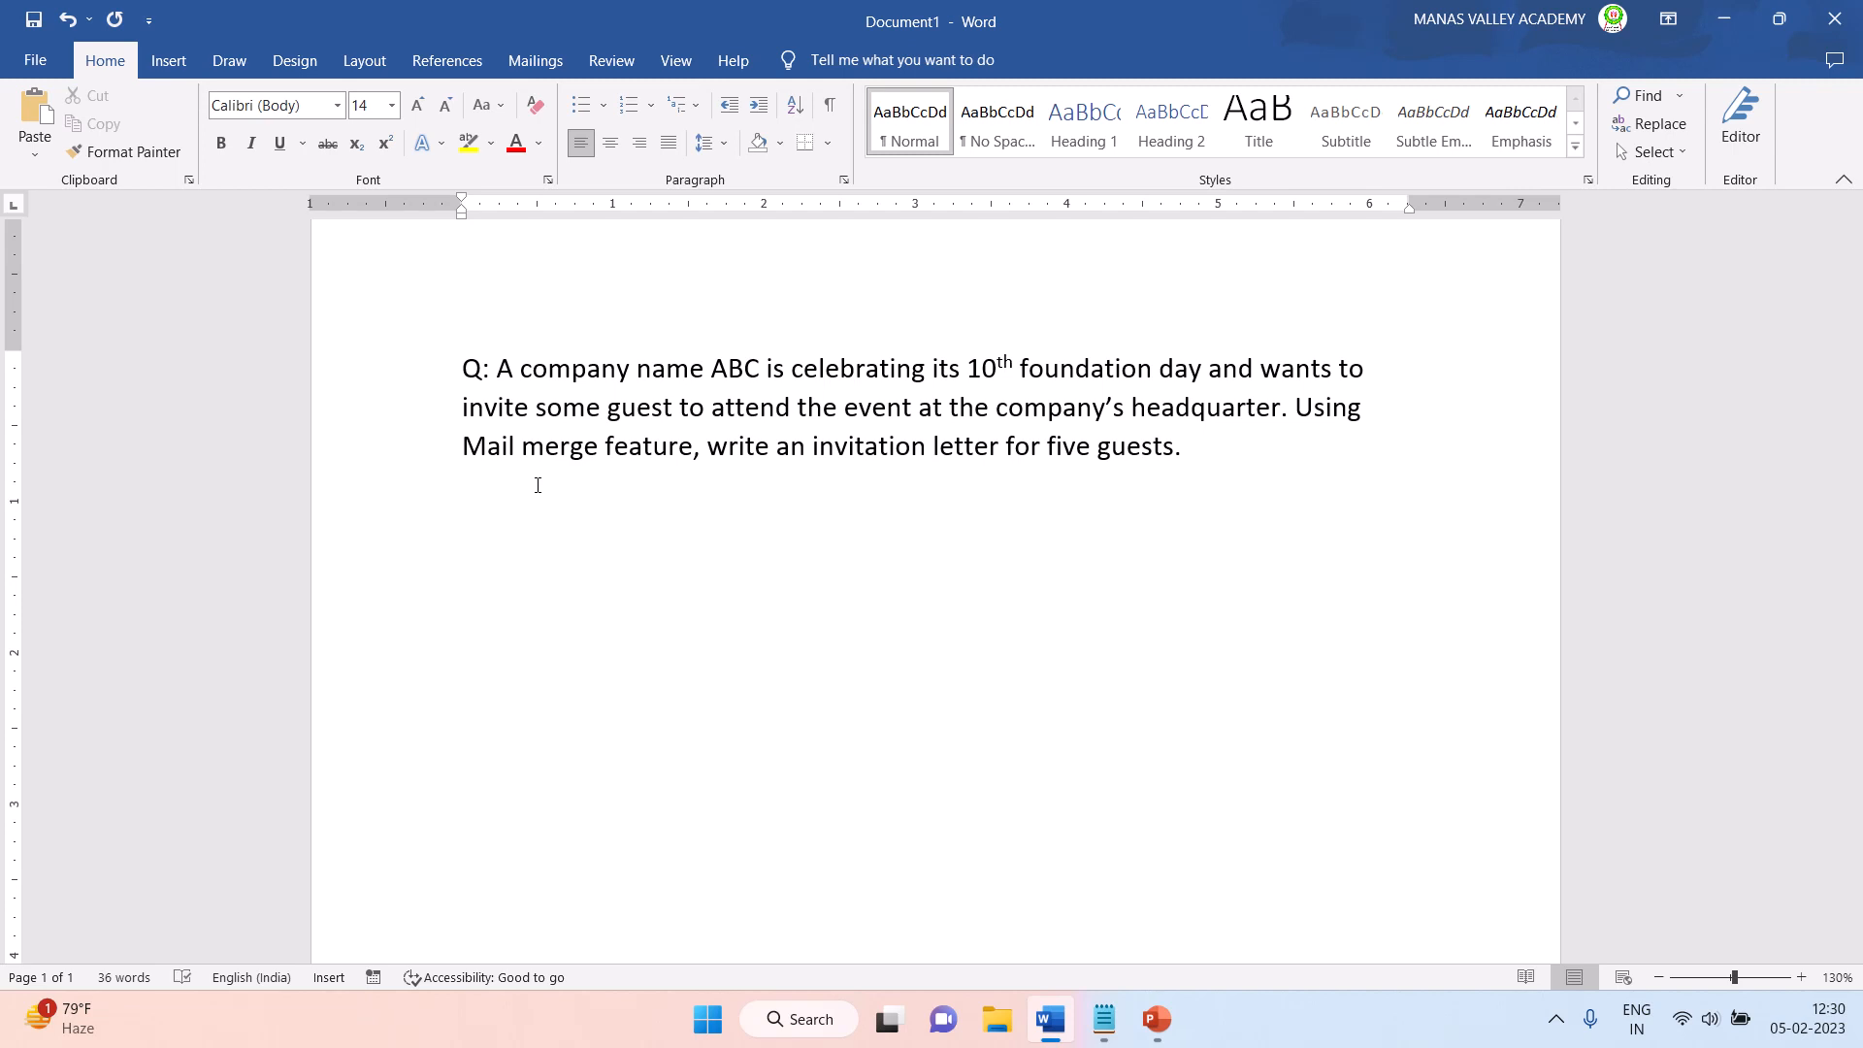
# - Add two blank lines below the question text to make room for the invitation letter
pyautogui.click(1381, 456)
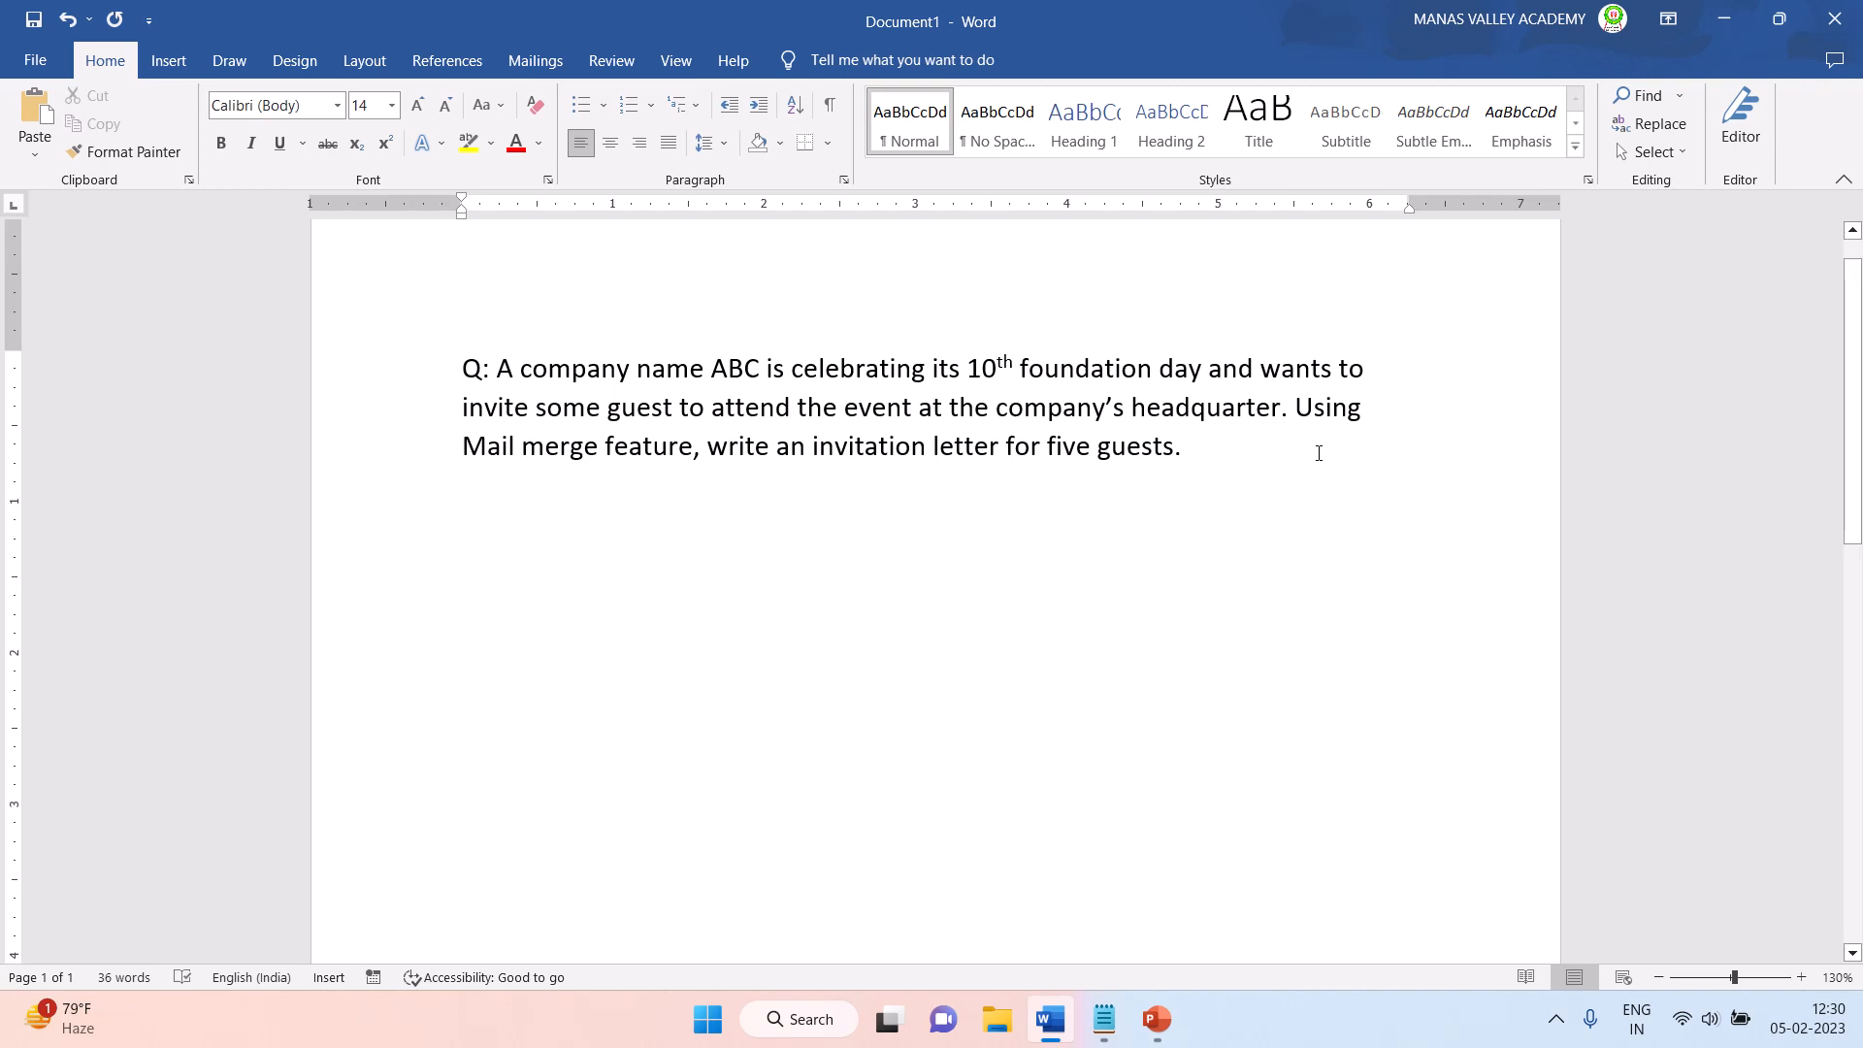
pyautogui.press('Return')
pyautogui.press('Return')
# - Start the step-by-step mail merge wizard, keep Letters as the document type and continue to the starting document choice
pyautogui.click(526, 62)
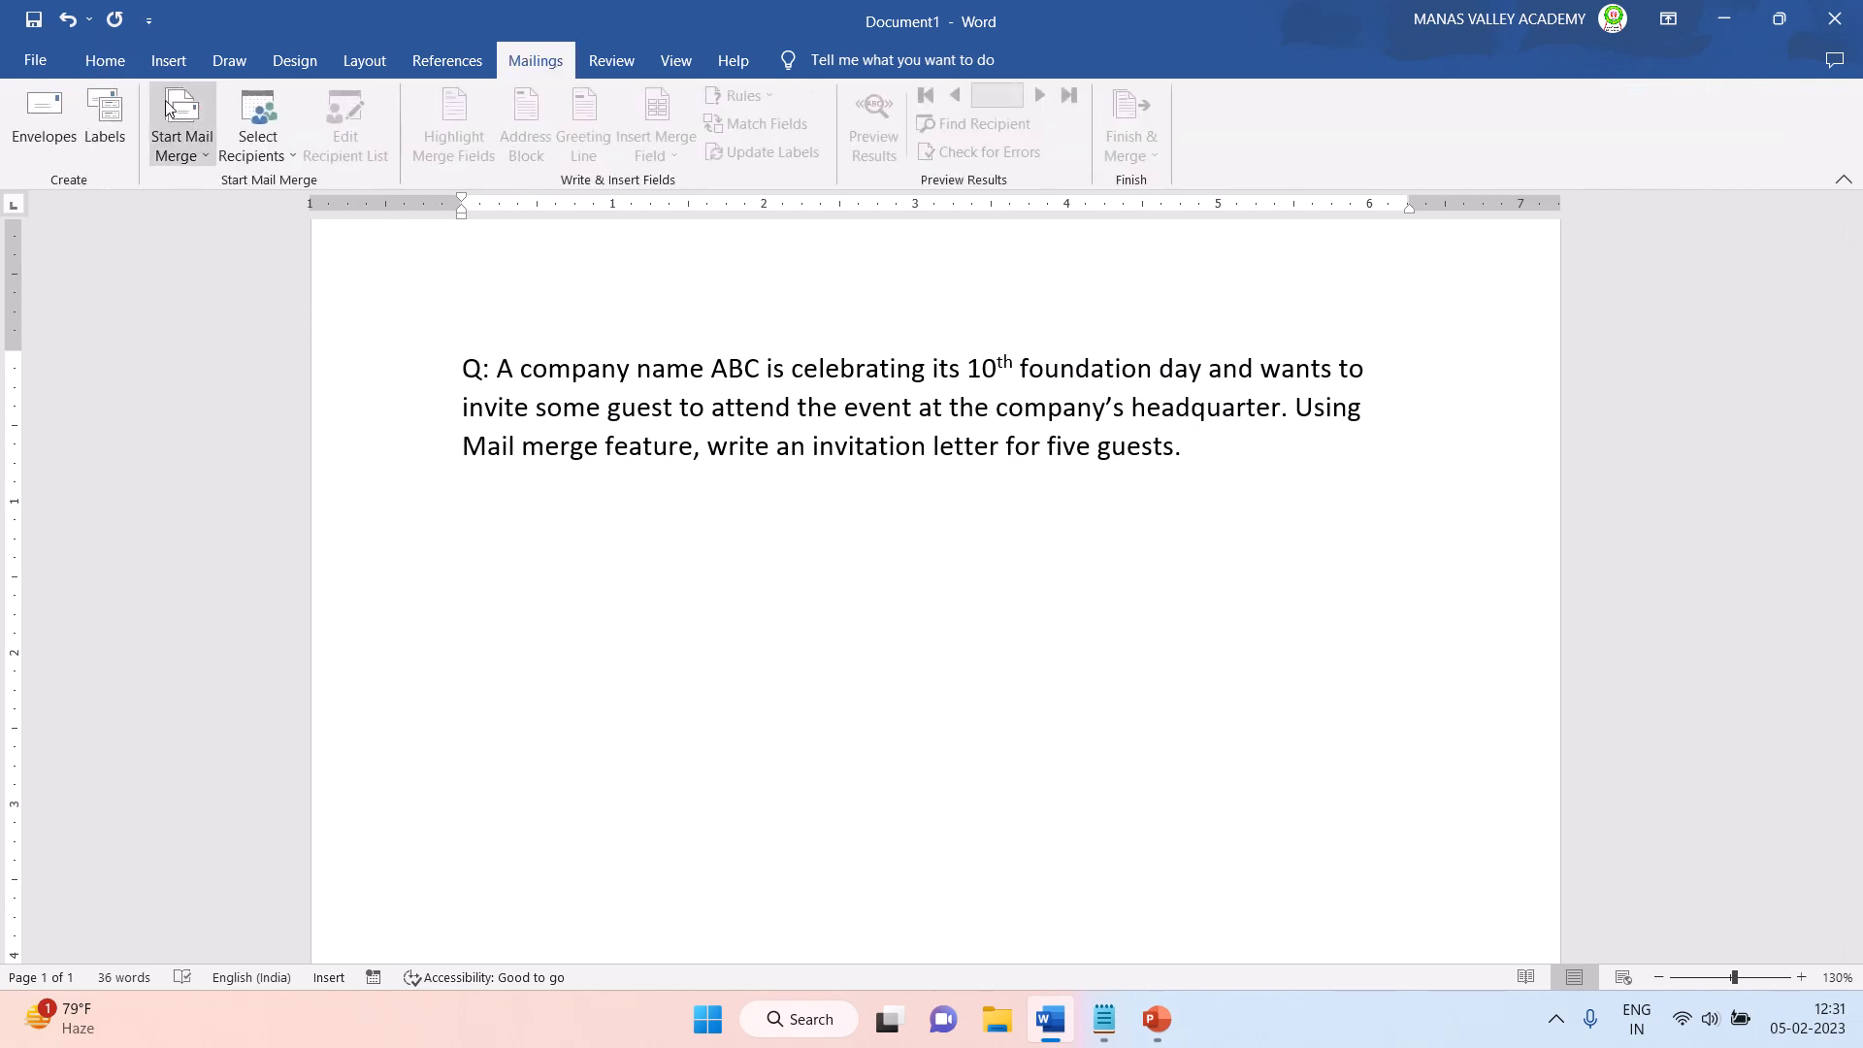
pyautogui.click(194, 151)
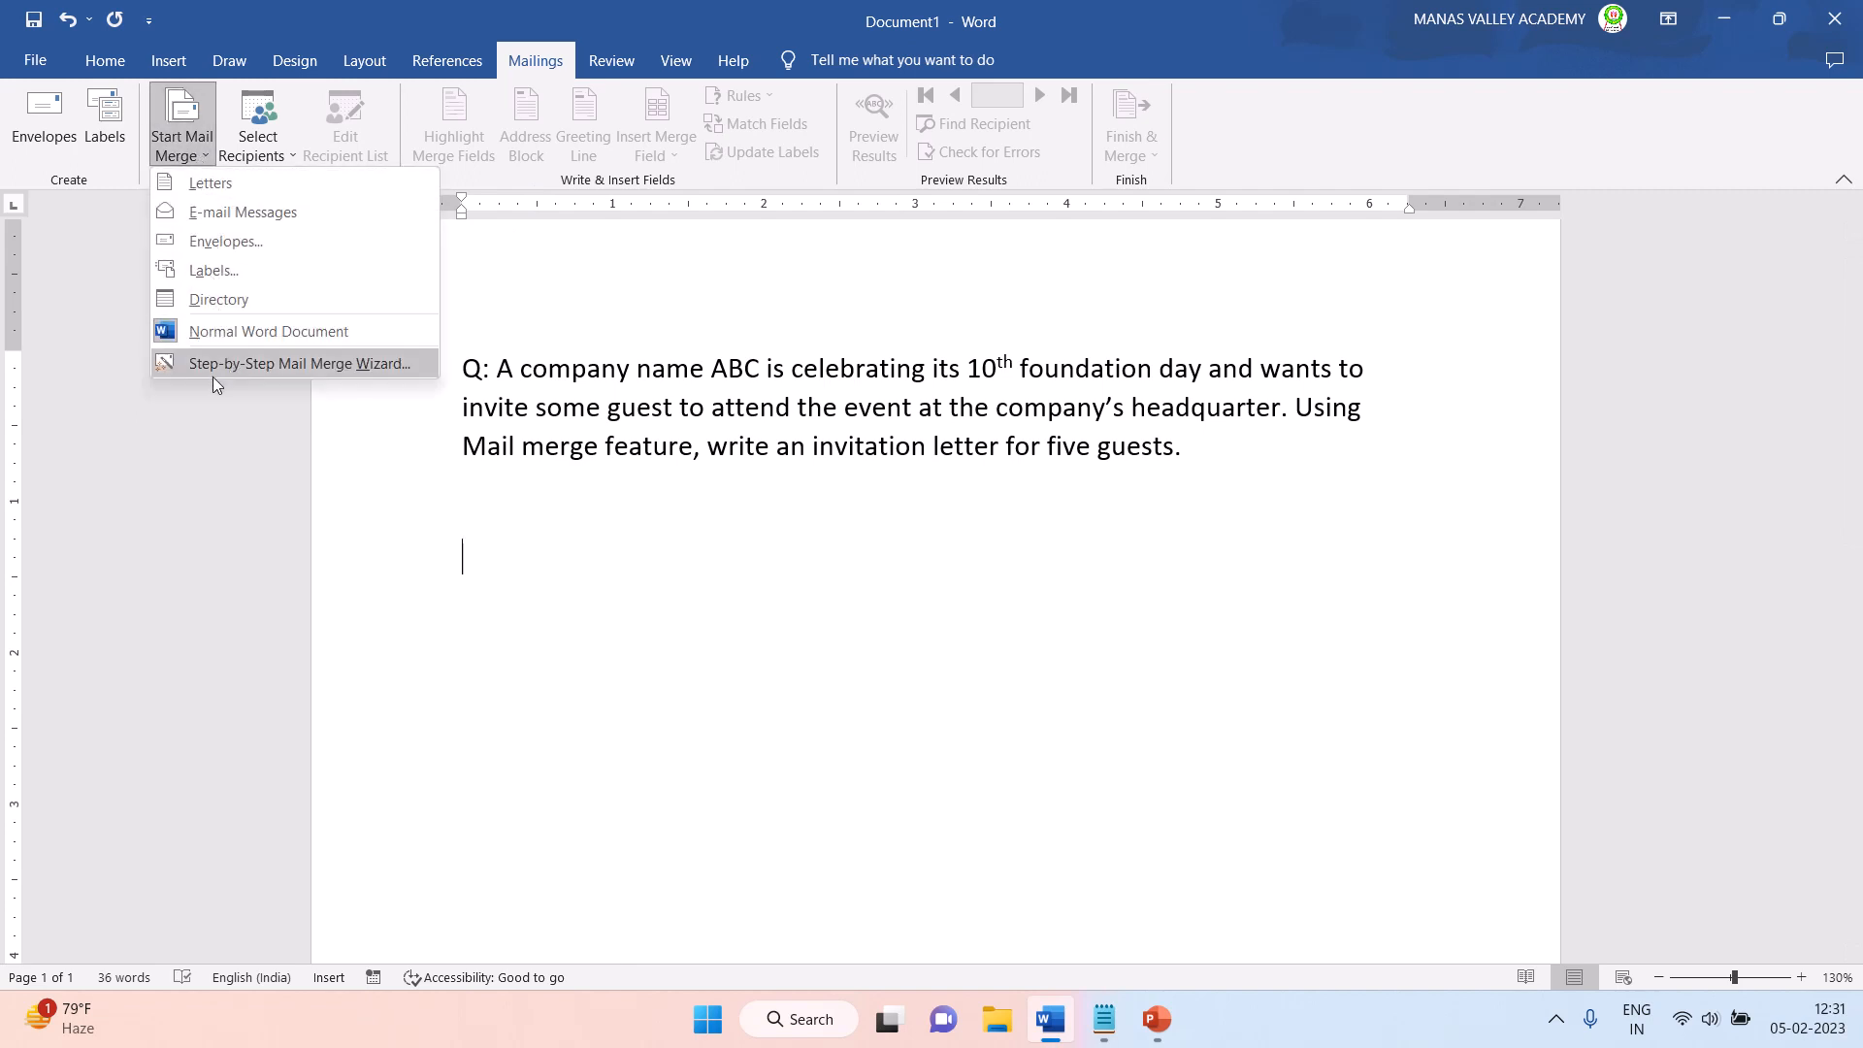
pyautogui.click(275, 363)
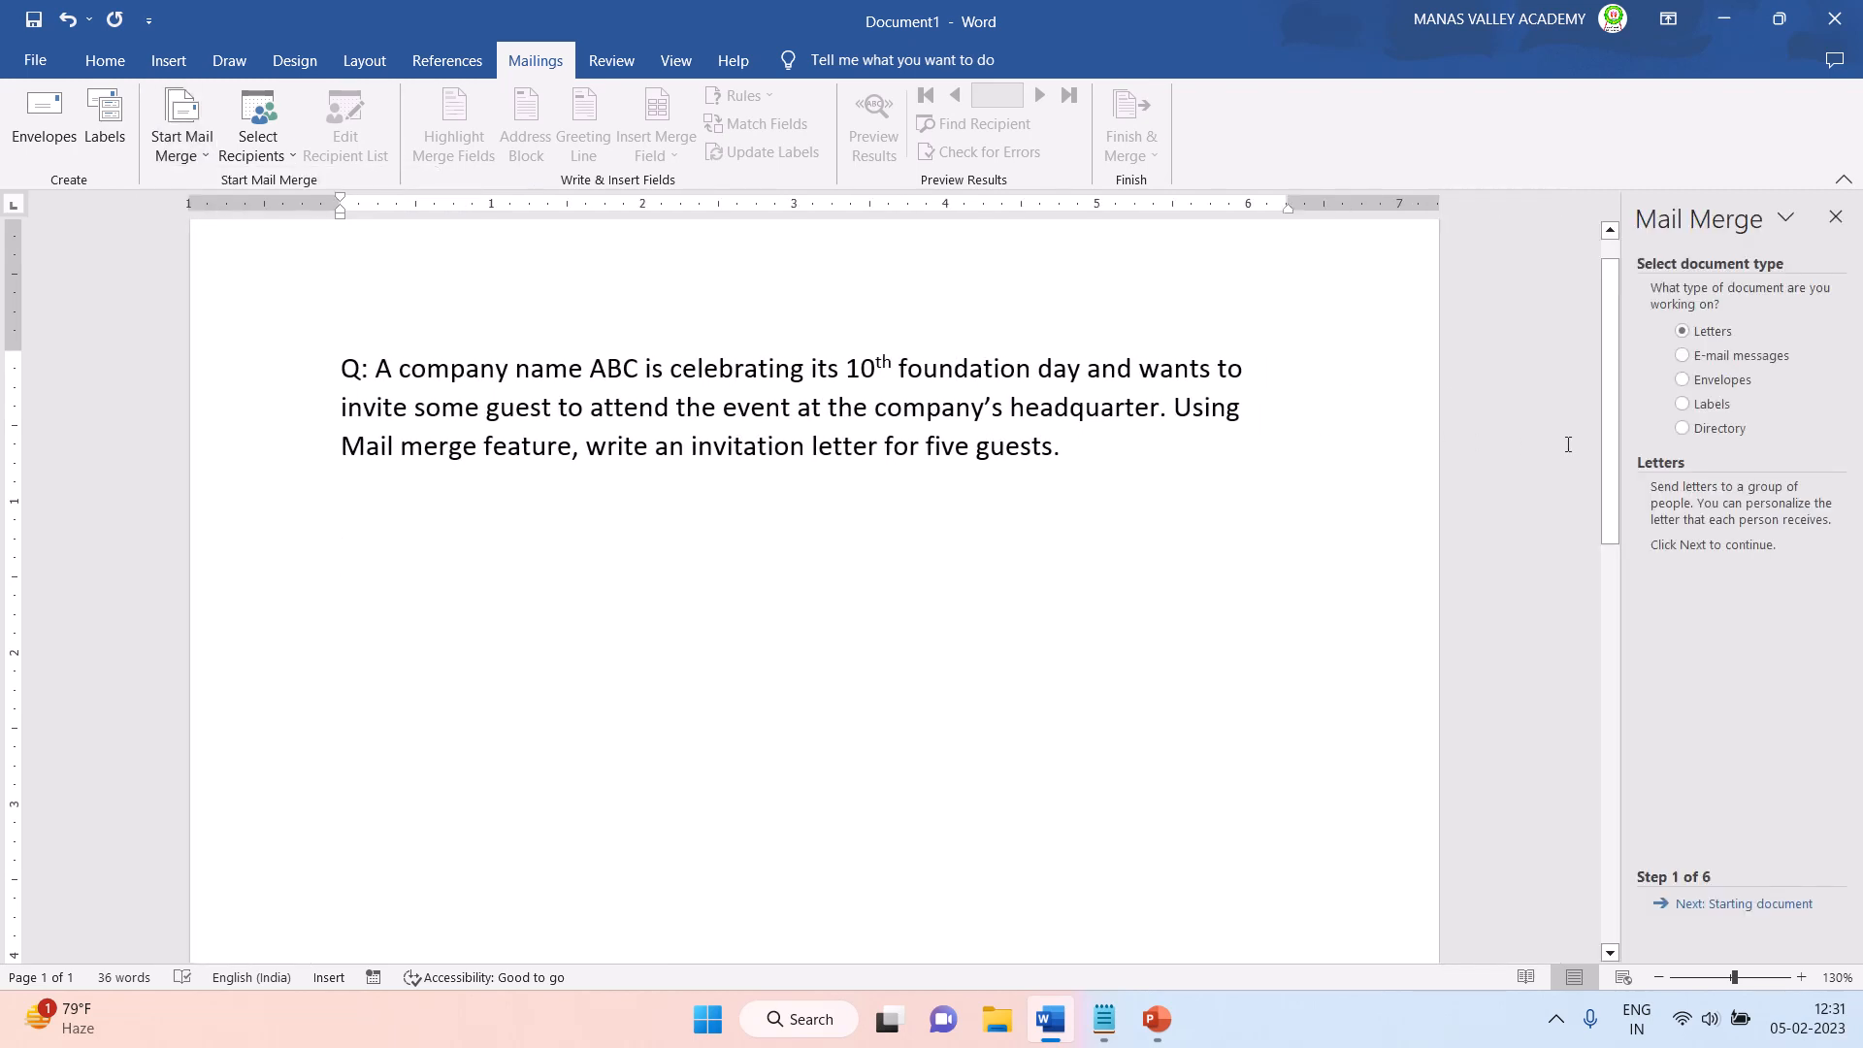
pyautogui.moveTo(1623, 430); pyautogui.dragTo(1507, 430)
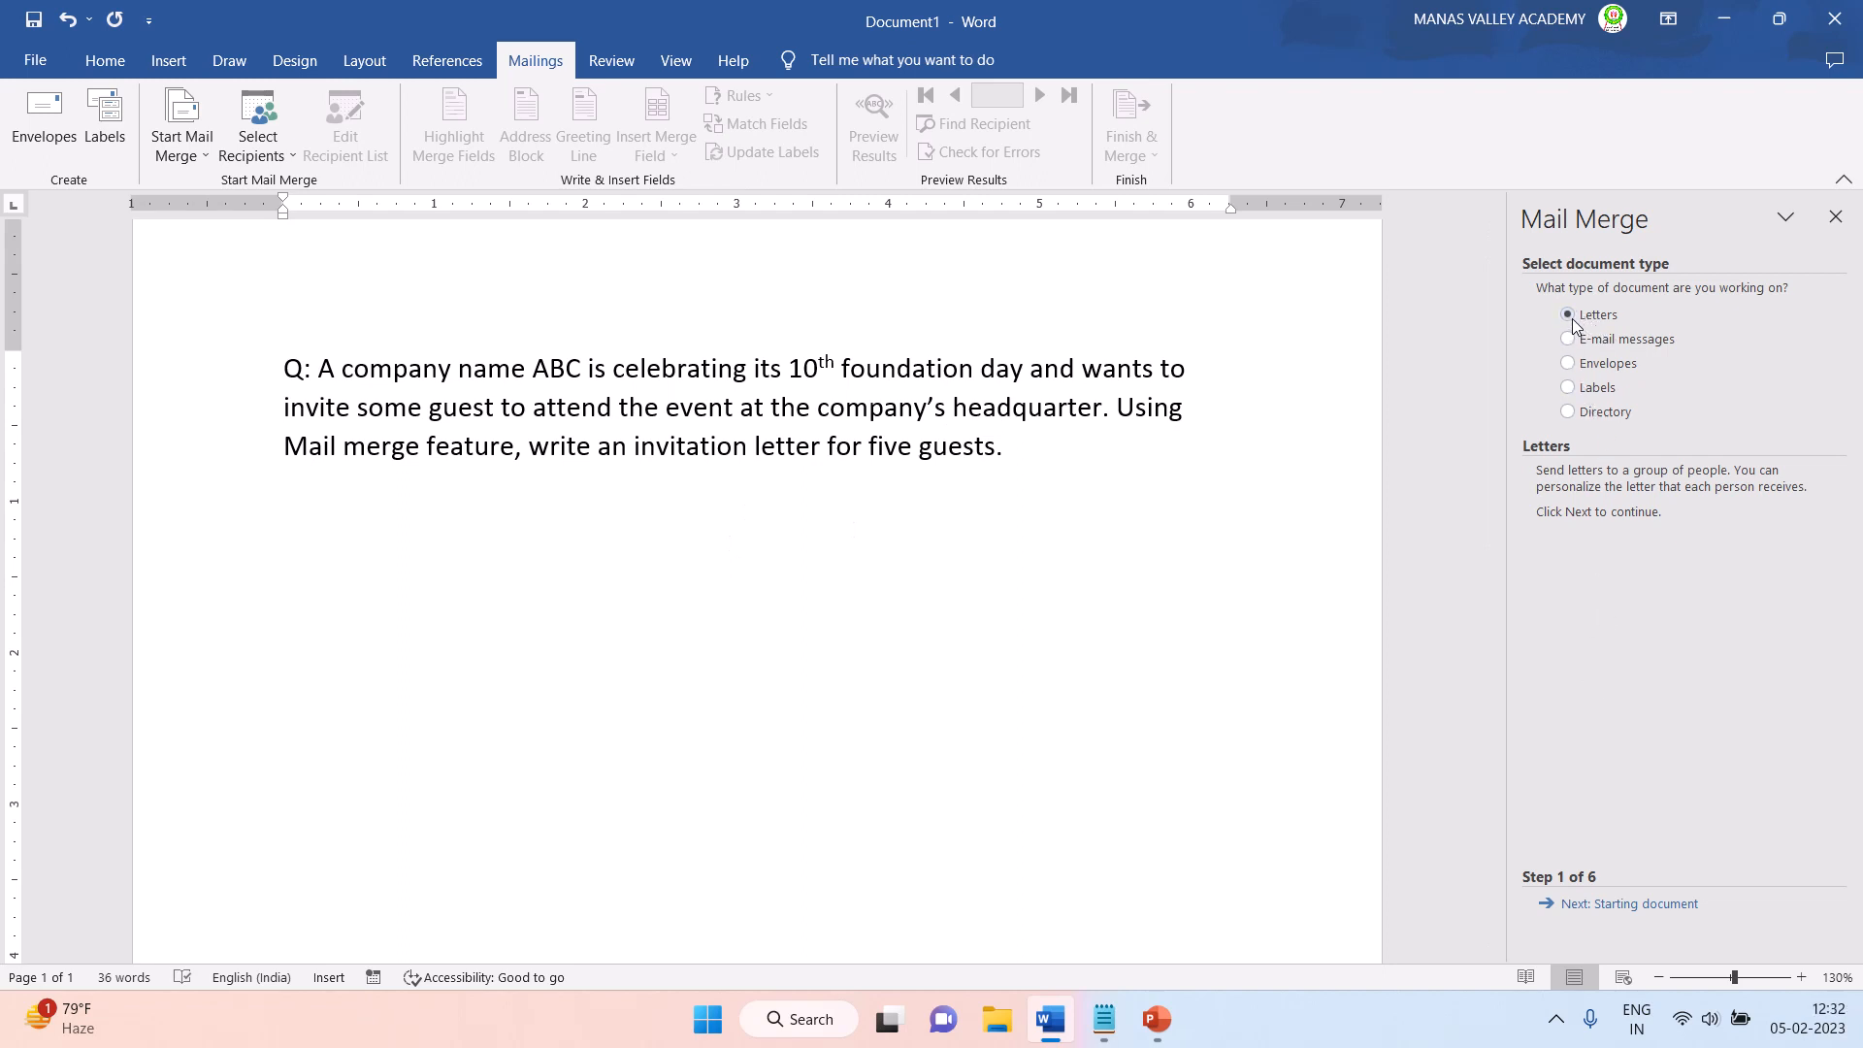
pyautogui.click(1584, 905)
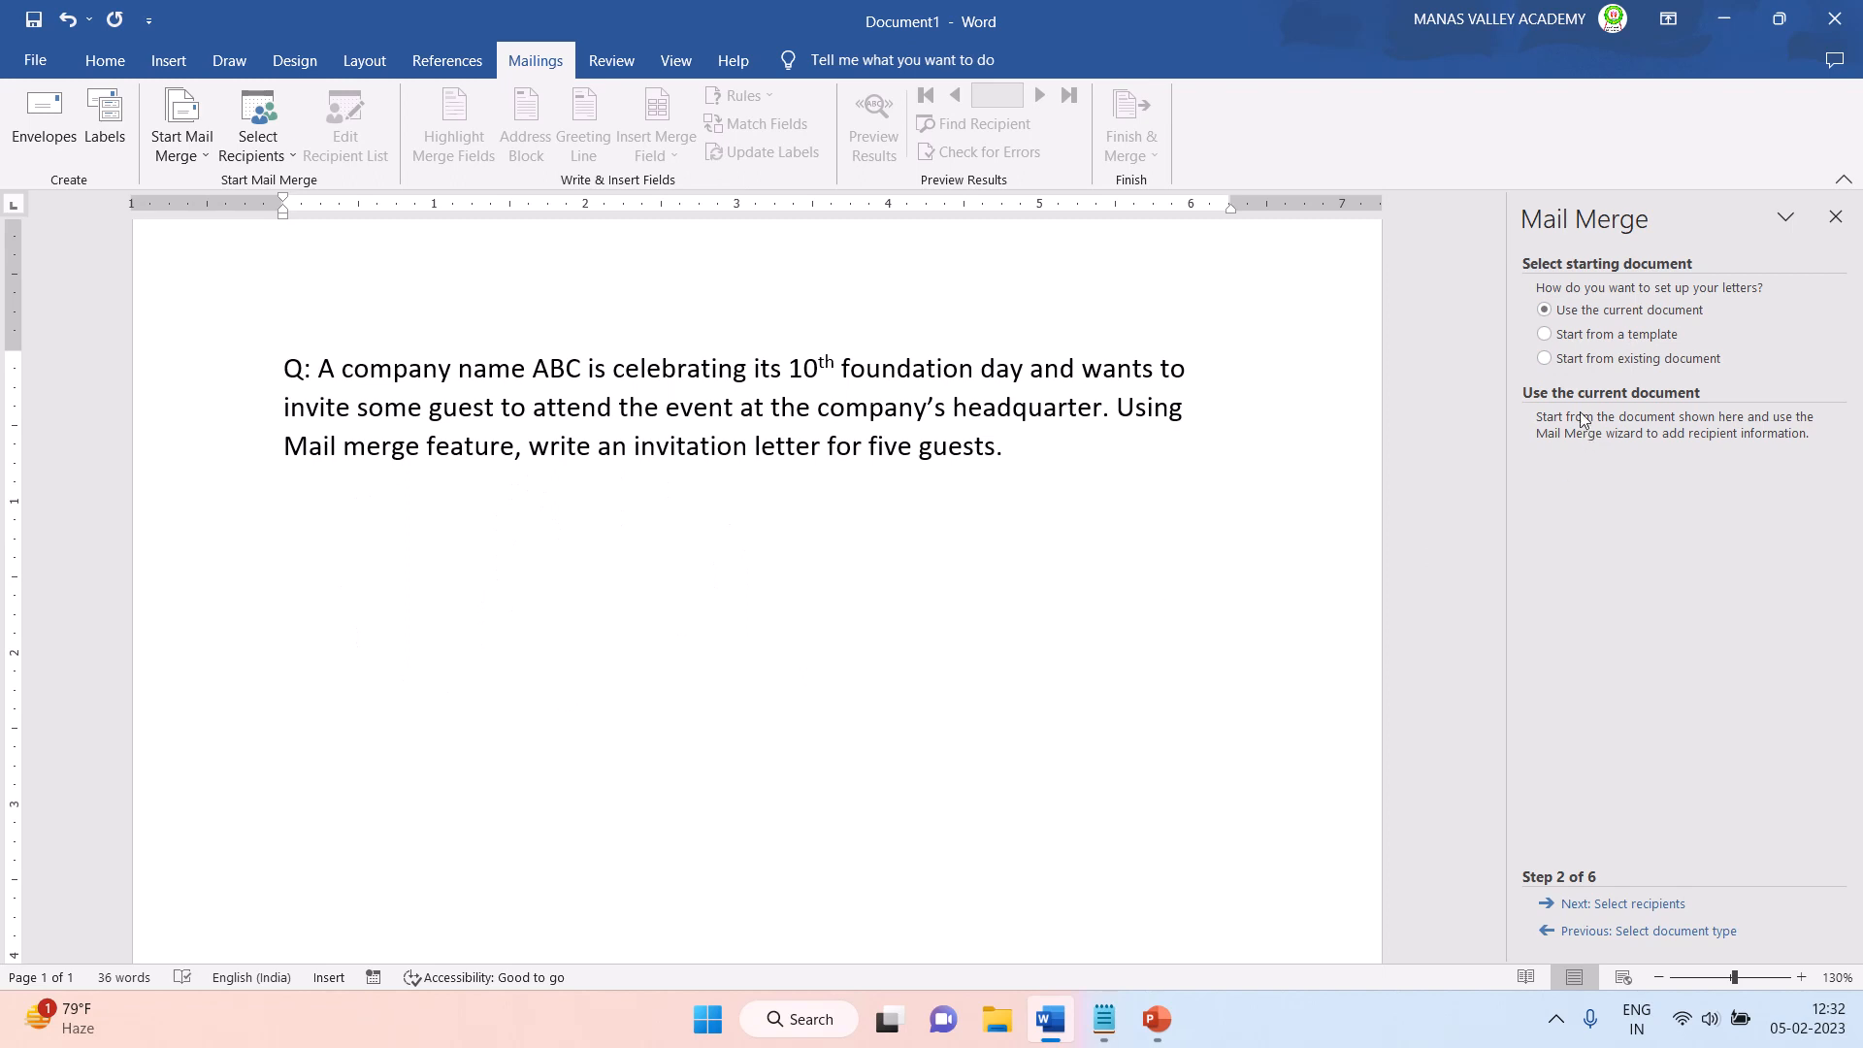
# - Use the current document as the starting document for the letters and continue to recipient selection
pyautogui.click(1545, 335)
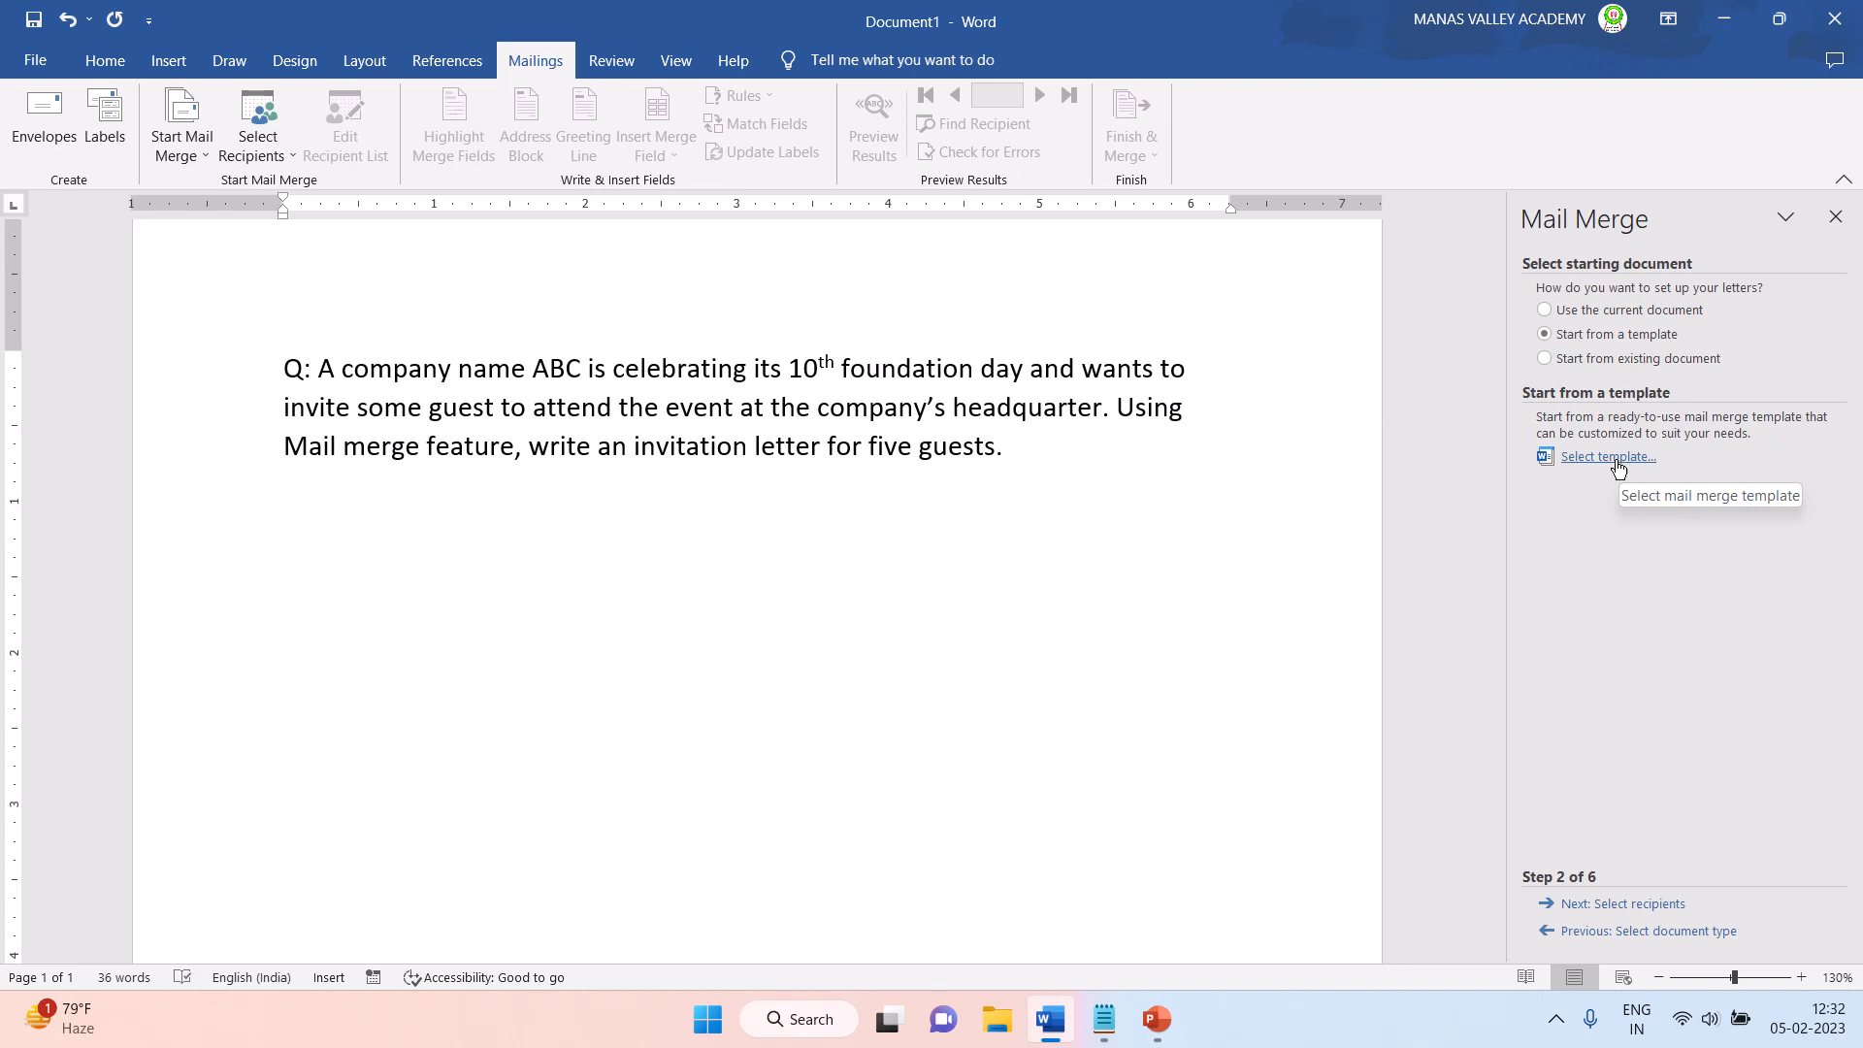
pyautogui.click(1546, 361)
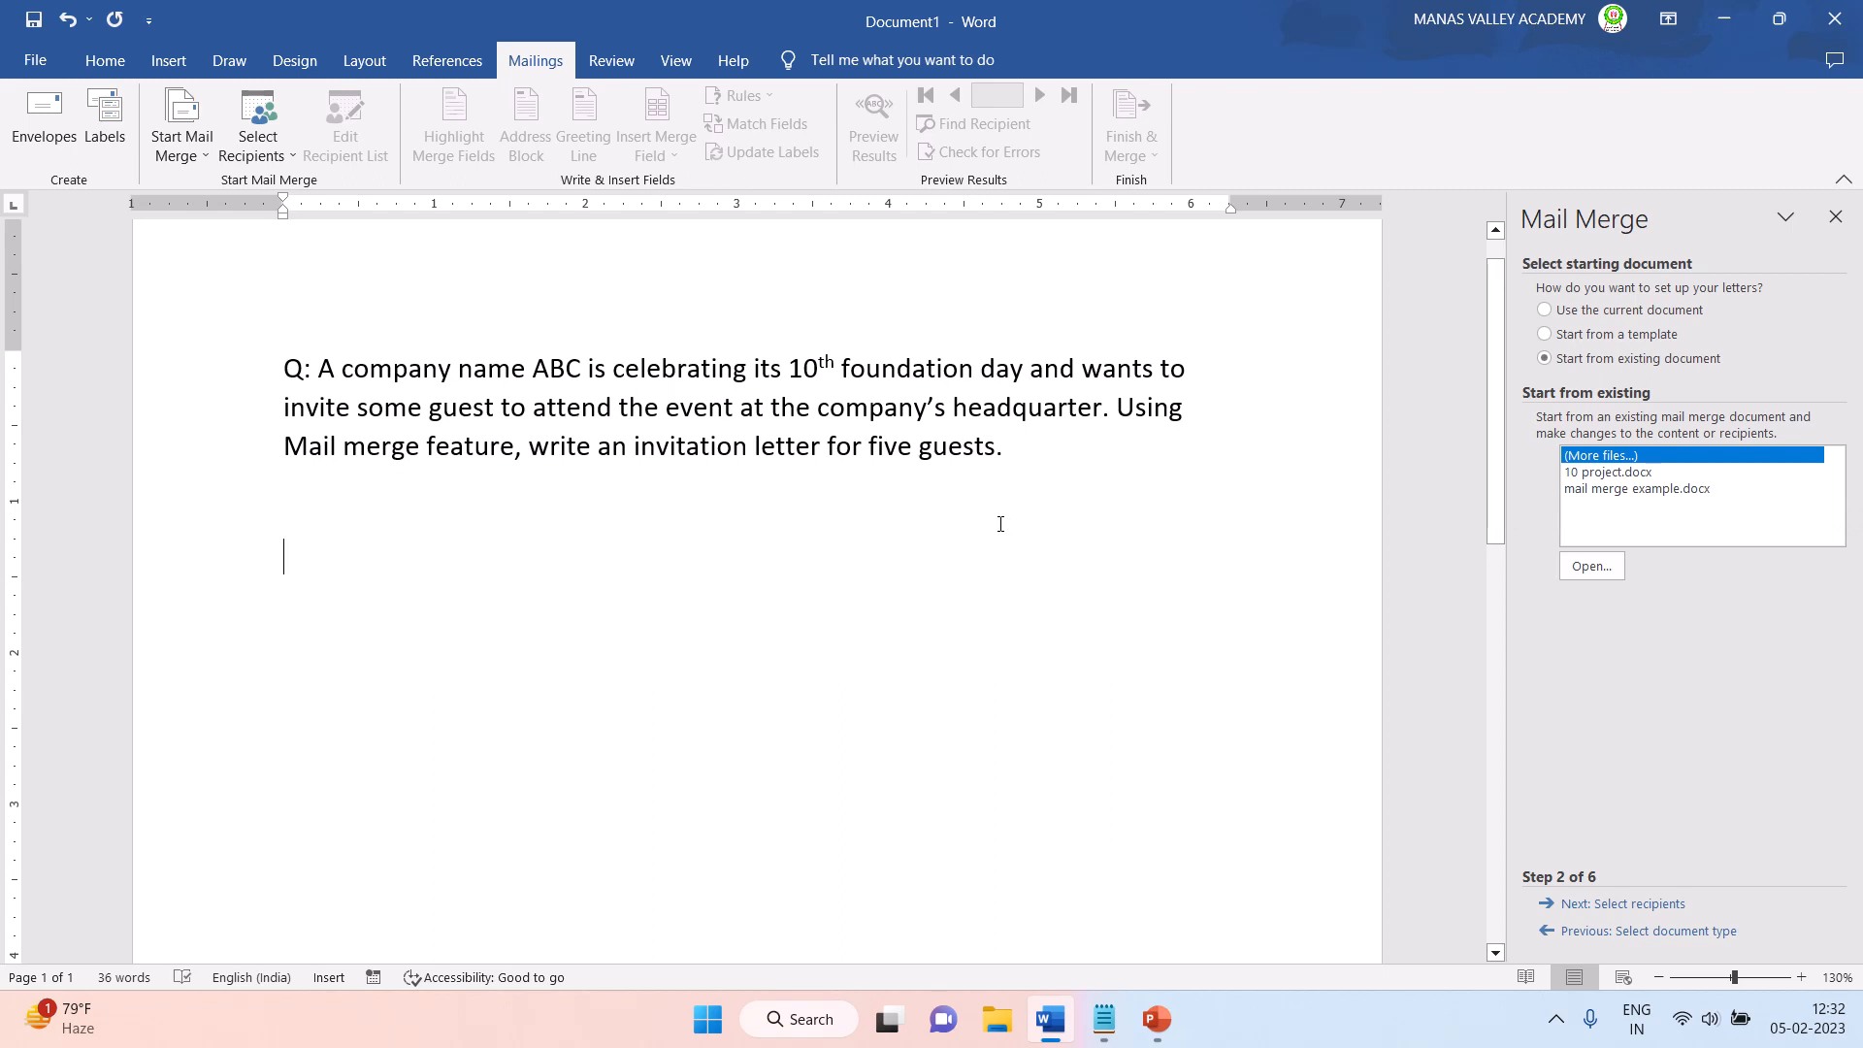
pyautogui.click(1545, 312)
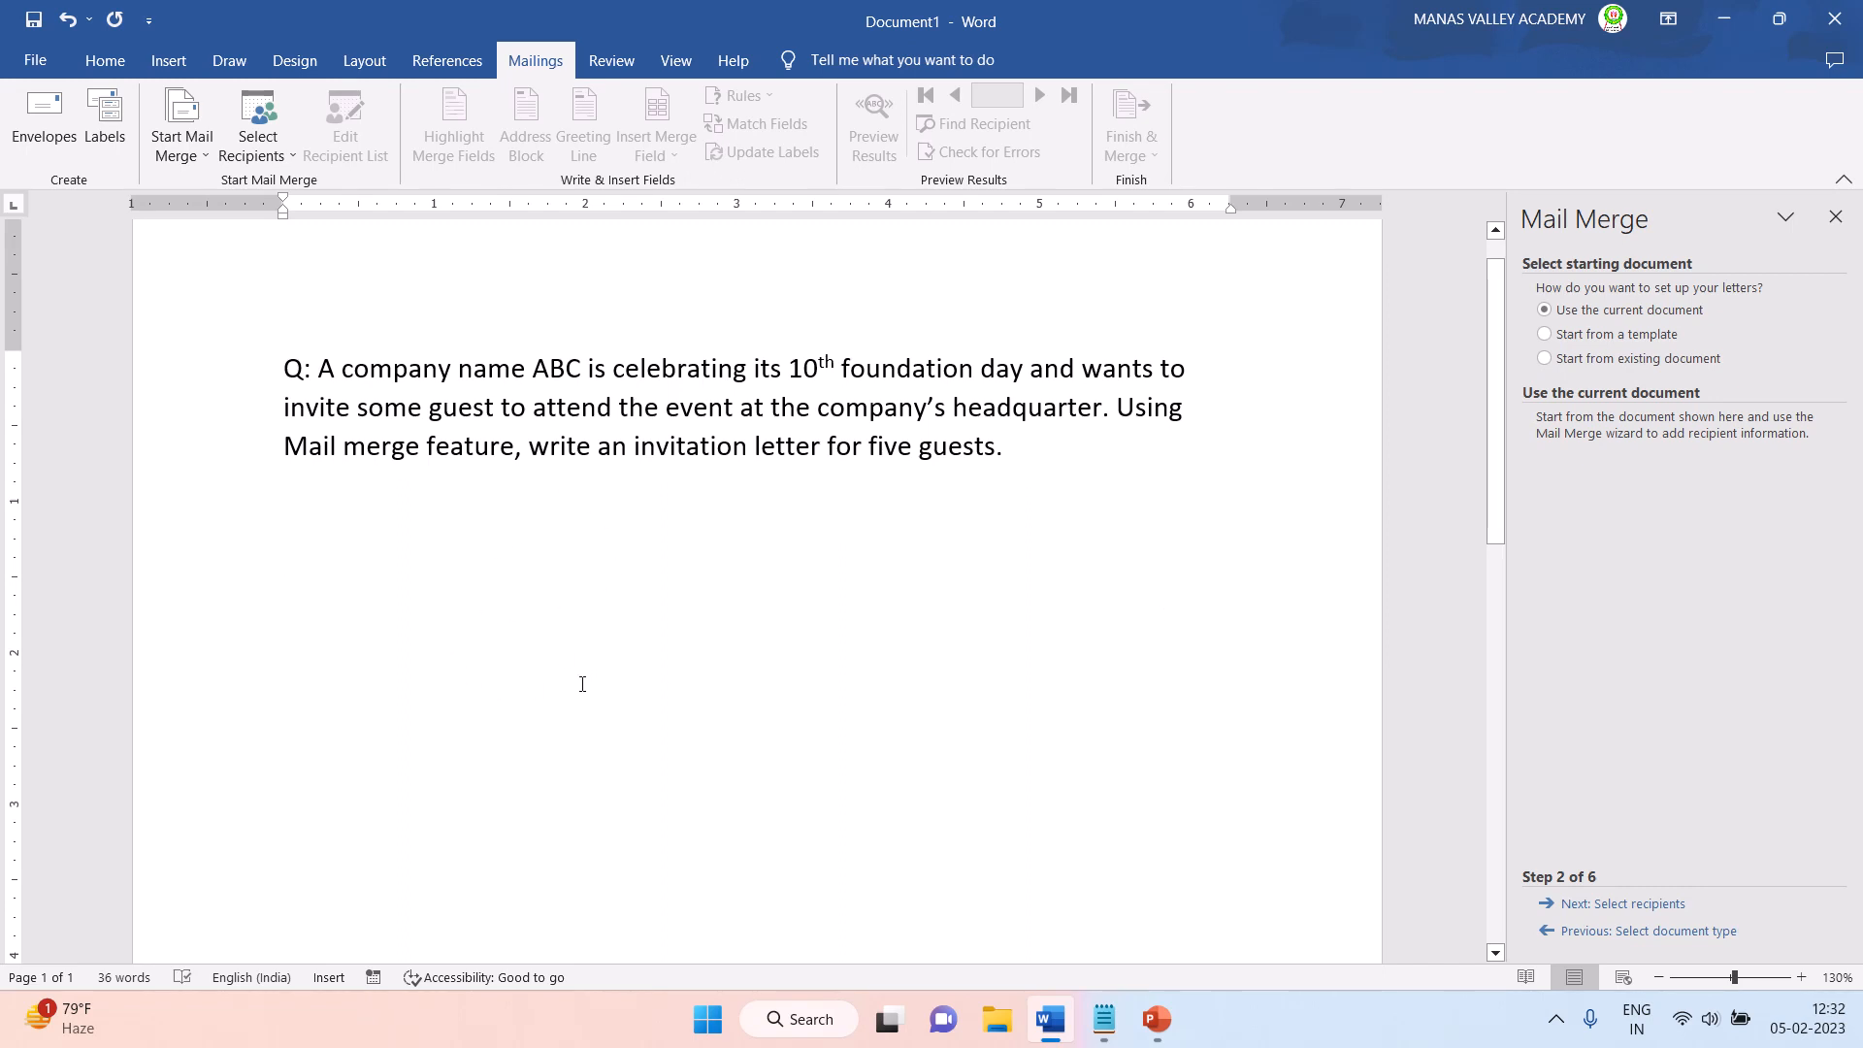
pyautogui.click(1599, 906)
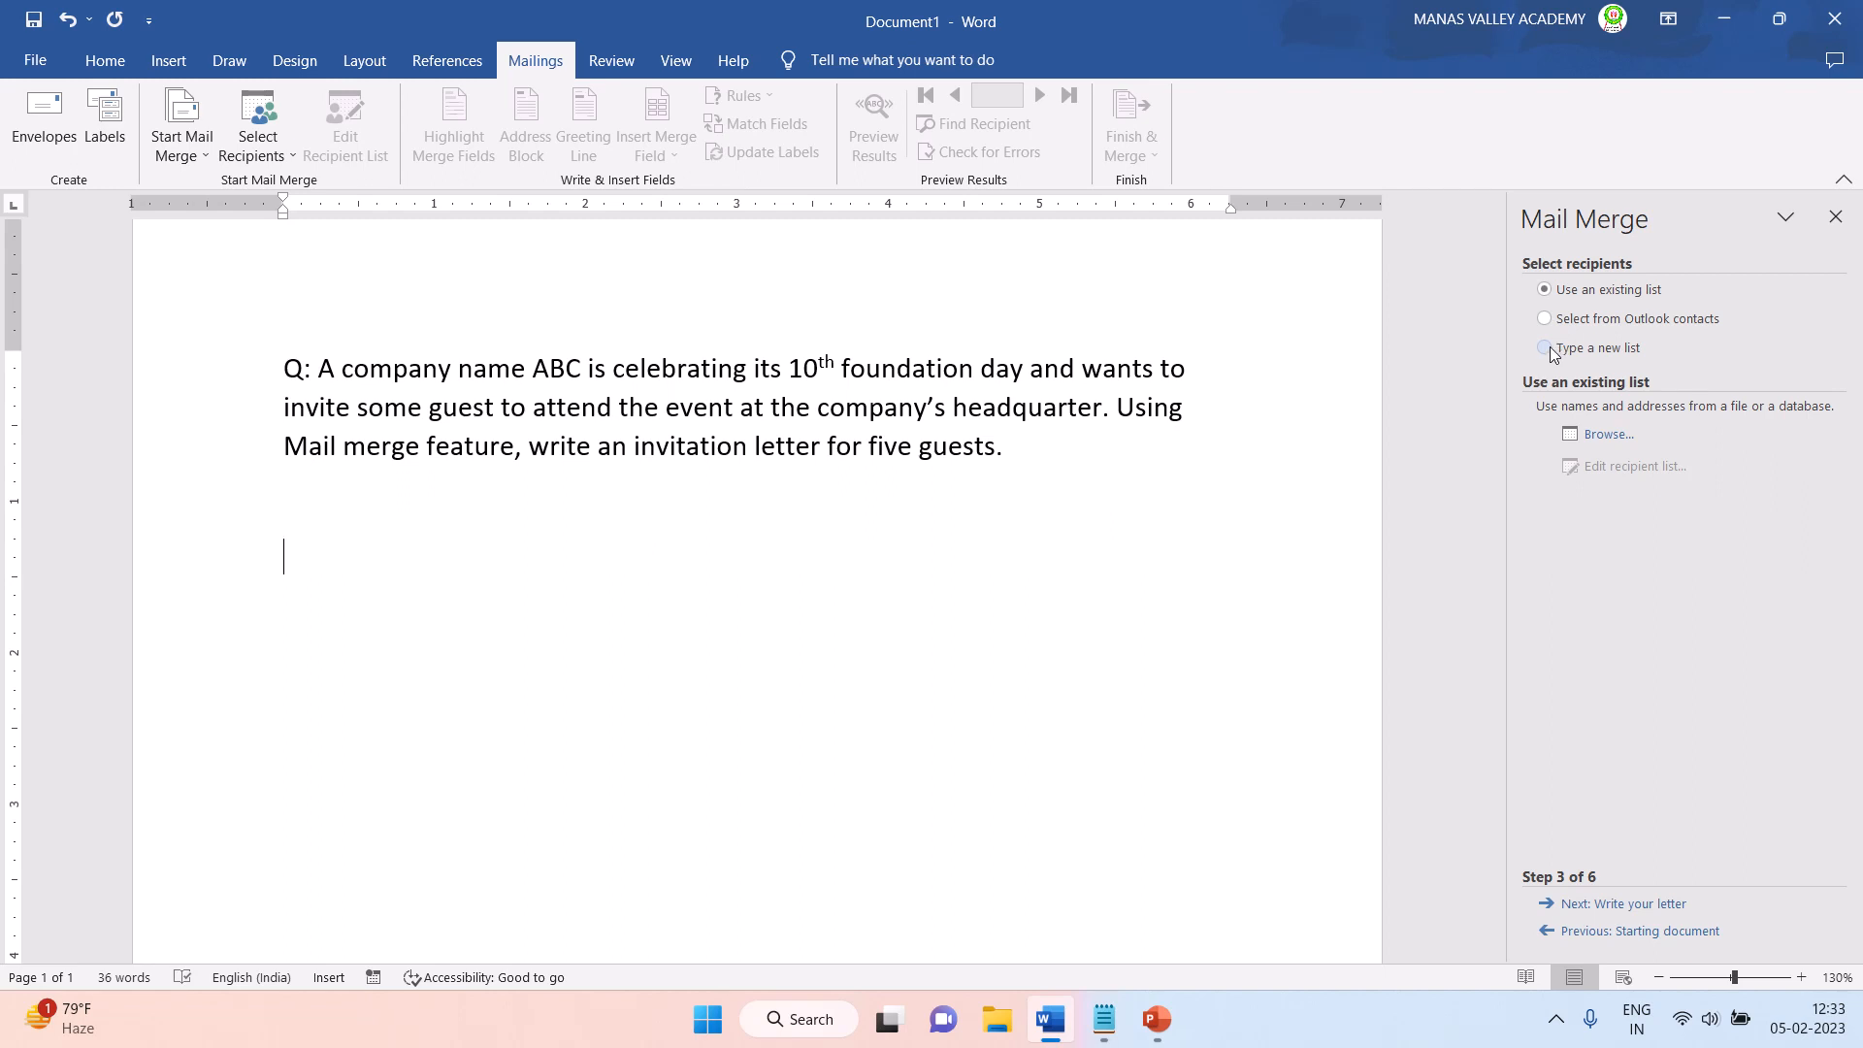
# - Choose to type a new recipient list and start creating the address list
pyautogui.click(1545, 349)
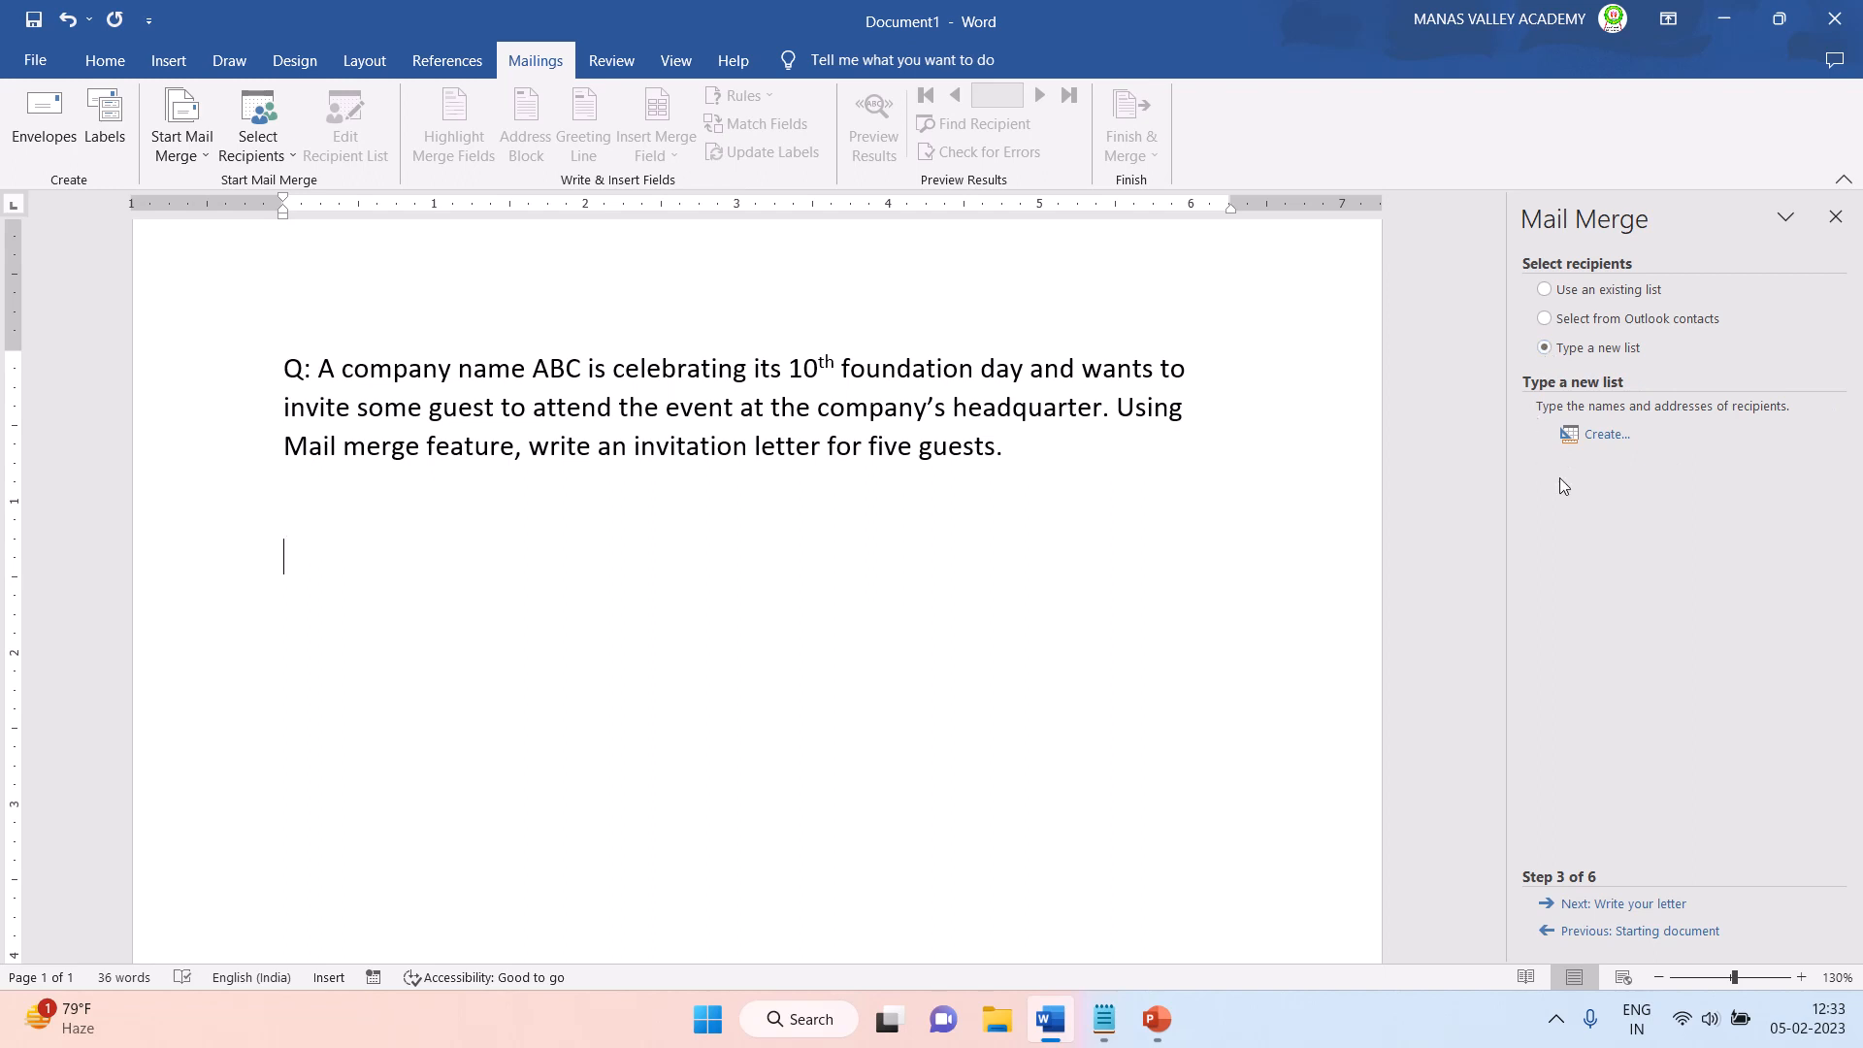
pyautogui.click(1606, 437)
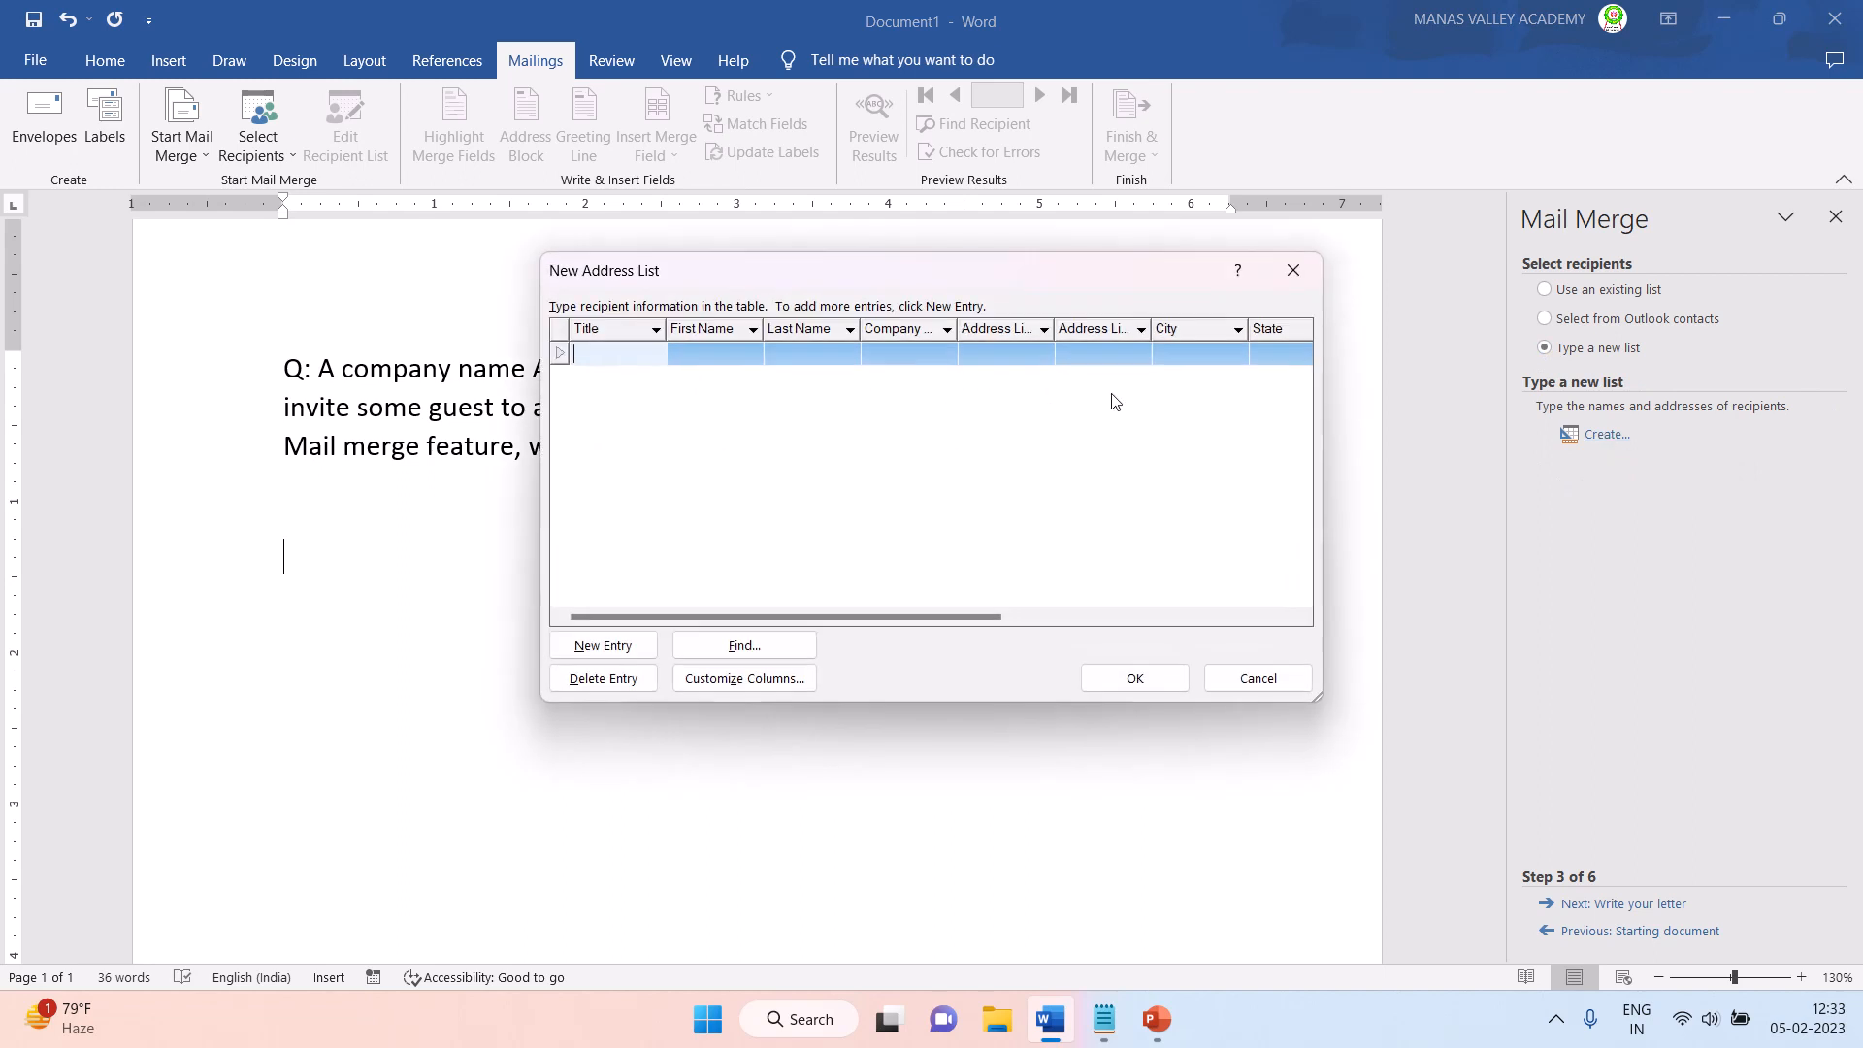
pyautogui.moveTo(924, 276); pyautogui.dragTo(1075, 266)
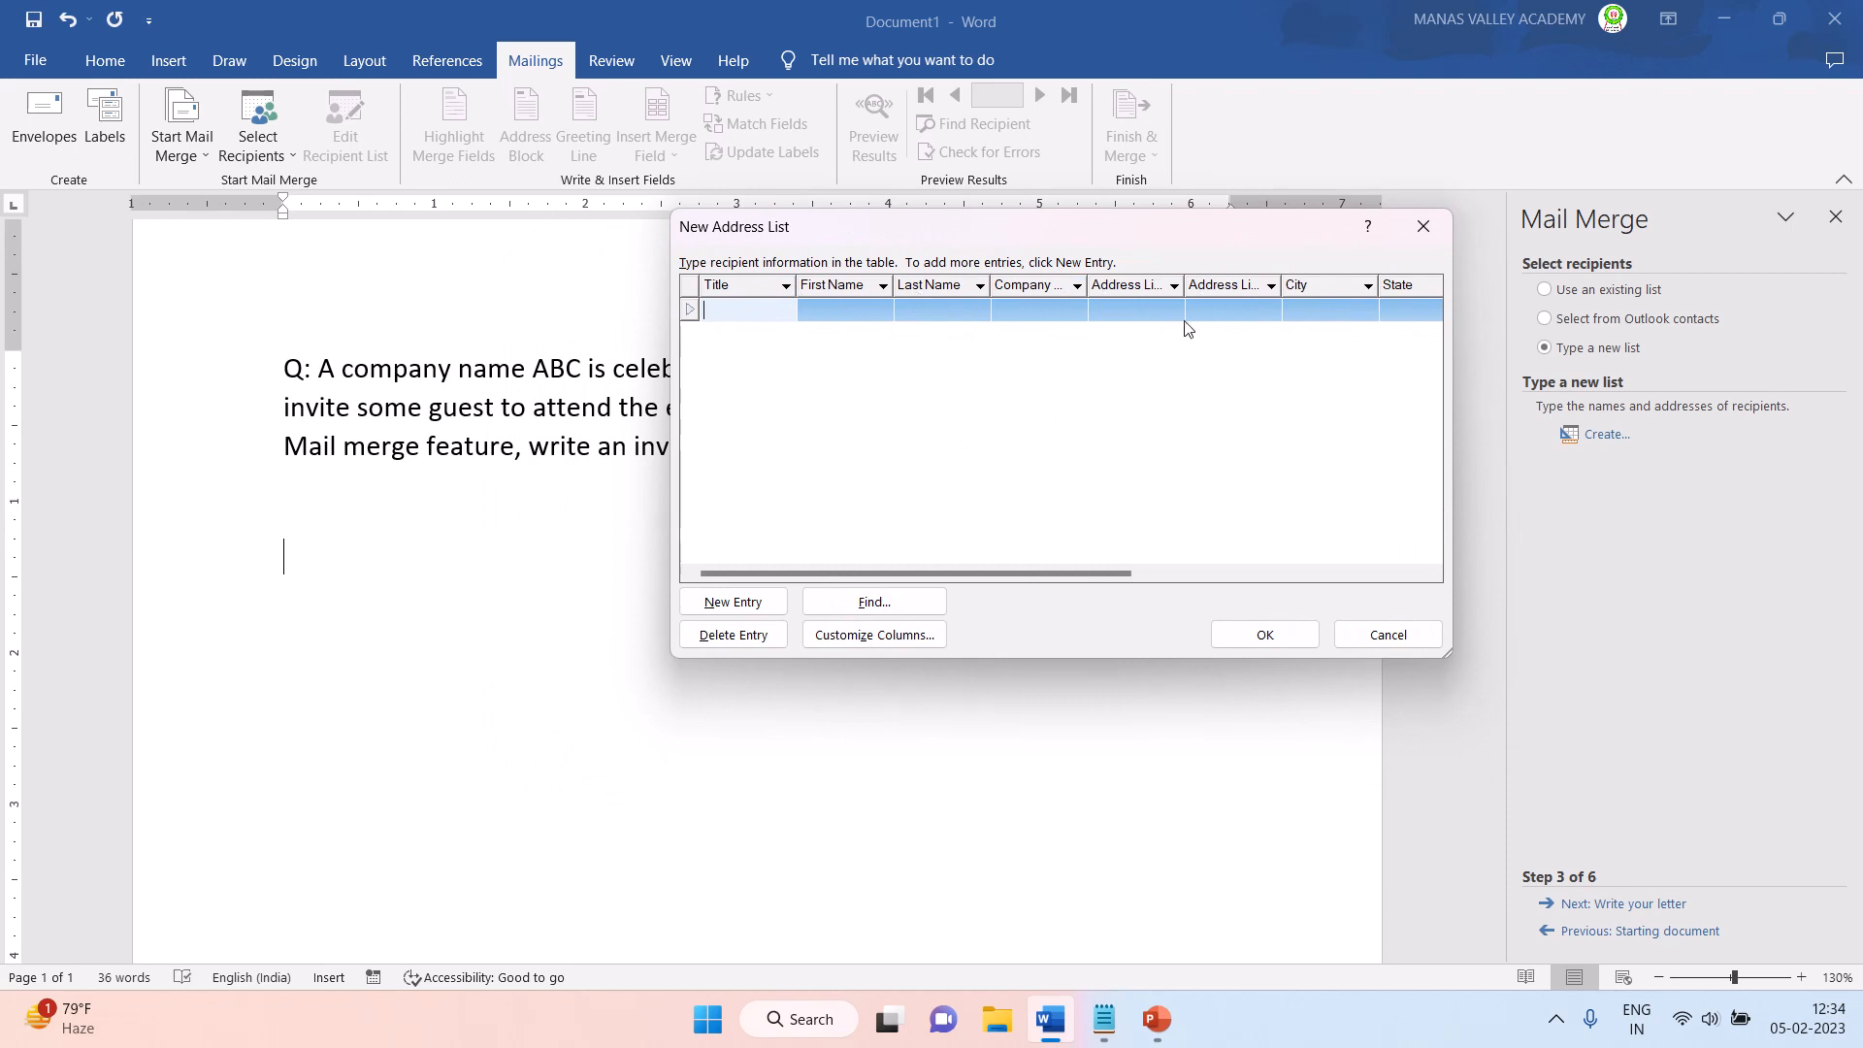
pyautogui.moveTo(876, 237); pyautogui.dragTo(860, 278)
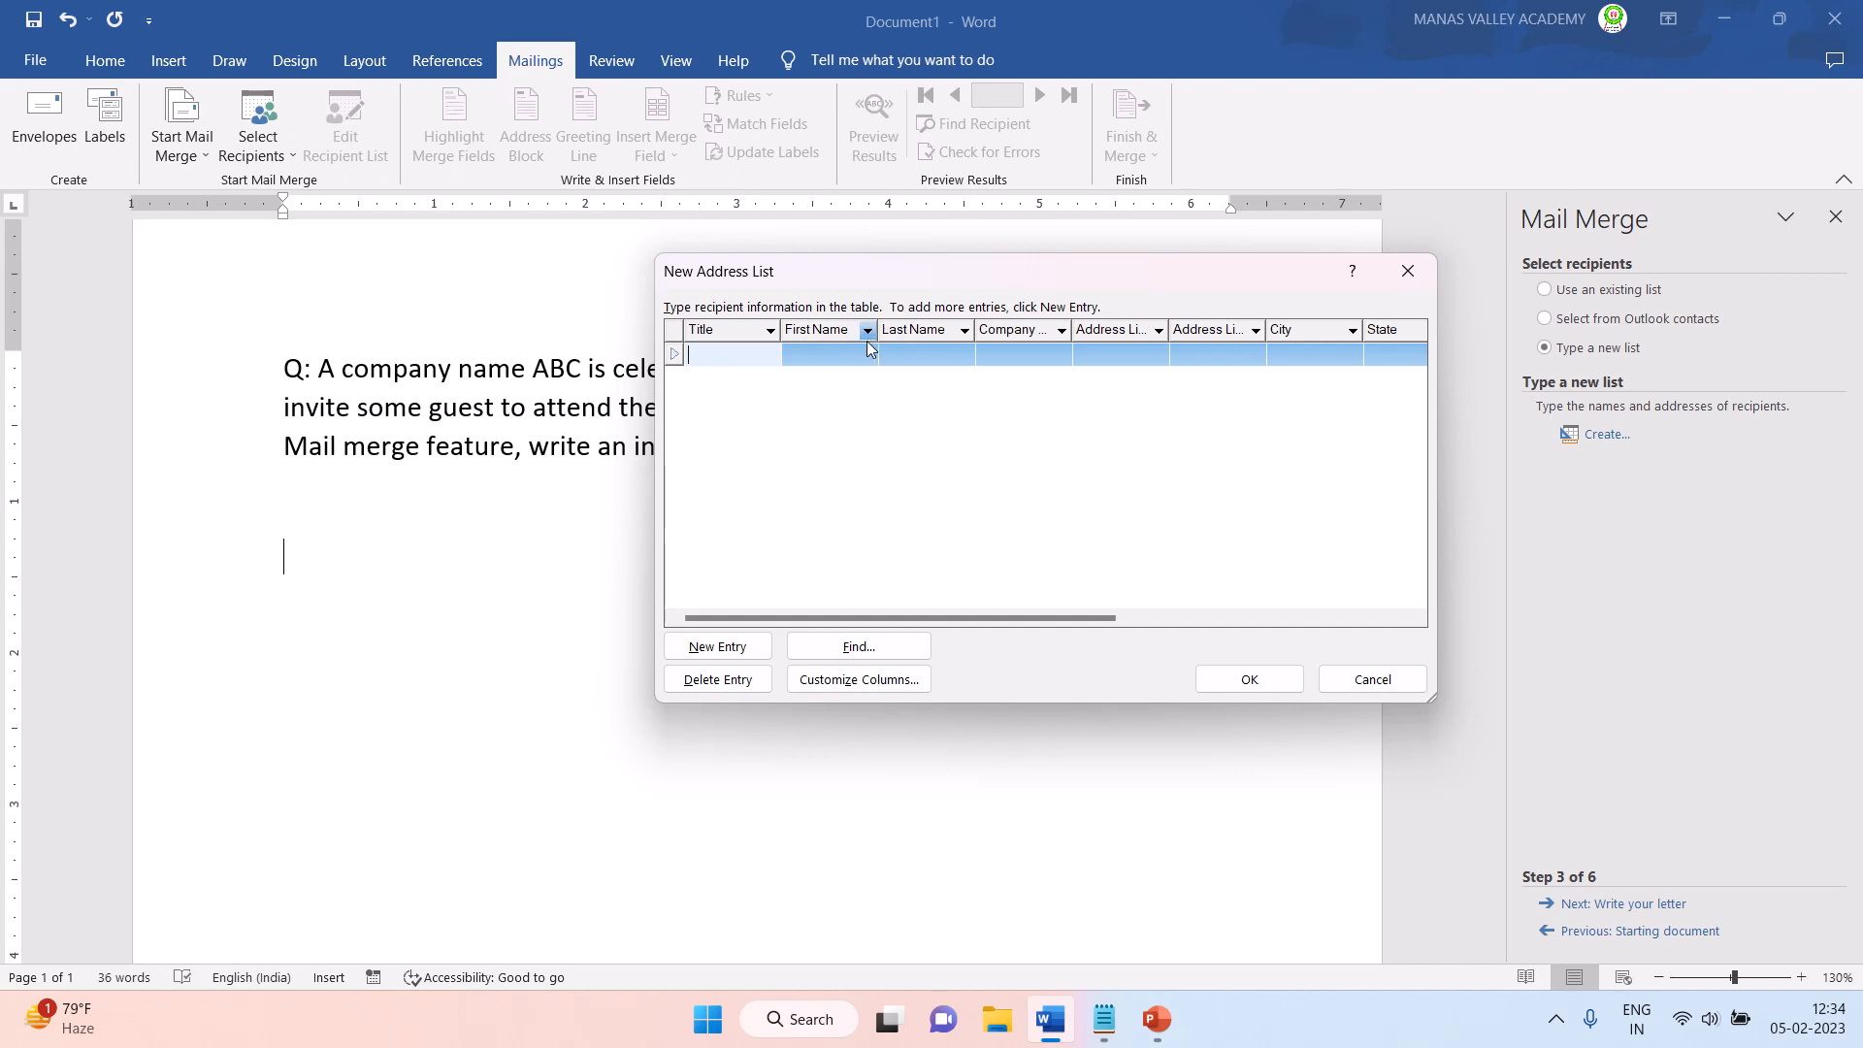
pyautogui.moveTo(1046, 618)
pyautogui.mouseDown()
pyautogui.moveTo(1252, 615)
pyautogui.moveTo(1028, 629)
pyautogui.mouseUp()
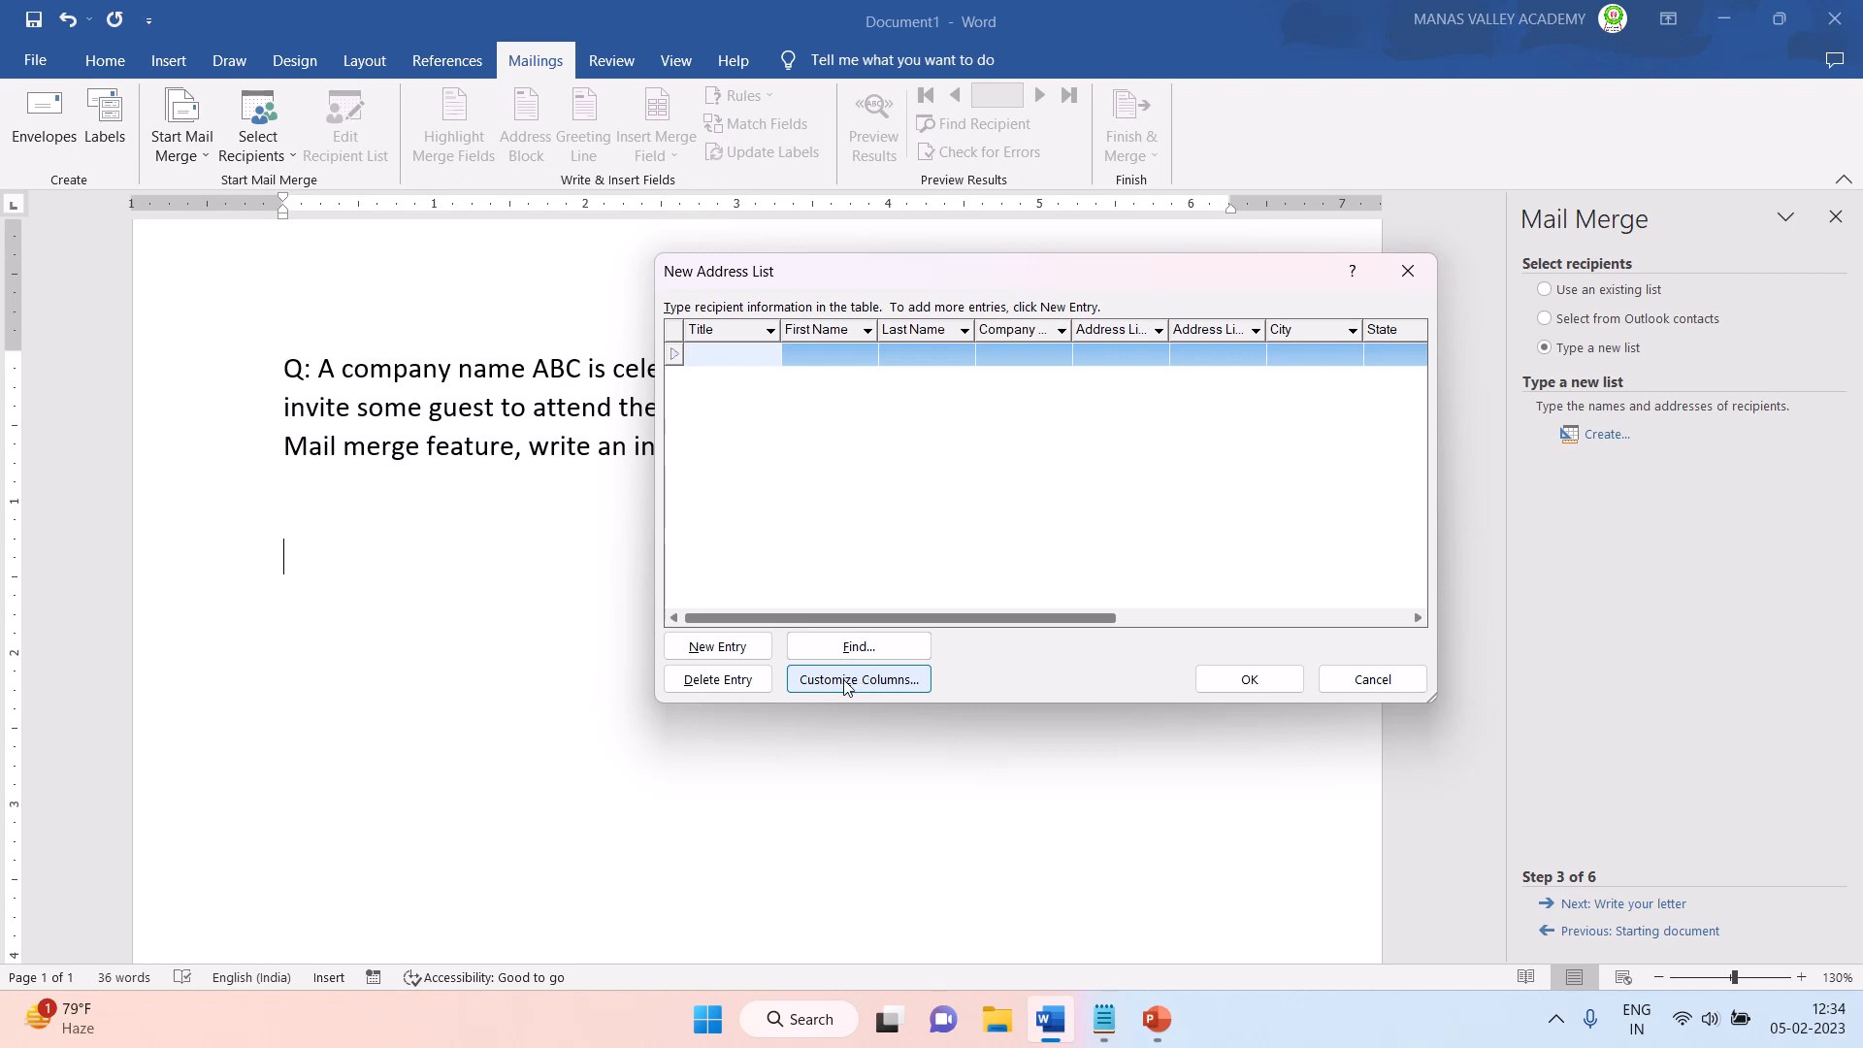
# - Customize the address list columns and delete the Title field
pyautogui.click(871, 682)
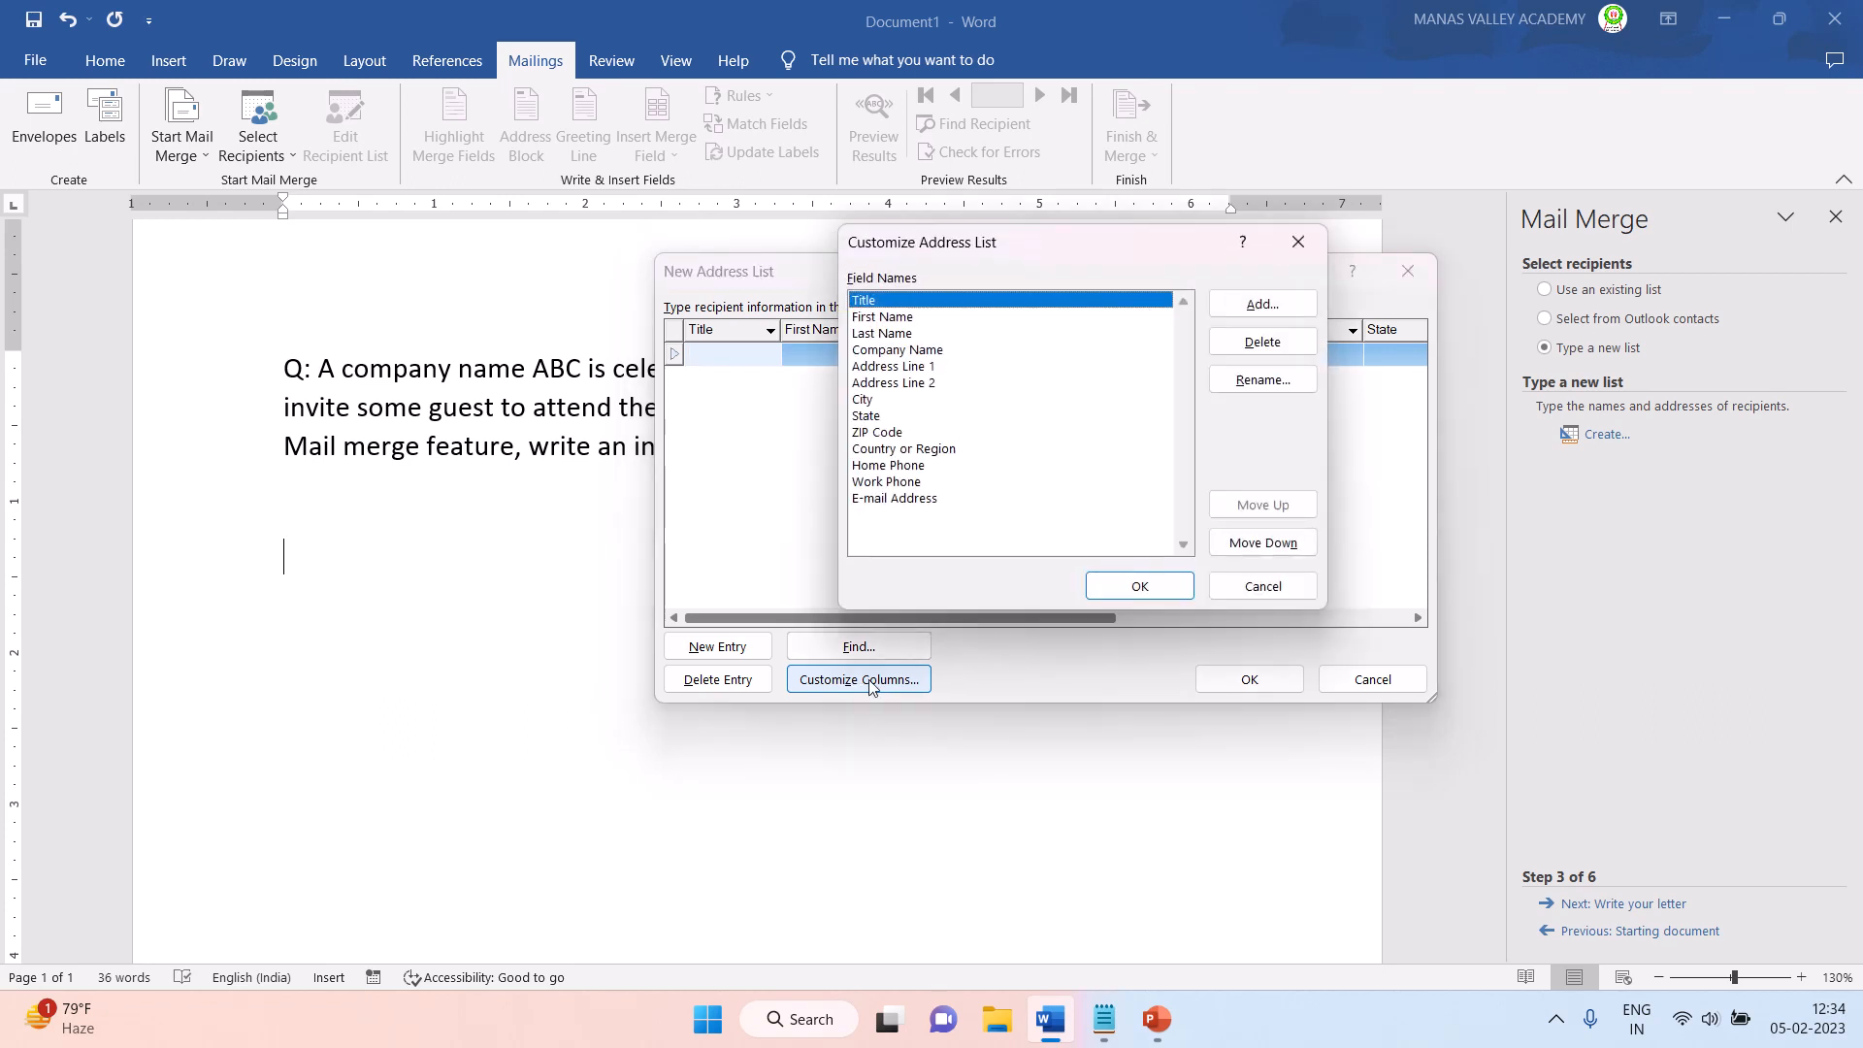
pyautogui.moveTo(1021, 250); pyautogui.dragTo(981, 227)
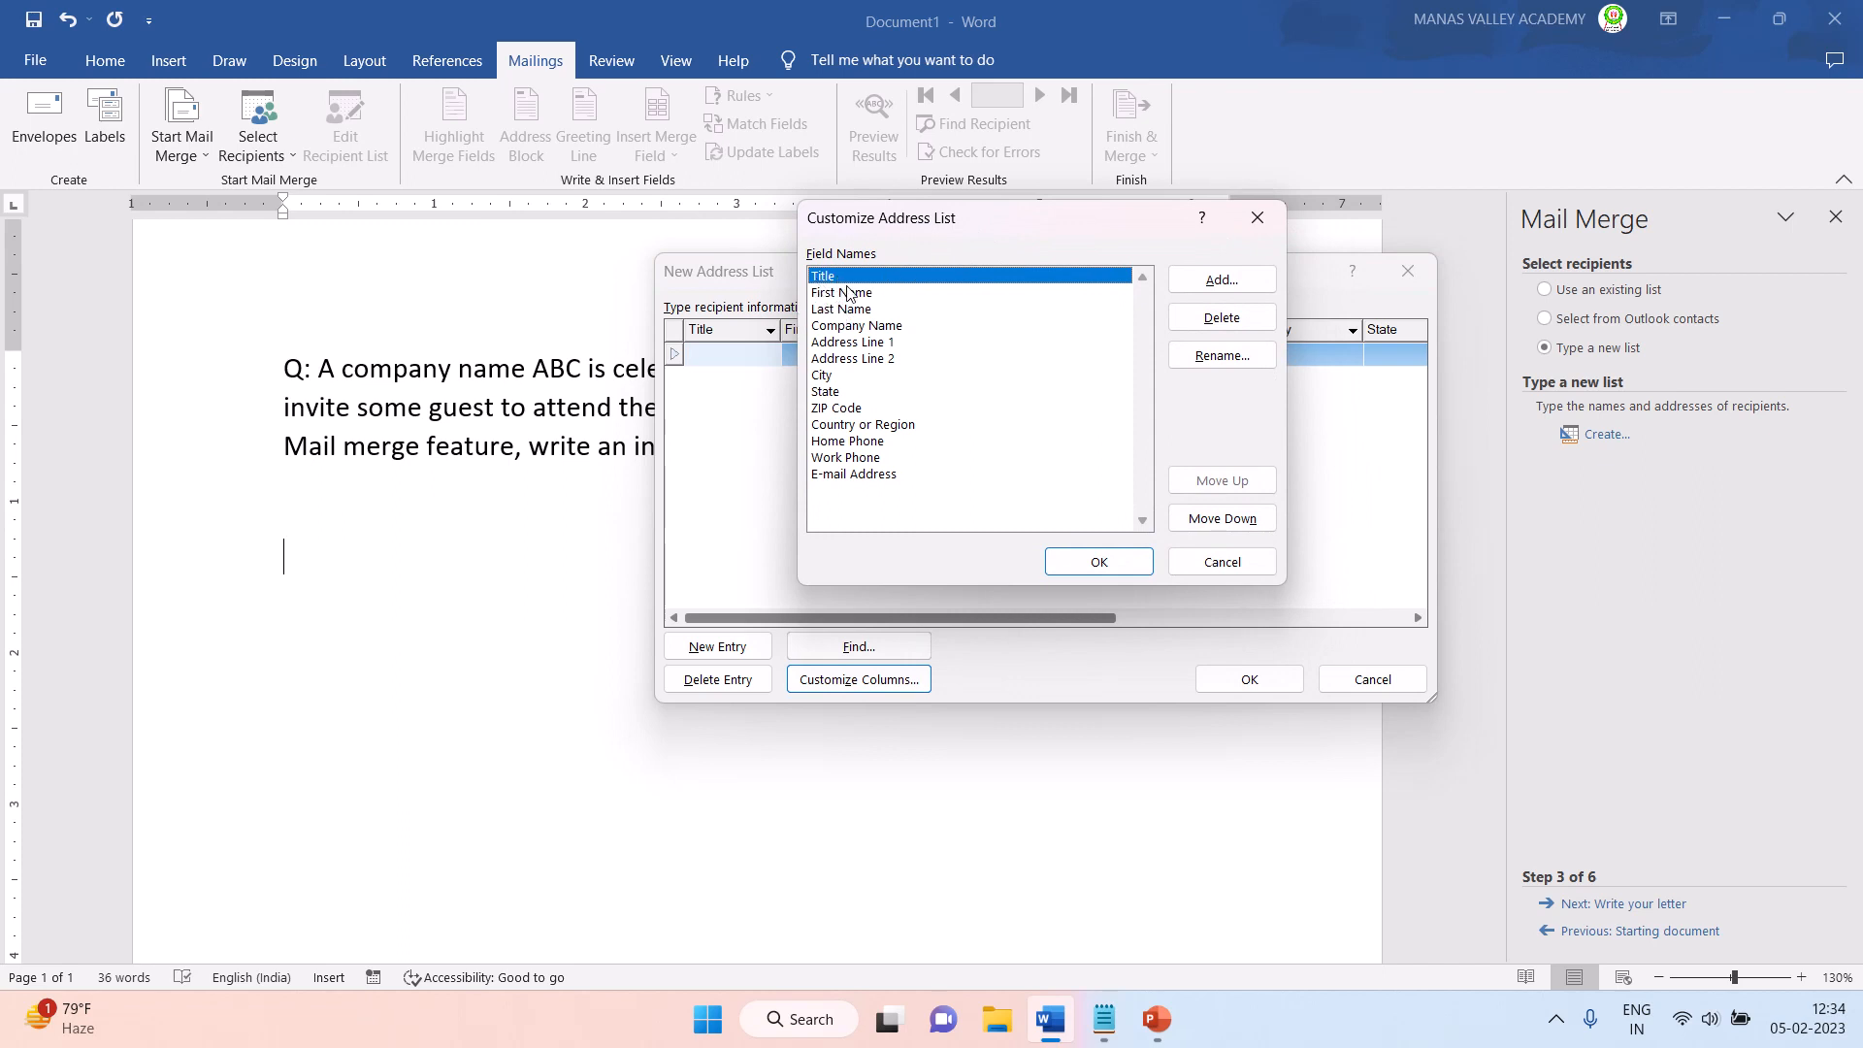
pyautogui.click(1201, 328)
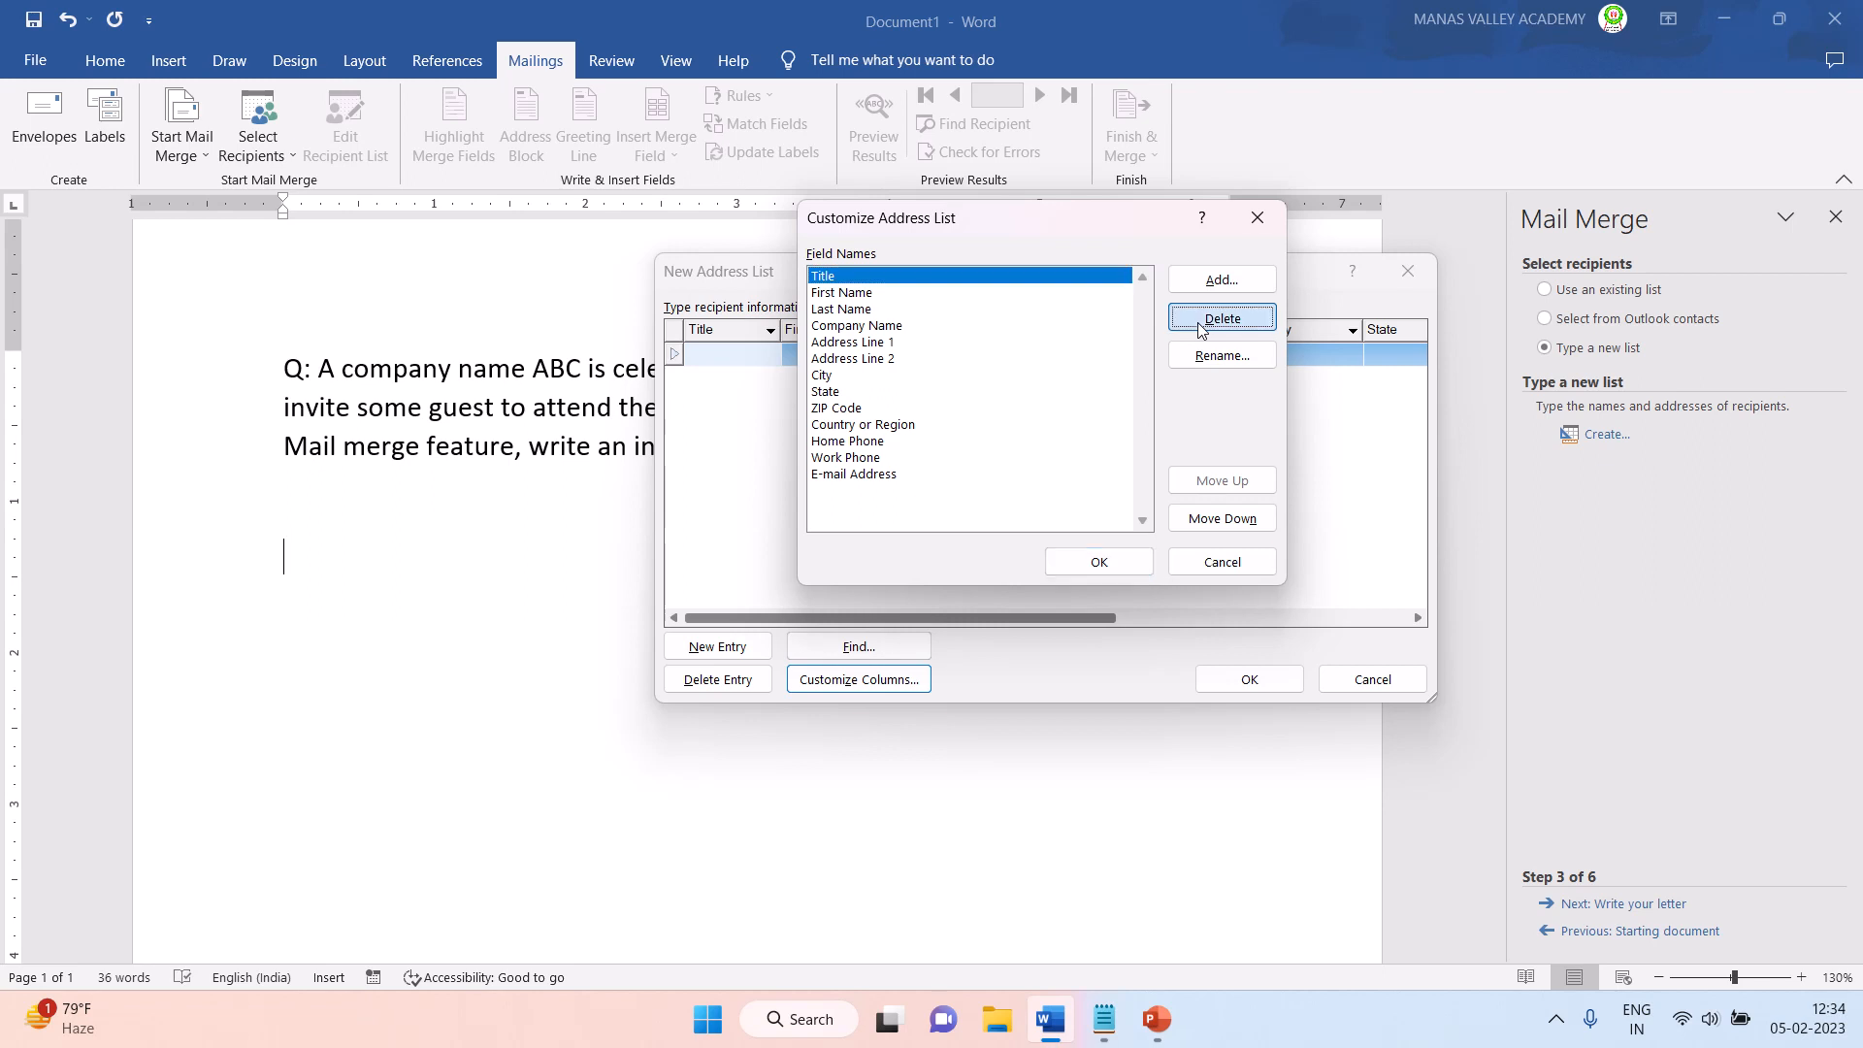
pyautogui.click(885, 574)
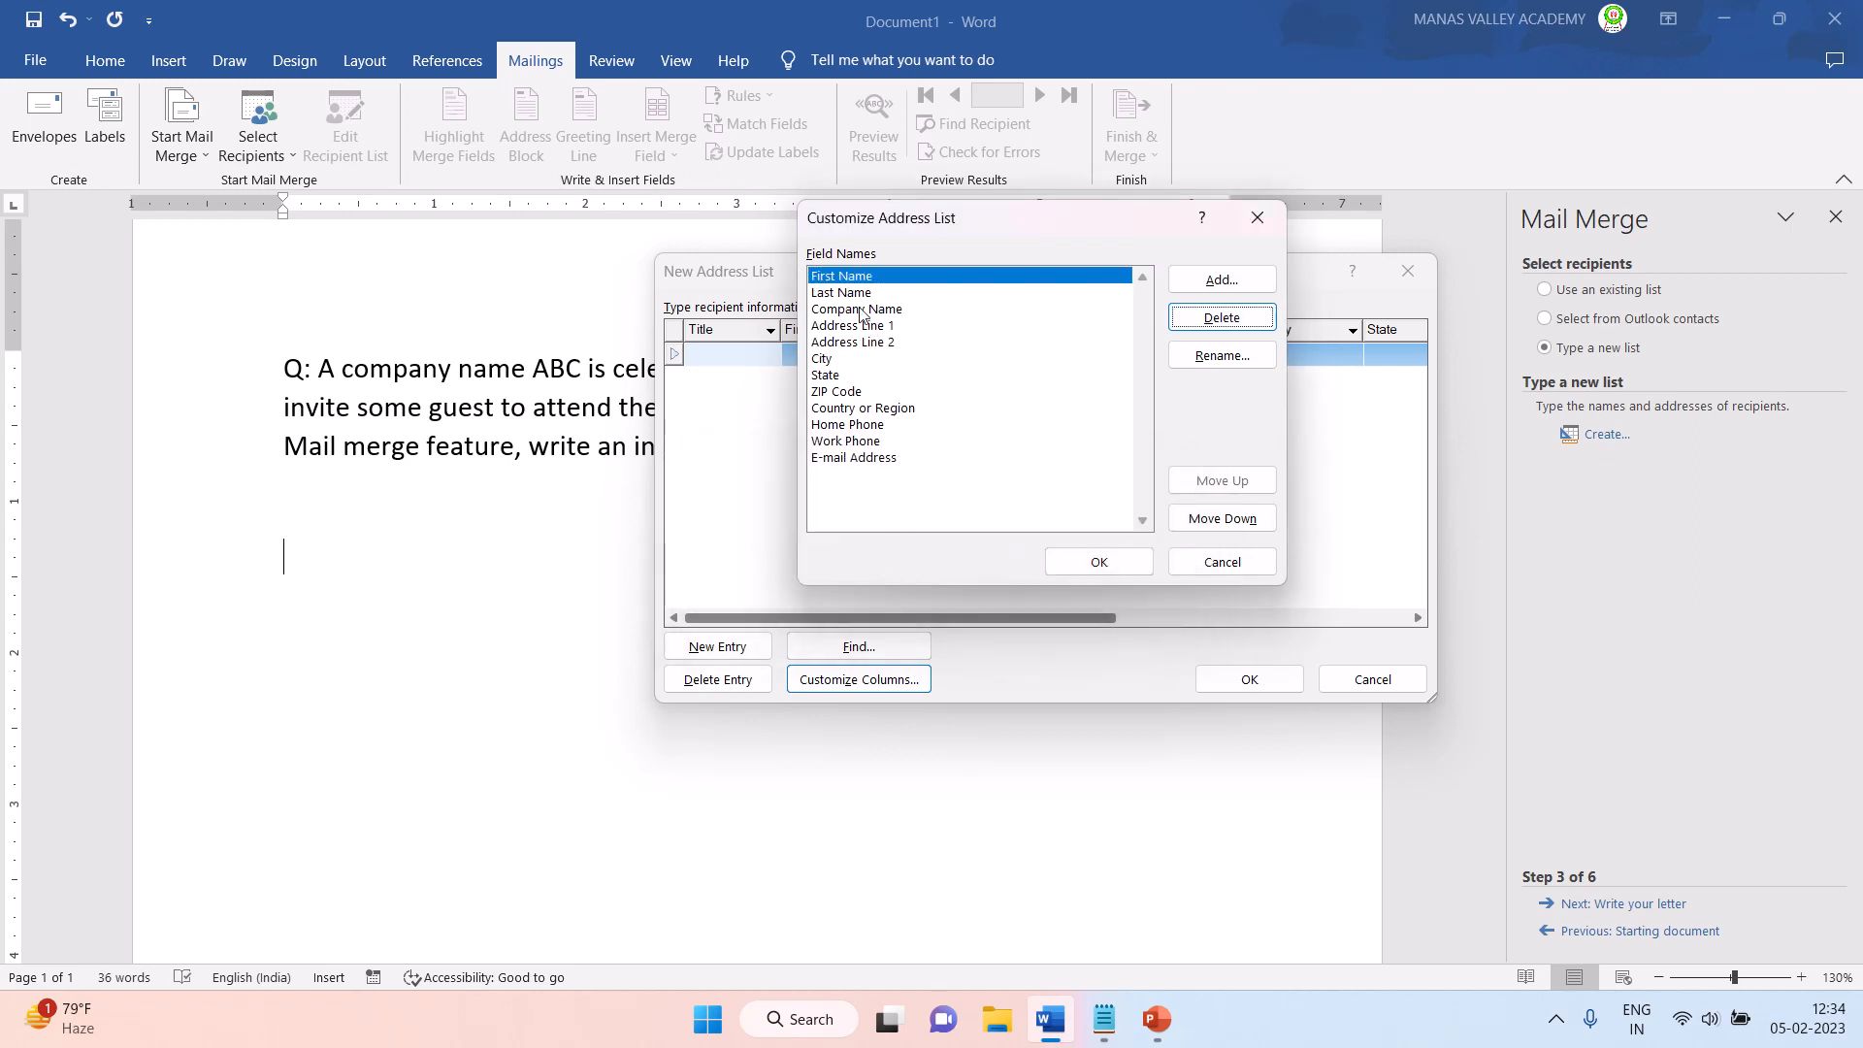
# - Rename the First Name field to Name in the address list columns
pyautogui.click(837, 275)
pyautogui.click(834, 293)
pyautogui.click(835, 276)
pyautogui.click(836, 293)
pyautogui.click(836, 277)
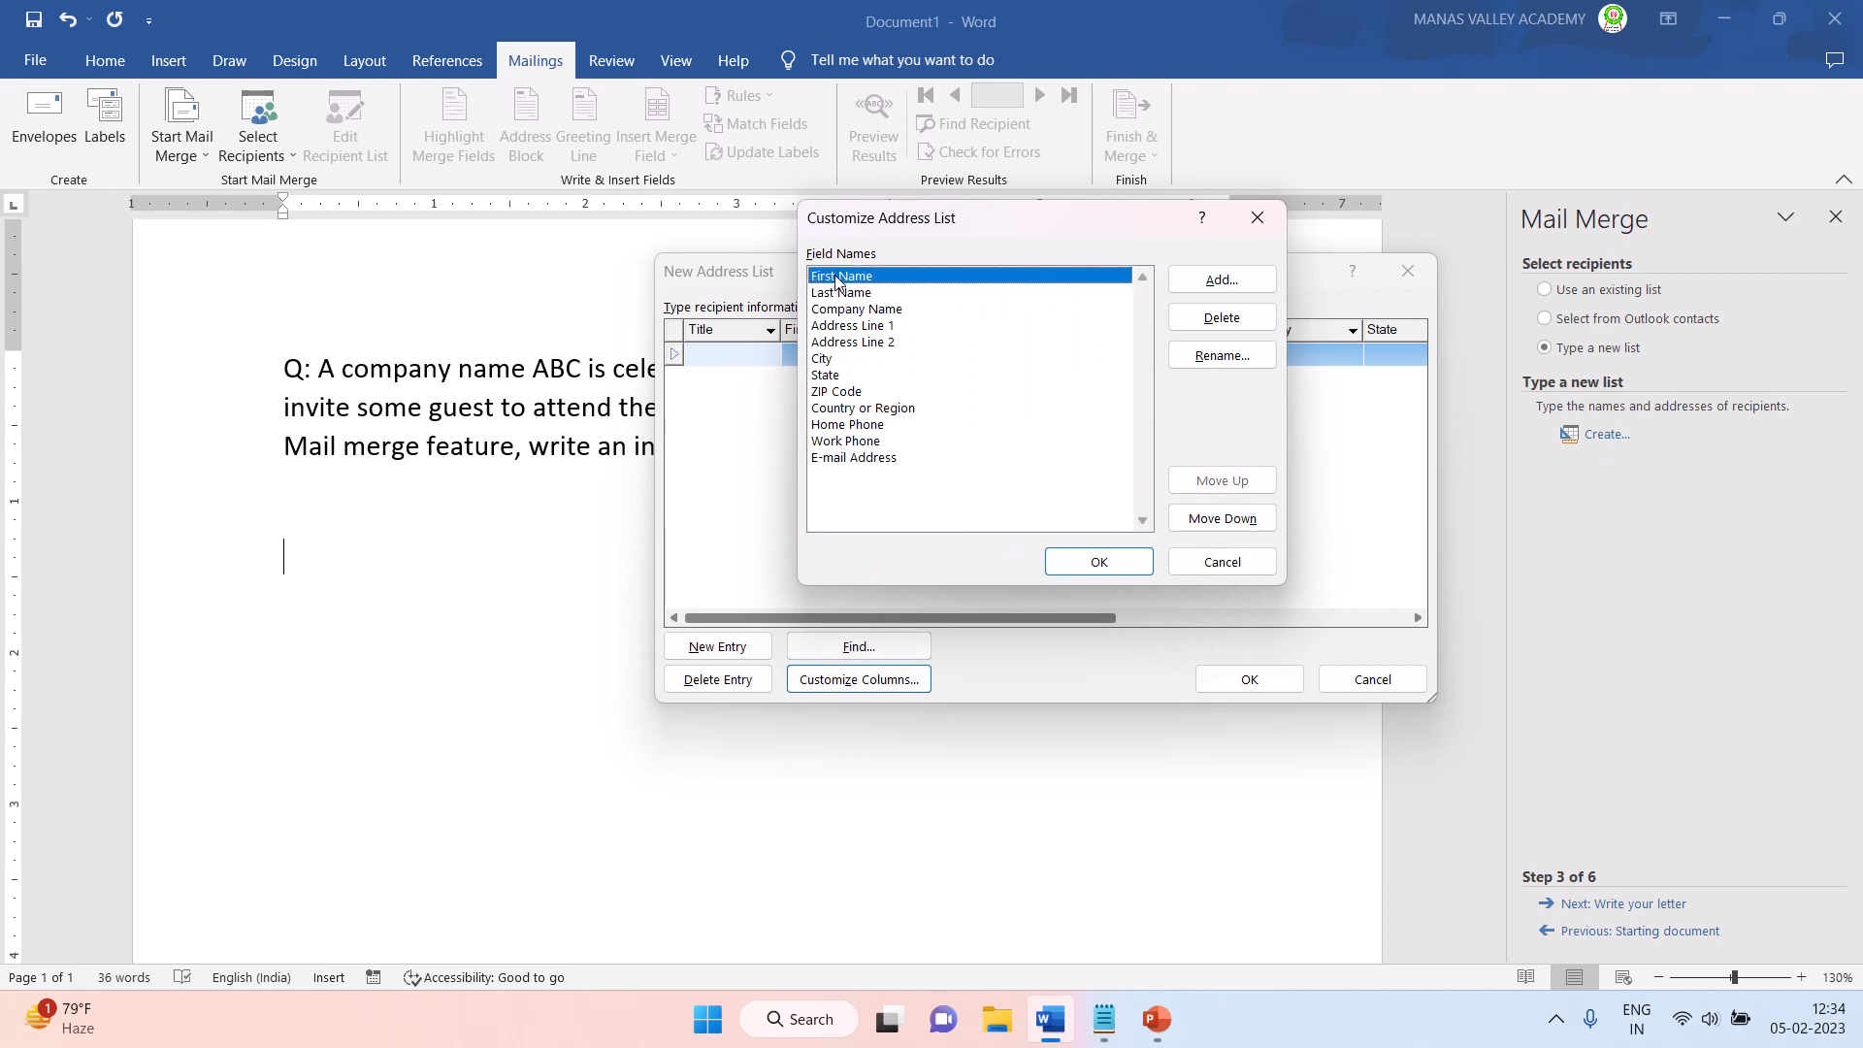
pyautogui.click(838, 292)
pyautogui.click(836, 276)
pyautogui.click(1222, 355)
pyautogui.click(921, 496)
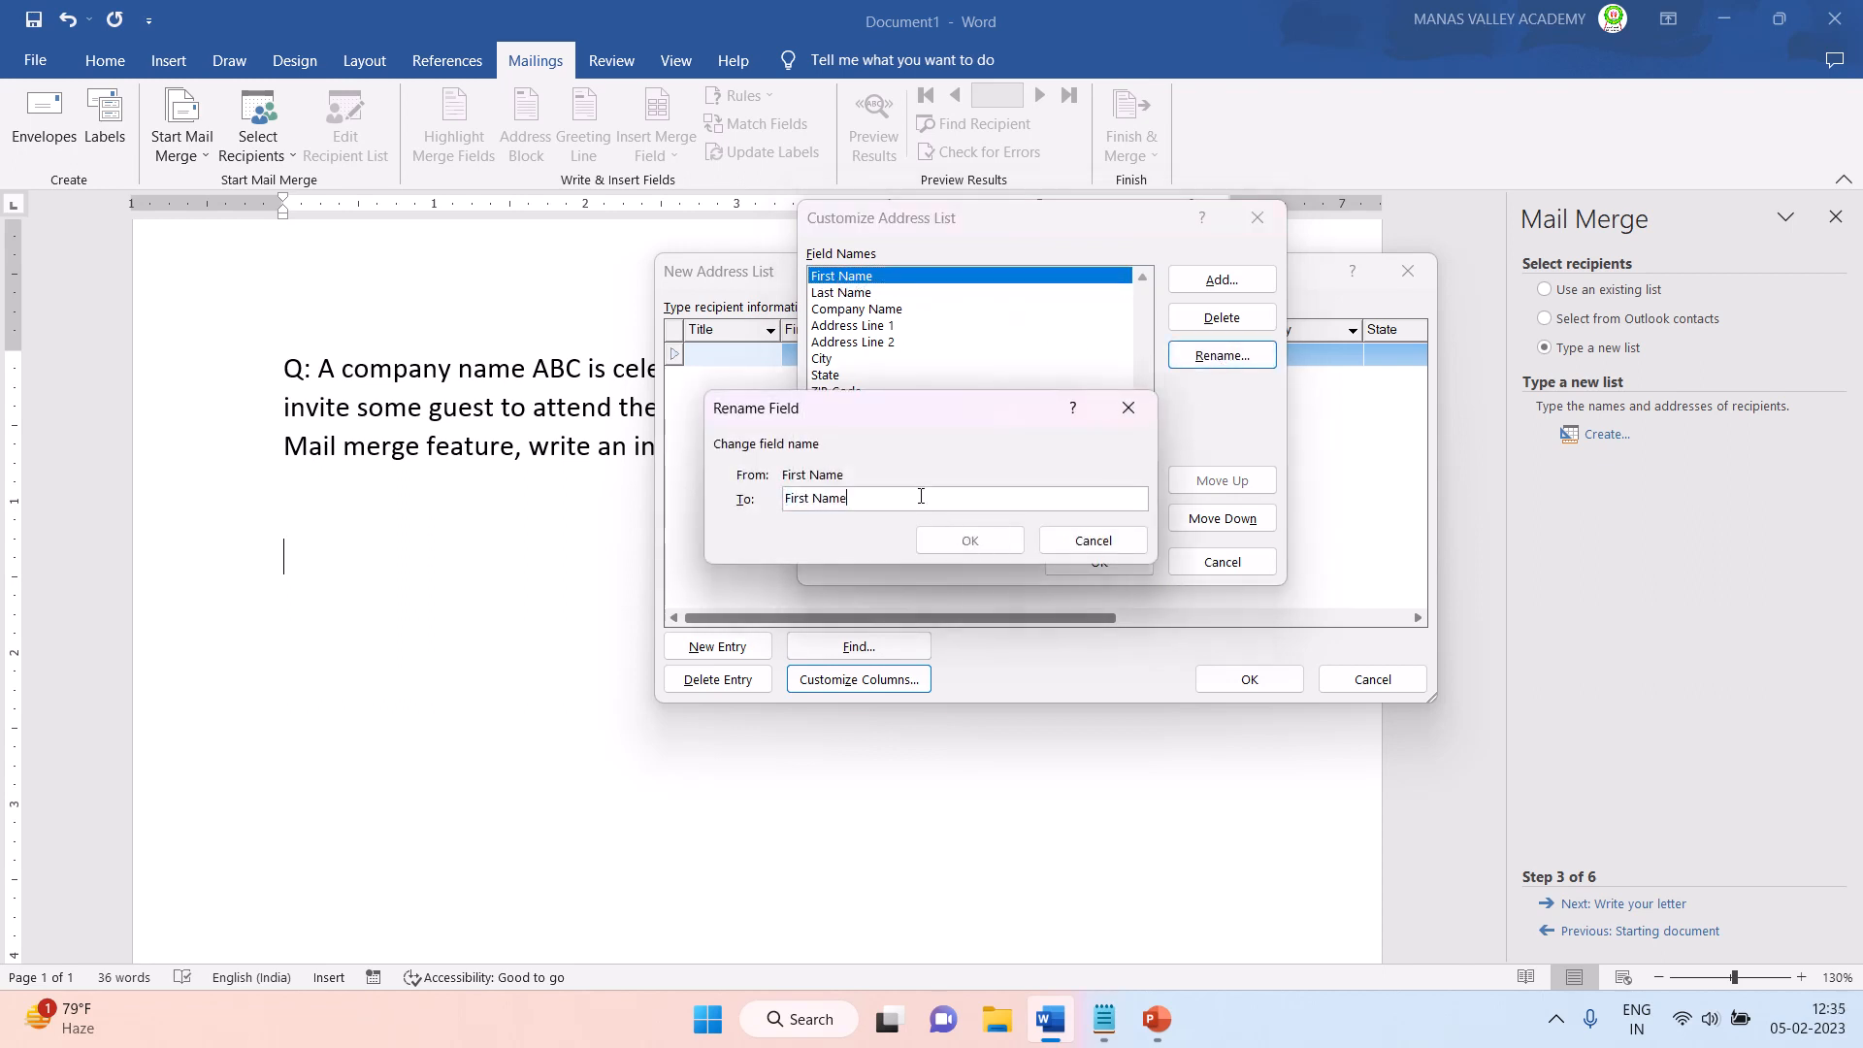
pyautogui.press('BackSpace')
pyautogui.press('BackSpace')
pyautogui.press('BackSpace')
pyautogui.press('BackSpace')
pyautogui.press('BackSpace')
pyautogui.press('BackSpace')
pyautogui.click(951, 541)
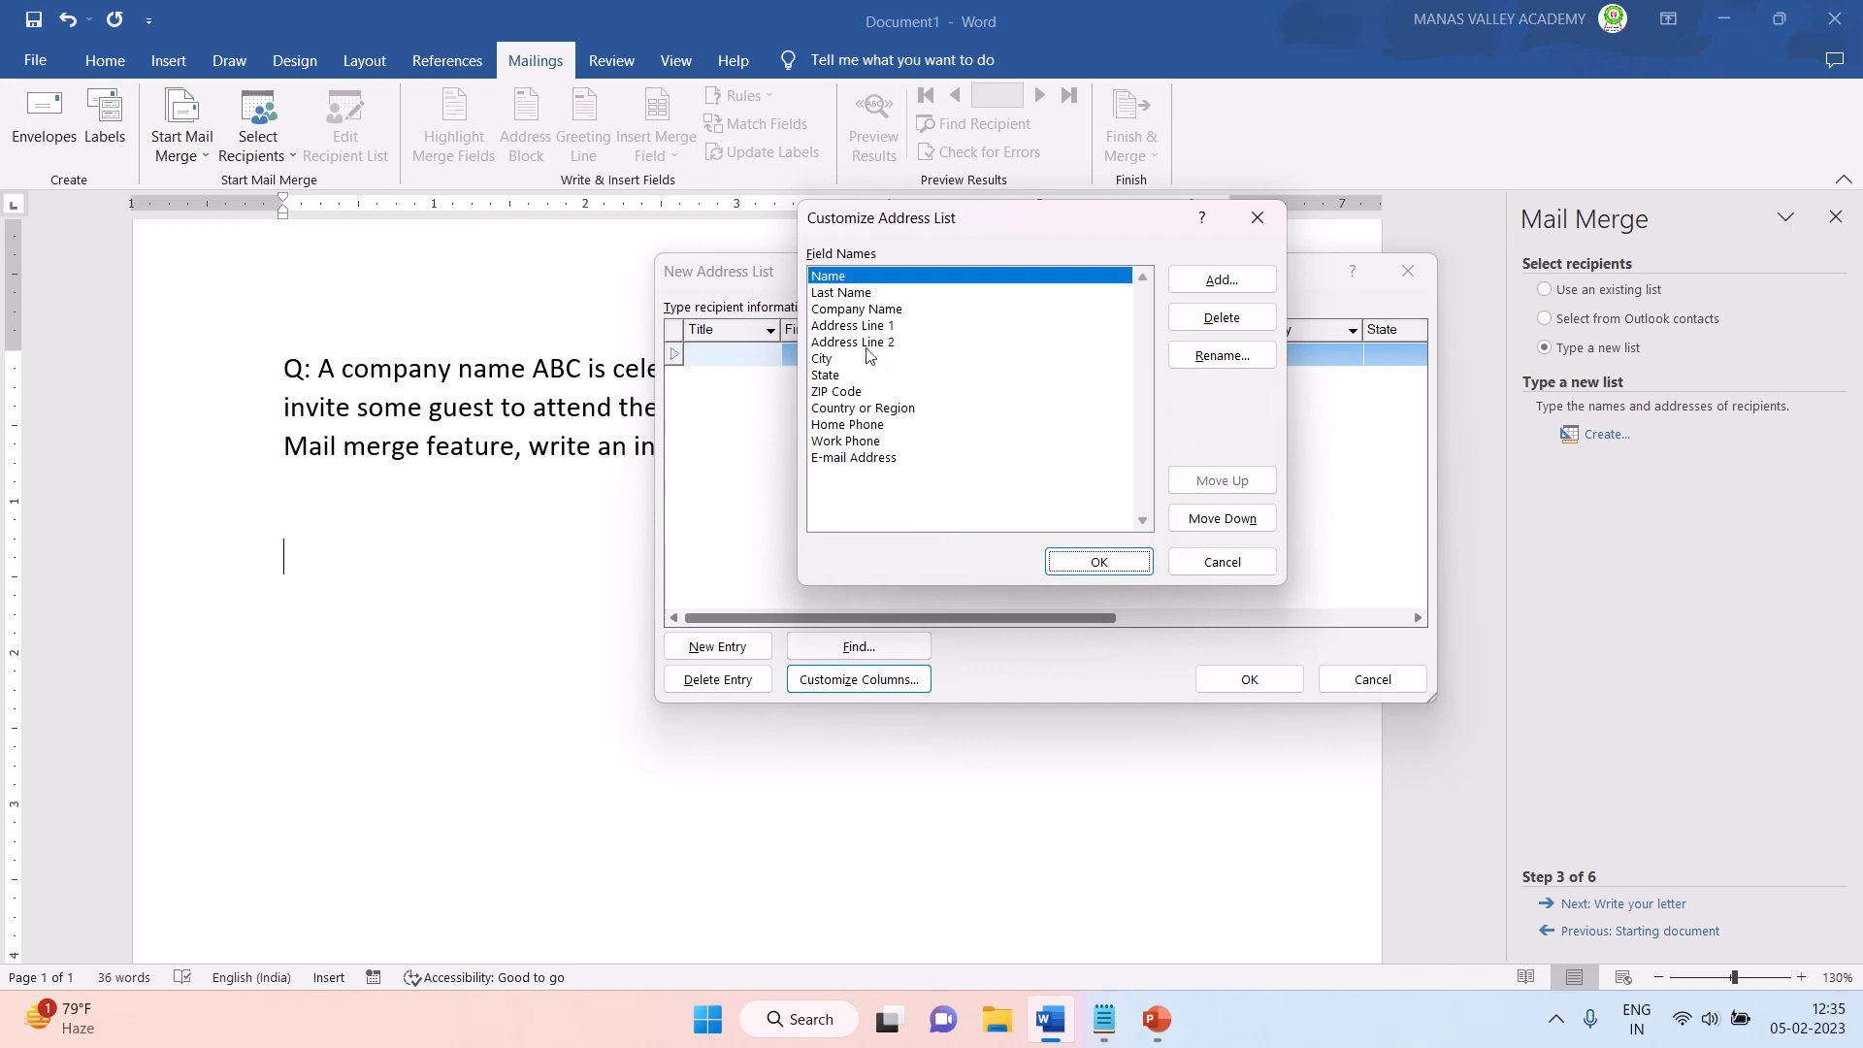
# - Delete the Last Name field from the address list columns
pyautogui.click(851, 292)
pyautogui.click(1194, 327)
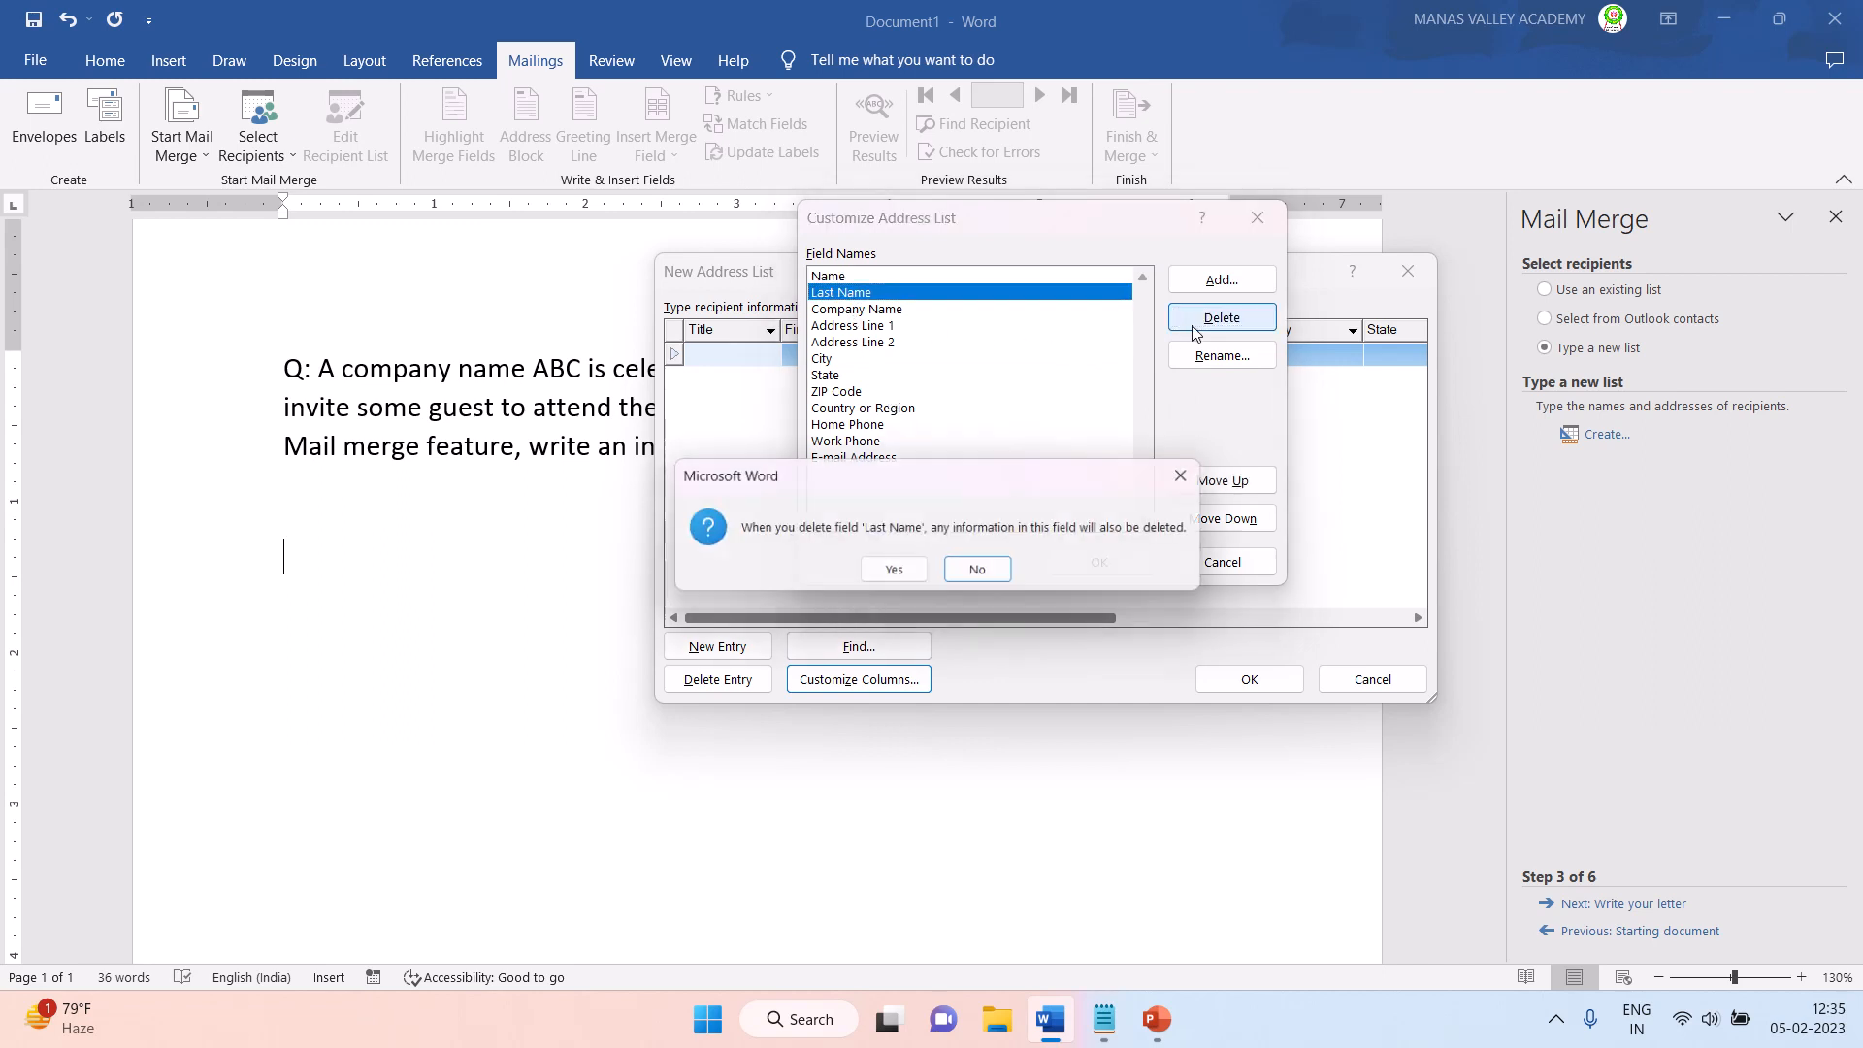
pyautogui.click(891, 568)
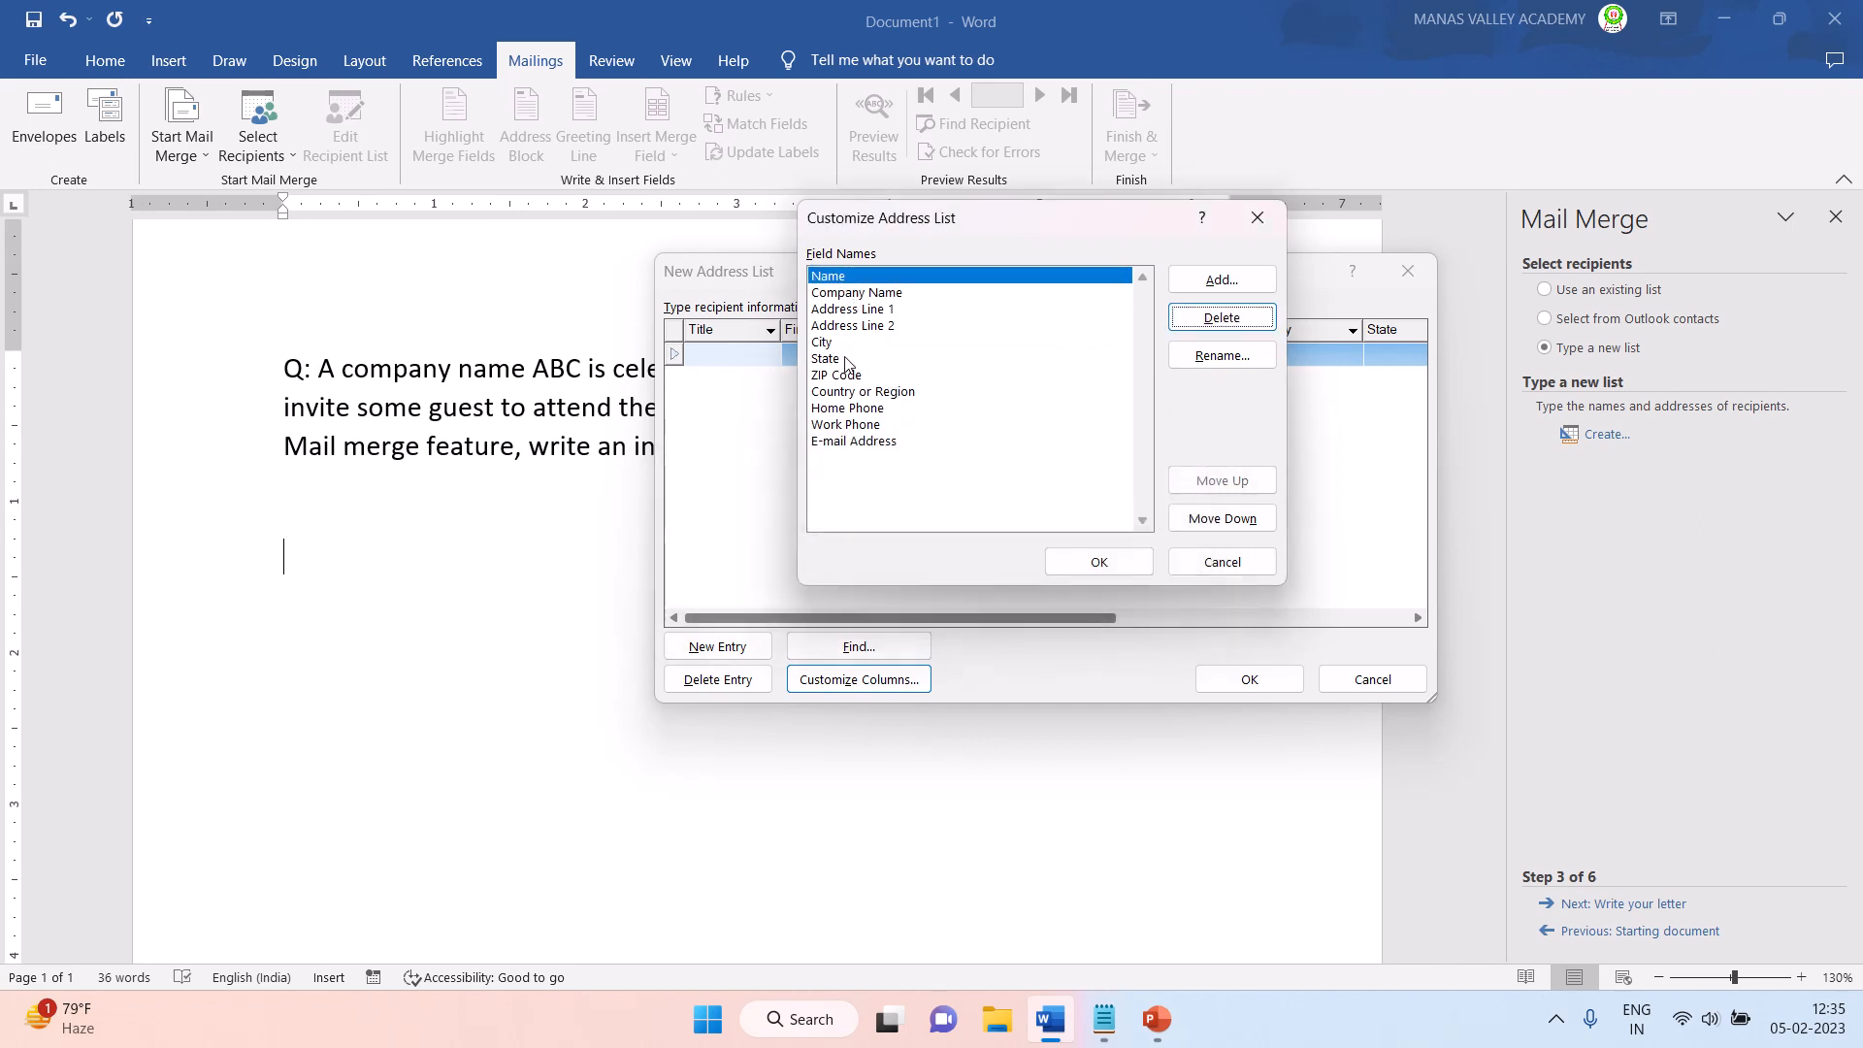
# - Rename the Company Name field to Designation
pyautogui.click(846, 292)
pyautogui.click(1190, 363)
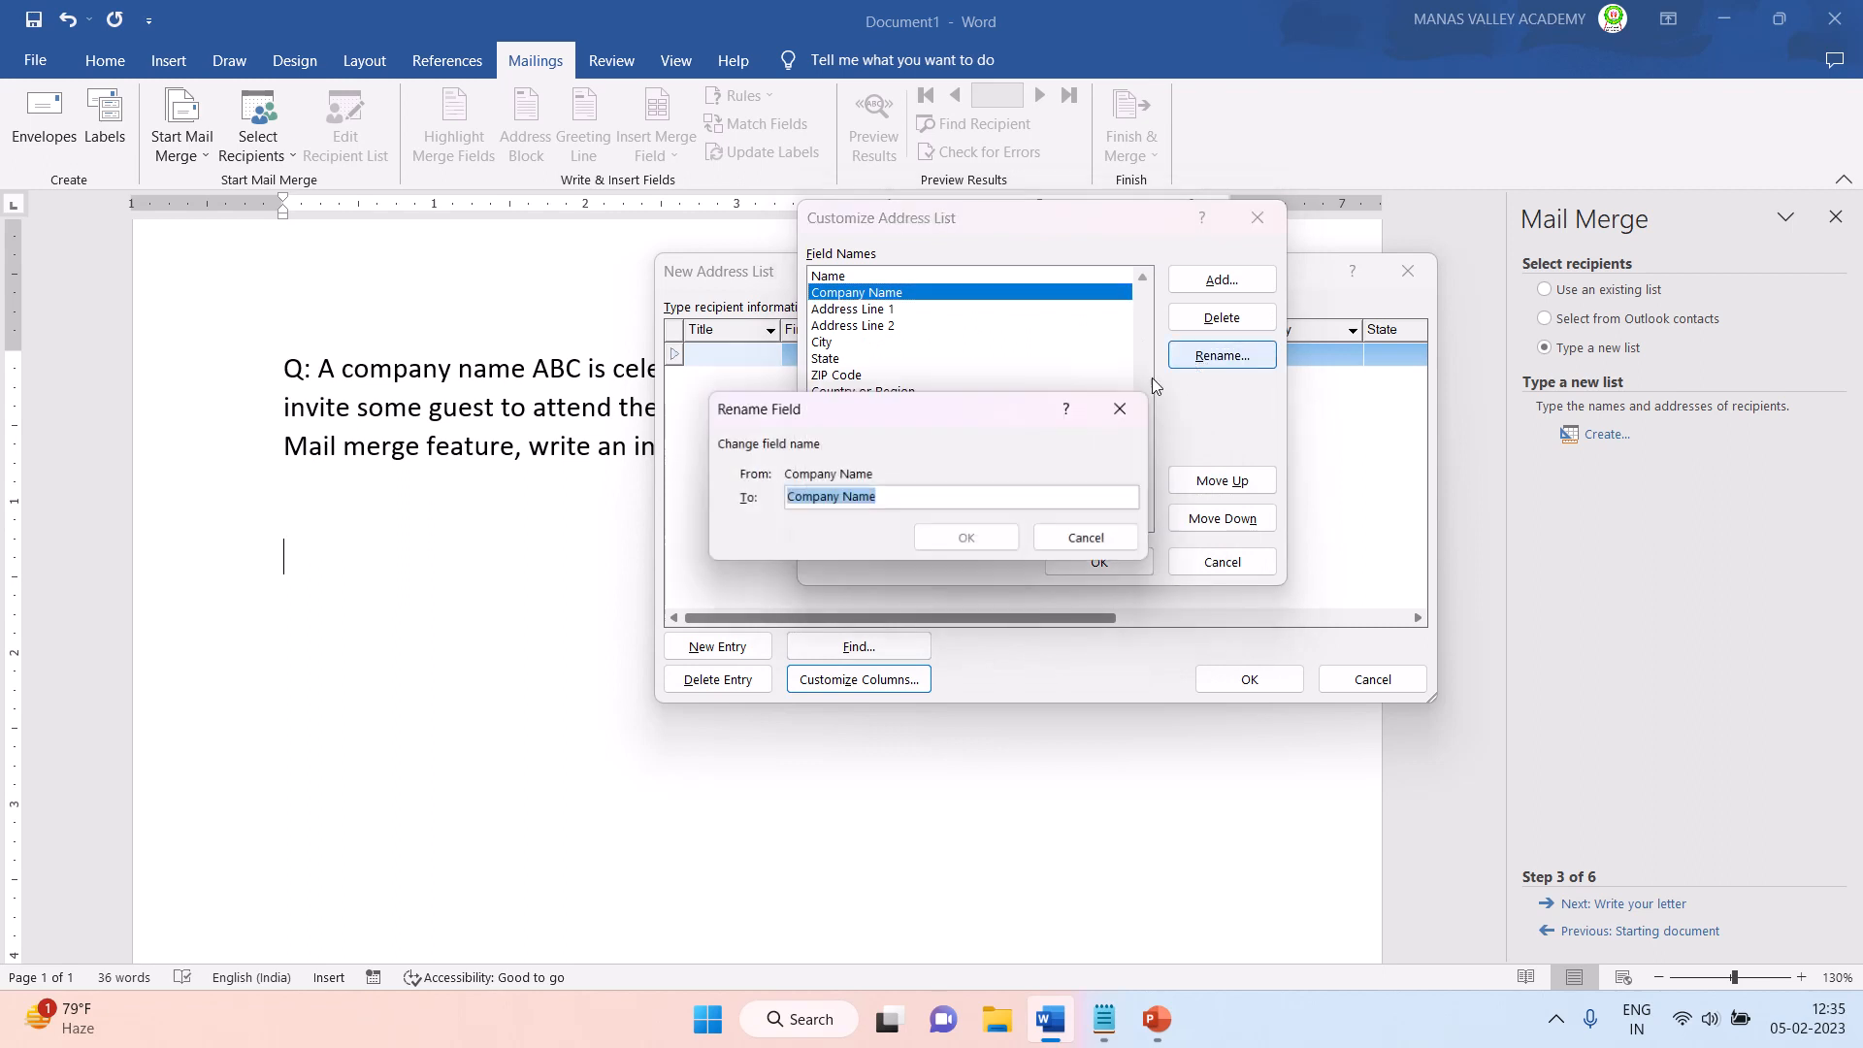
pyautogui.write('Desig')
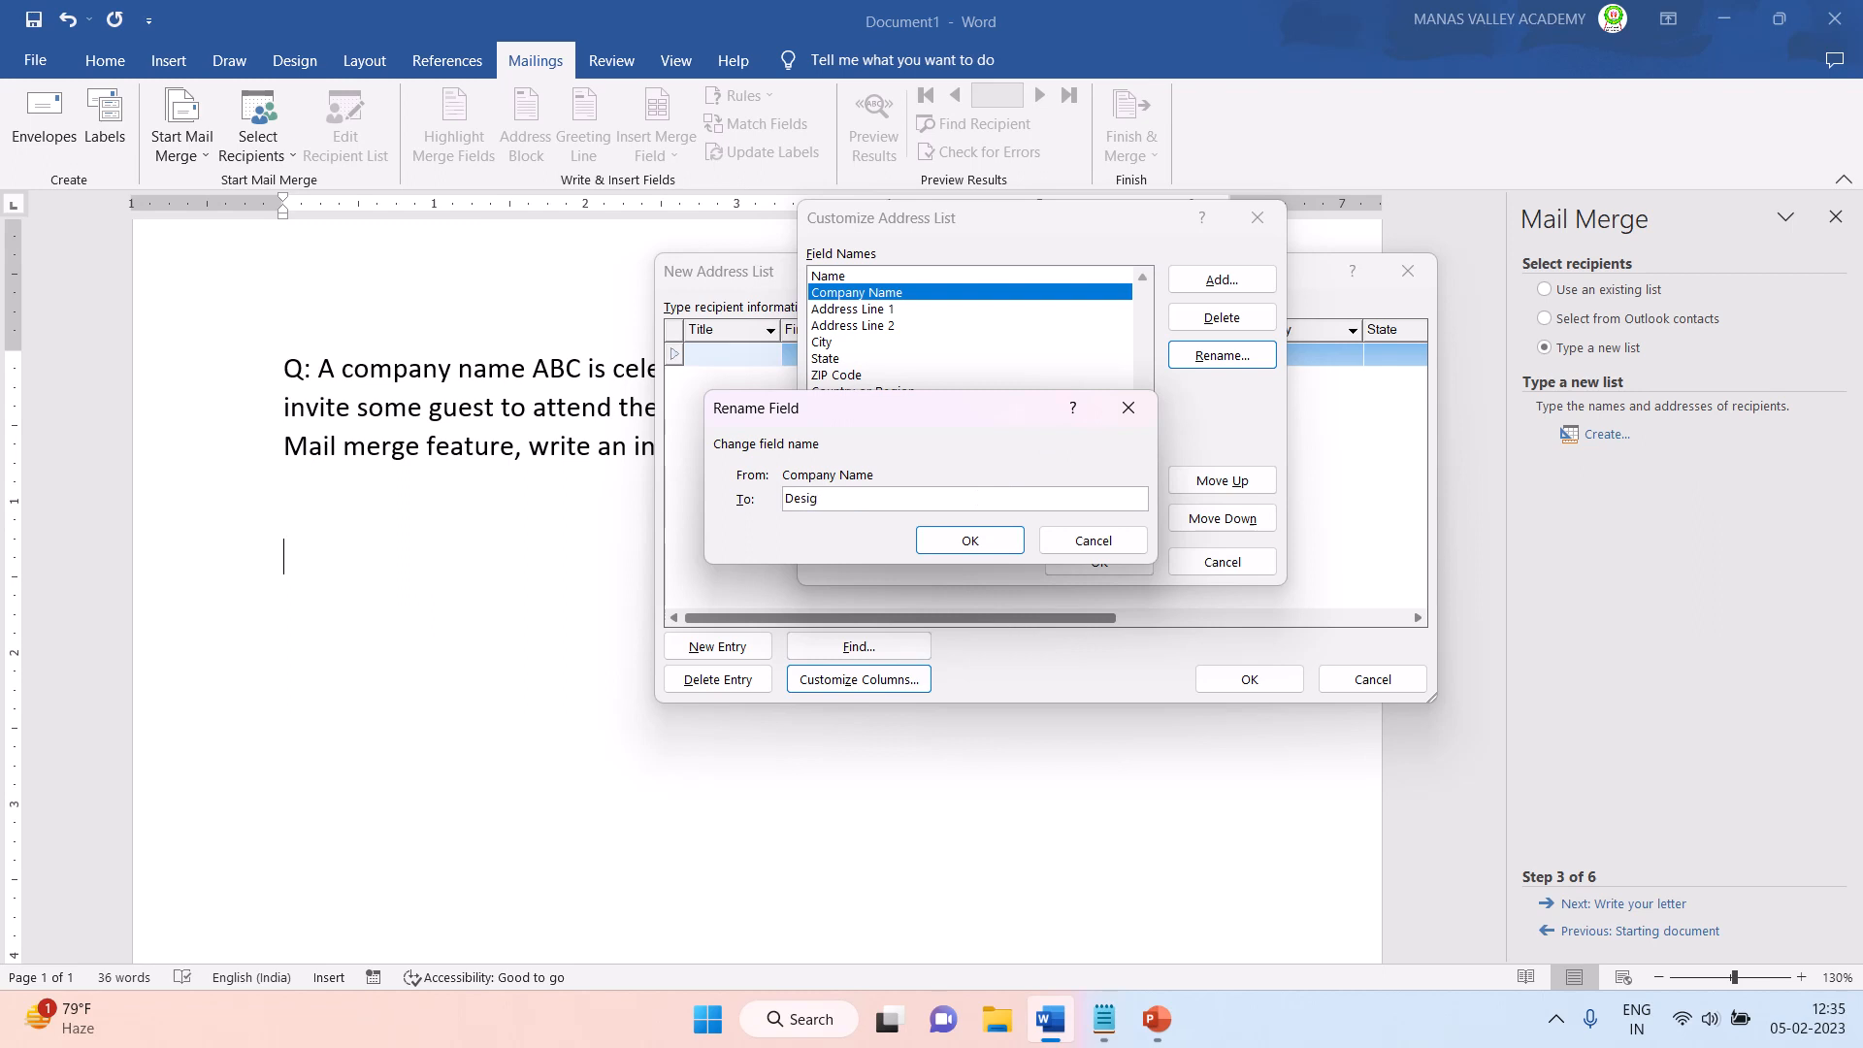
pyautogui.write('nation')
pyautogui.click(974, 542)
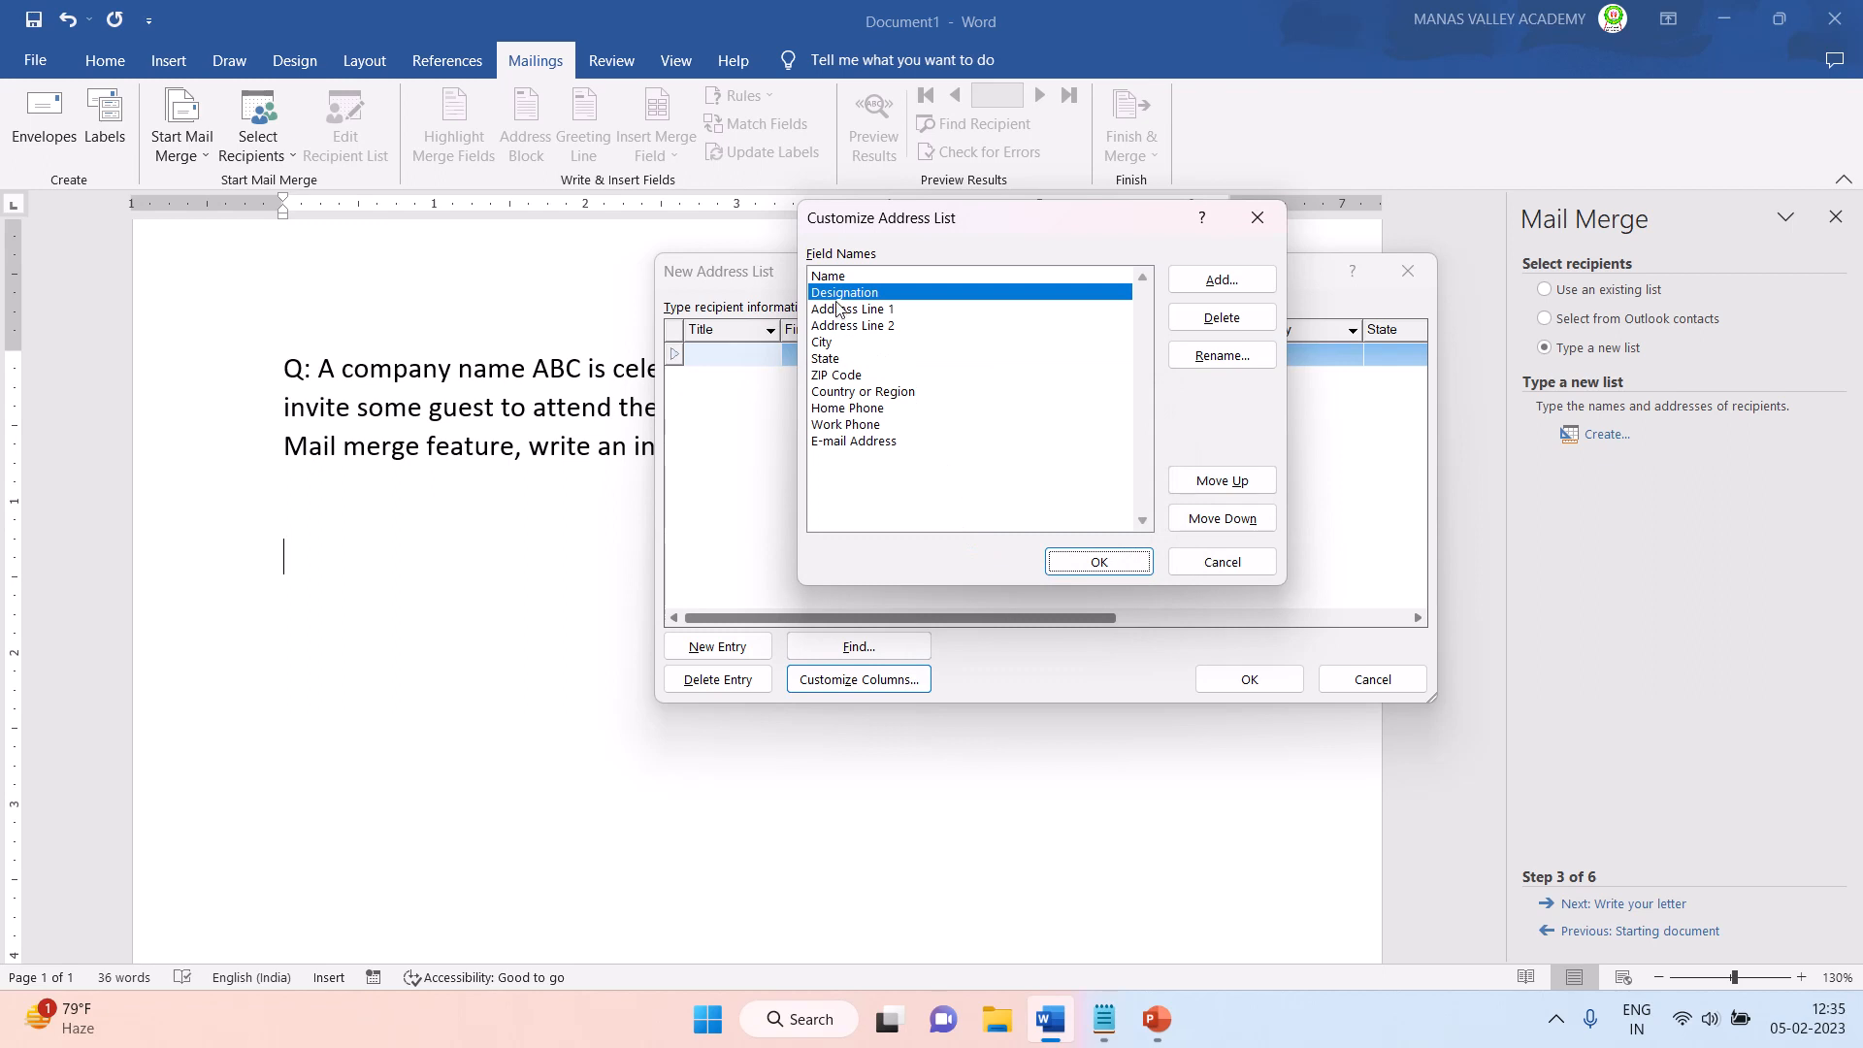
# - Delete the Address Line 1 and Address Line 2 fields from the address list columns
pyautogui.click(885, 311)
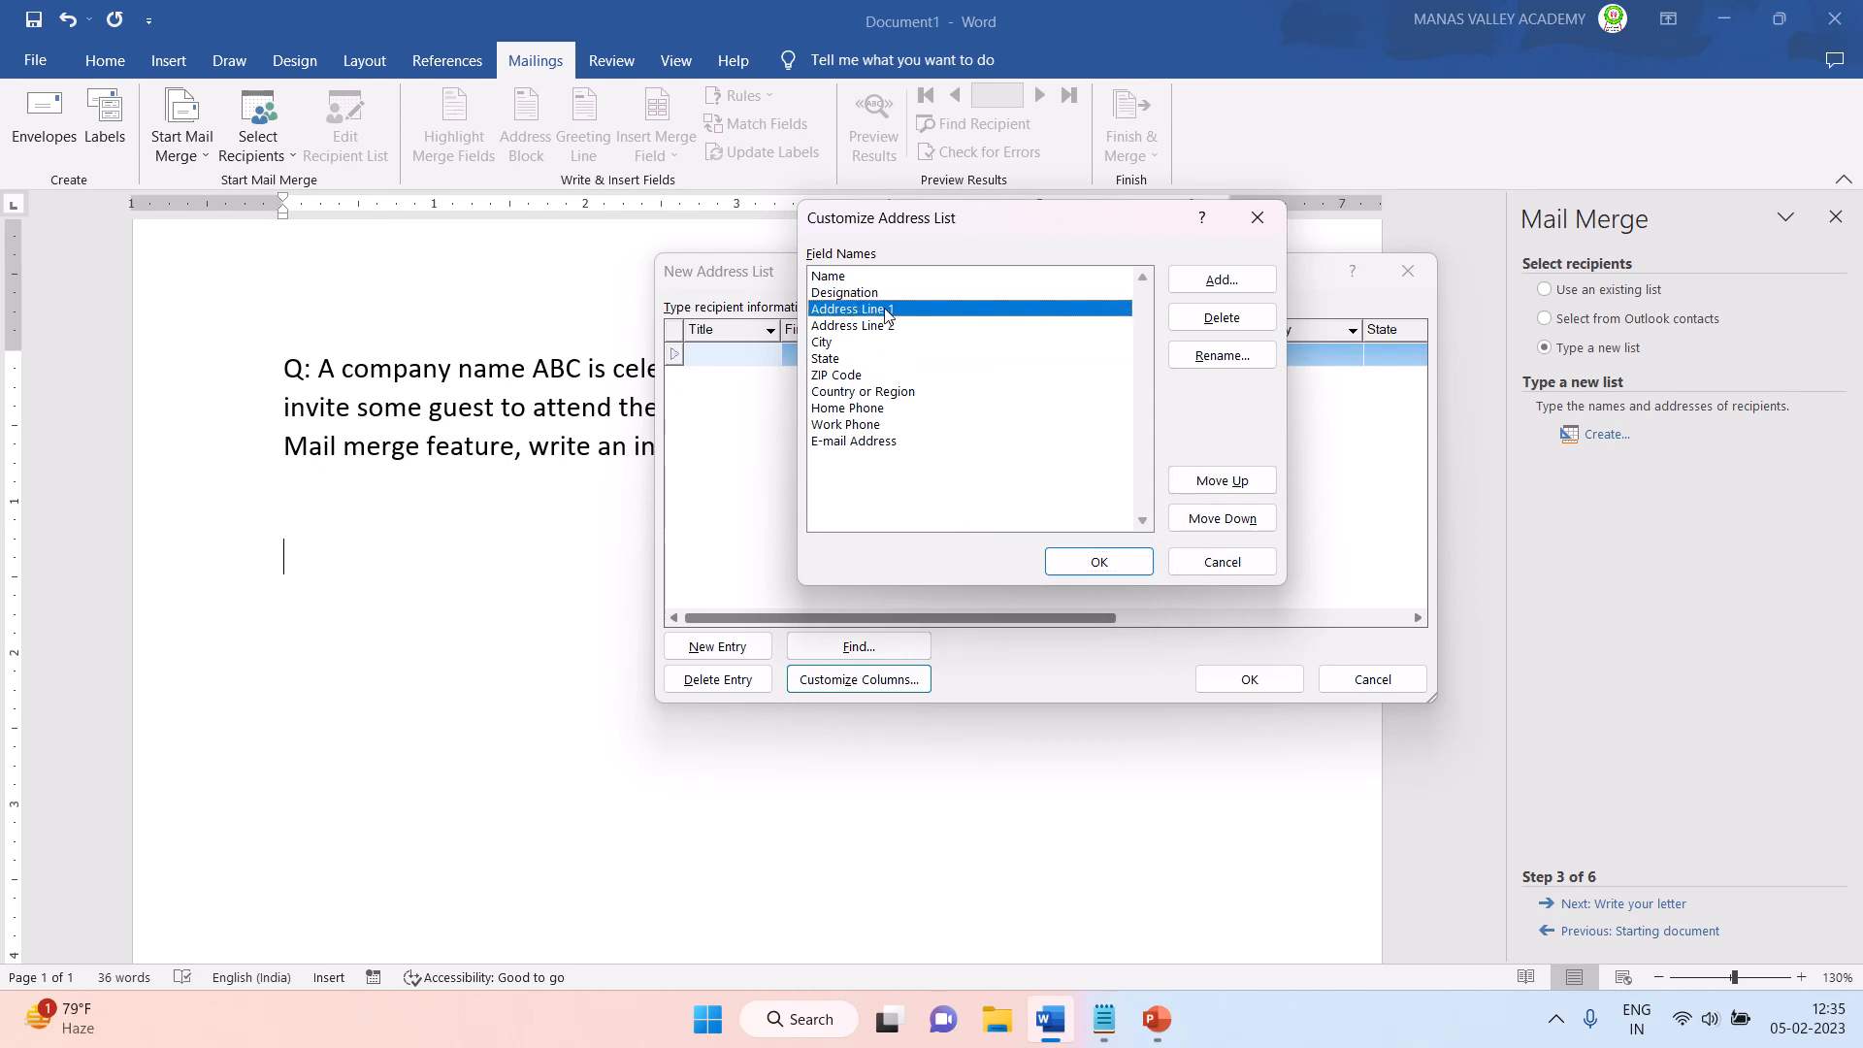
pyautogui.click(1222, 318)
pyautogui.click(895, 573)
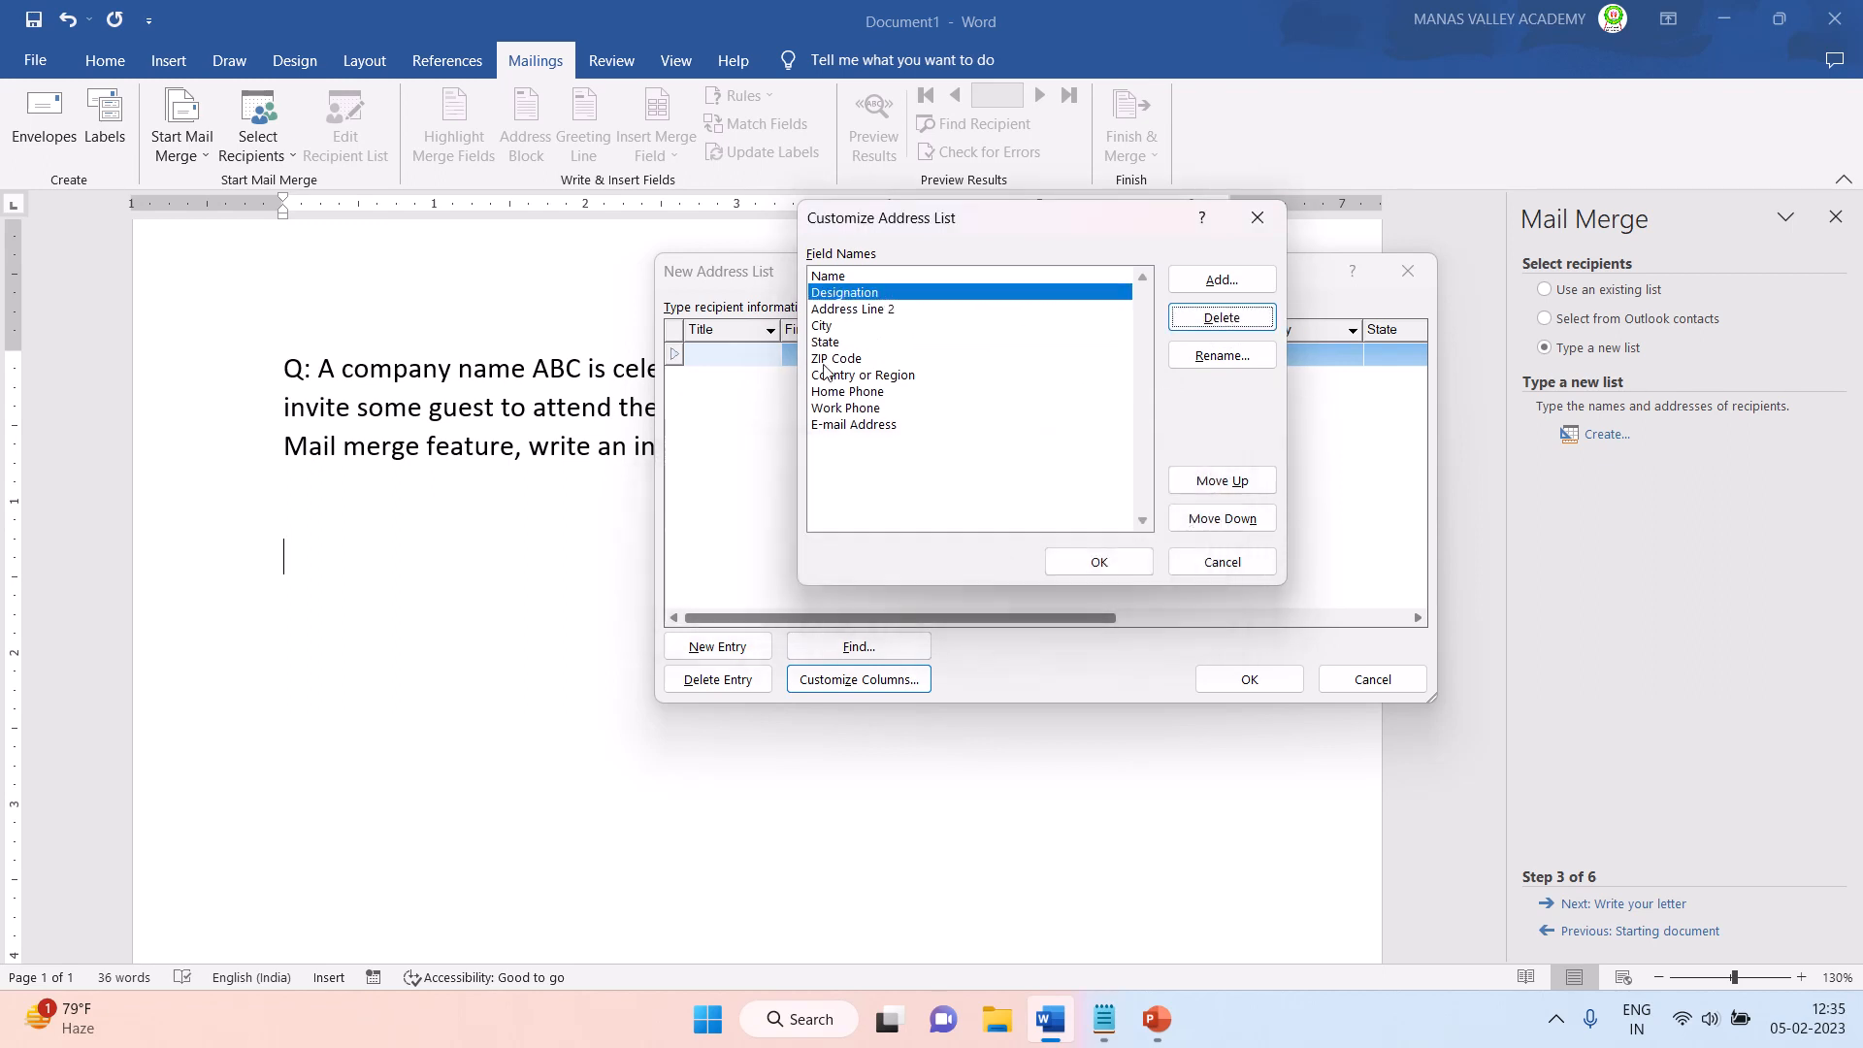
pyautogui.click(842, 326)
pyautogui.click(904, 309)
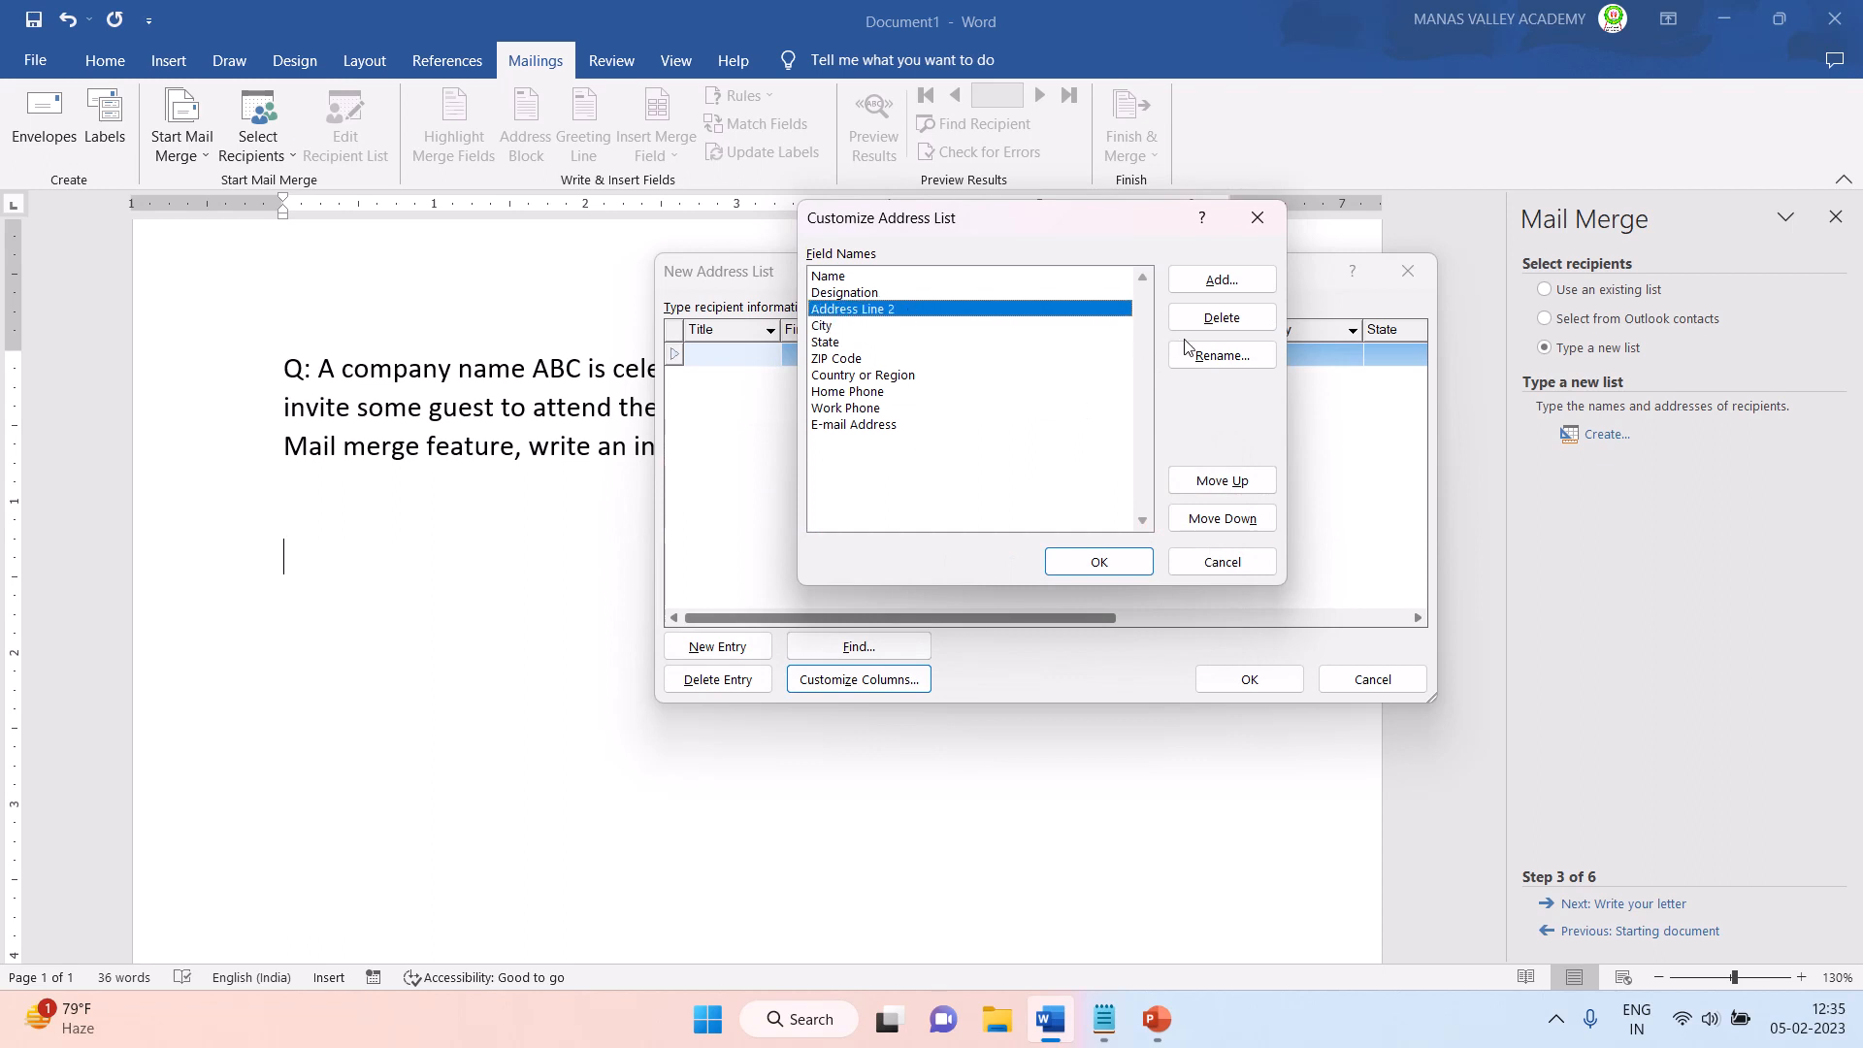
pyautogui.click(1222, 318)
pyautogui.click(911, 571)
# - Delete the State and ZIP Code fields, keeping the City field in the address list
pyautogui.click(832, 311)
pyautogui.click(841, 328)
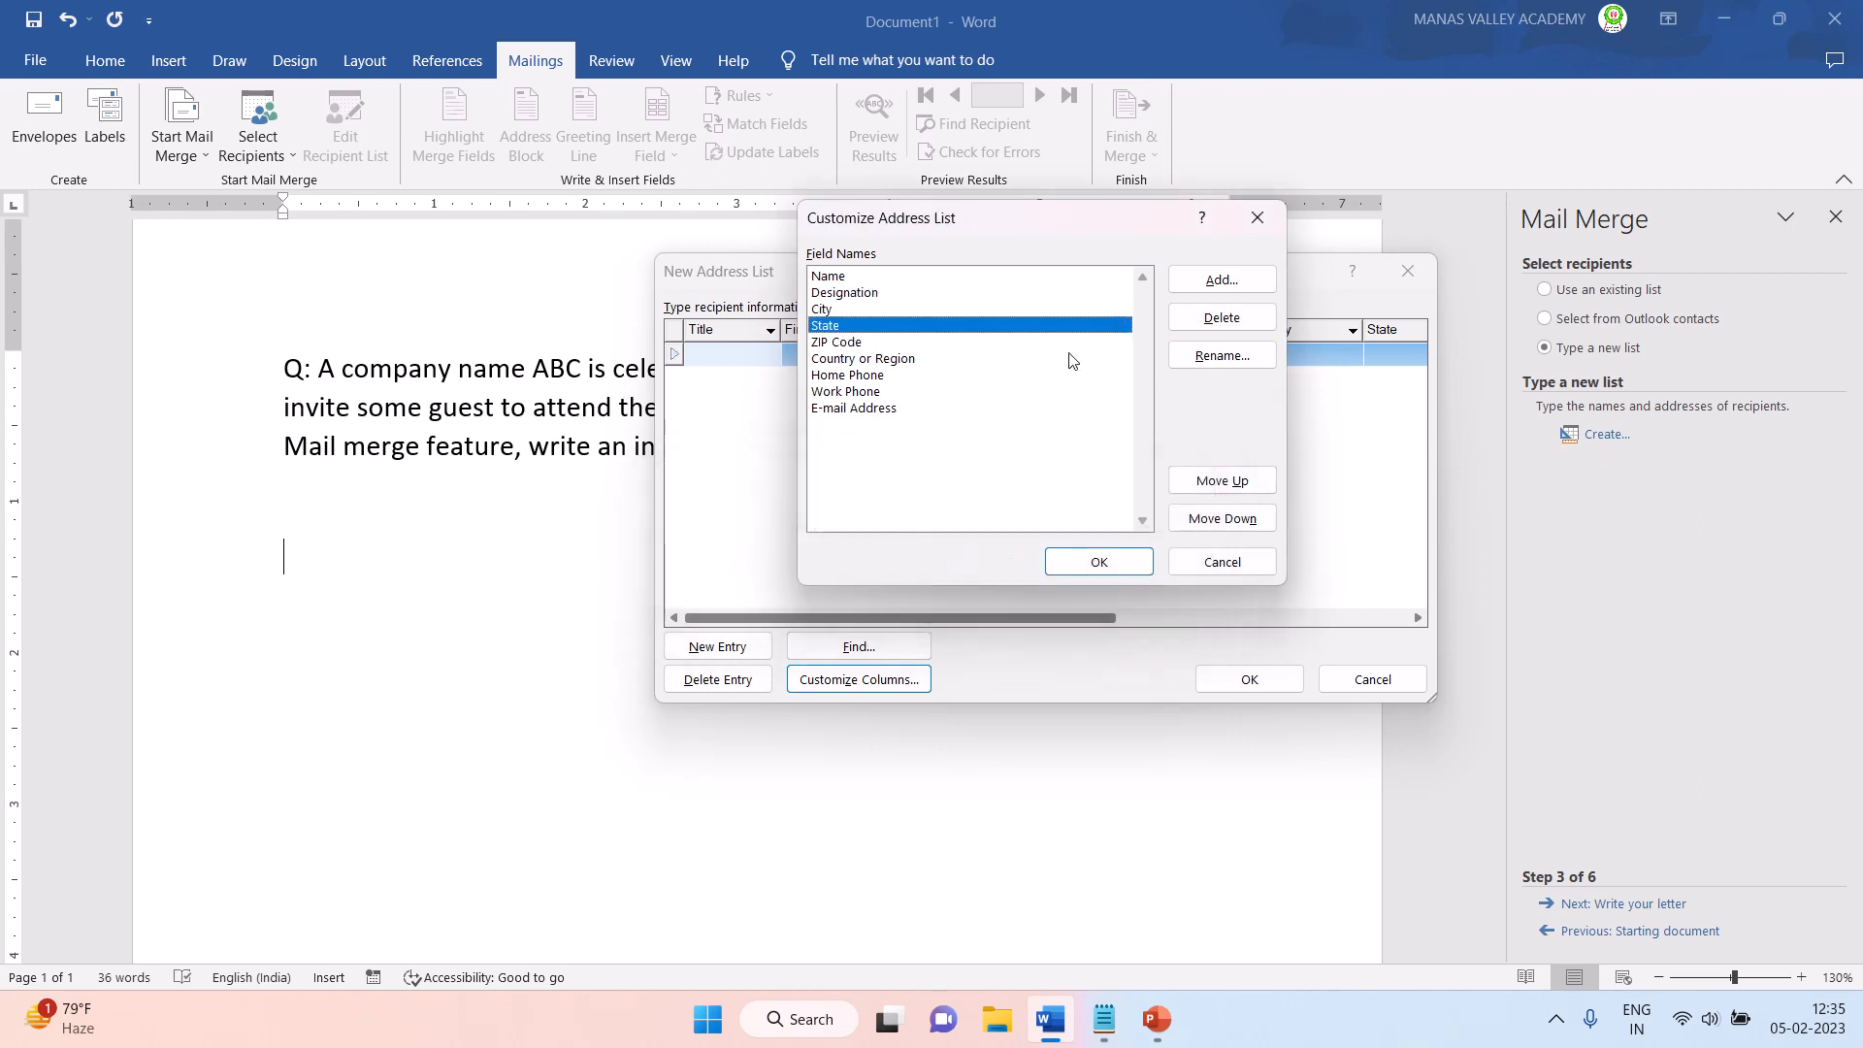
pyautogui.click(1222, 318)
pyautogui.click(894, 573)
pyautogui.click(840, 326)
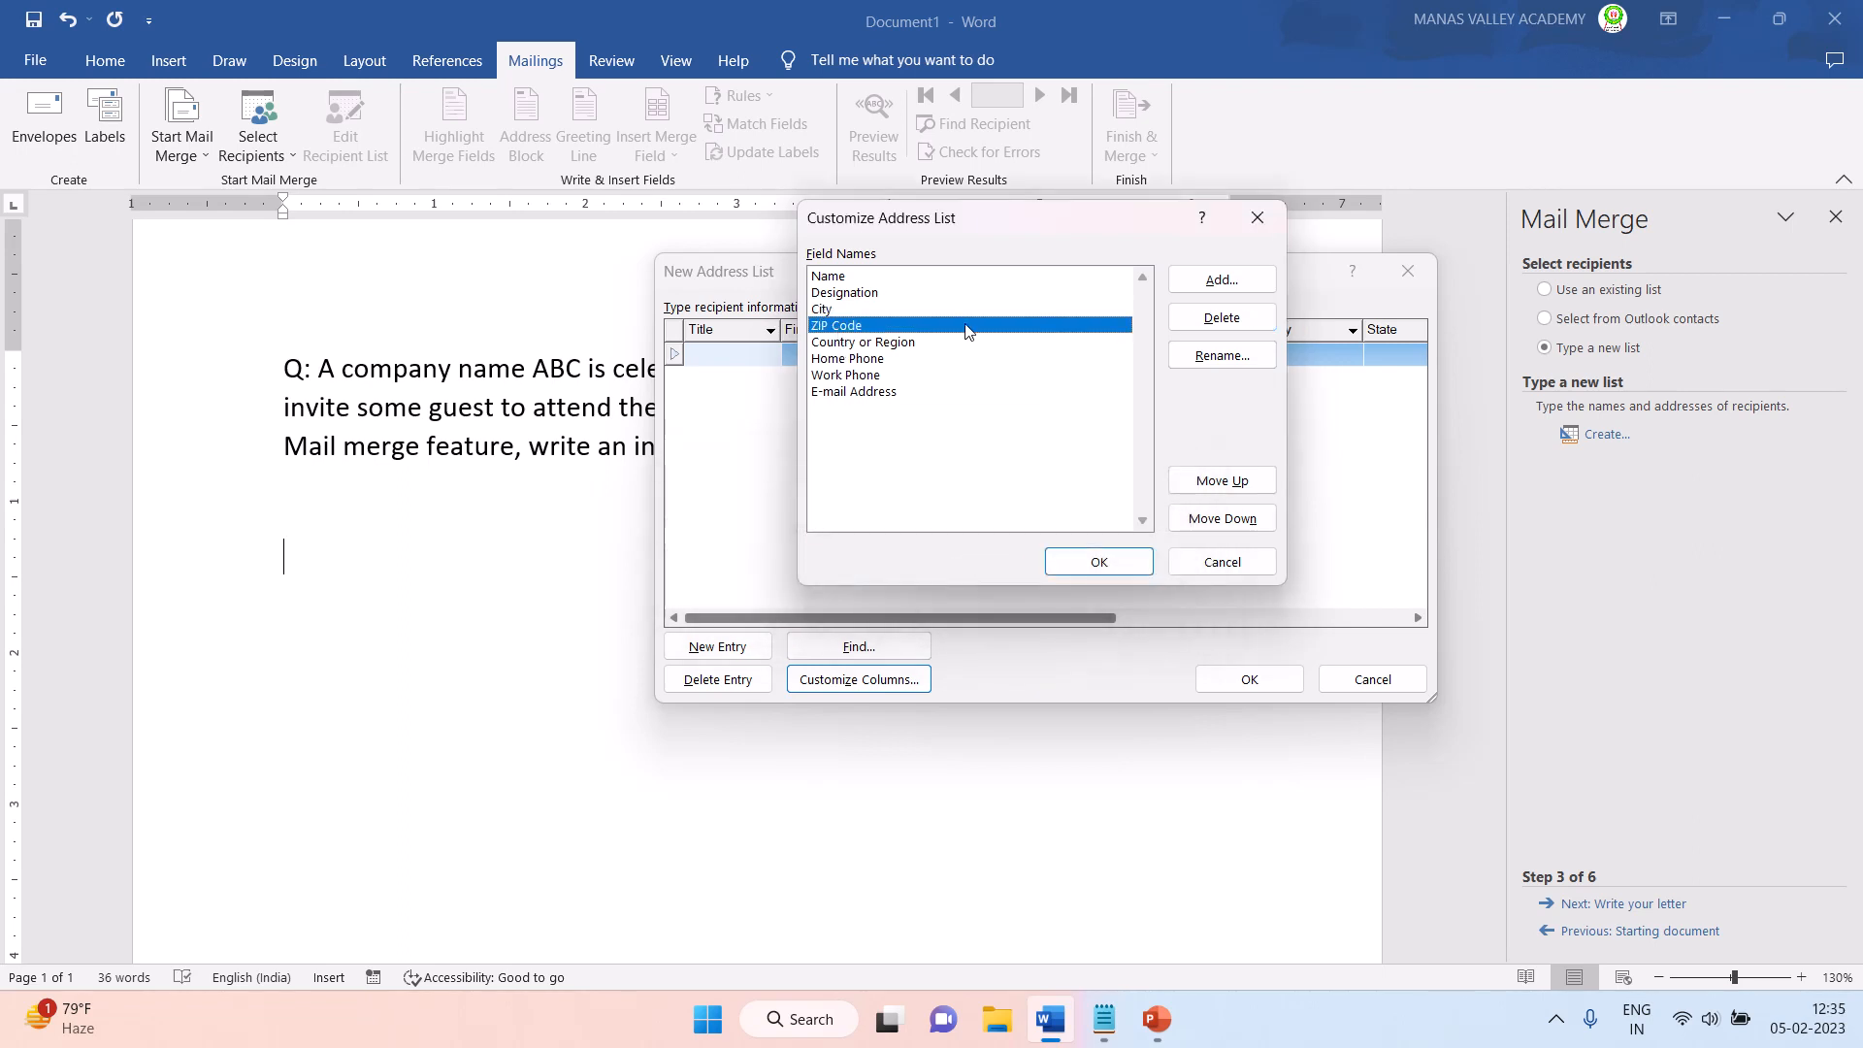
pyautogui.click(1222, 318)
pyautogui.click(894, 572)
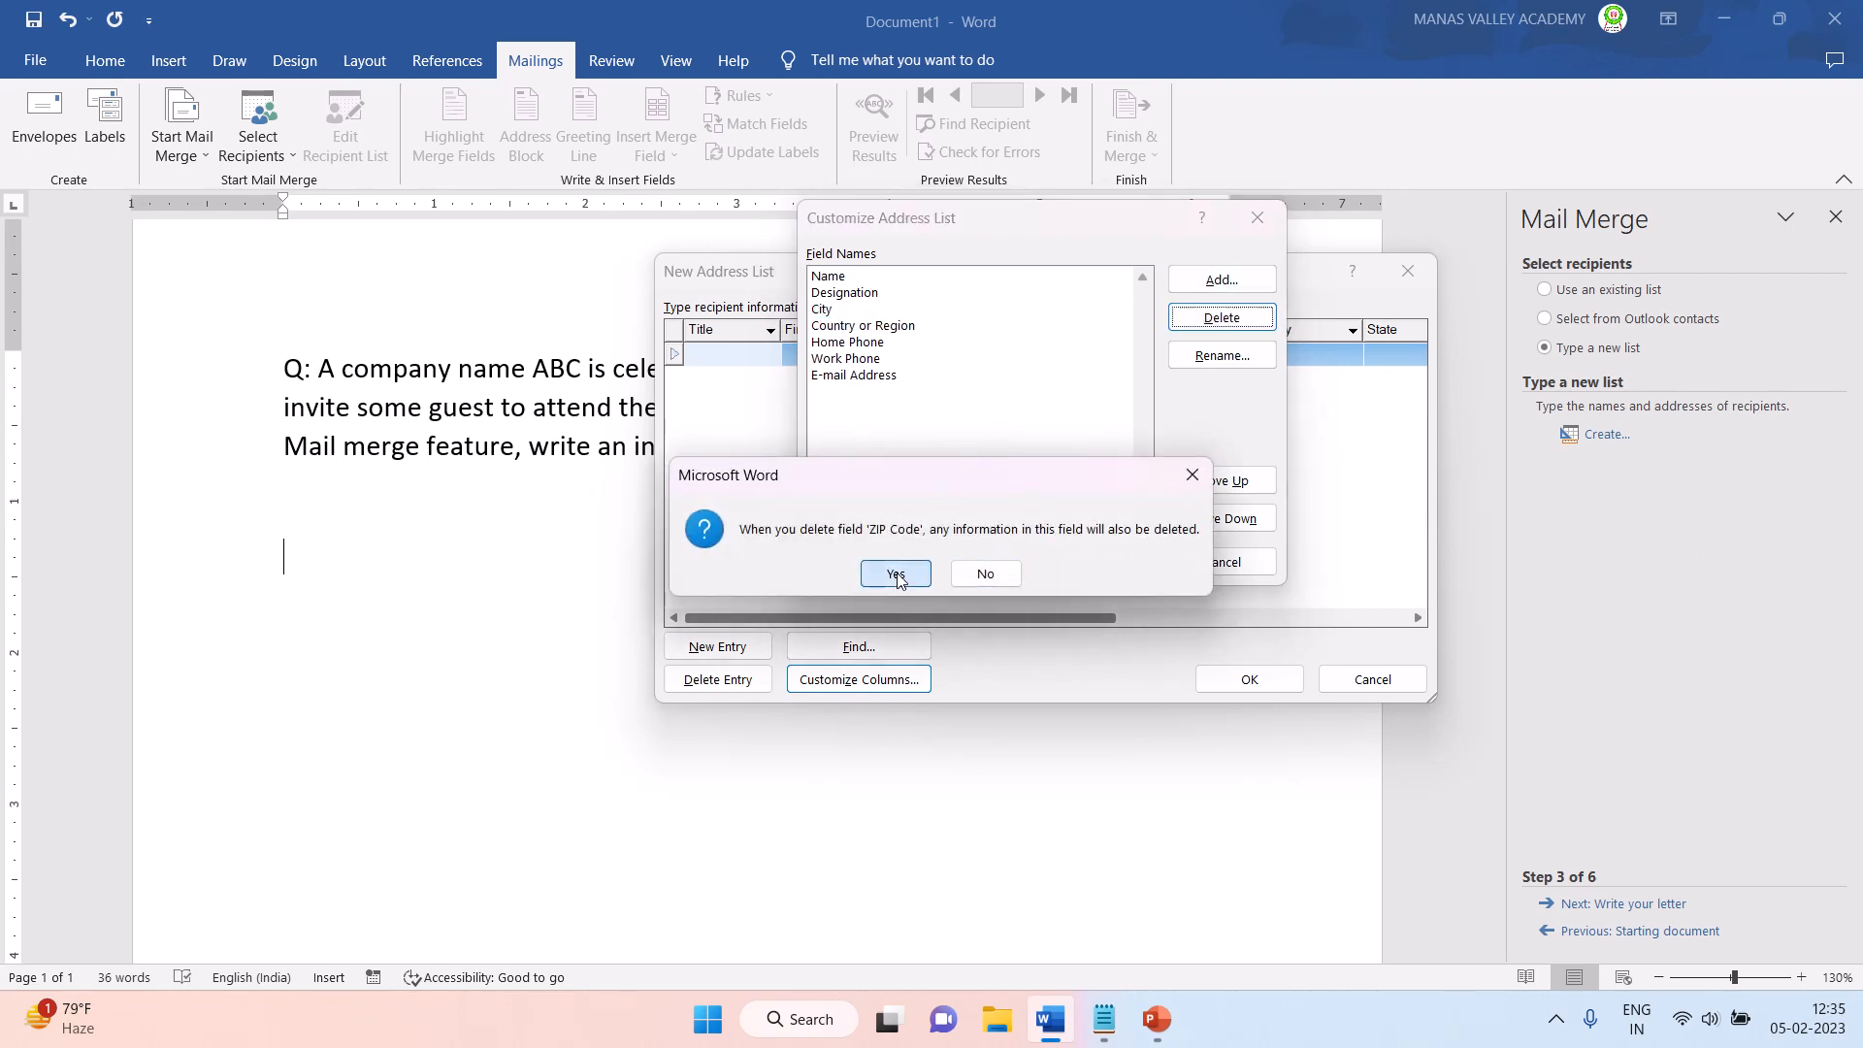
# - Delete the Country or Region field from the address list columns
pyautogui.click(875, 338)
pyautogui.click(904, 326)
pyautogui.click(1222, 318)
pyautogui.click(894, 573)
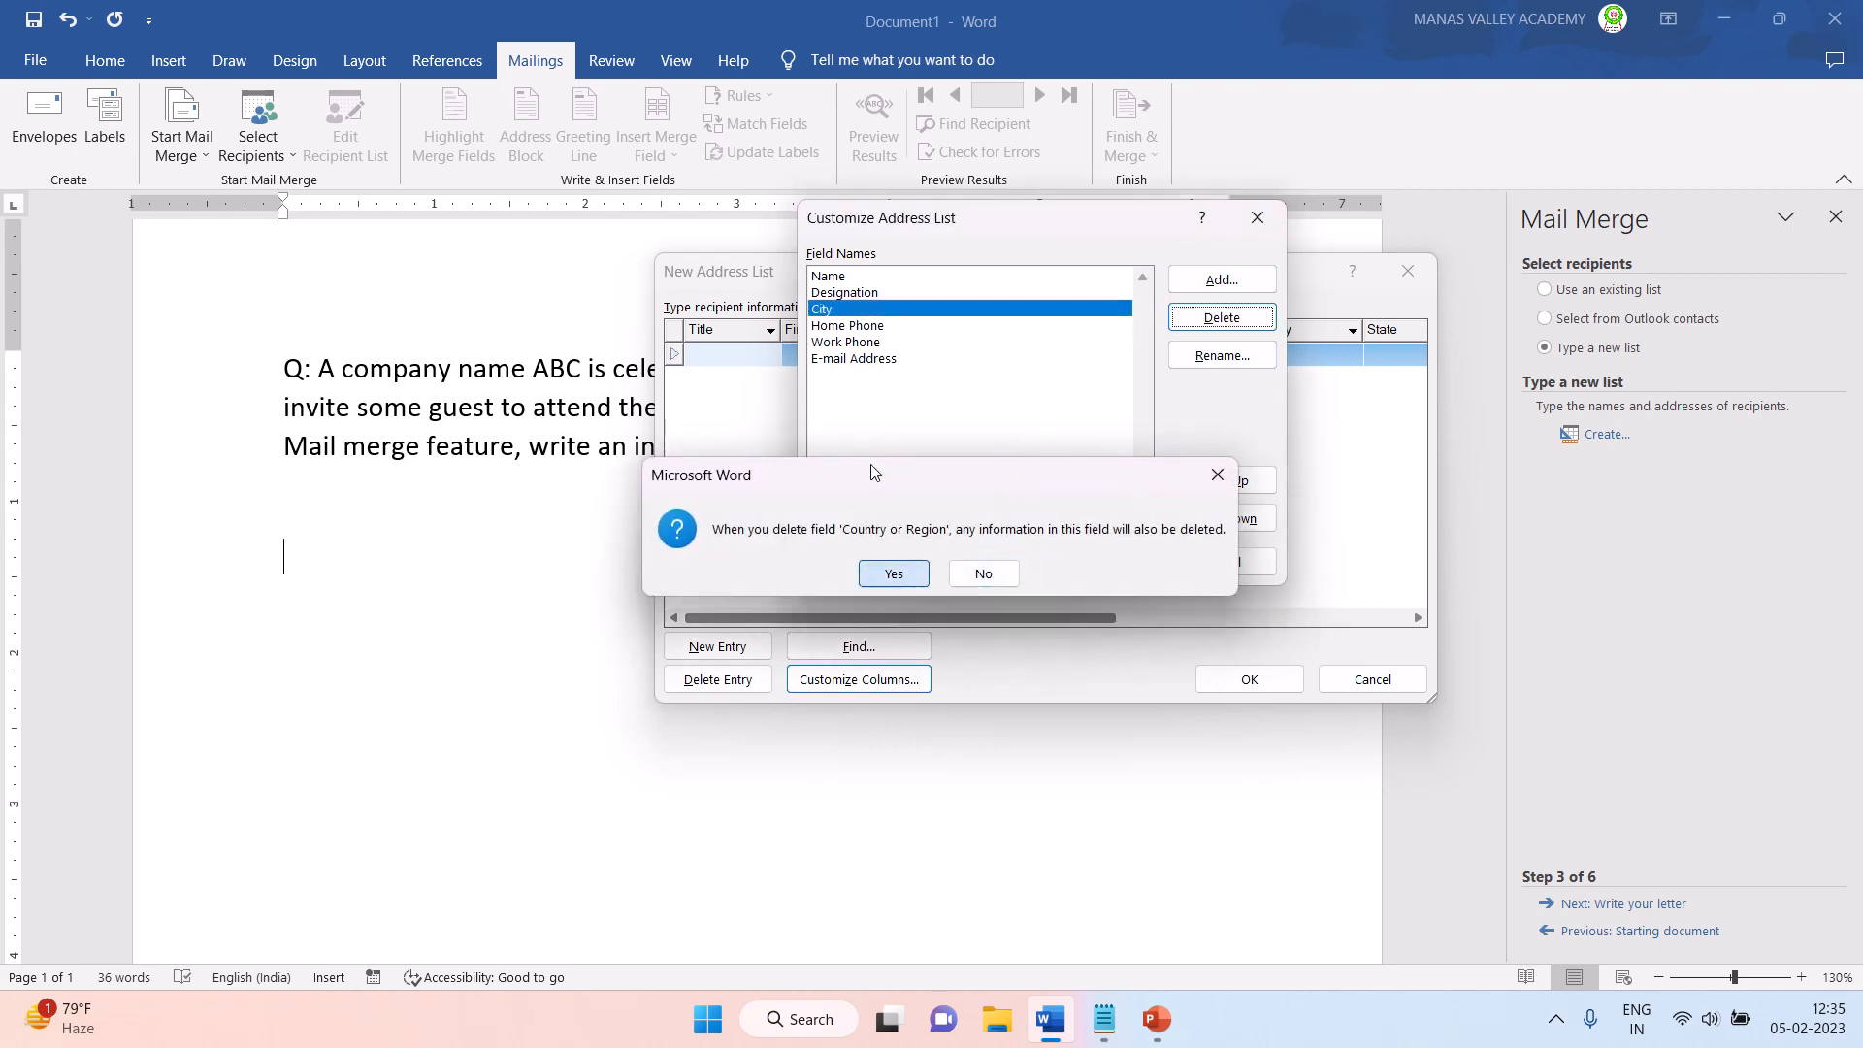
# - Delete the Home Phone and Work Phone fields from the address list columns
pyautogui.click(847, 326)
pyautogui.click(1221, 318)
pyautogui.click(893, 572)
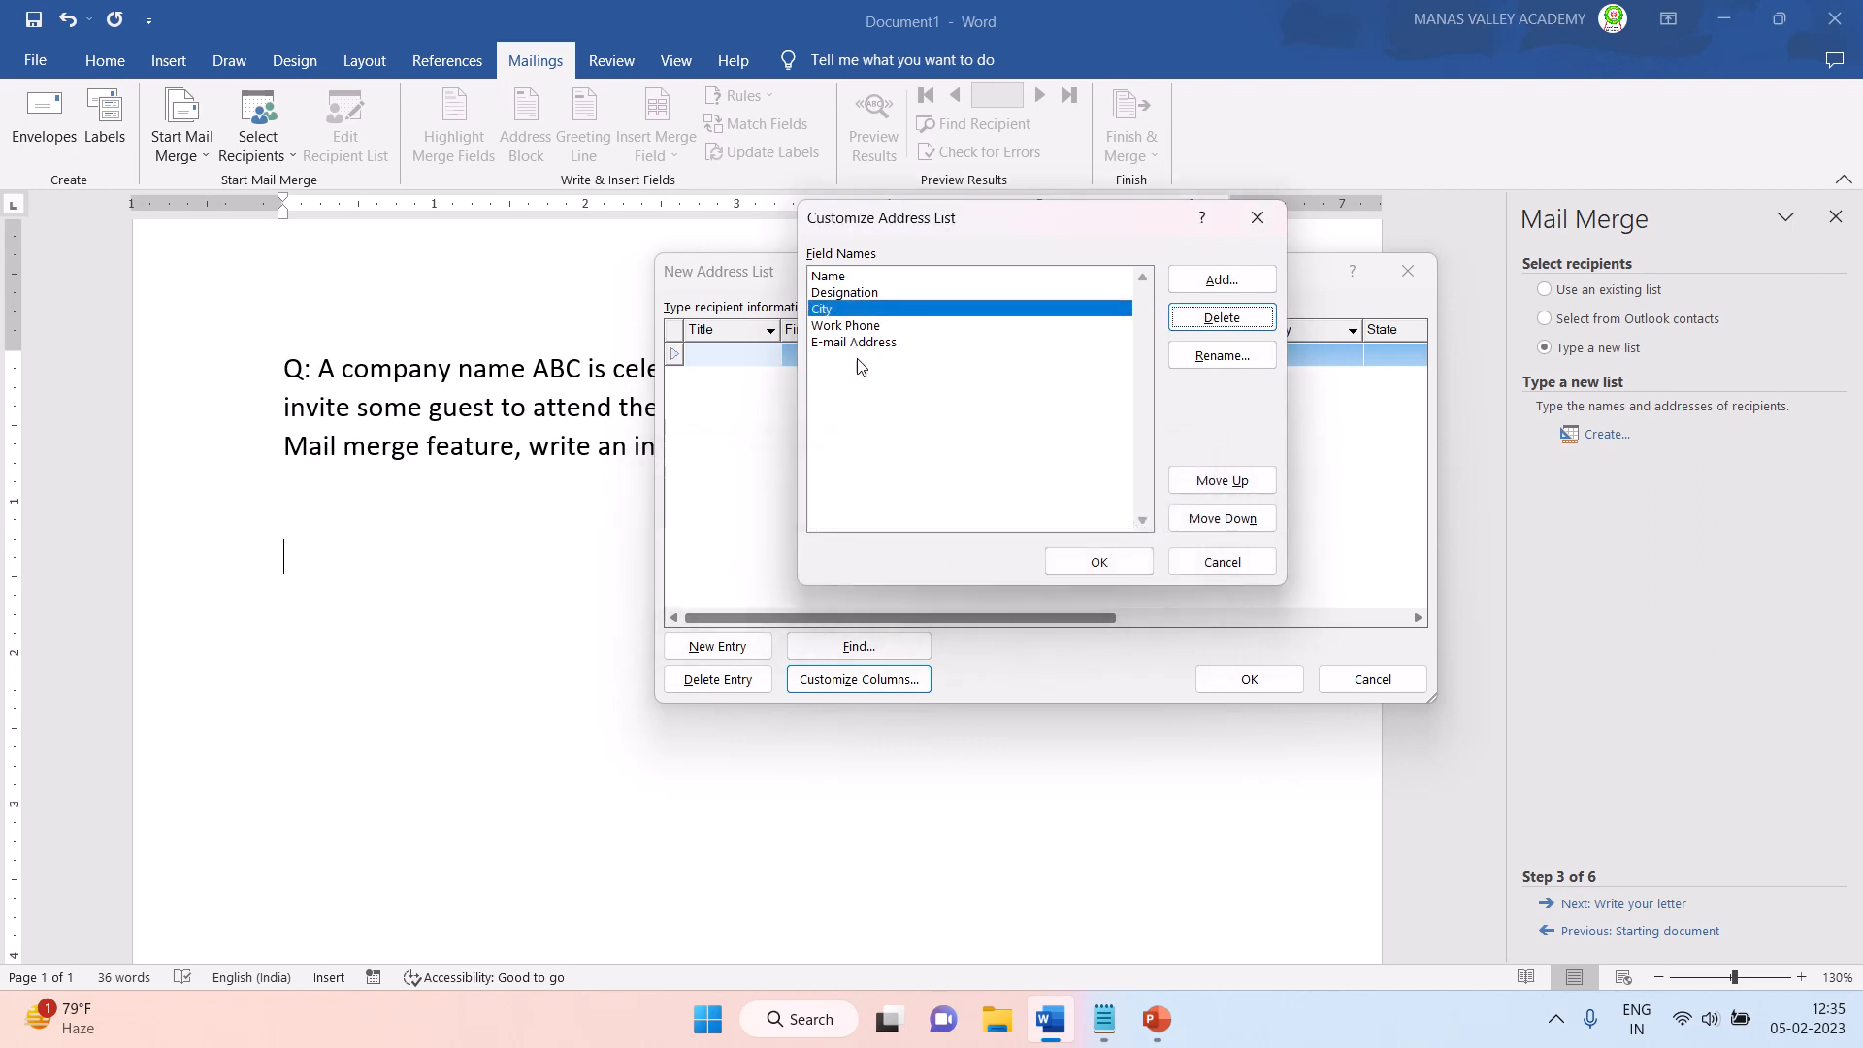
pyautogui.click(1199, 321)
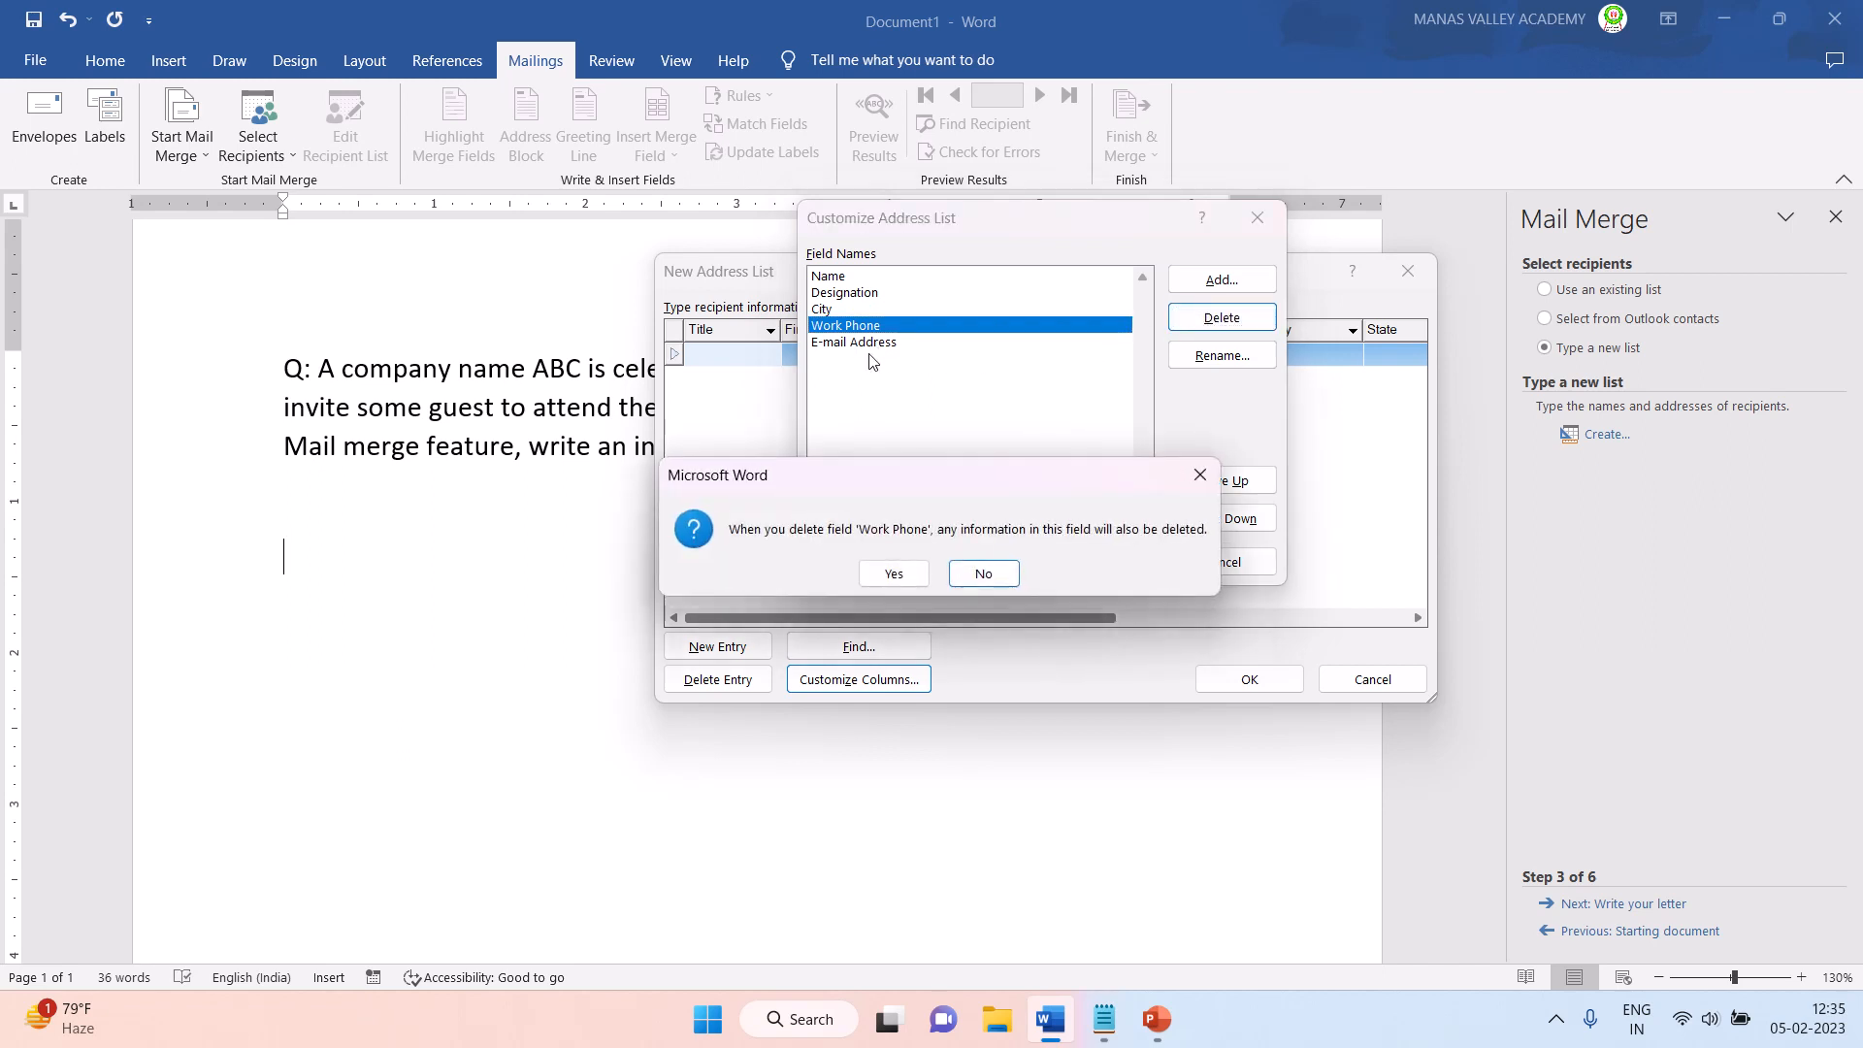
pyautogui.click(888, 572)
# - Rename the E-mail Address field to Guest and apply the customized columns to the address list
pyautogui.click(828, 328)
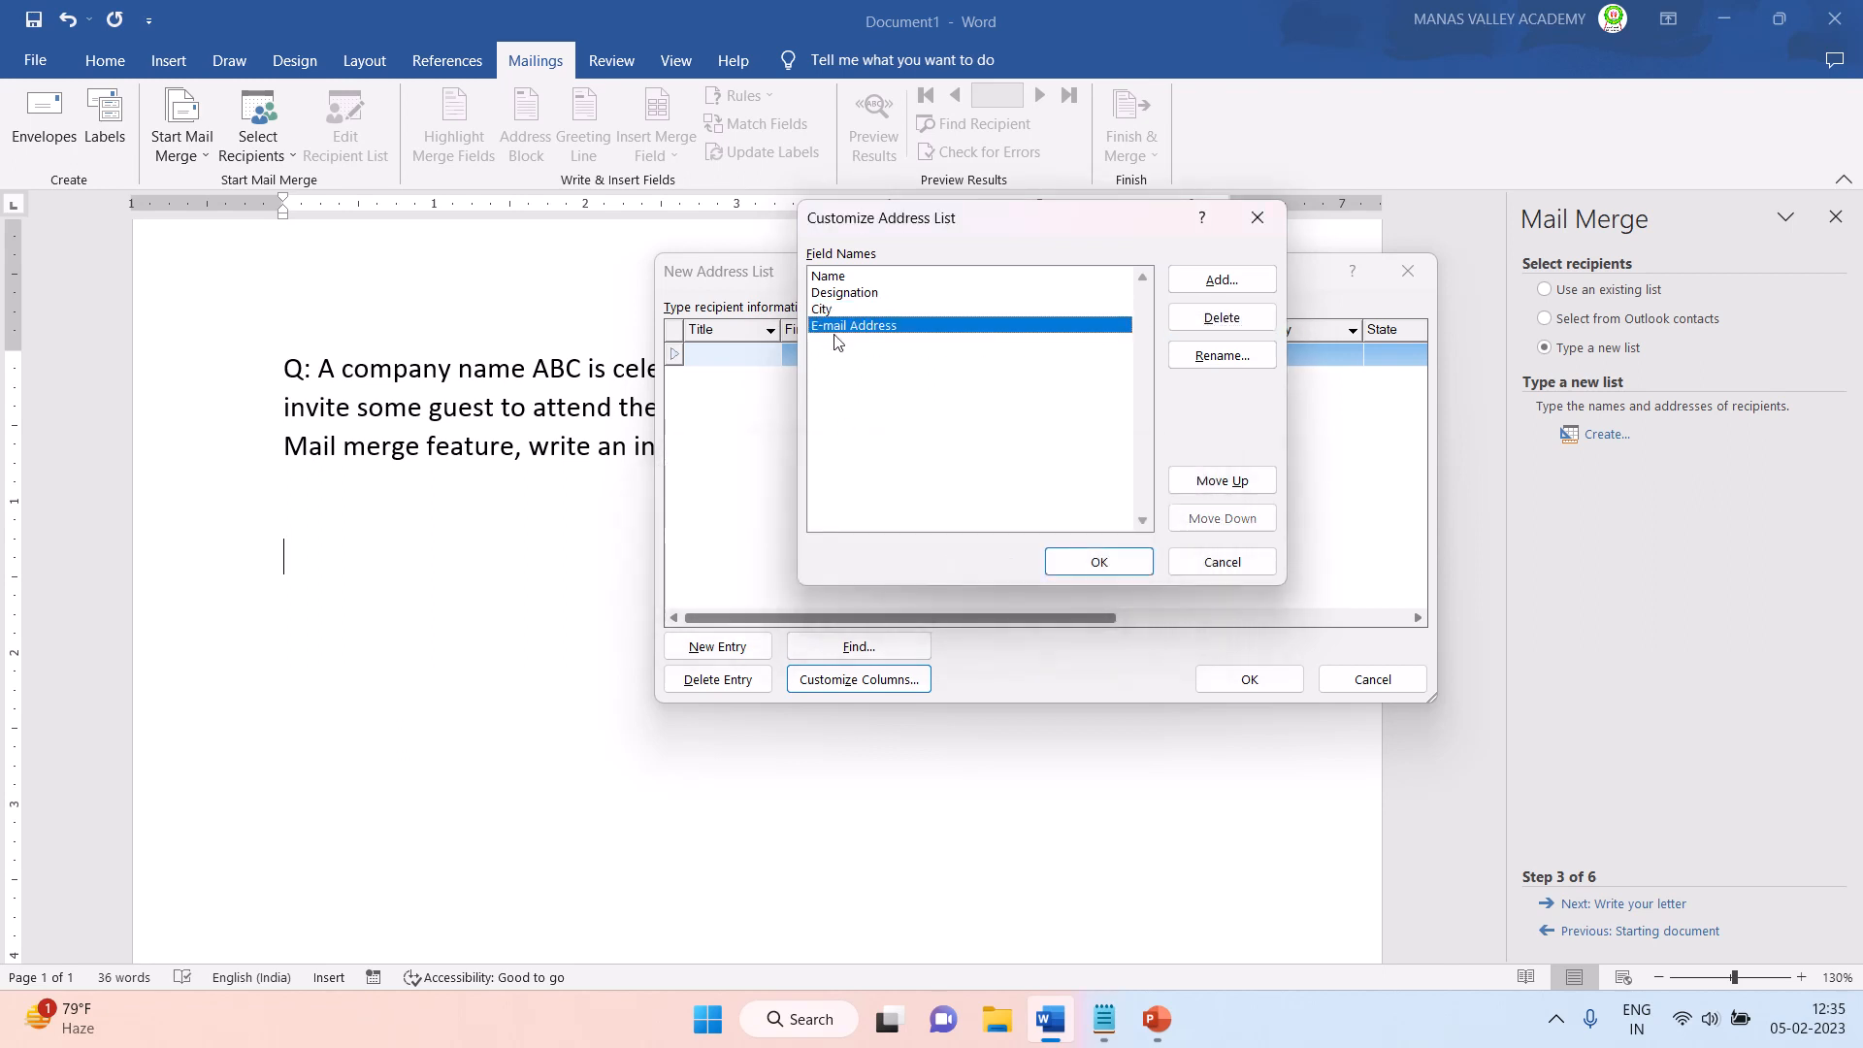
pyautogui.click(1213, 358)
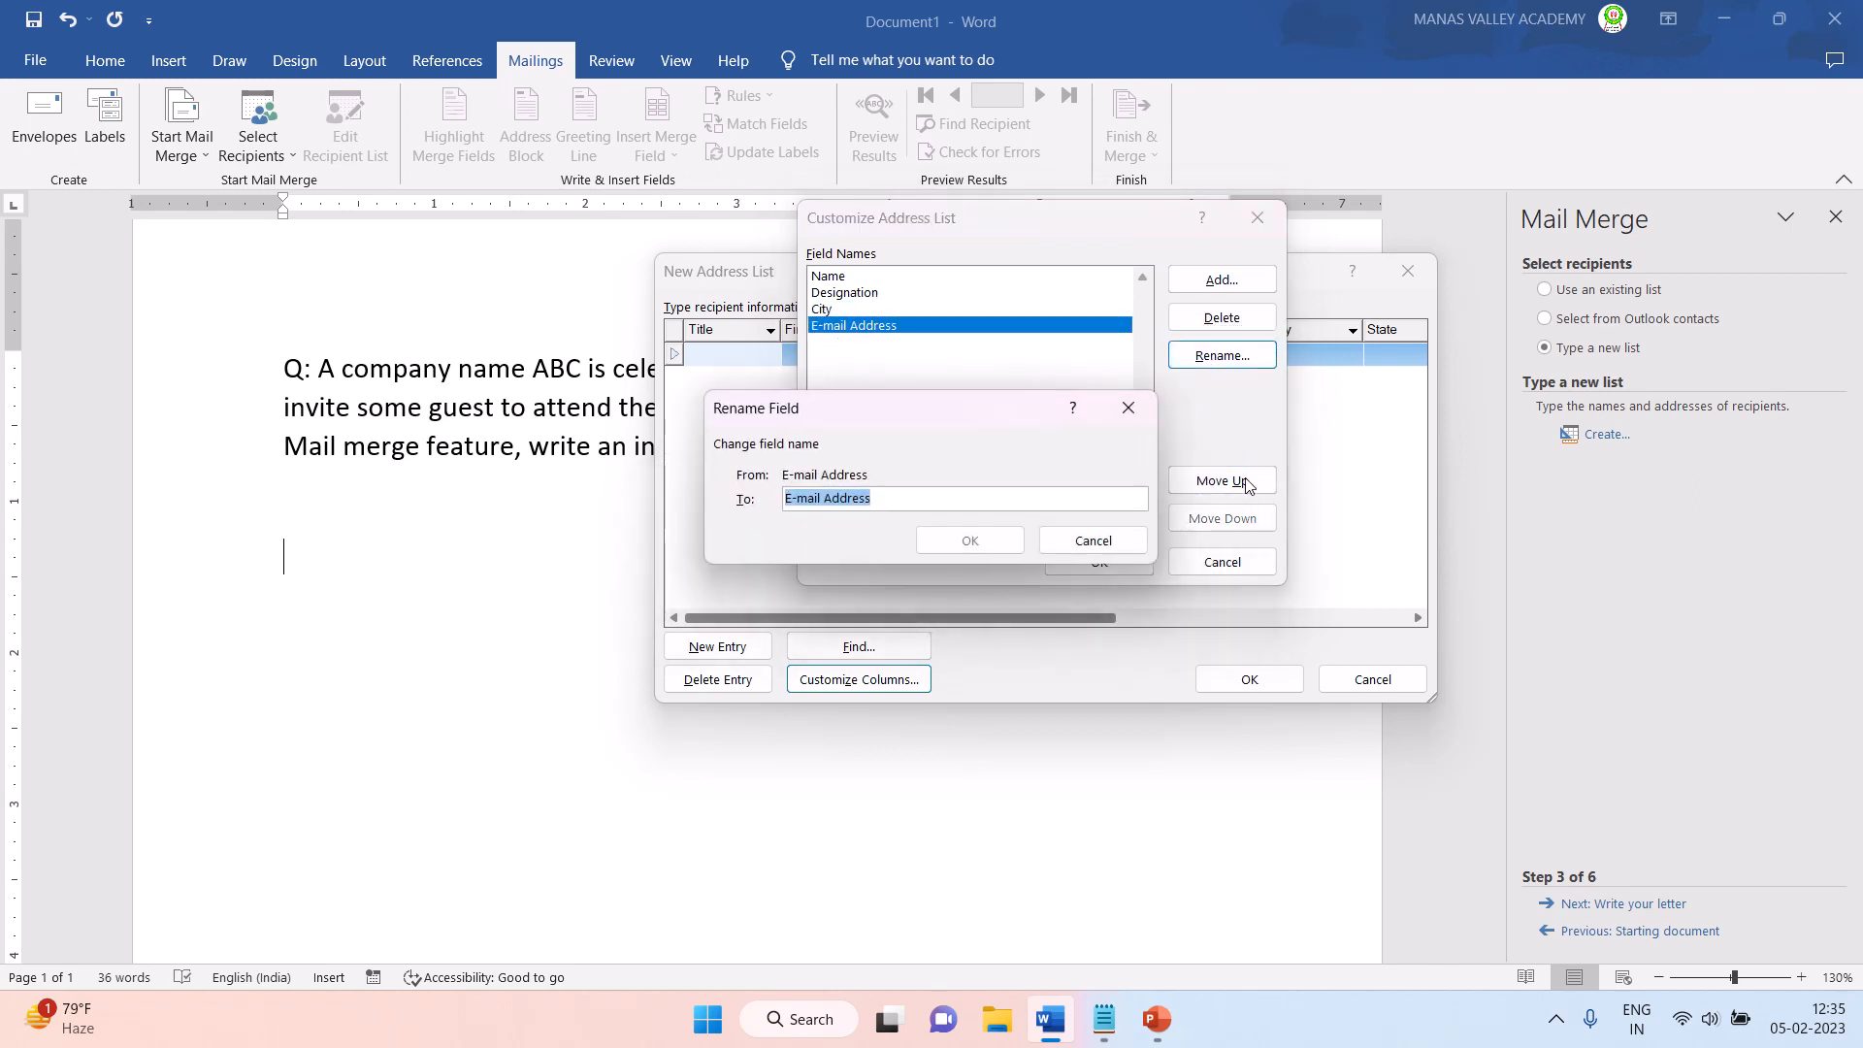
pyautogui.write('Guest')
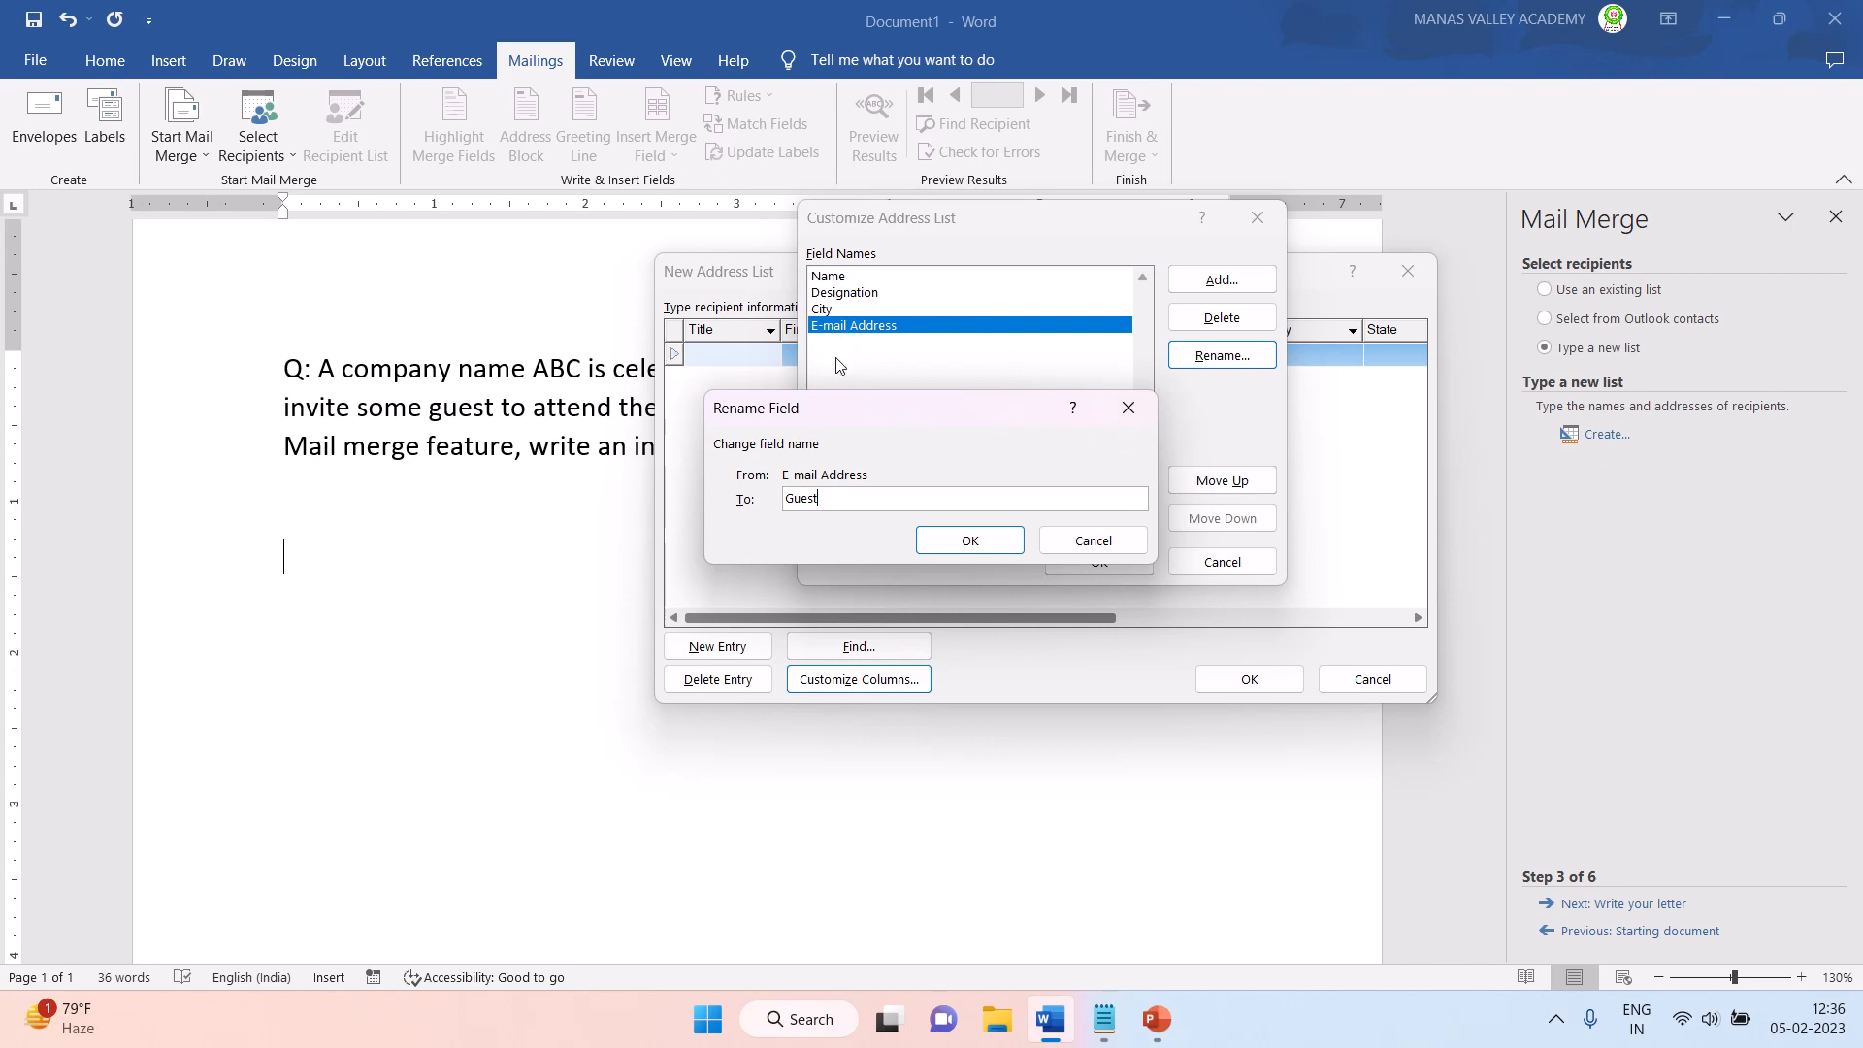
pyautogui.click(963, 549)
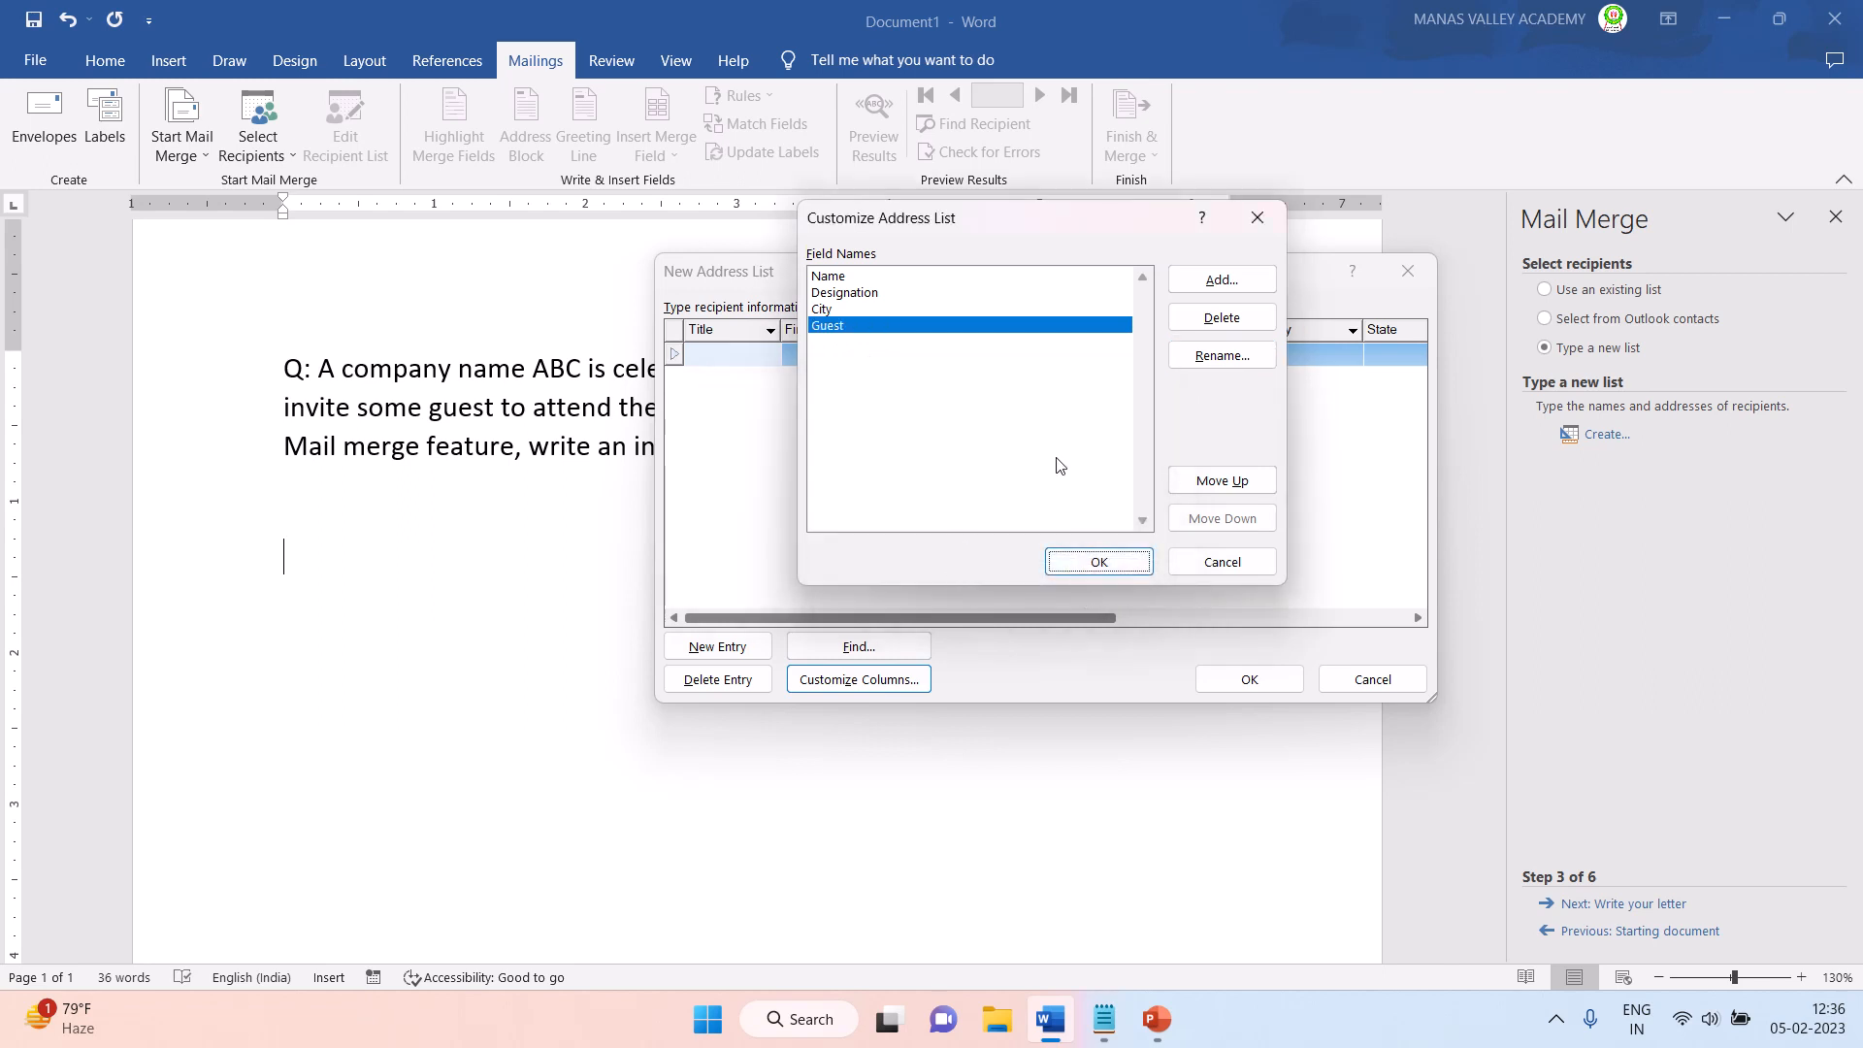
pyautogui.click(1067, 571)
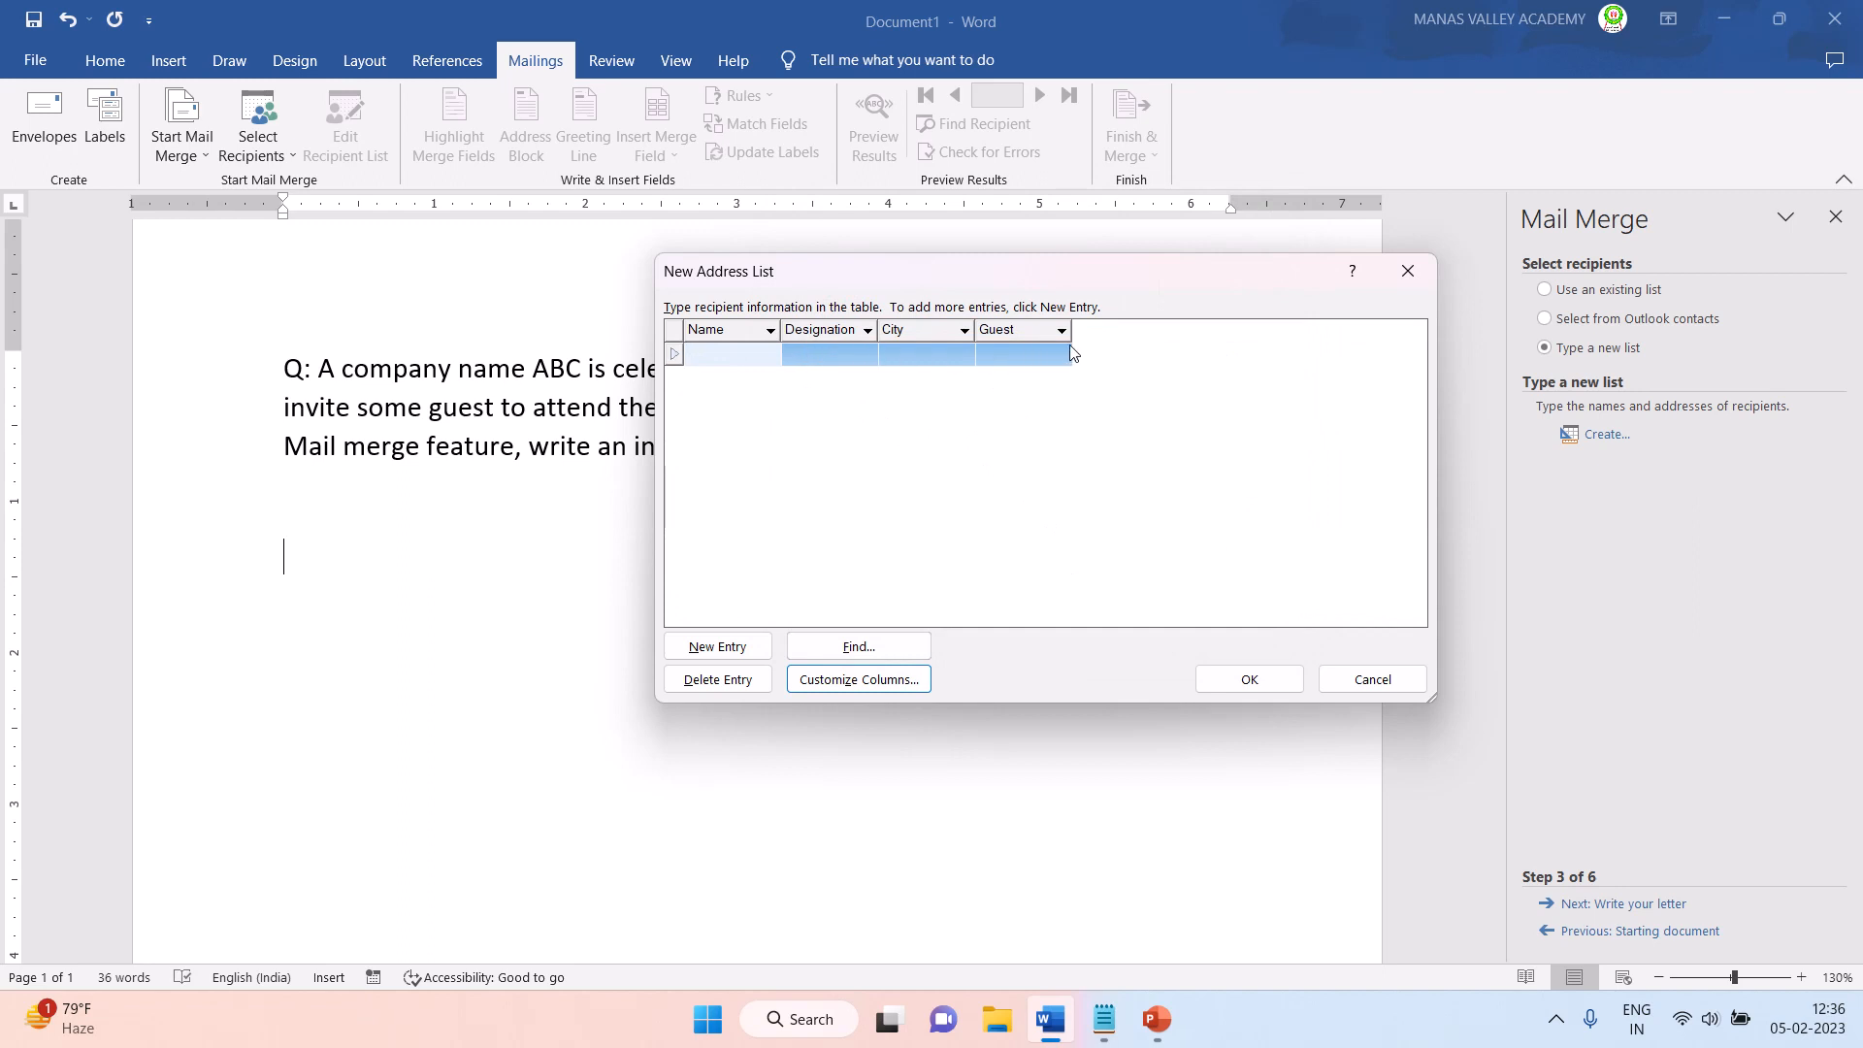
# - Enter the first guest's full name in the Name column of the address list
pyautogui.click(723, 362)
pyautogui.write('Pratap Singh')
pyautogui.press('Tab')
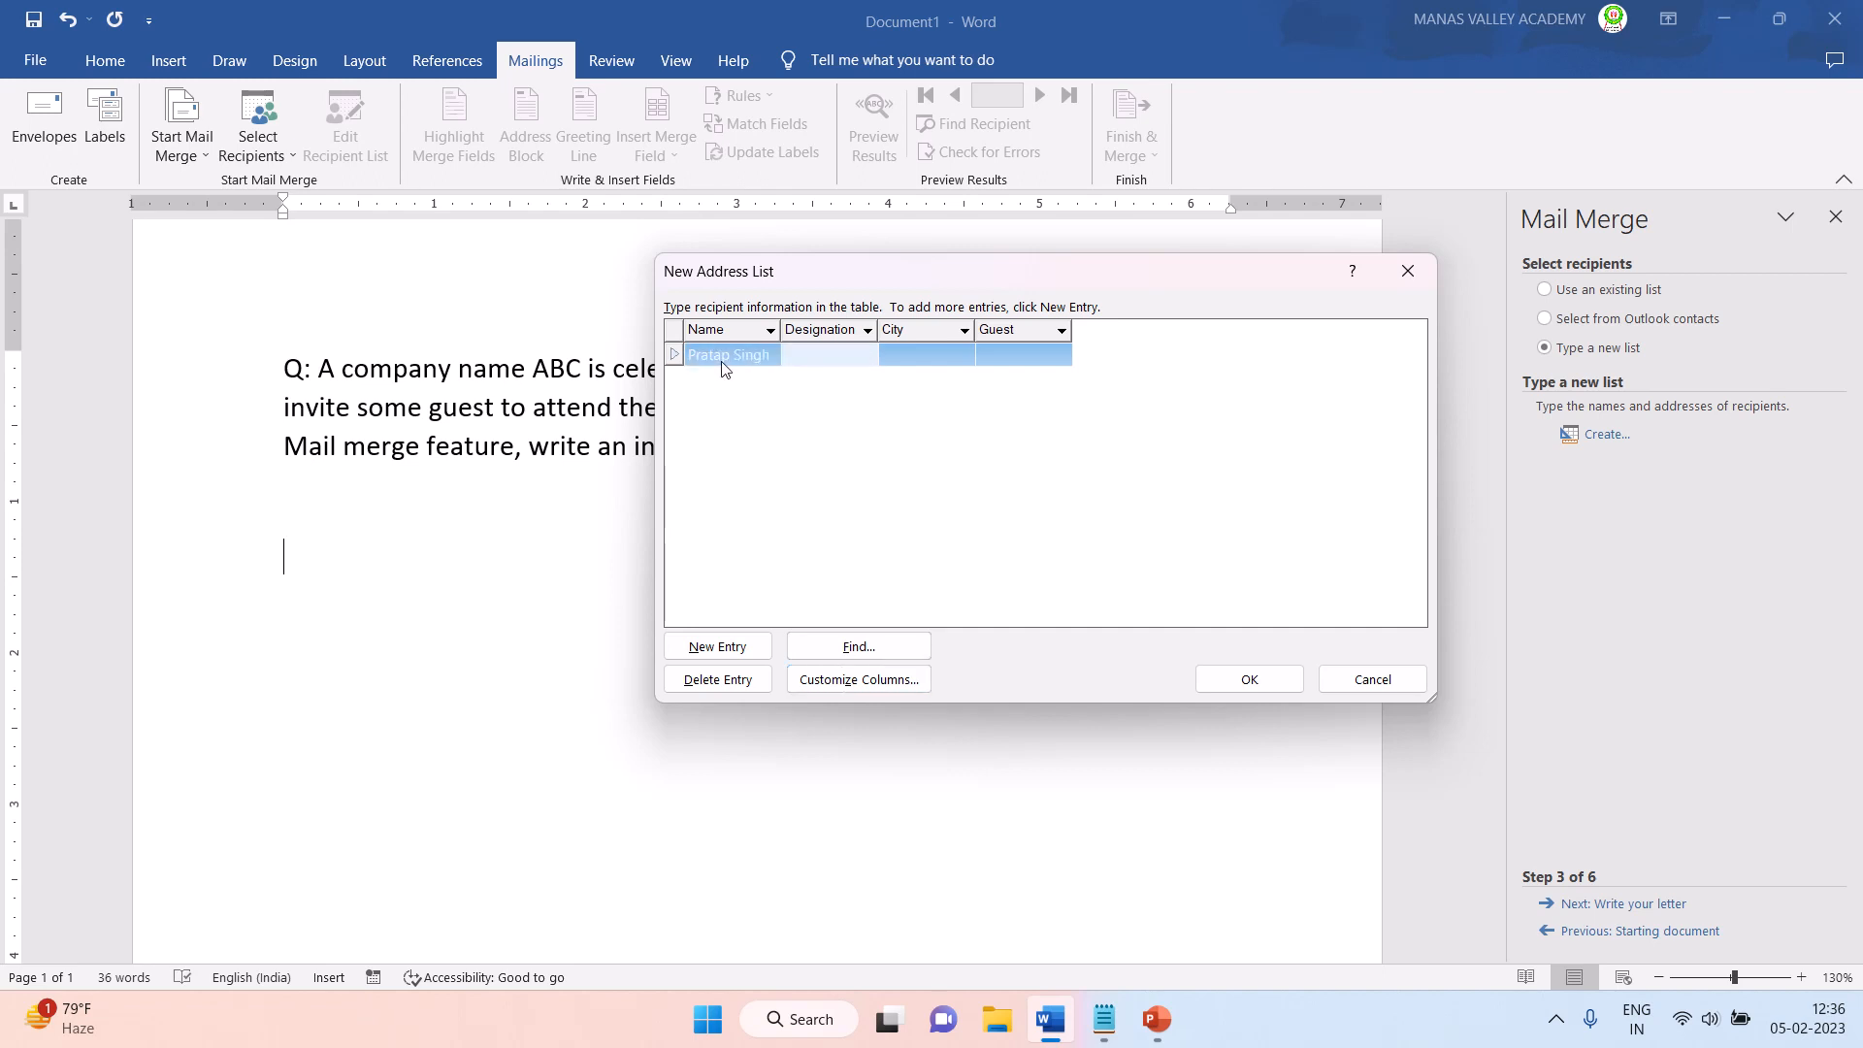
# - Complete the first guest's entry with designation MLA, city Delhi and guest type Chief guest
pyautogui.write('MLA')
pyautogui.press('Tab')
pyautogui.write('Delhi')
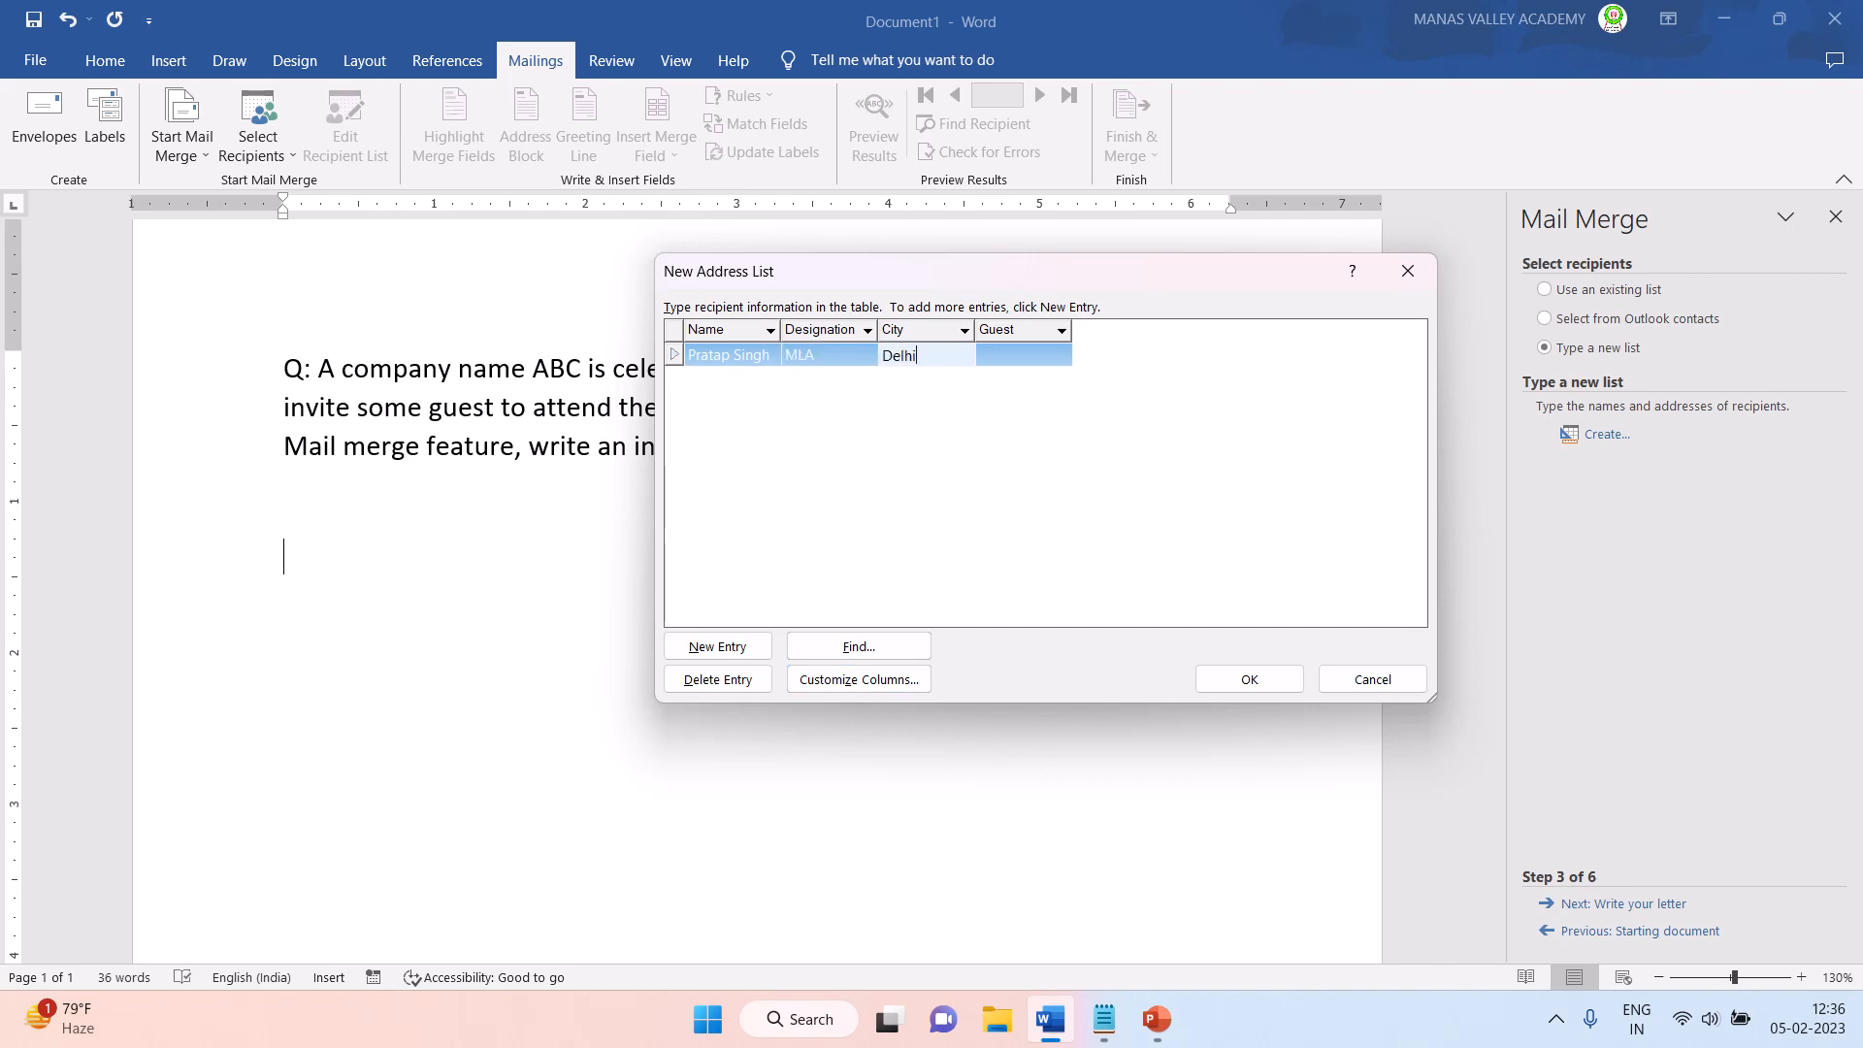
pyautogui.press('Tab')
pyautogui.write('Chi')
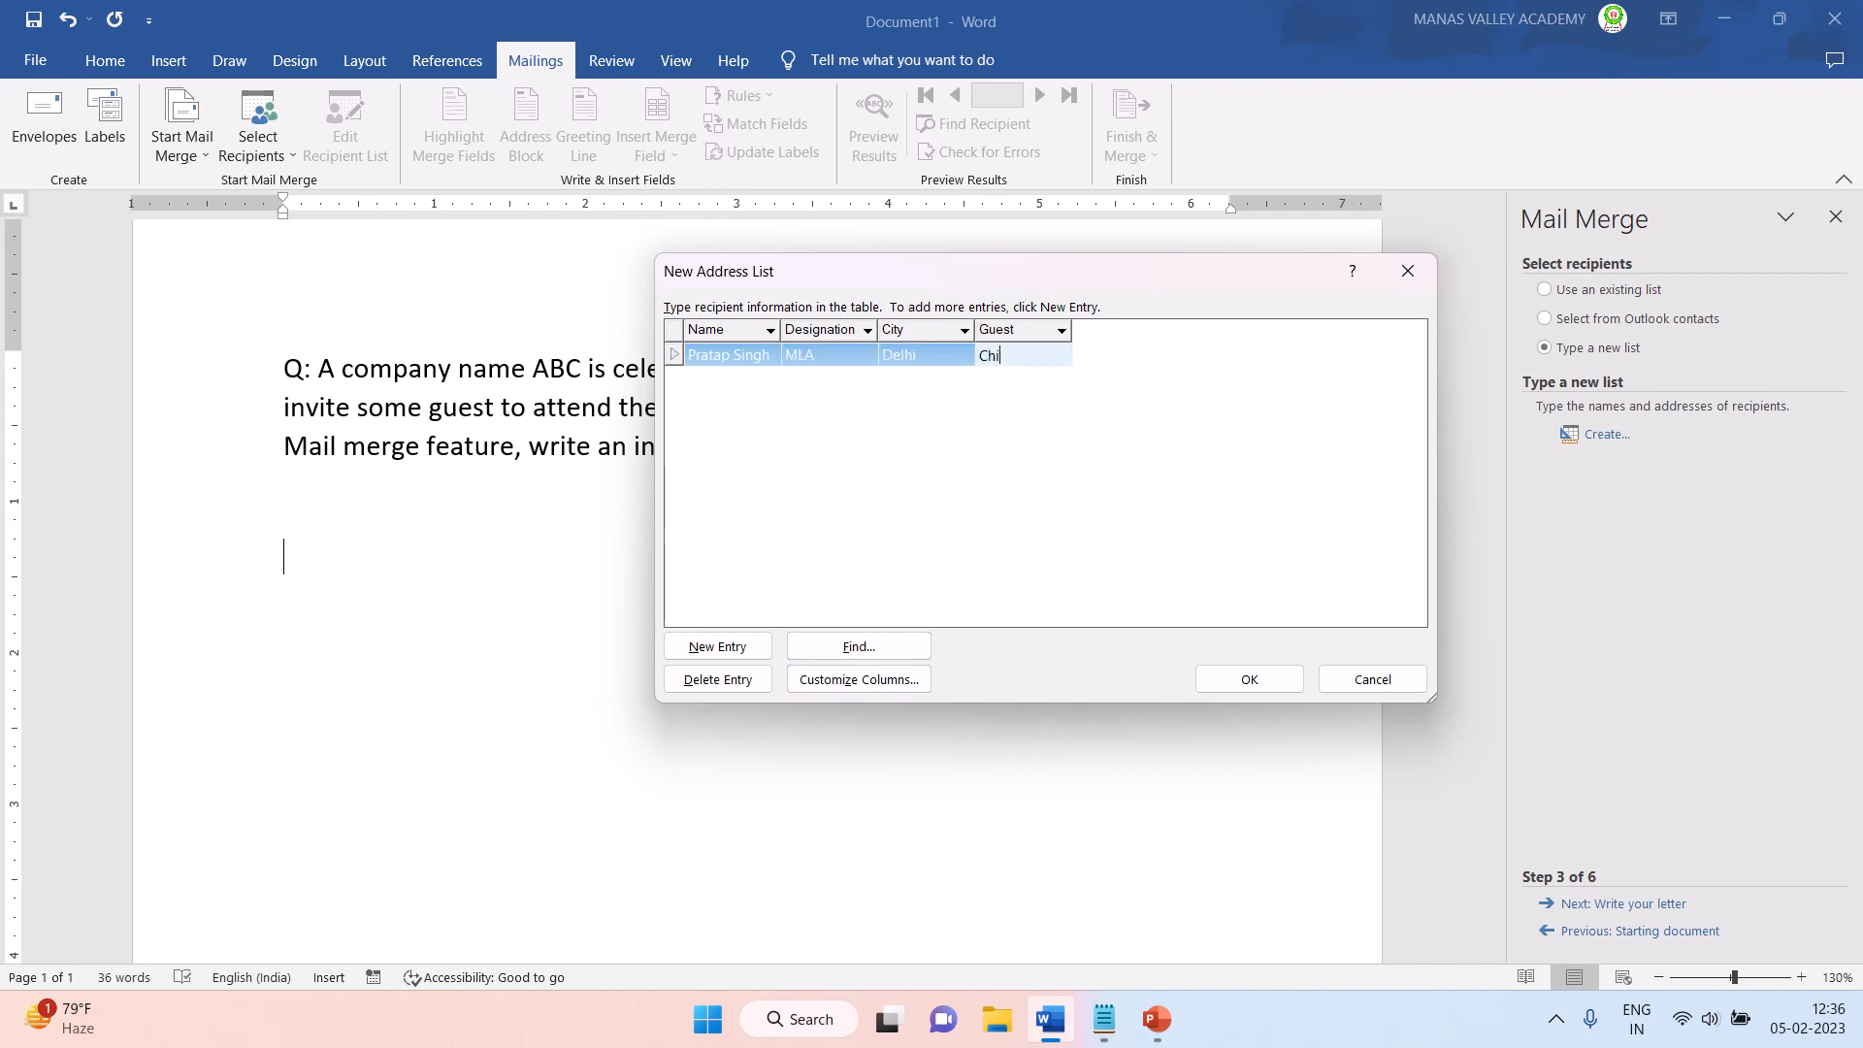
pyautogui.write('ef guest')
pyautogui.press('Tab')
# - Start a second entry with the guest's full name, designation DC and city Delhi
pyautogui.write('Arun Goel')
pyautogui.press('Tab')
pyautogui.write('D')
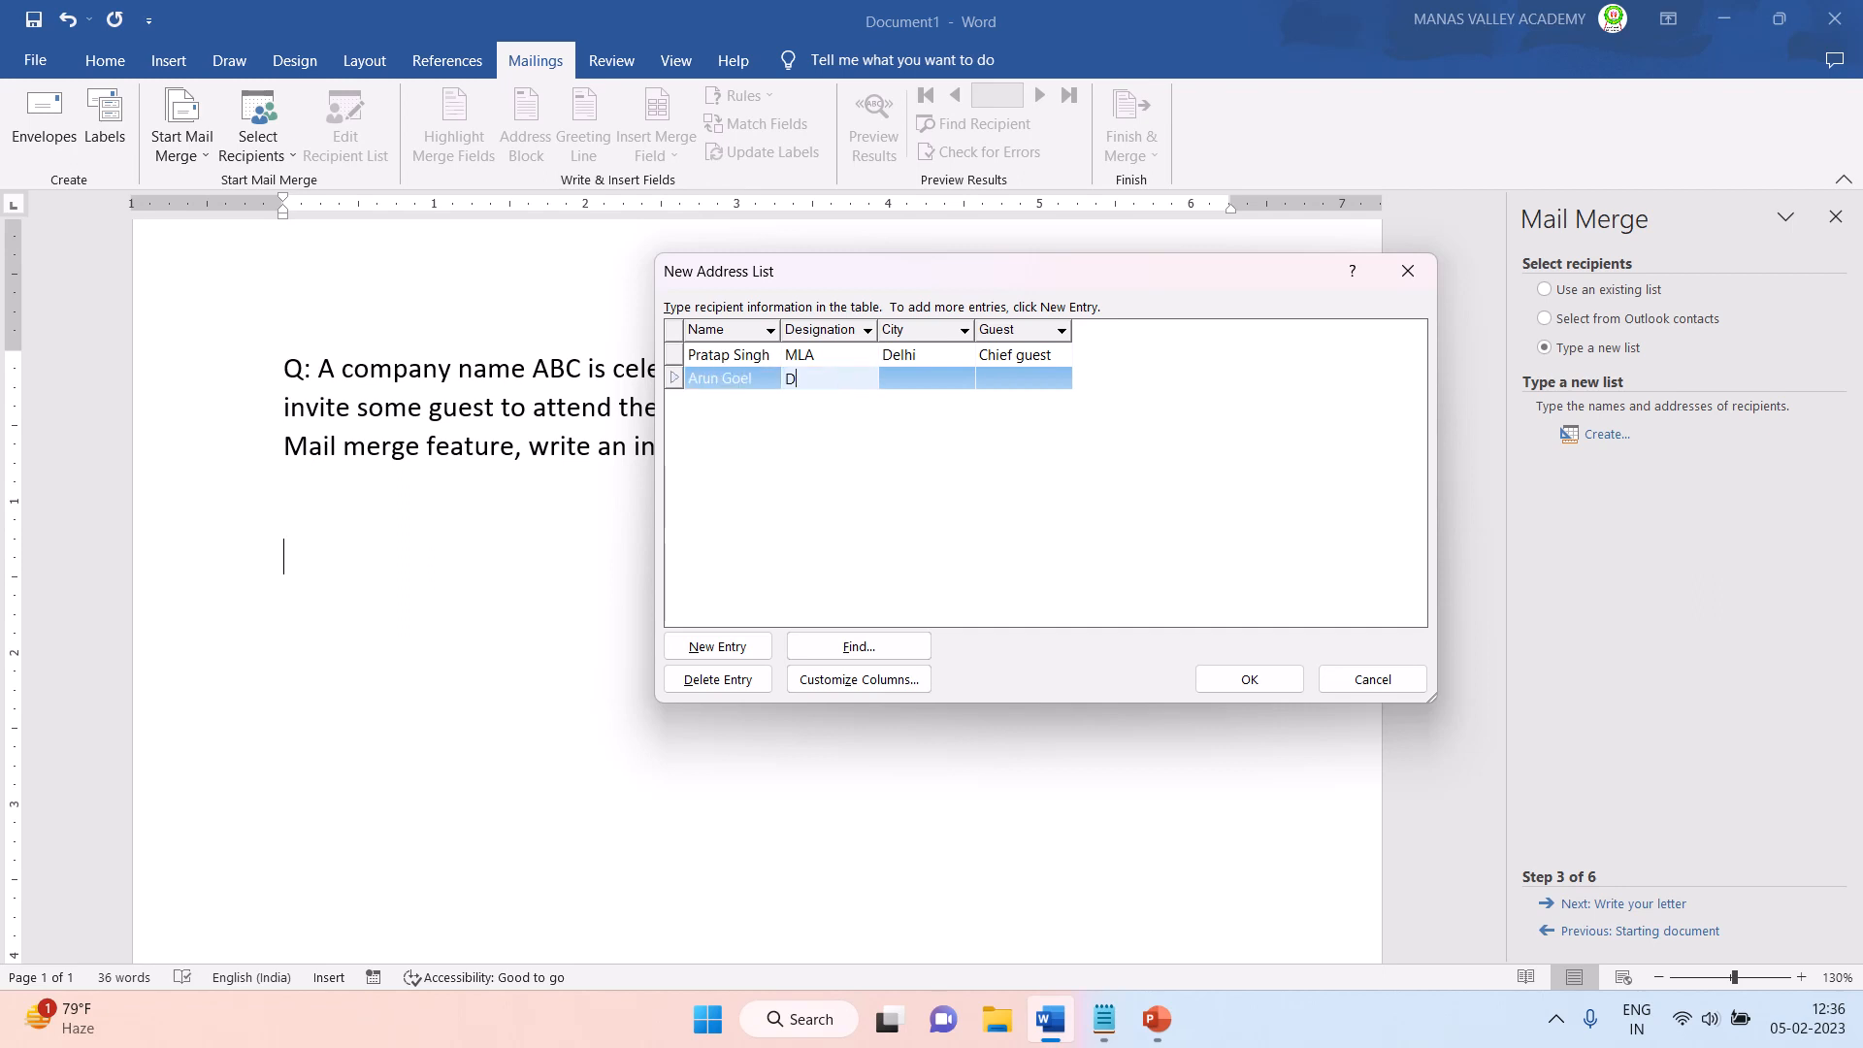
pyautogui.write('C')
pyautogui.press('Tab')
pyautogui.write('Delh')
pyautogui.press('Tab')
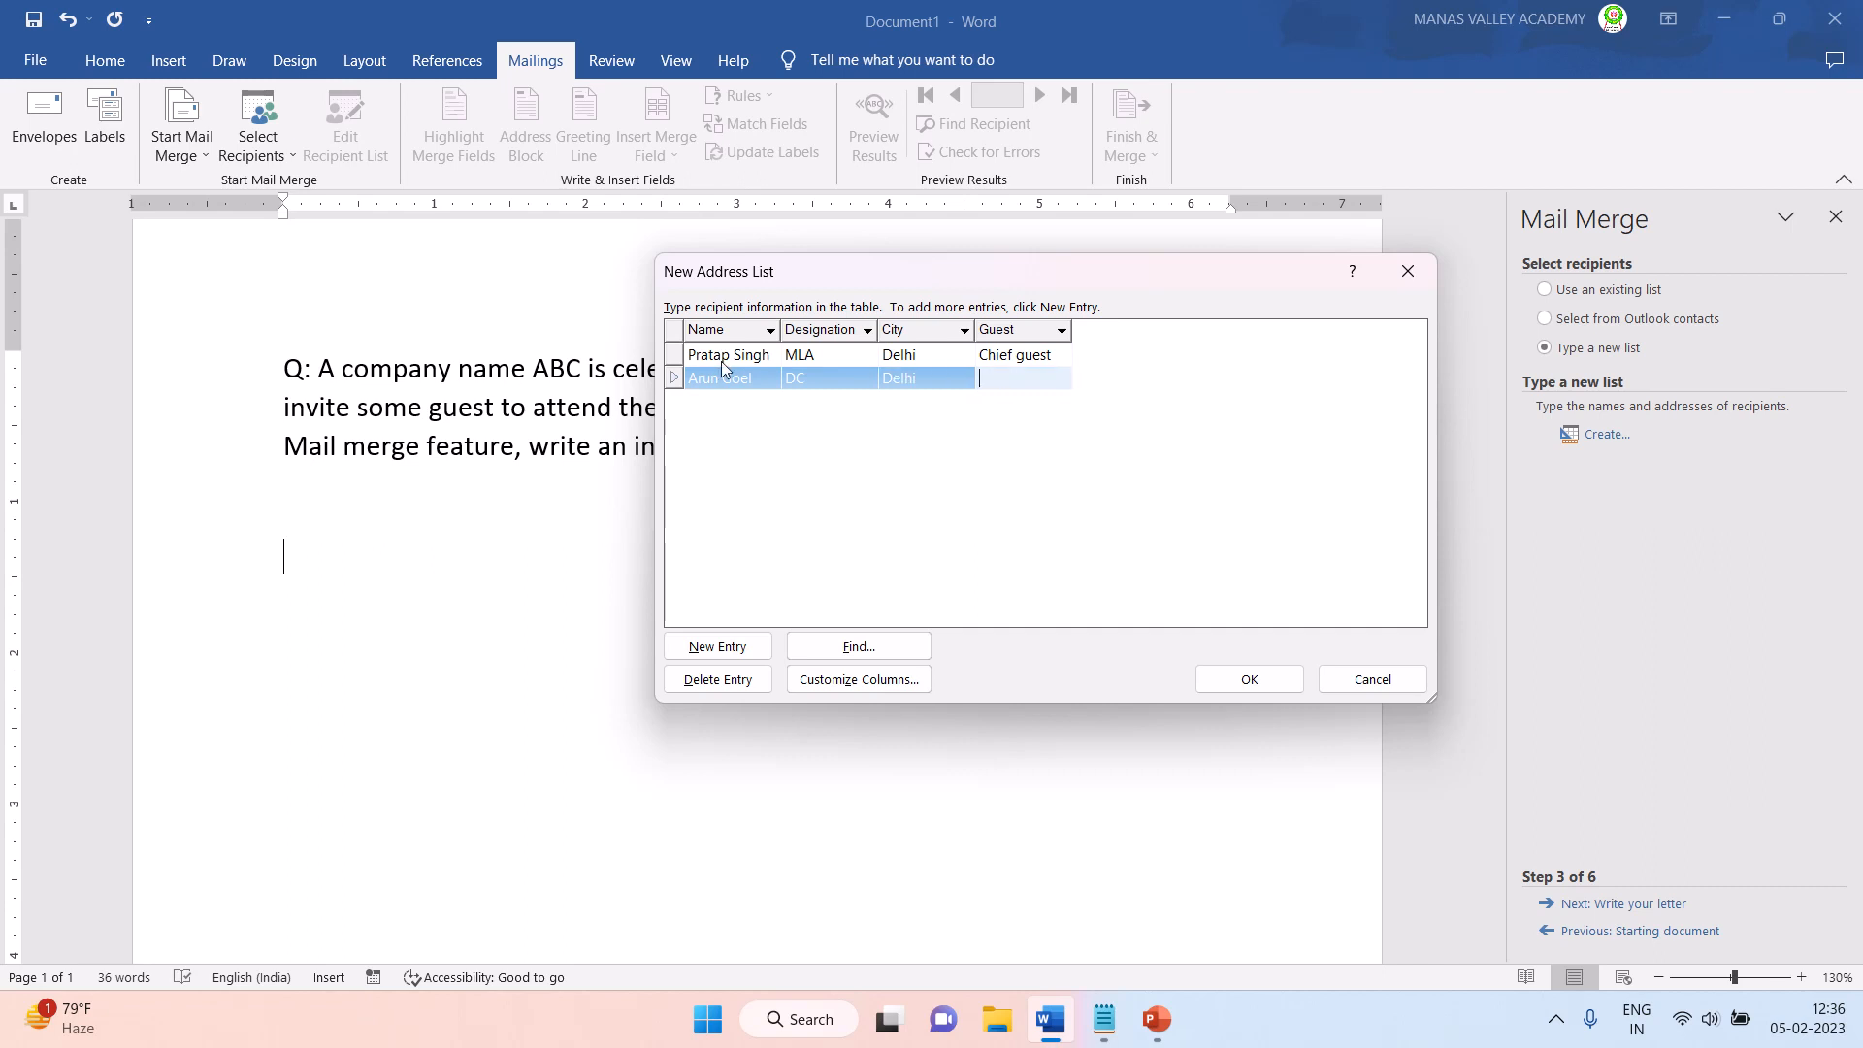
# - Set the second entry's guest type to Guest of honour and add a third row
pyautogui.write('H')
pyautogui.press('BackSpace')
pyautogui.write('Gues')
pyautogui.write('t of hou')
pyautogui.write('nour')
pyautogui.press('Tab')
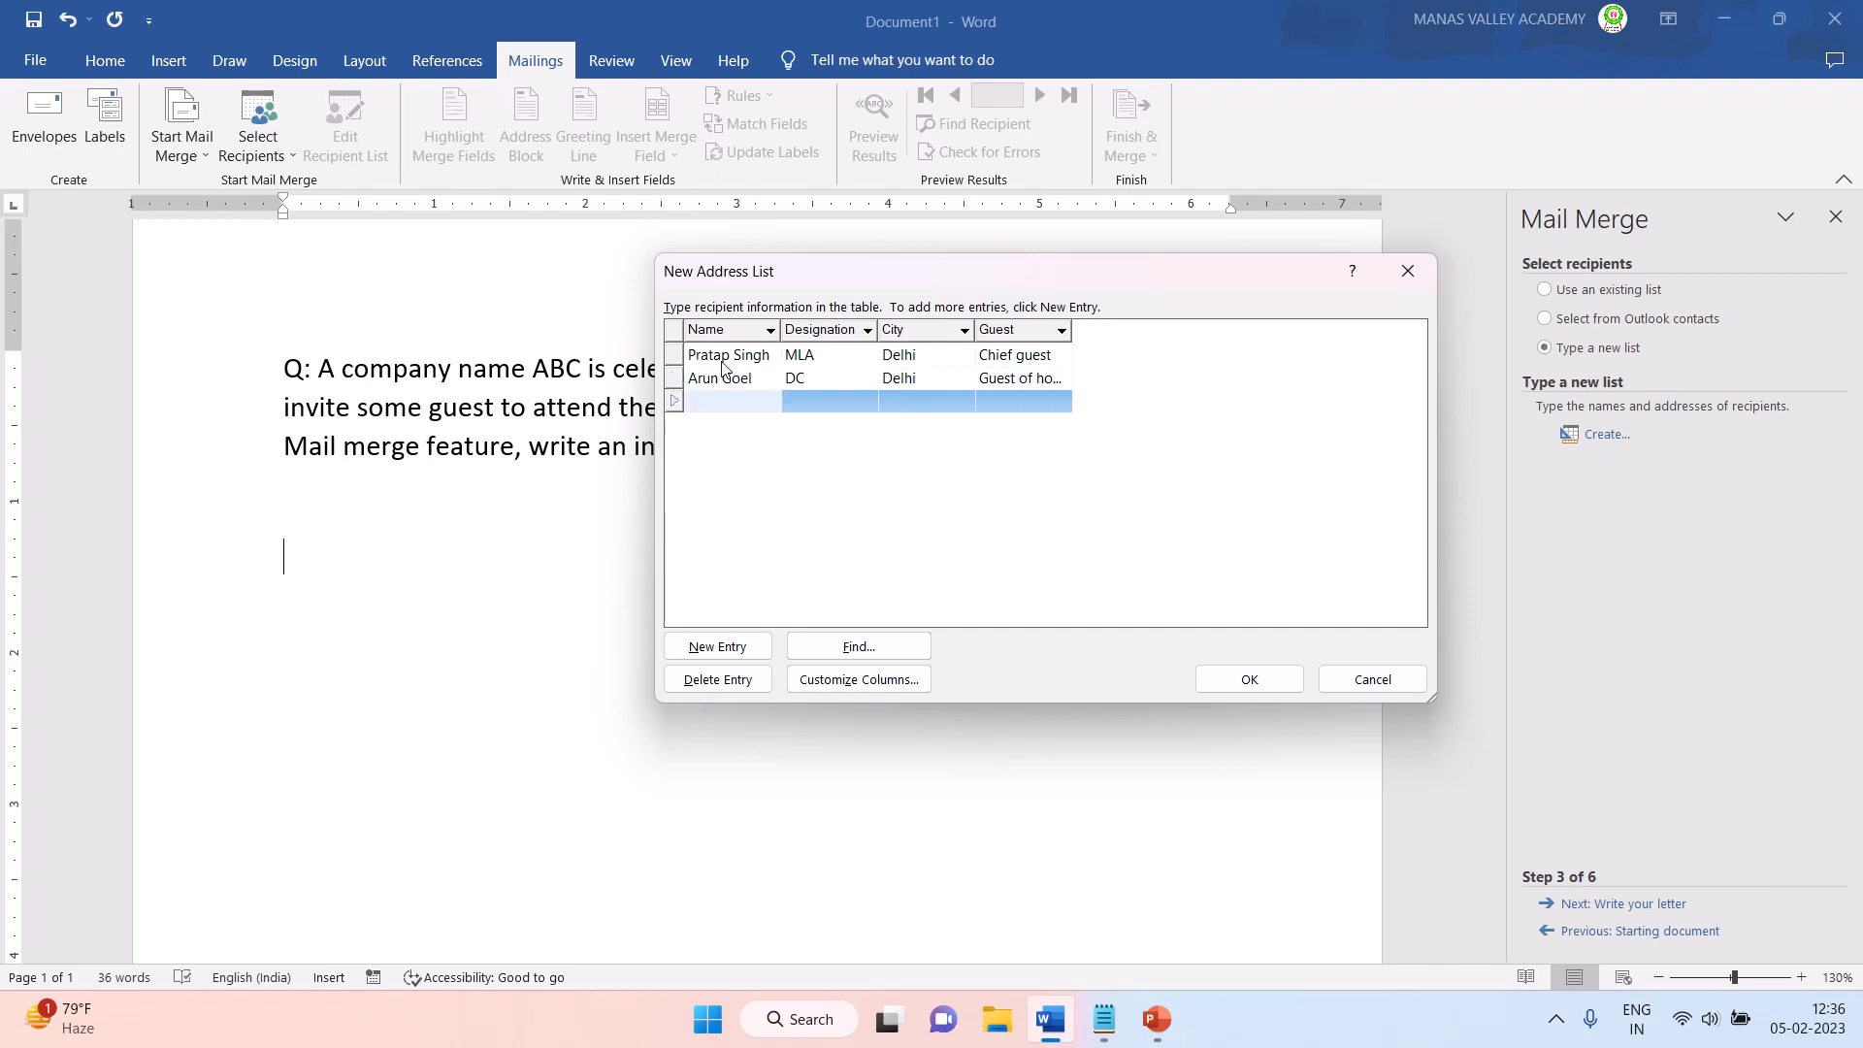
# - Fill the third entry with the guest's full name, designation Collector and city Delhi
pyautogui.write('Amr')
pyautogui.write('ri')
pyautogui.write('t Sarma')
pyautogui.press('Tab')
pyautogui.write('Colle')
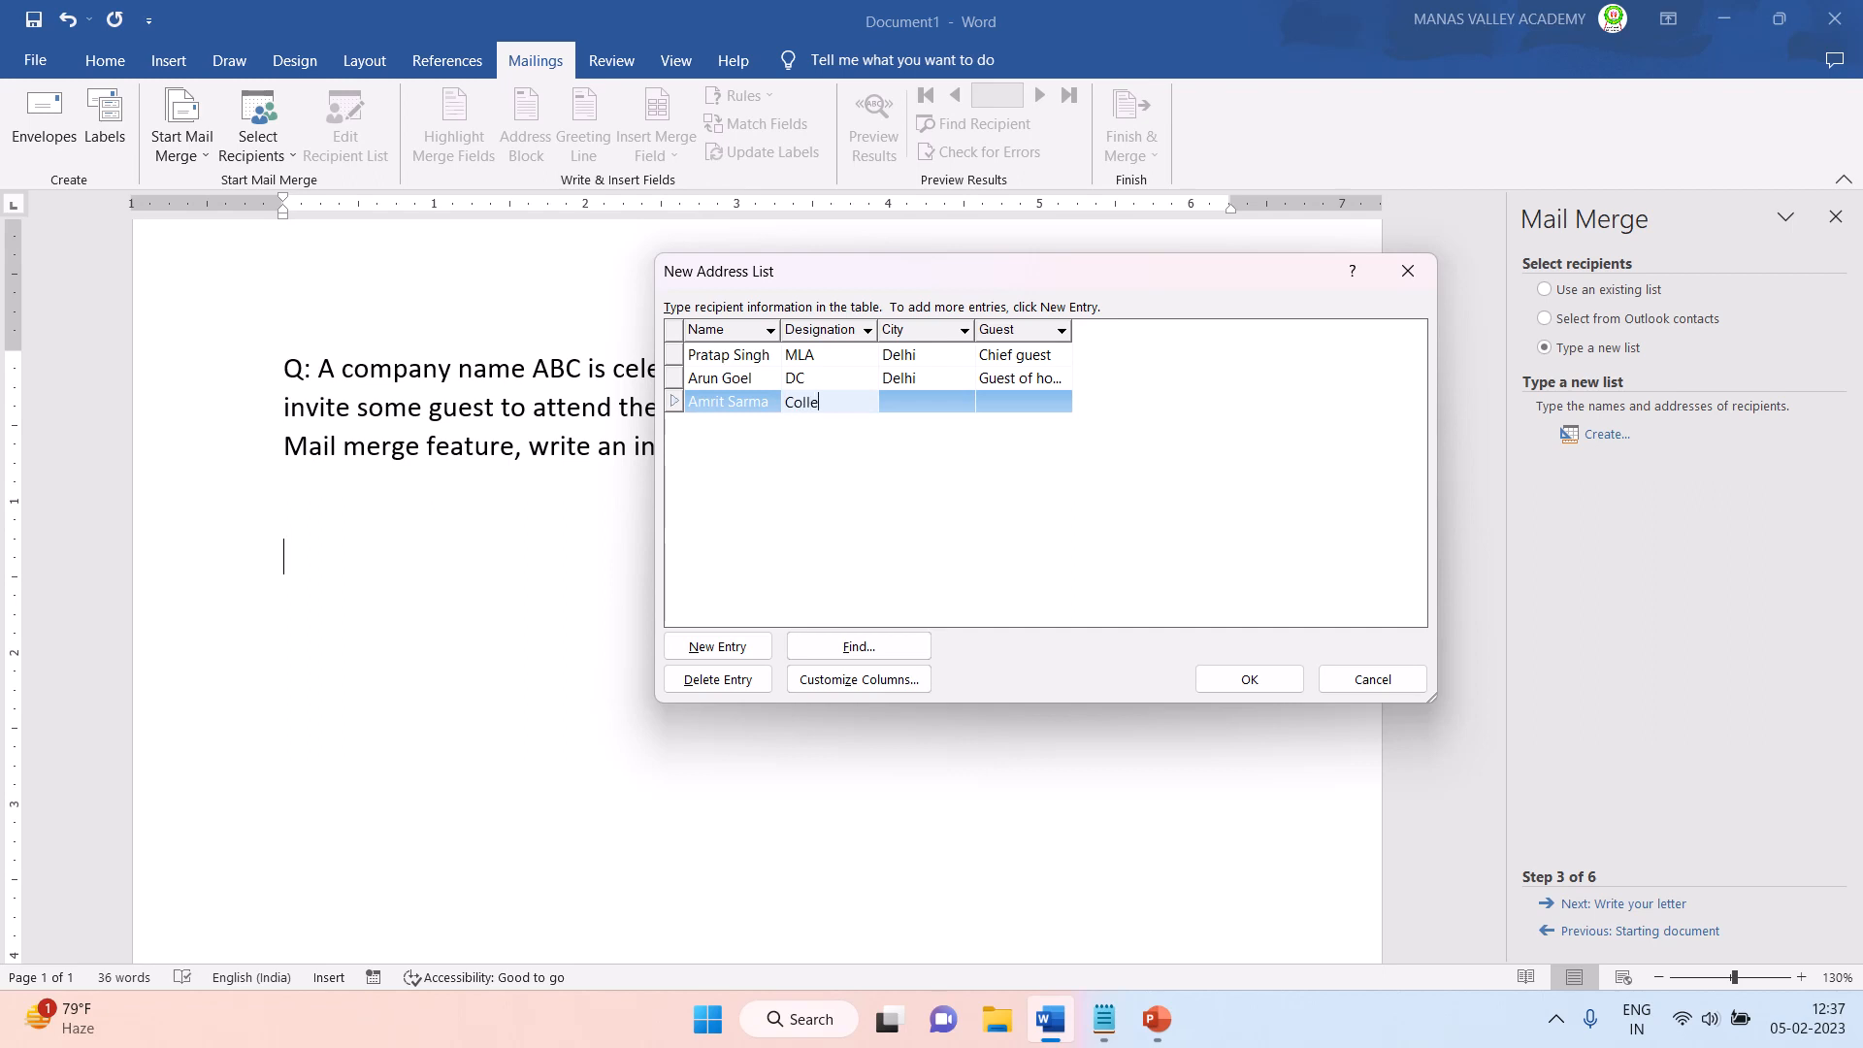
pyautogui.write('ctor')
pyautogui.press('Tab')
pyautogui.write('Delh')
pyautogui.press('Tab')
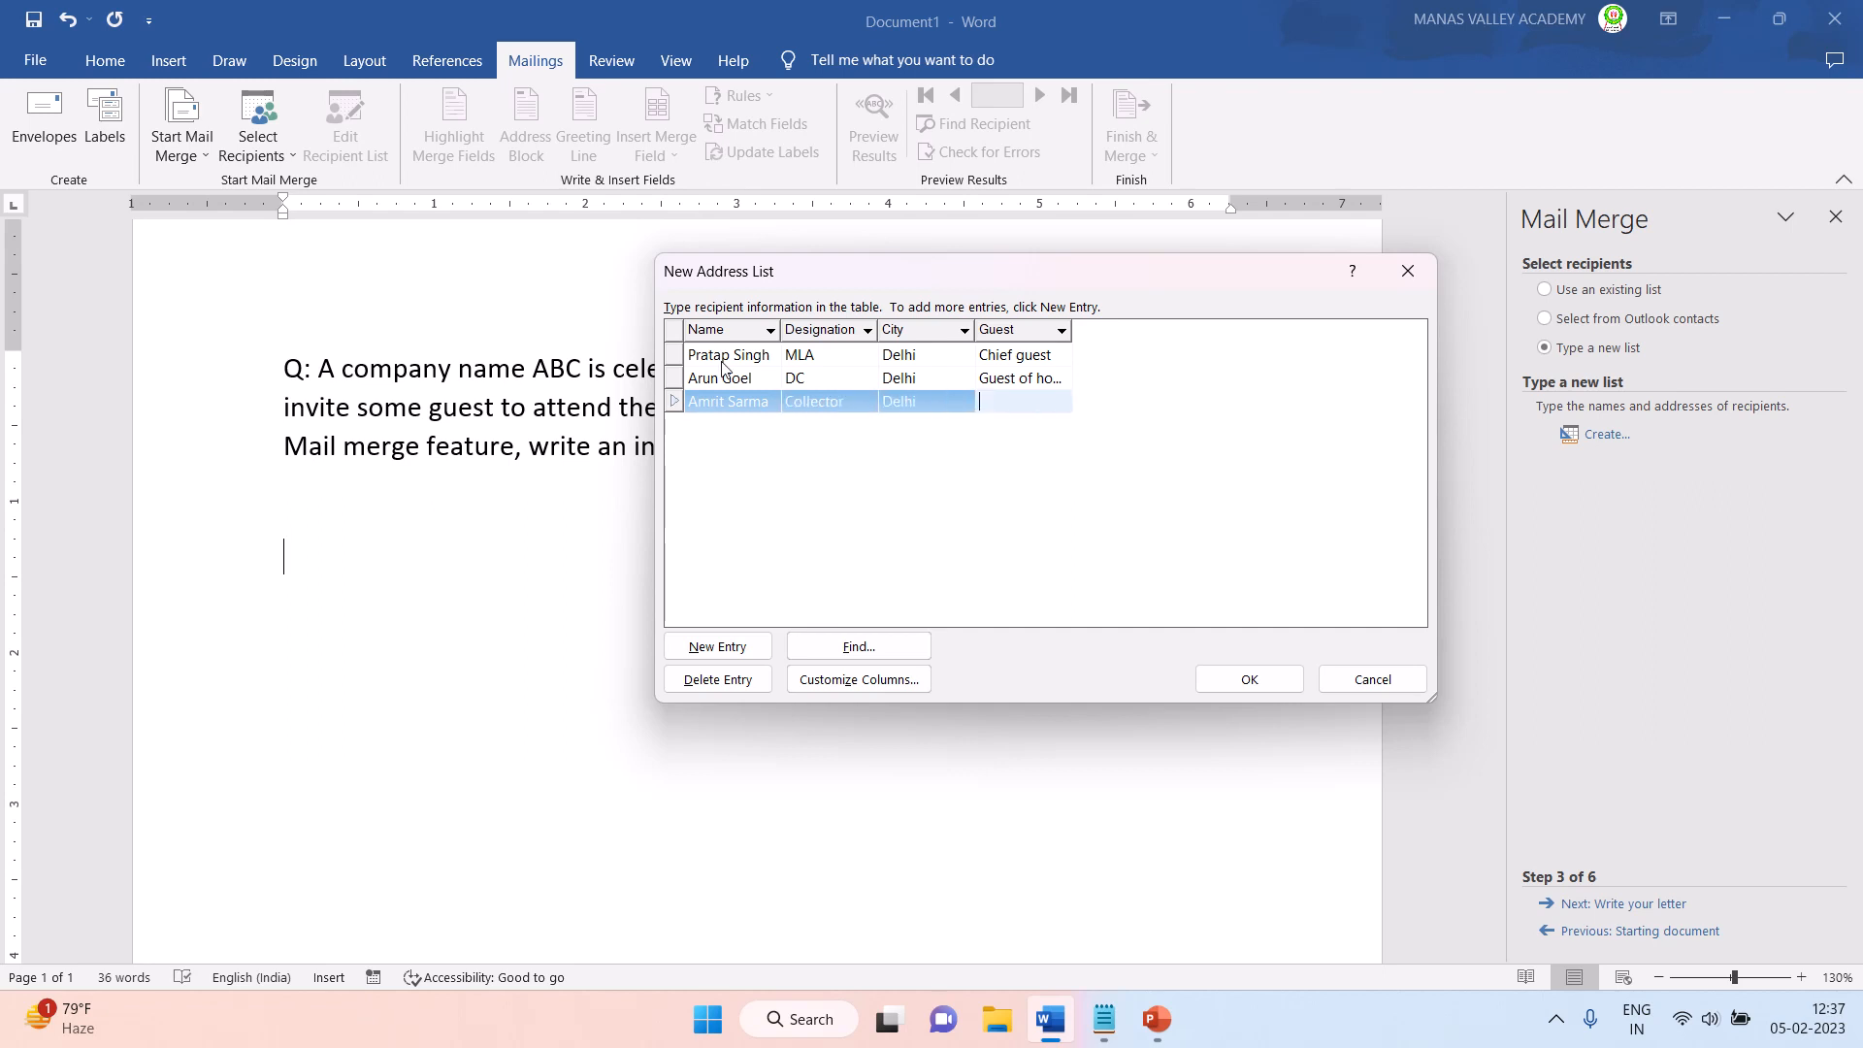
# - Set the third entry's guest type to Special Guest and add a fourth row
pyautogui.write('Special Guie')
pyautogui.press('BackSpace')
pyautogui.write('est')
pyautogui.press('Tab')
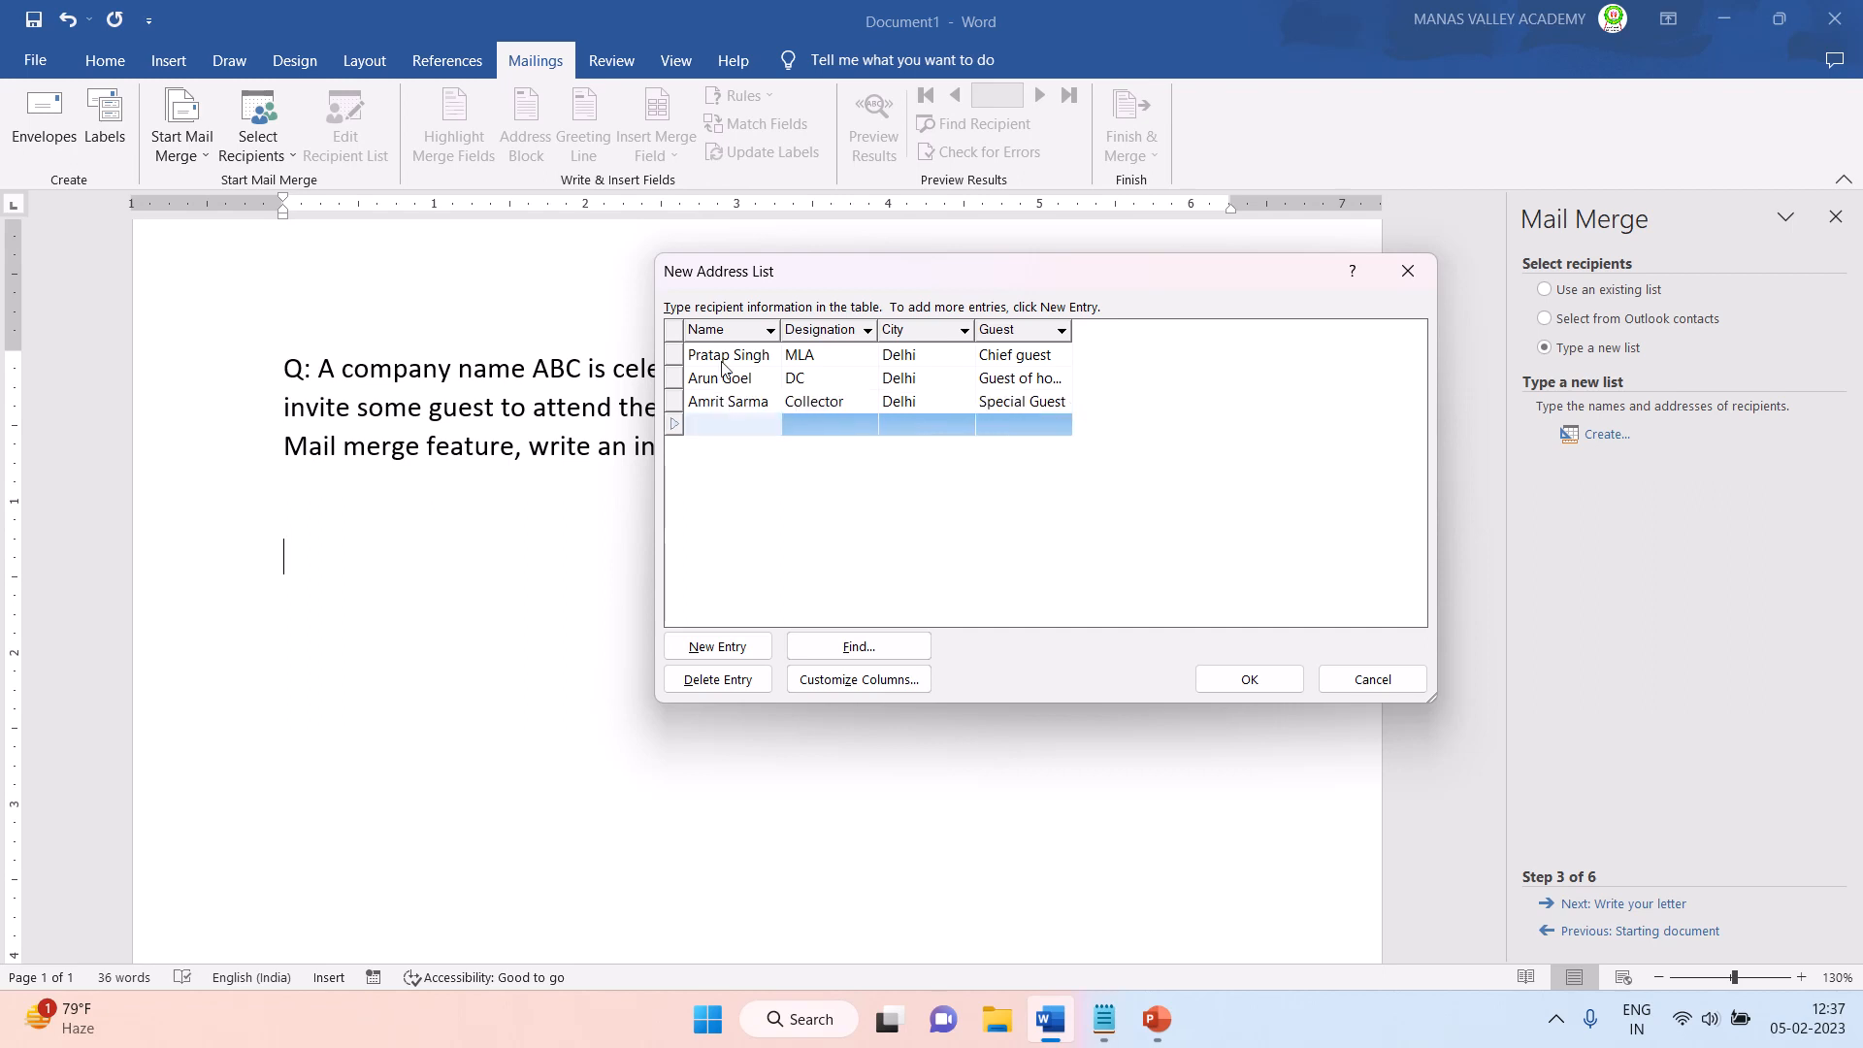
# - Fill the fourth entry with the guest's full name, designation Advocate, city Delhi and guest type Special Guest
pyautogui.write('Priya Rathod')
pyautogui.press('Tab')
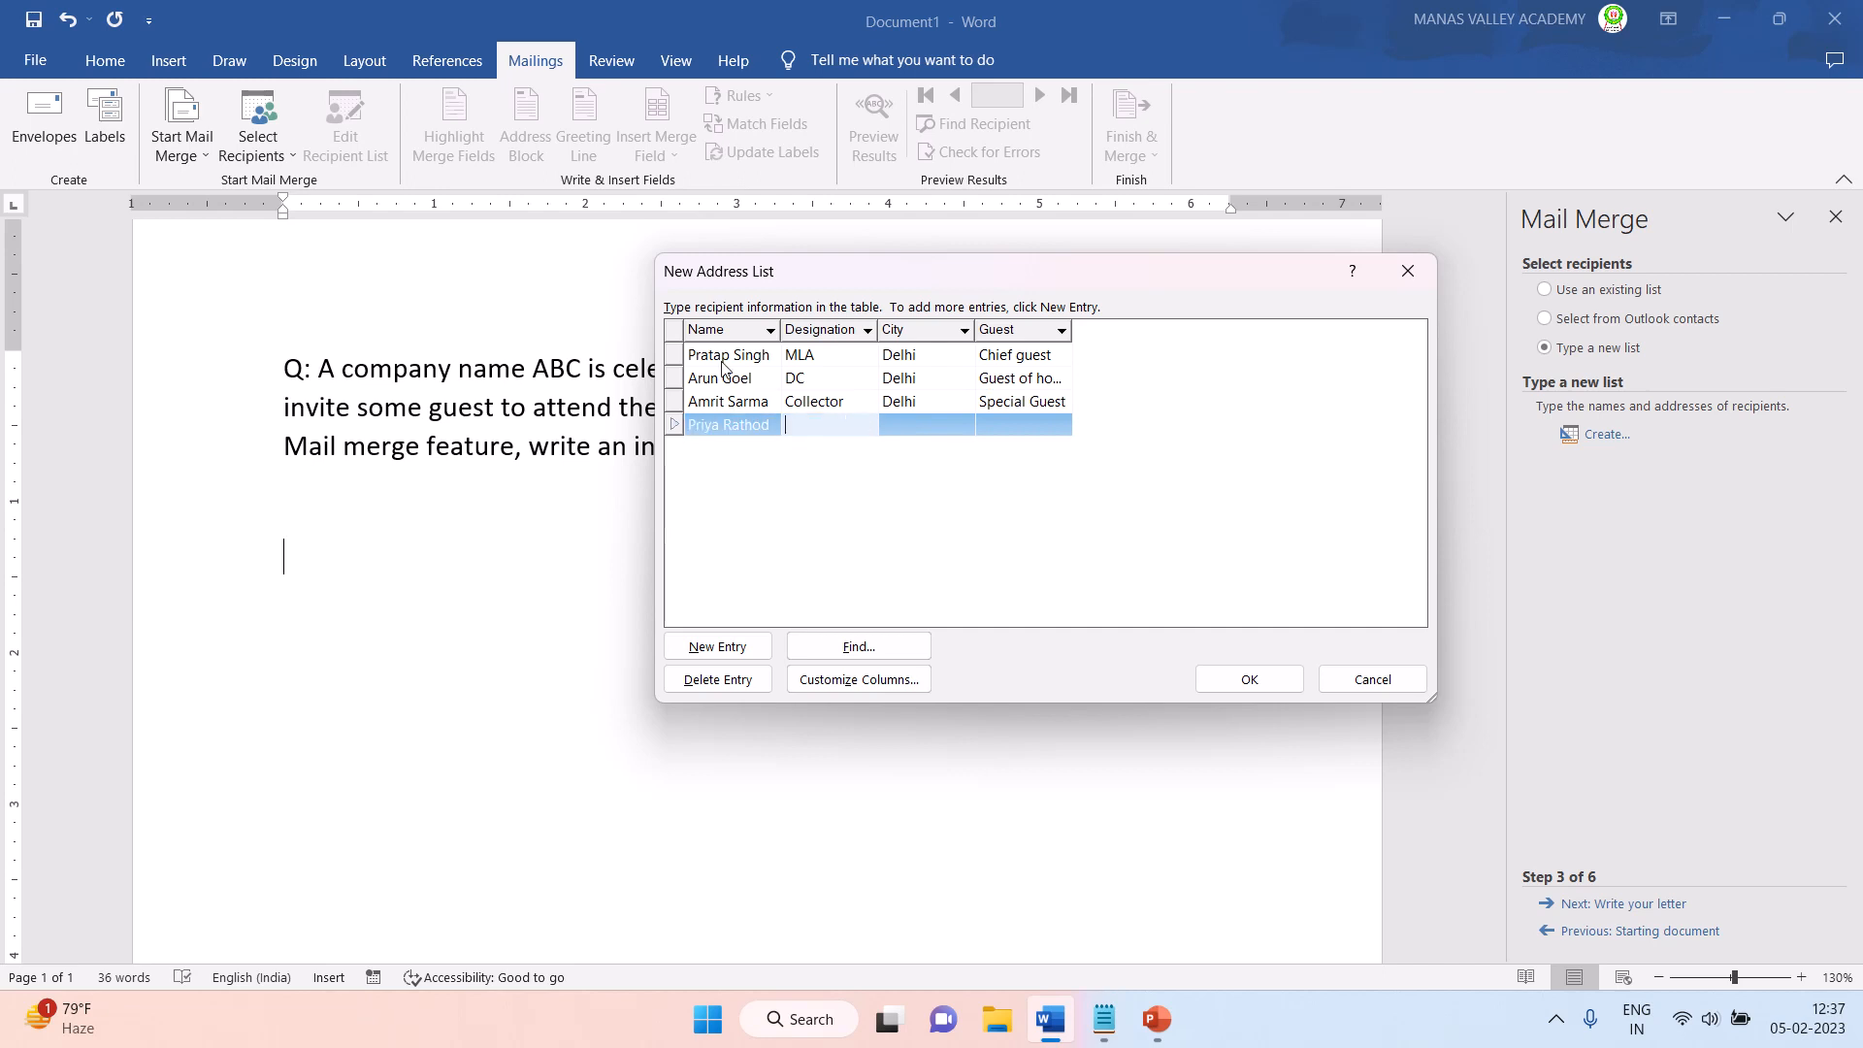
pyautogui.write('Advocate')
pyautogui.press('Tab')
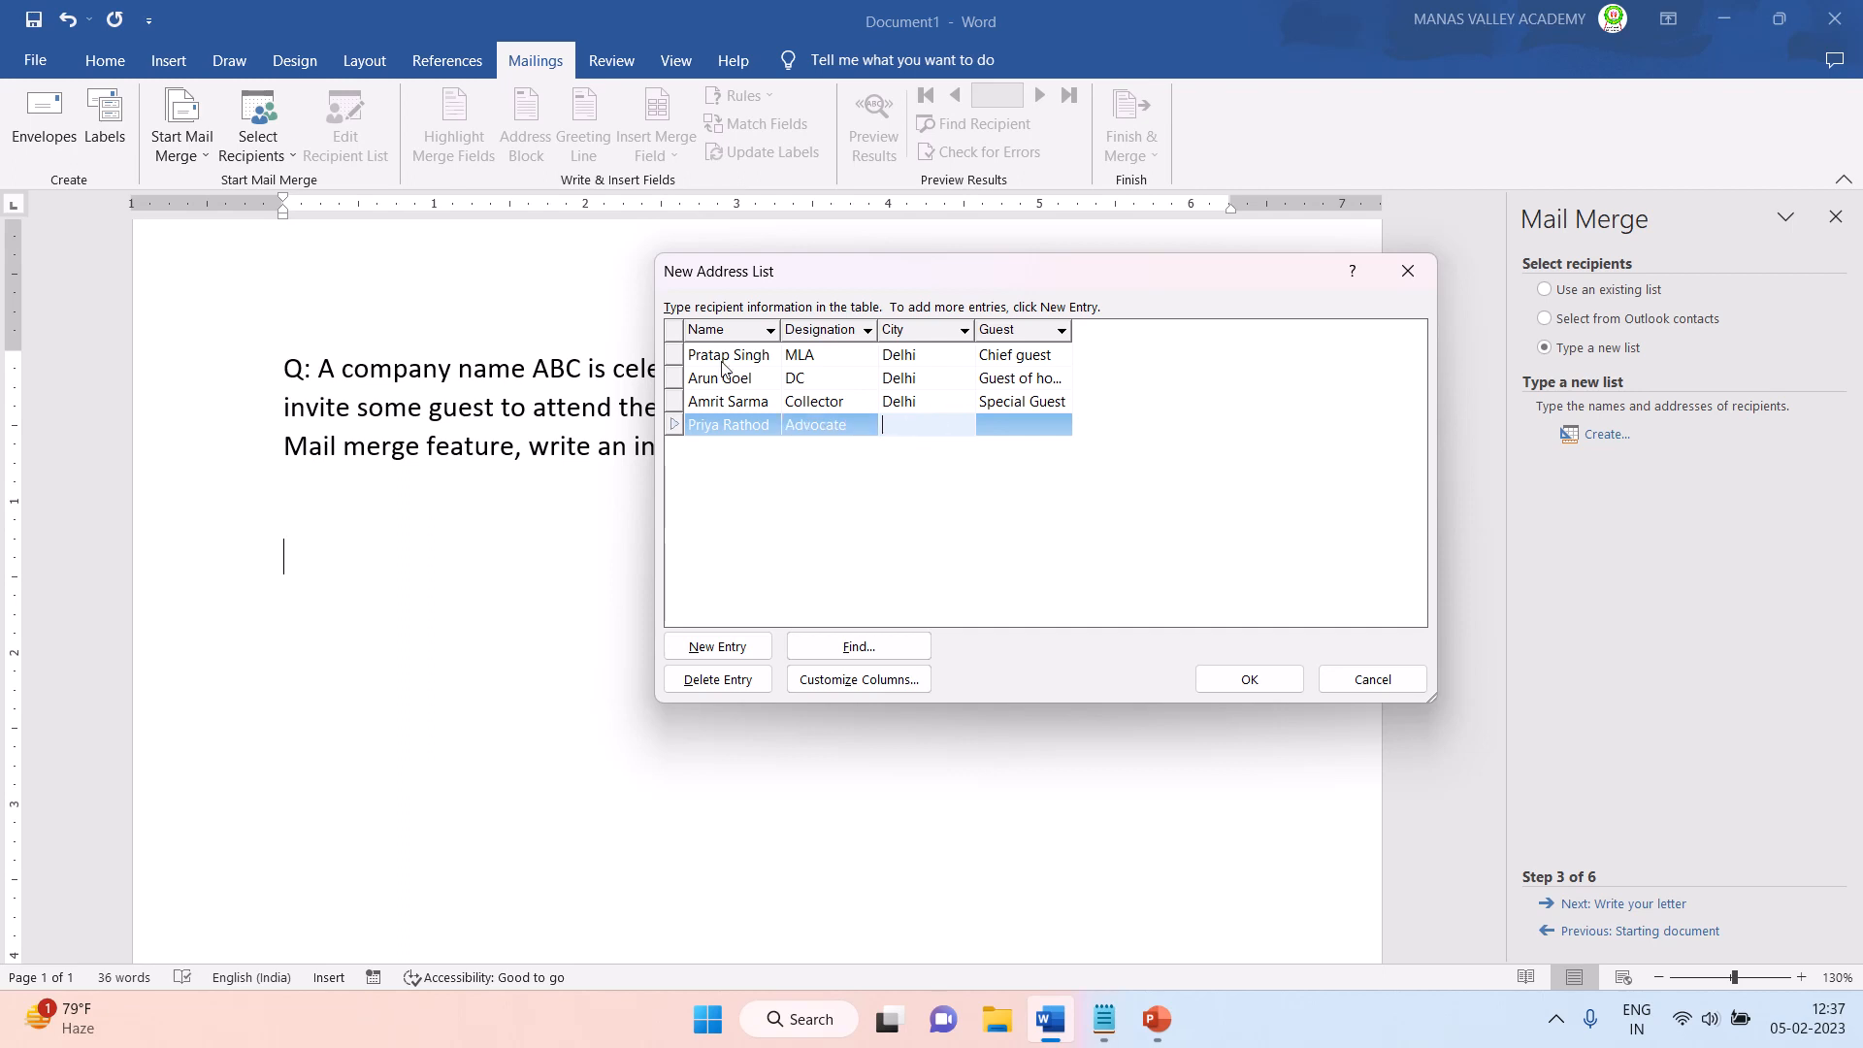
pyautogui.write('Delhi')
pyautogui.press('Tab')
pyautogui.write('Special Guest')
pyautogui.press('Tab')
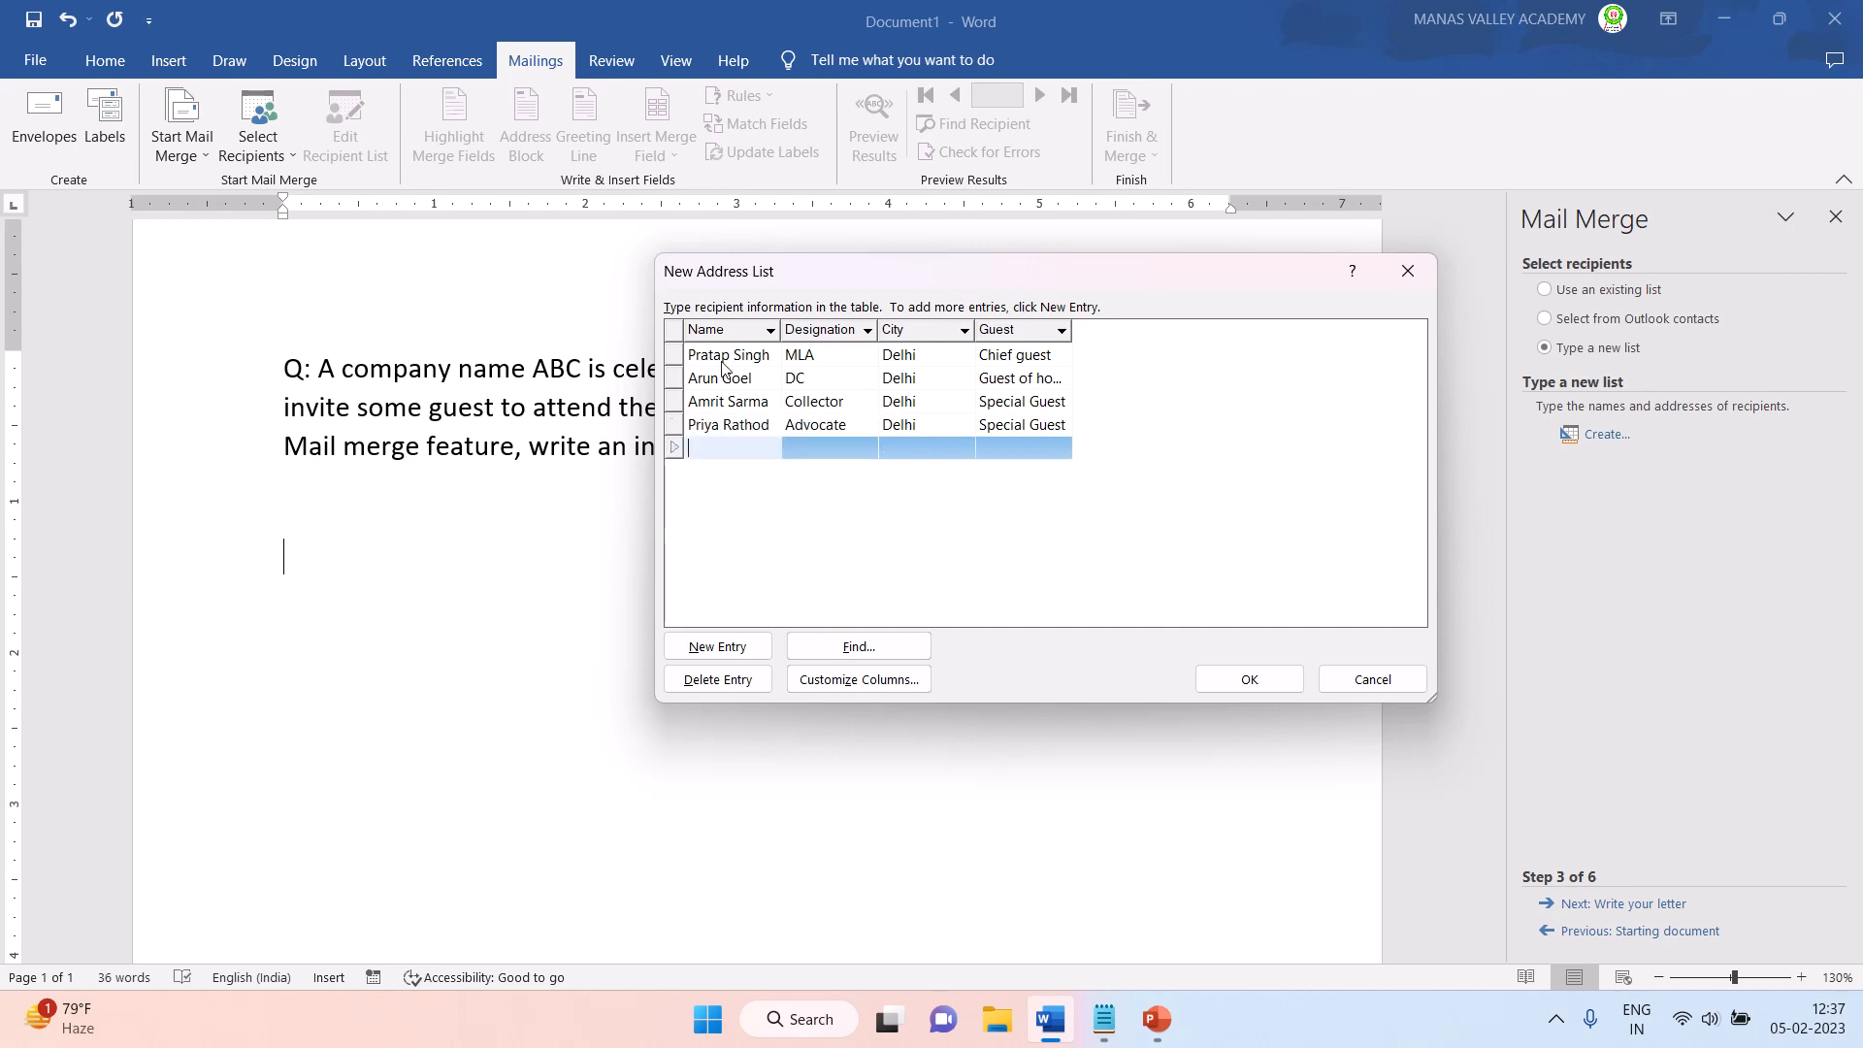
# - Fill the fifth entry with the guest's full name, designation CA, city Kolkata and guest type Special Guest
pyautogui.write('Sonam Banerjee')
pyautogui.press('Tab')
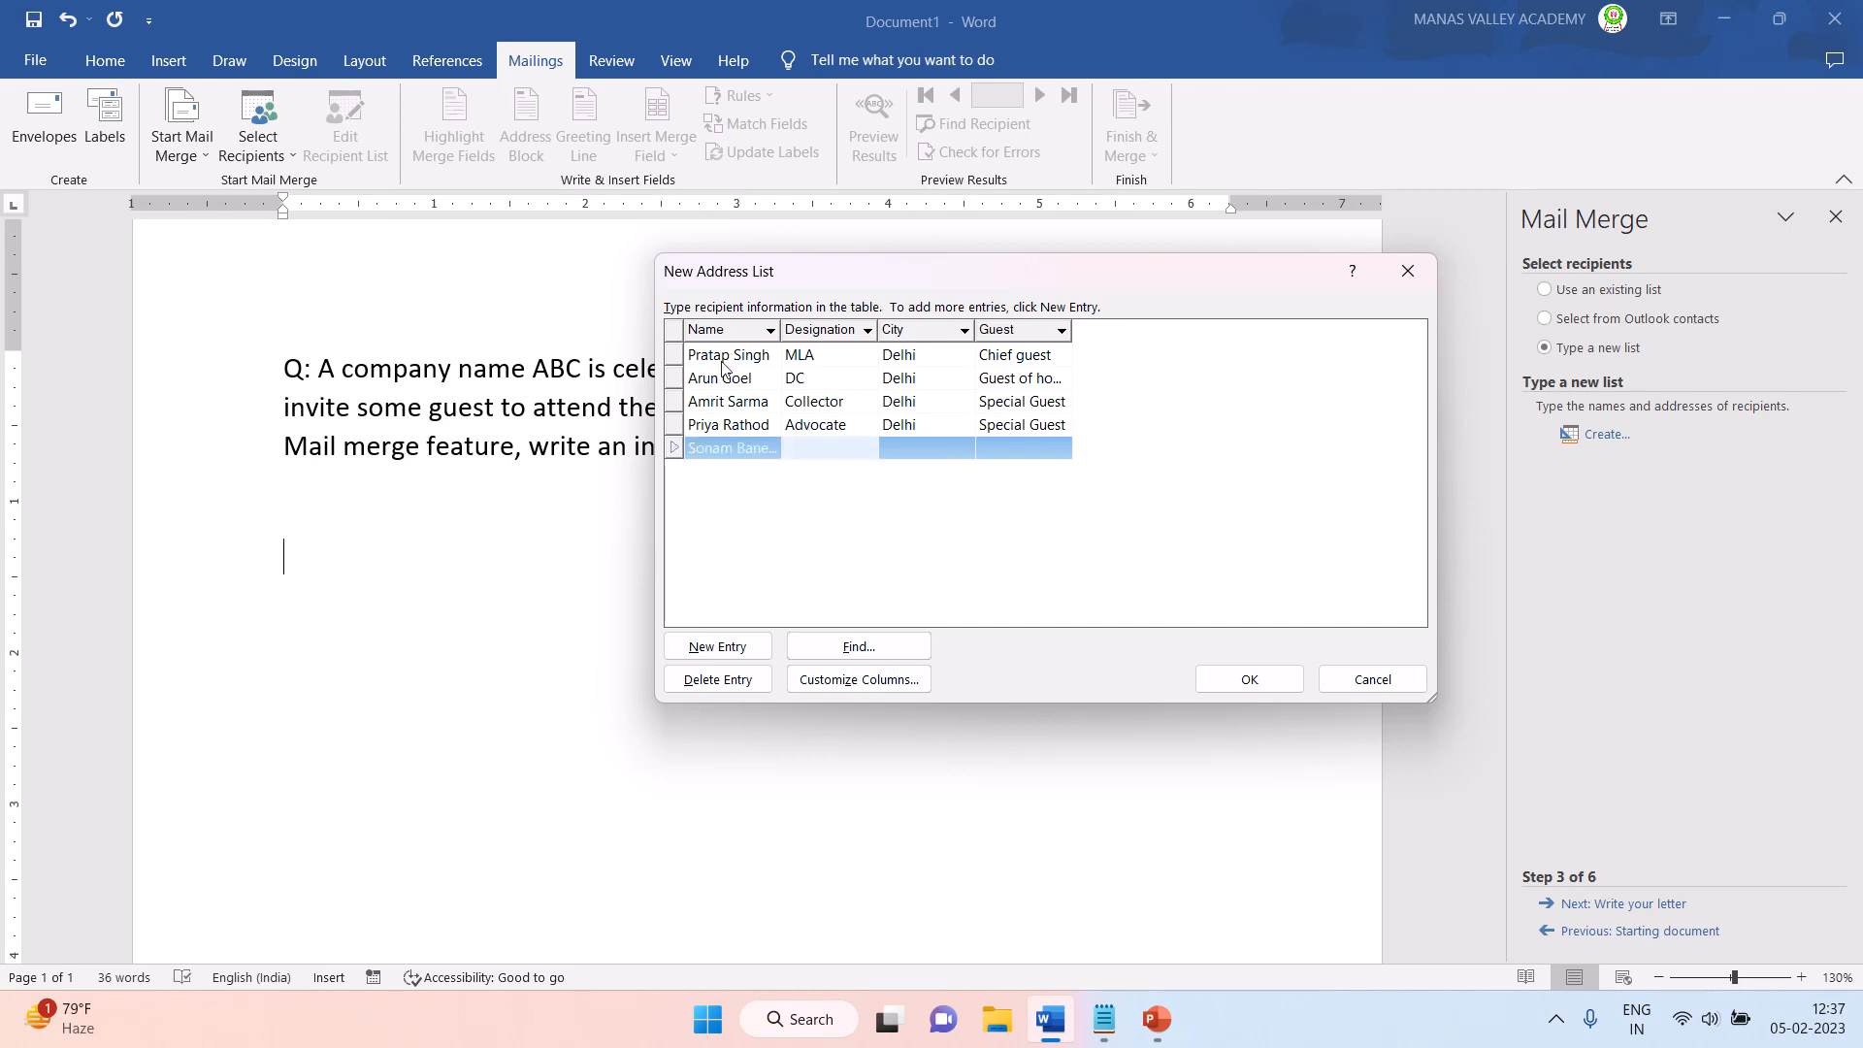
pyautogui.write('CA')
pyautogui.press('Tab')
pyautogui.write('Ko')
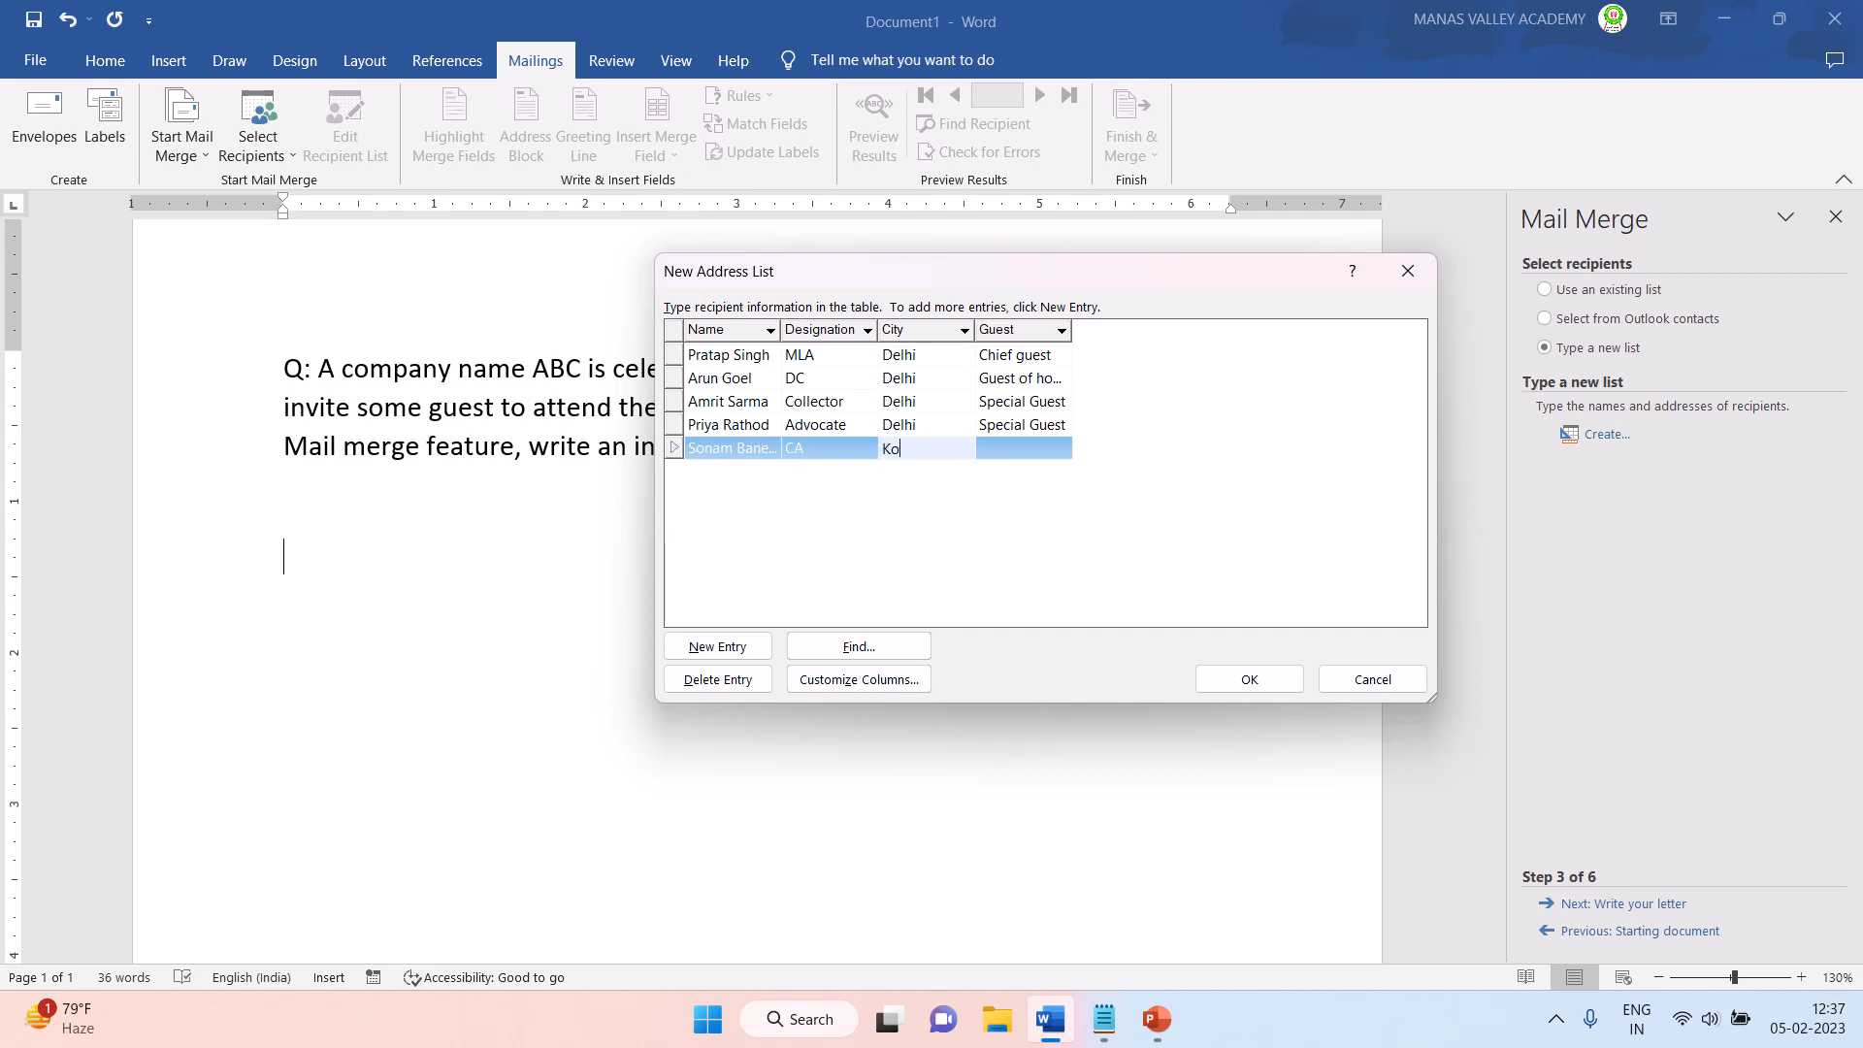
pyautogui.write('lkata')
pyautogui.press('Tab')
pyautogui.write('Spe')
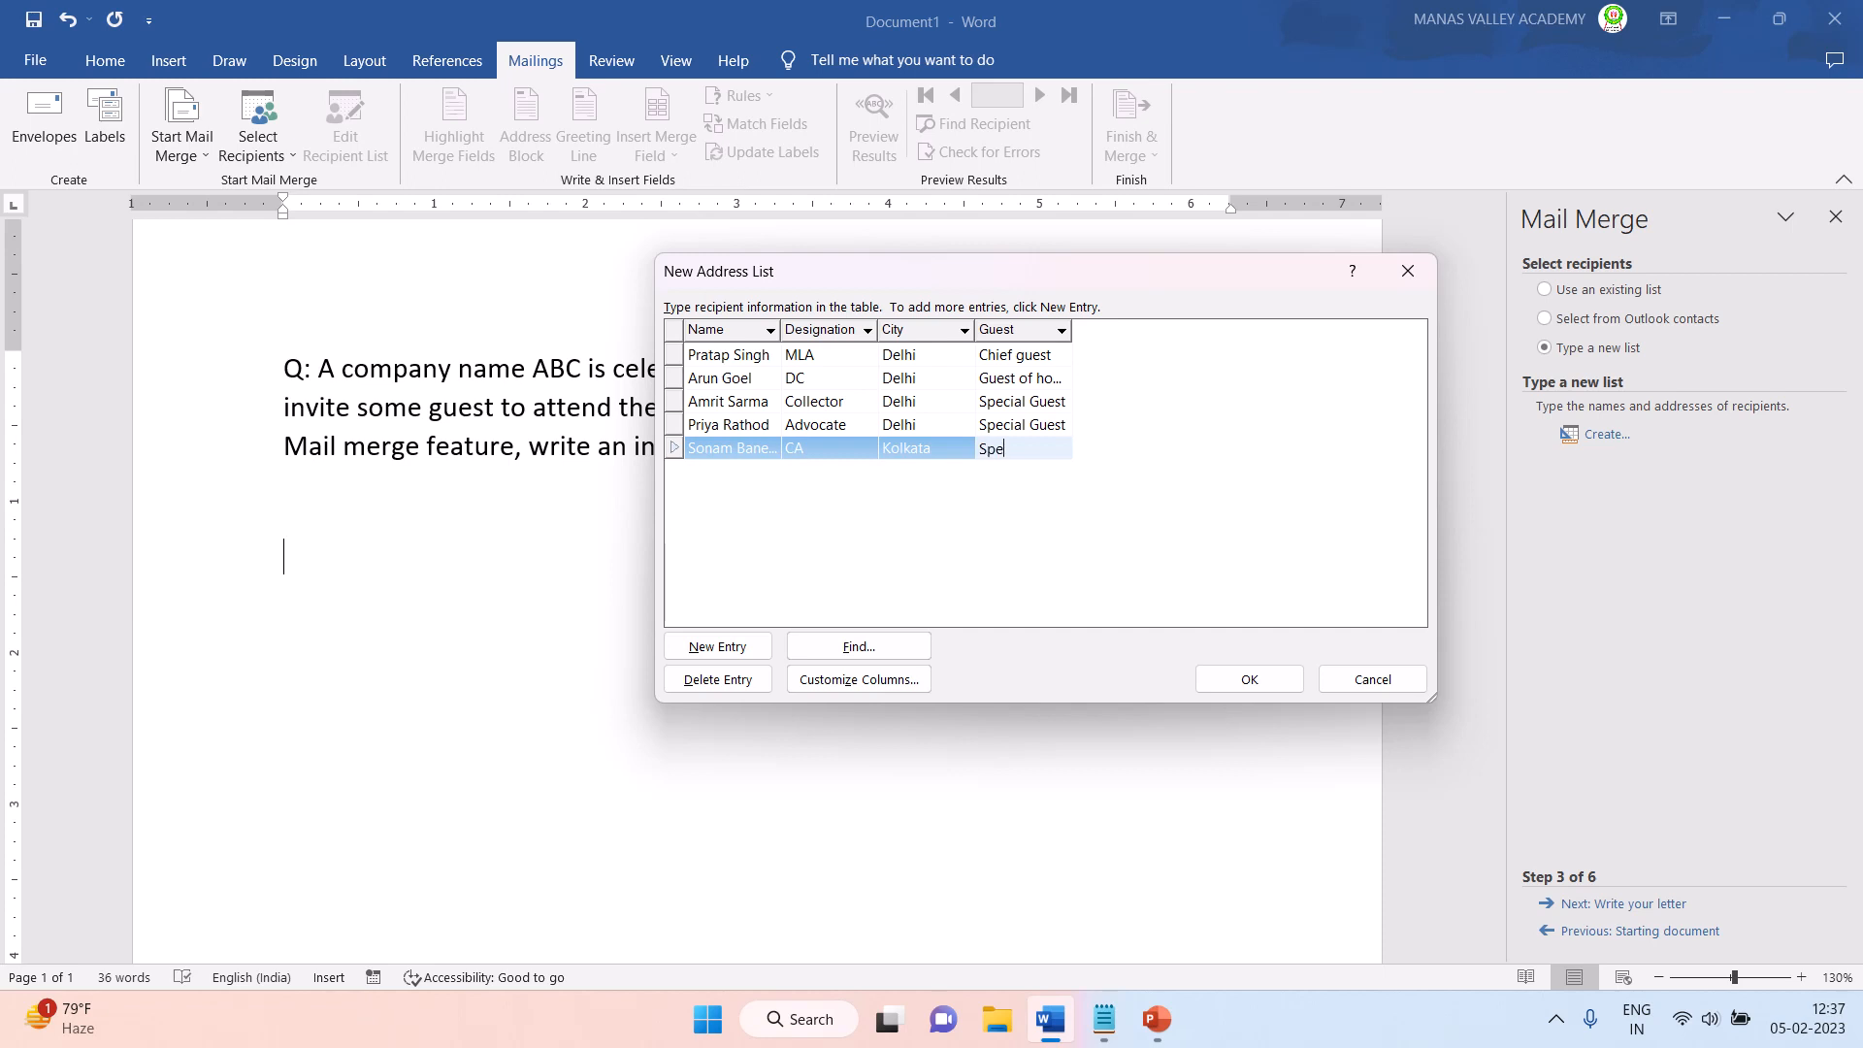
pyautogui.write('cial Guest')
# - Save the address list as company in My Data Sources and accept all its recipients for the merge
pyautogui.moveTo(804, 280); pyautogui.dragTo(863, 200)
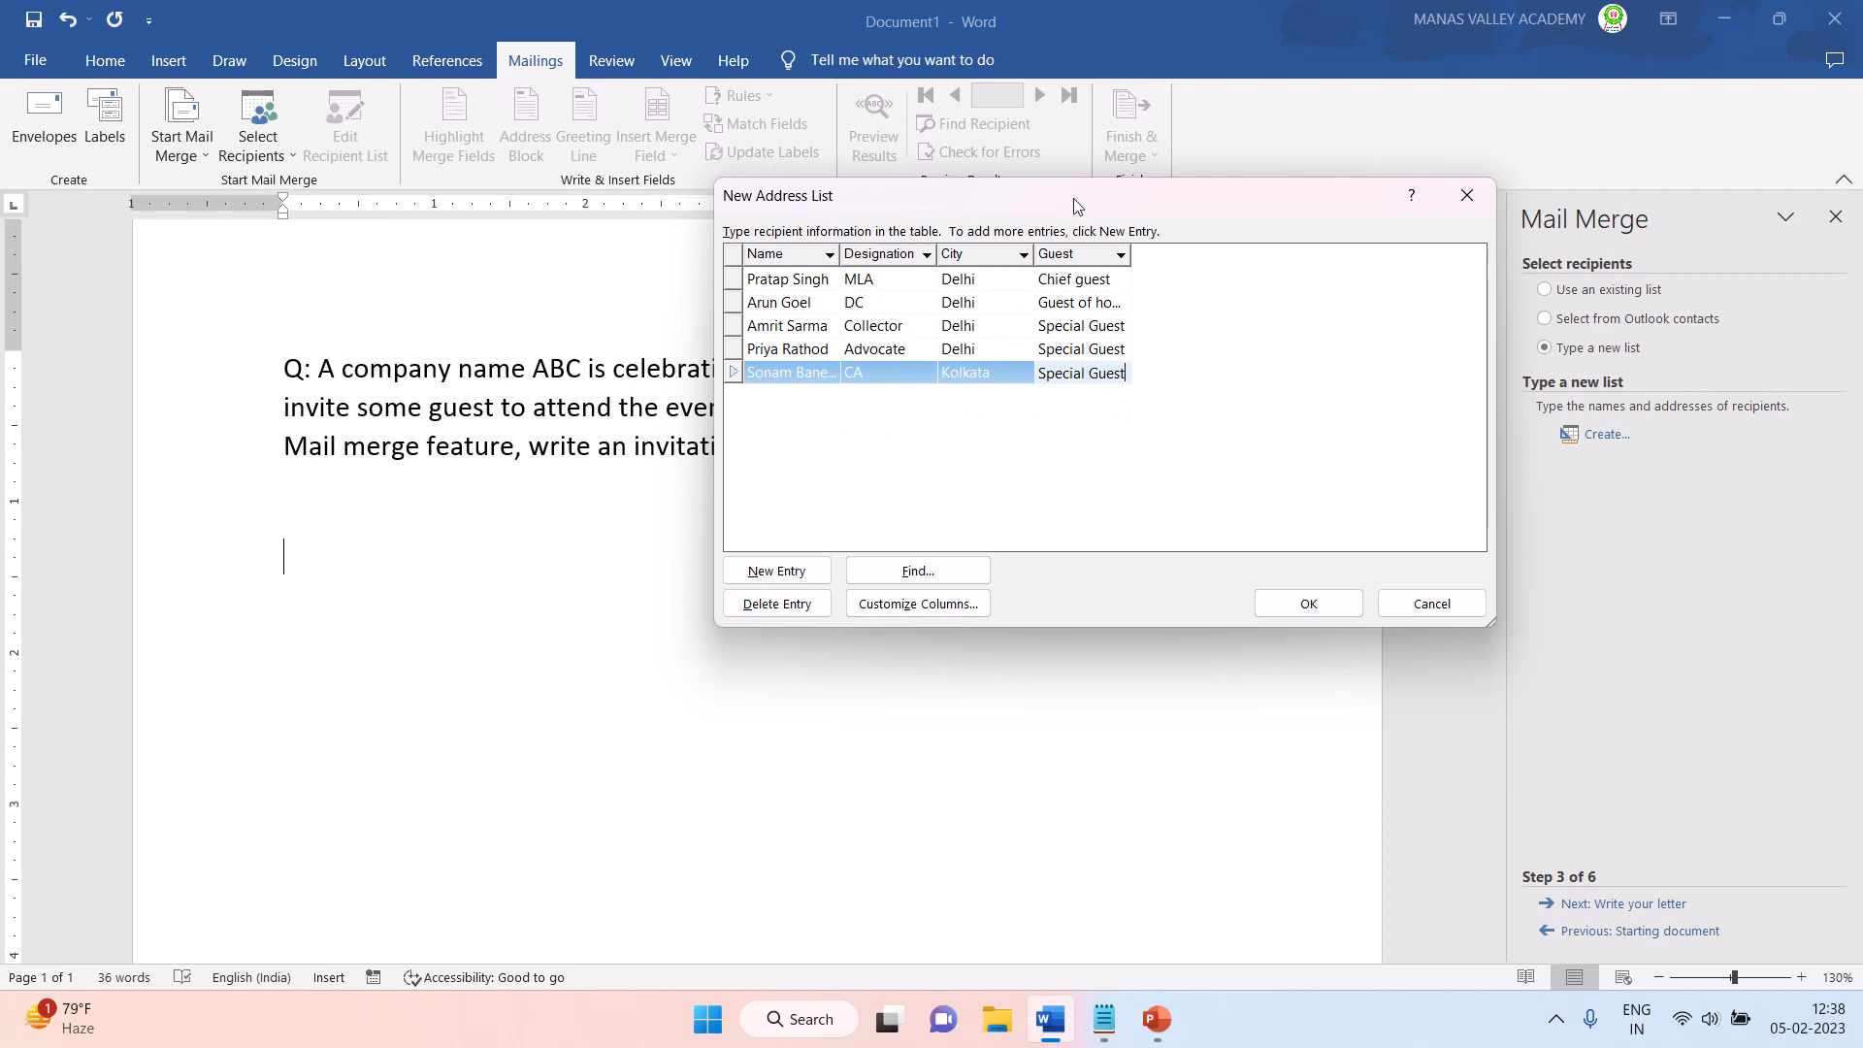
pyautogui.moveTo(1074, 200); pyautogui.dragTo(1101, 185)
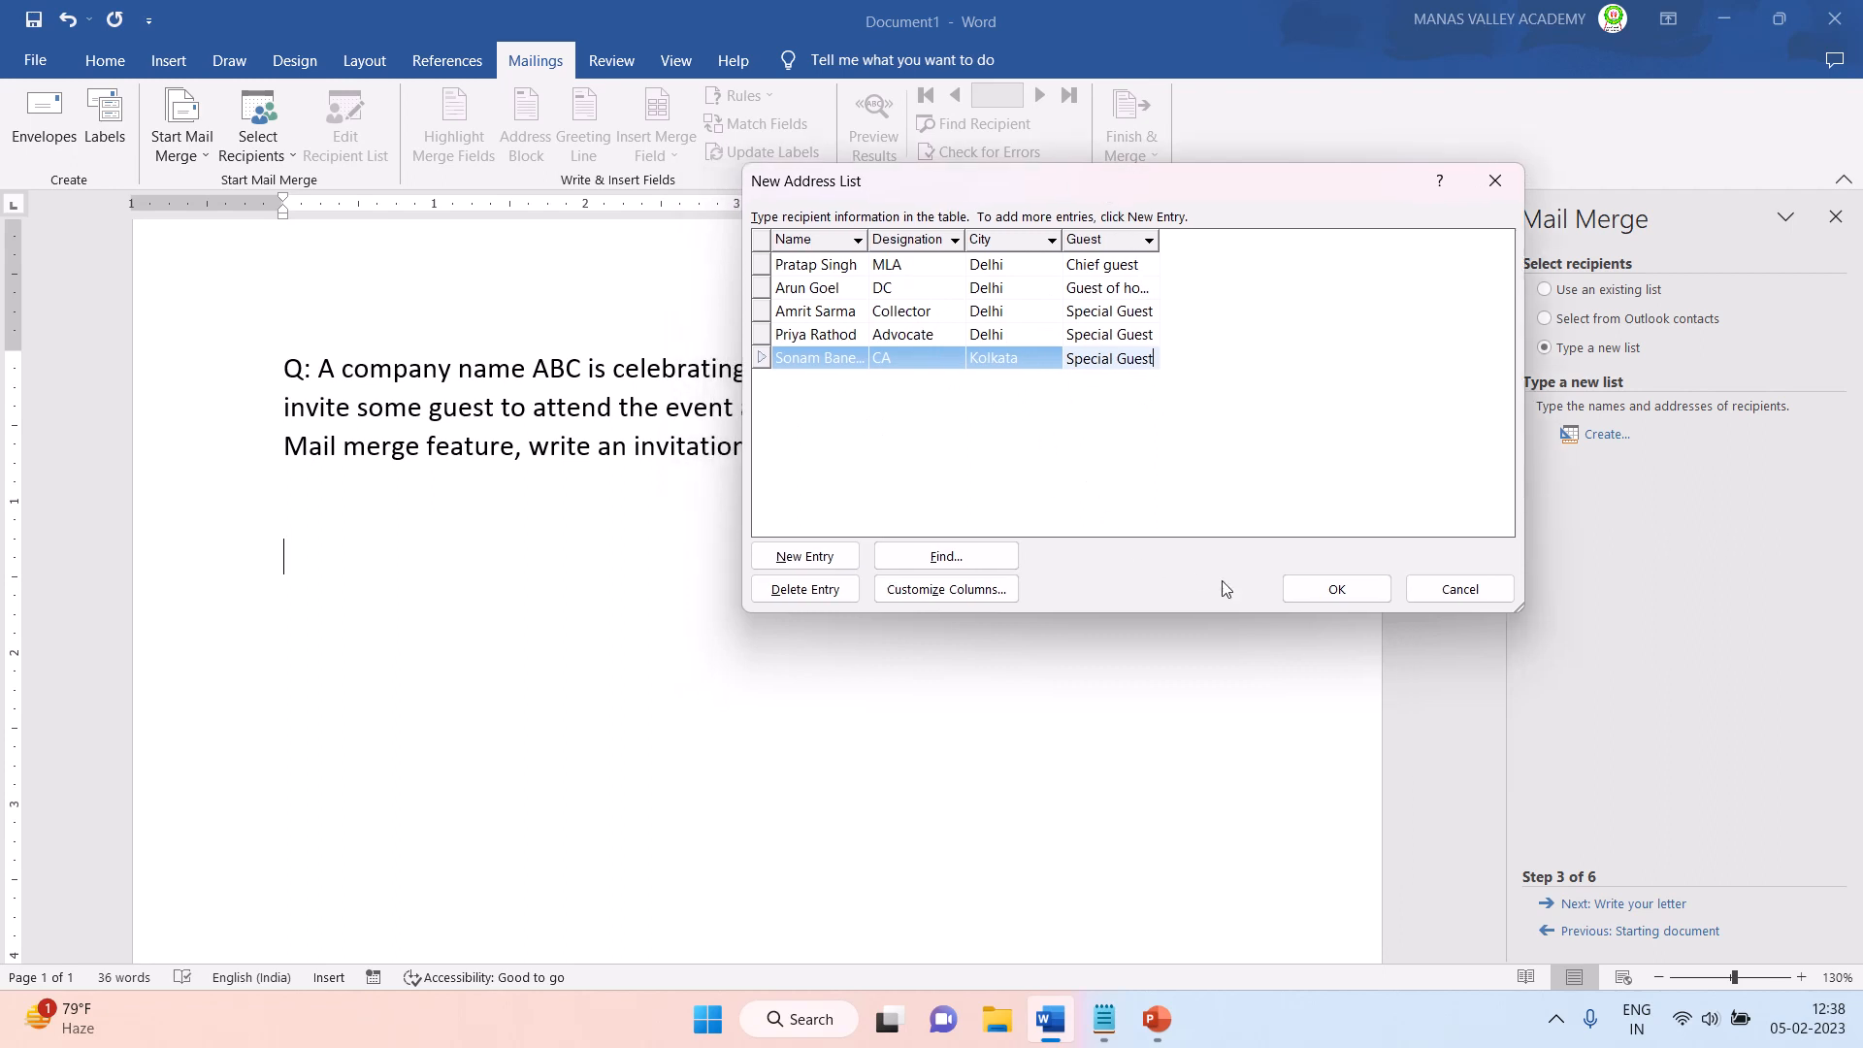
pyautogui.click(1335, 592)
pyautogui.moveTo(415, 19); pyautogui.dragTo(1047, 85)
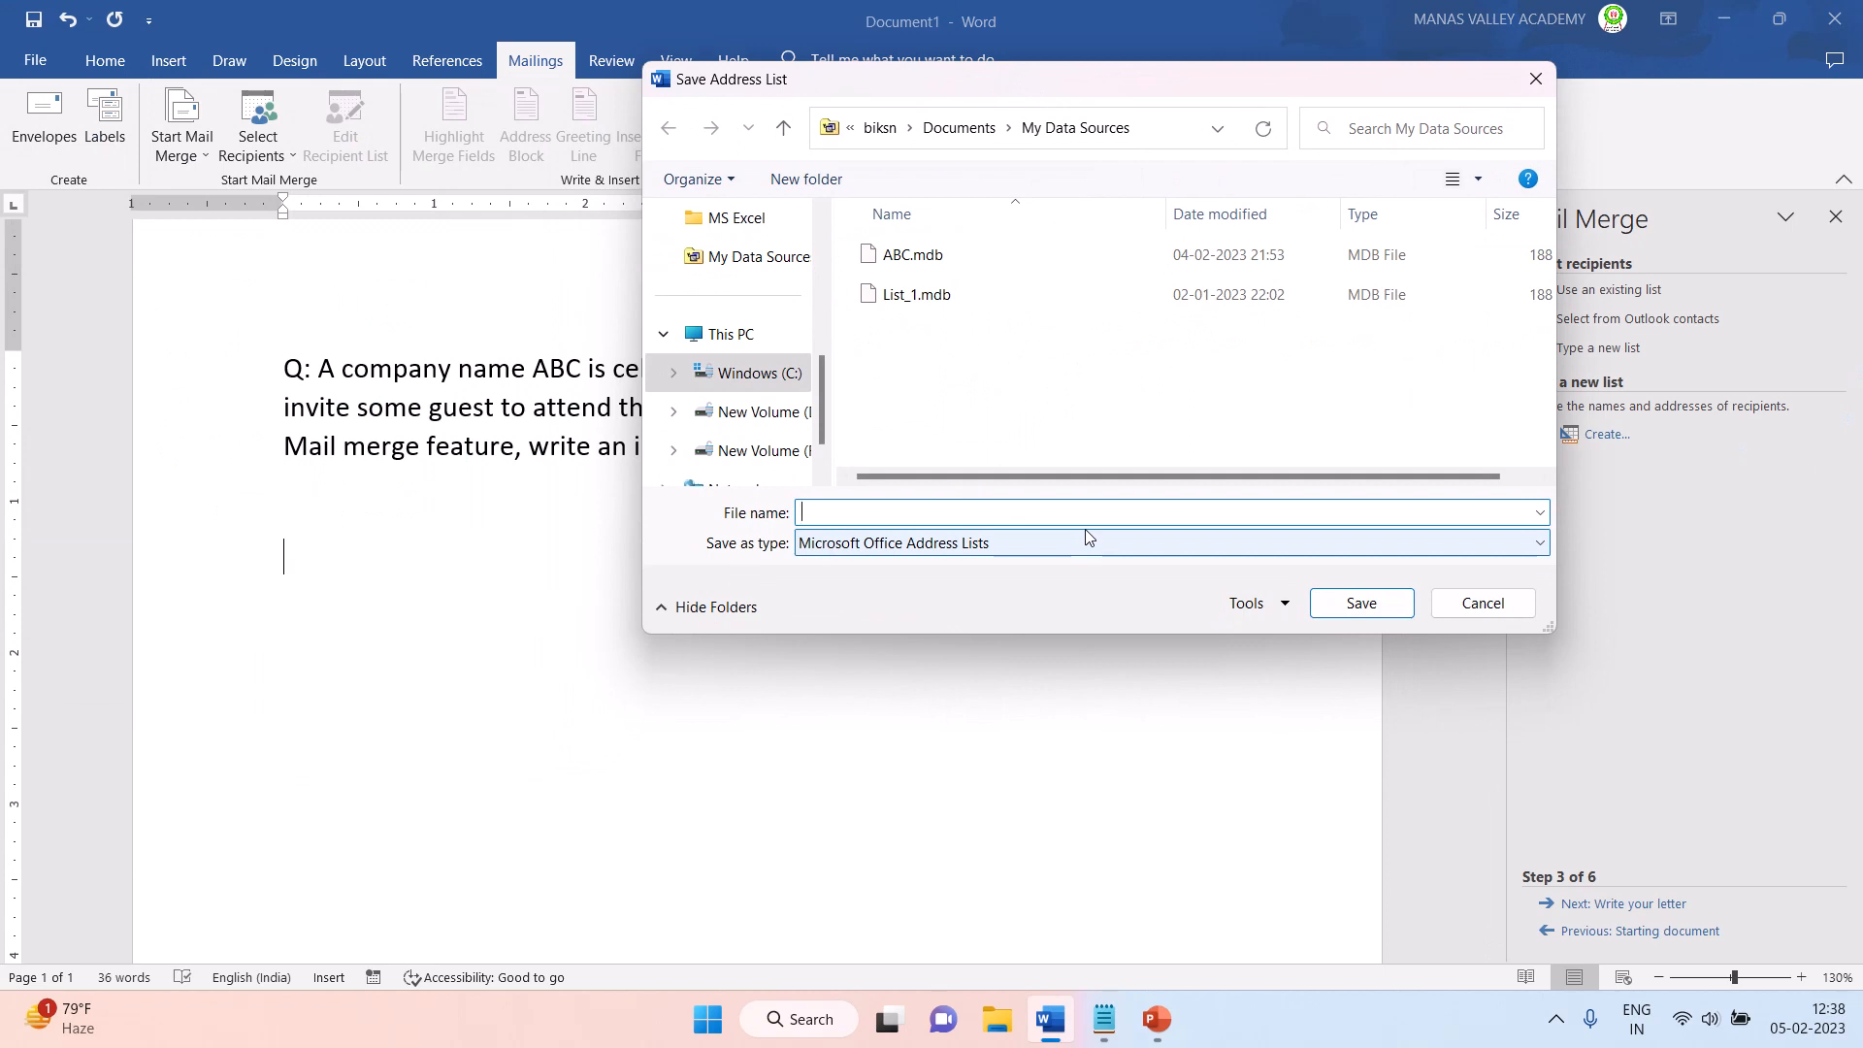
pyautogui.write('company')
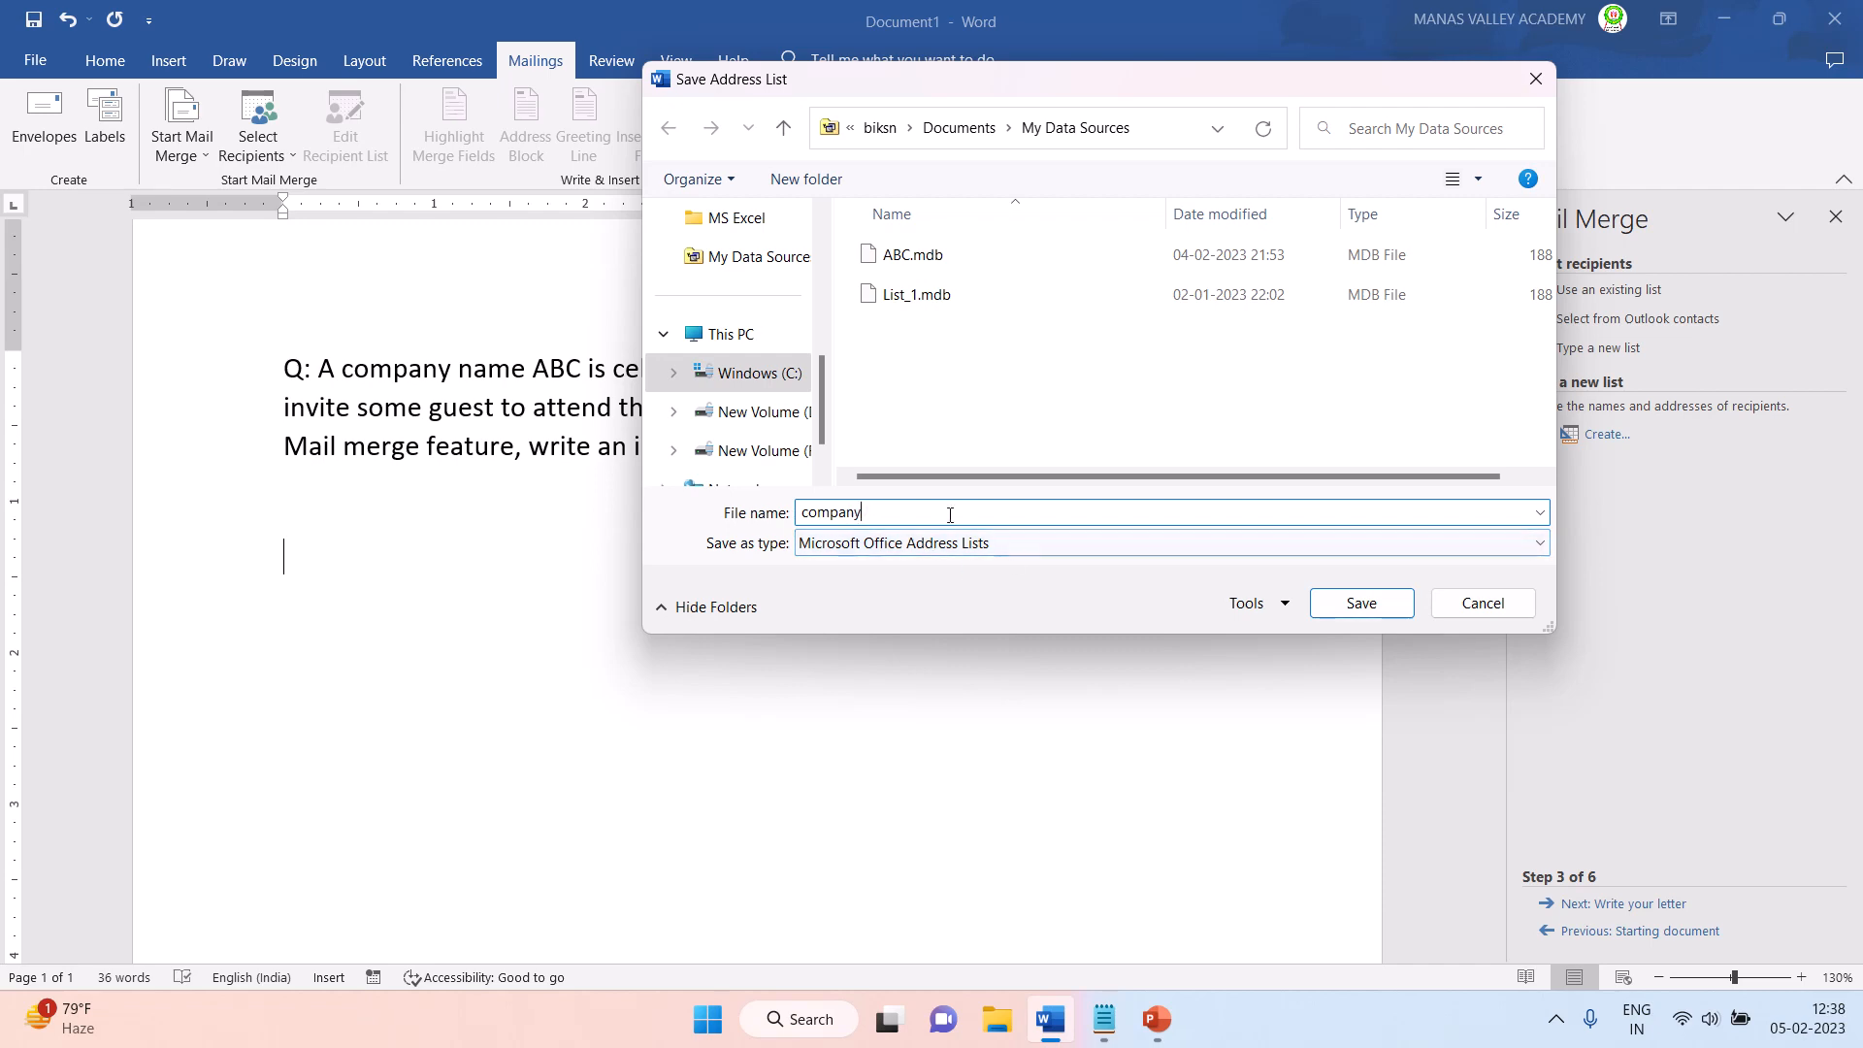
pyautogui.click(1361, 600)
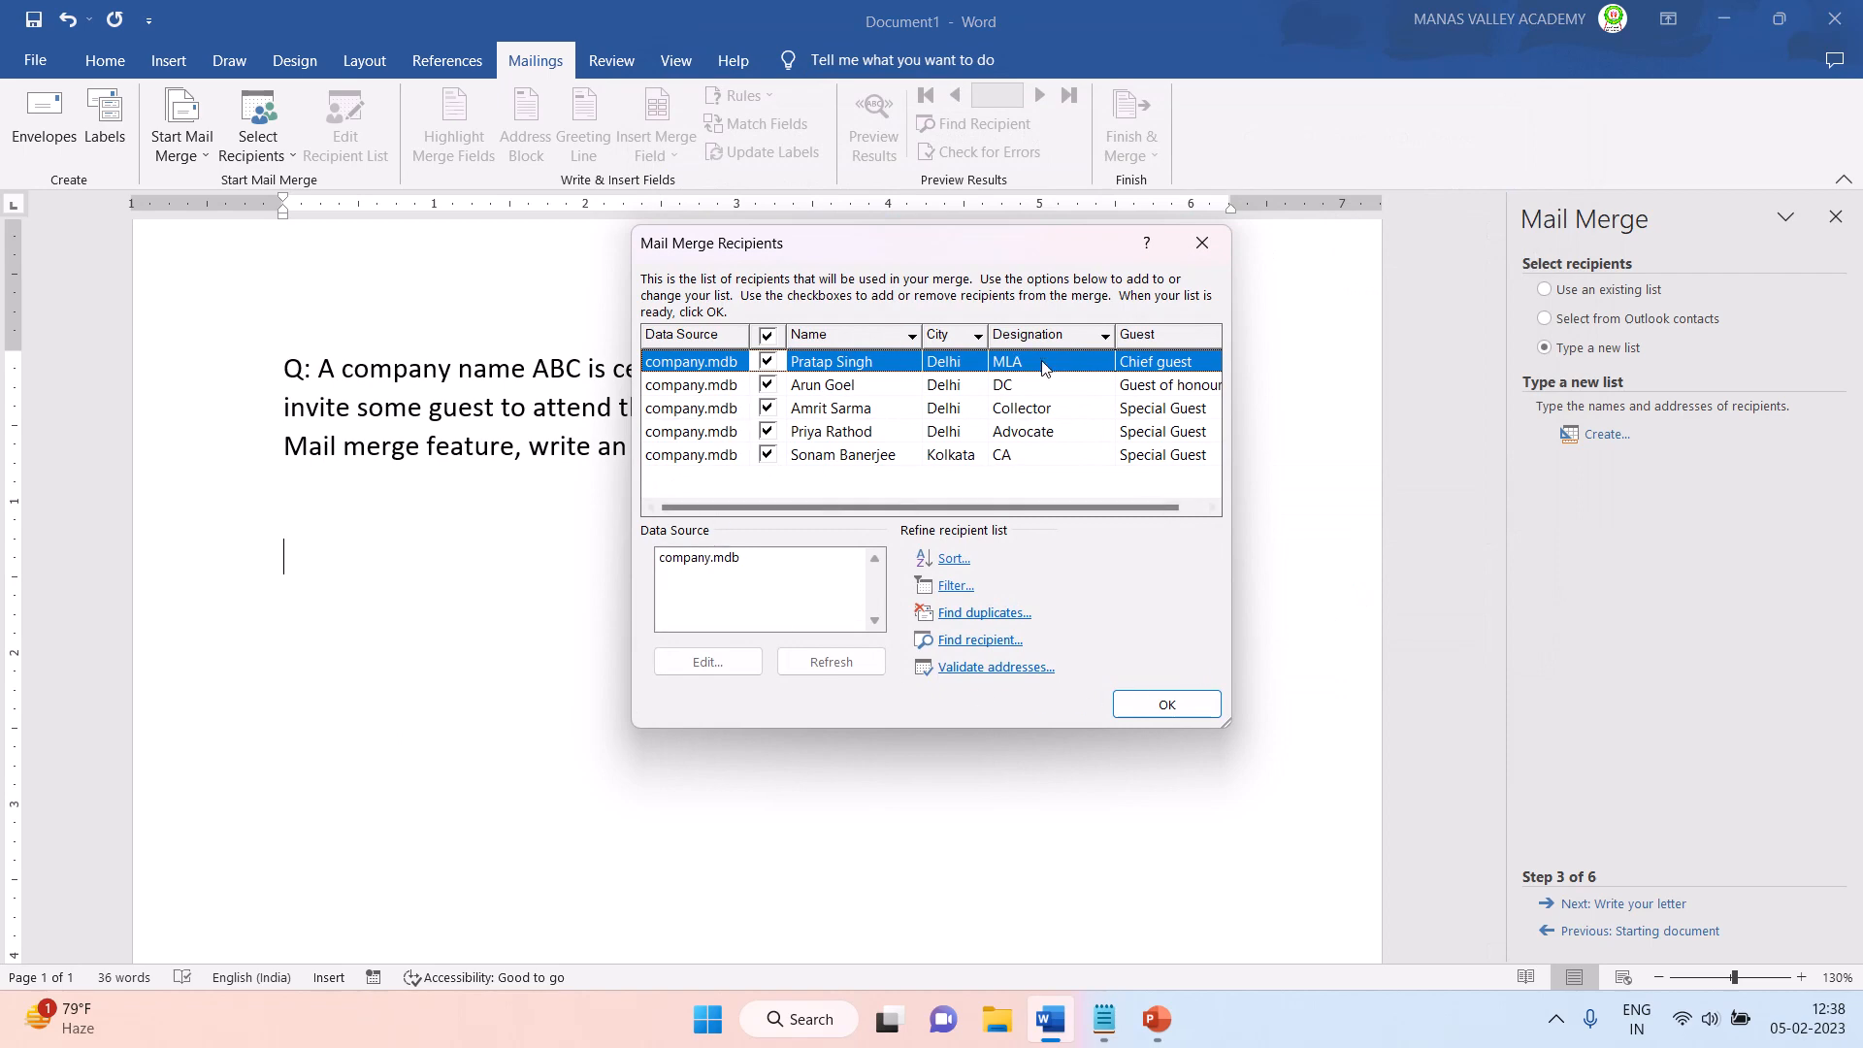
pyautogui.click(1174, 706)
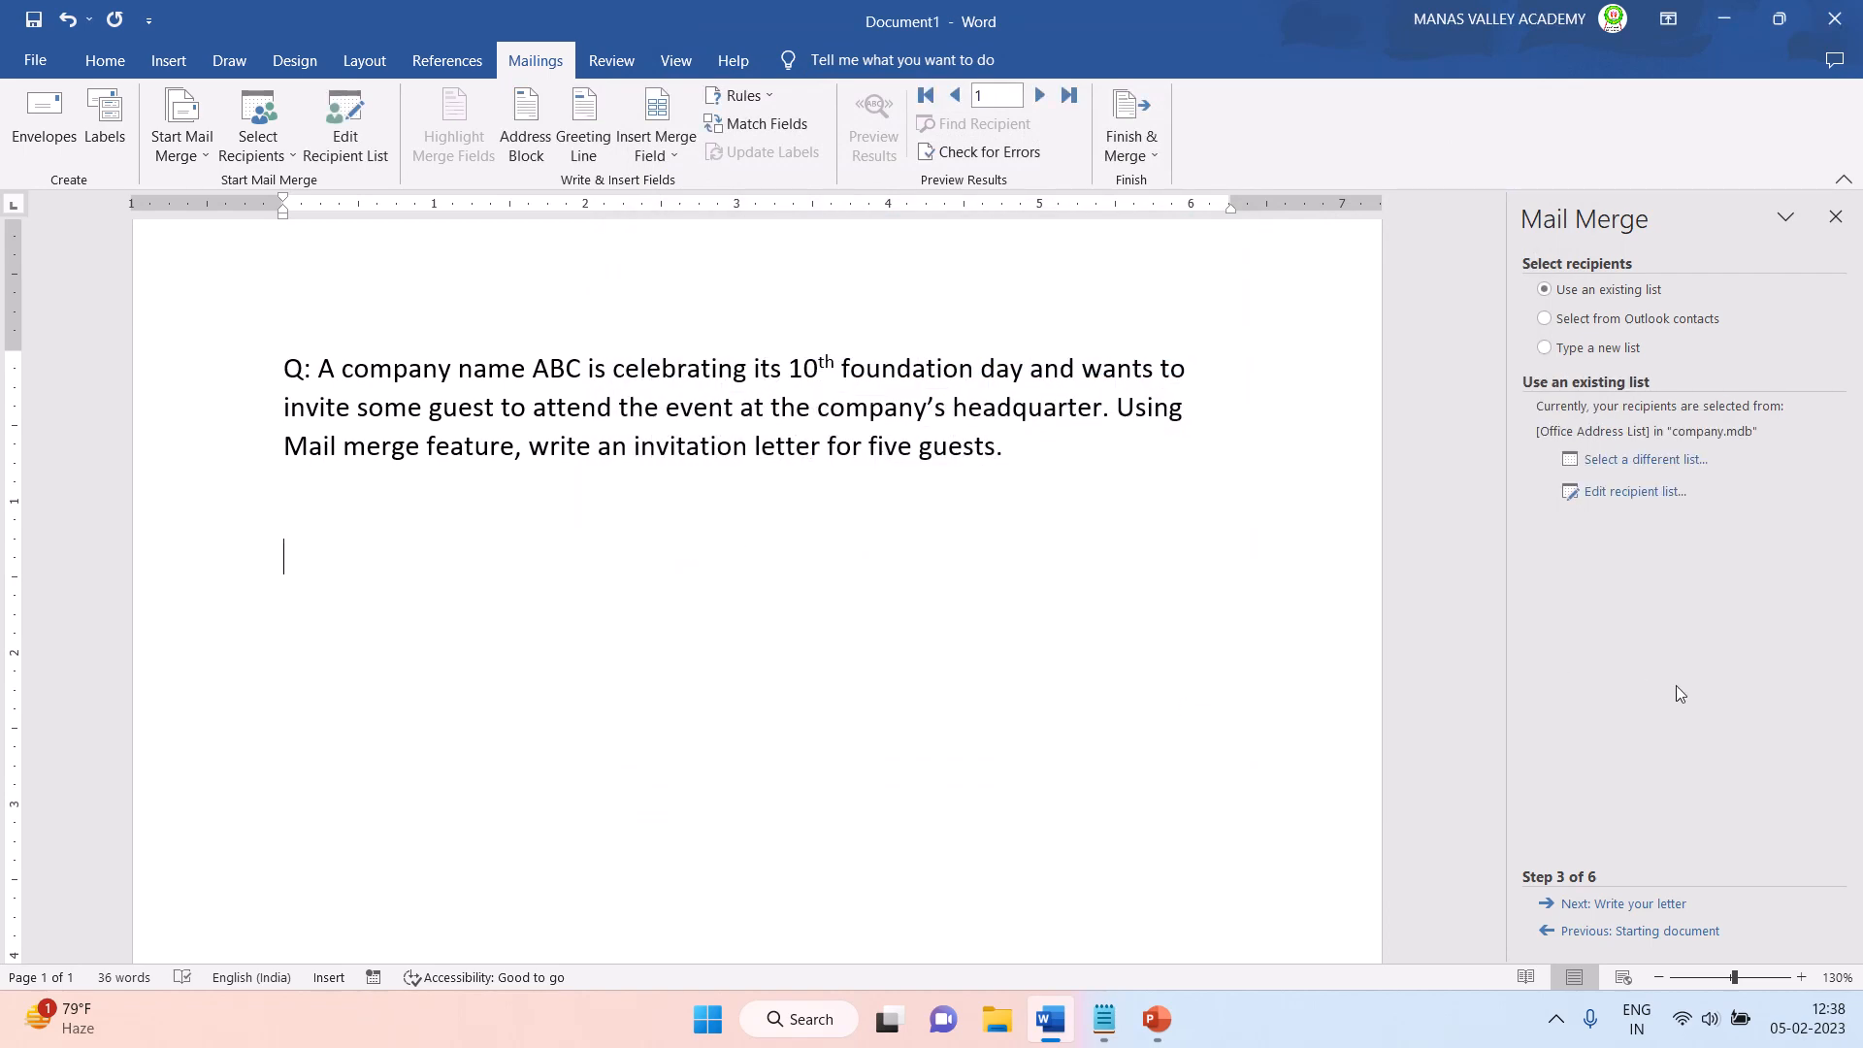
# - Advance the mail merge to writing the letter and paste the entire invitation text from Notepad below the question in Word
pyautogui.click(1595, 907)
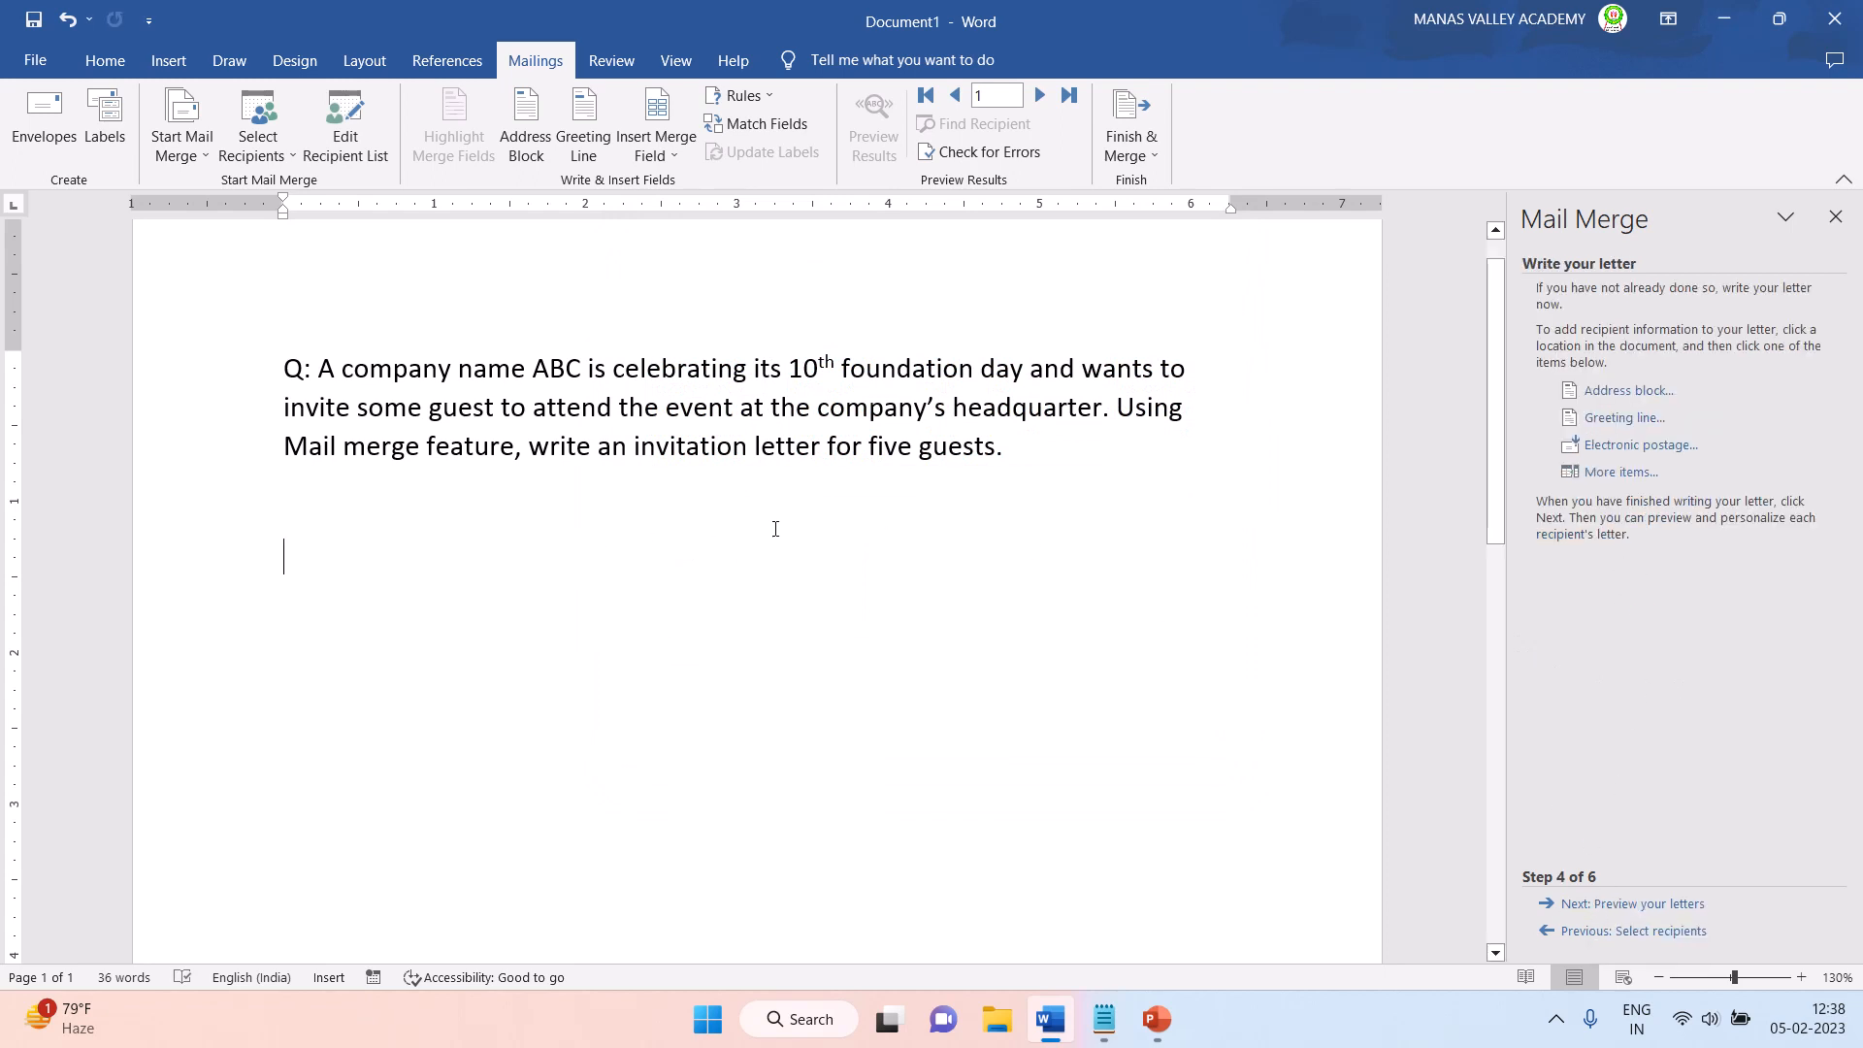
pyautogui.scroll(-1, 534, 622)
pyautogui.scroll(-3, 513, 621)
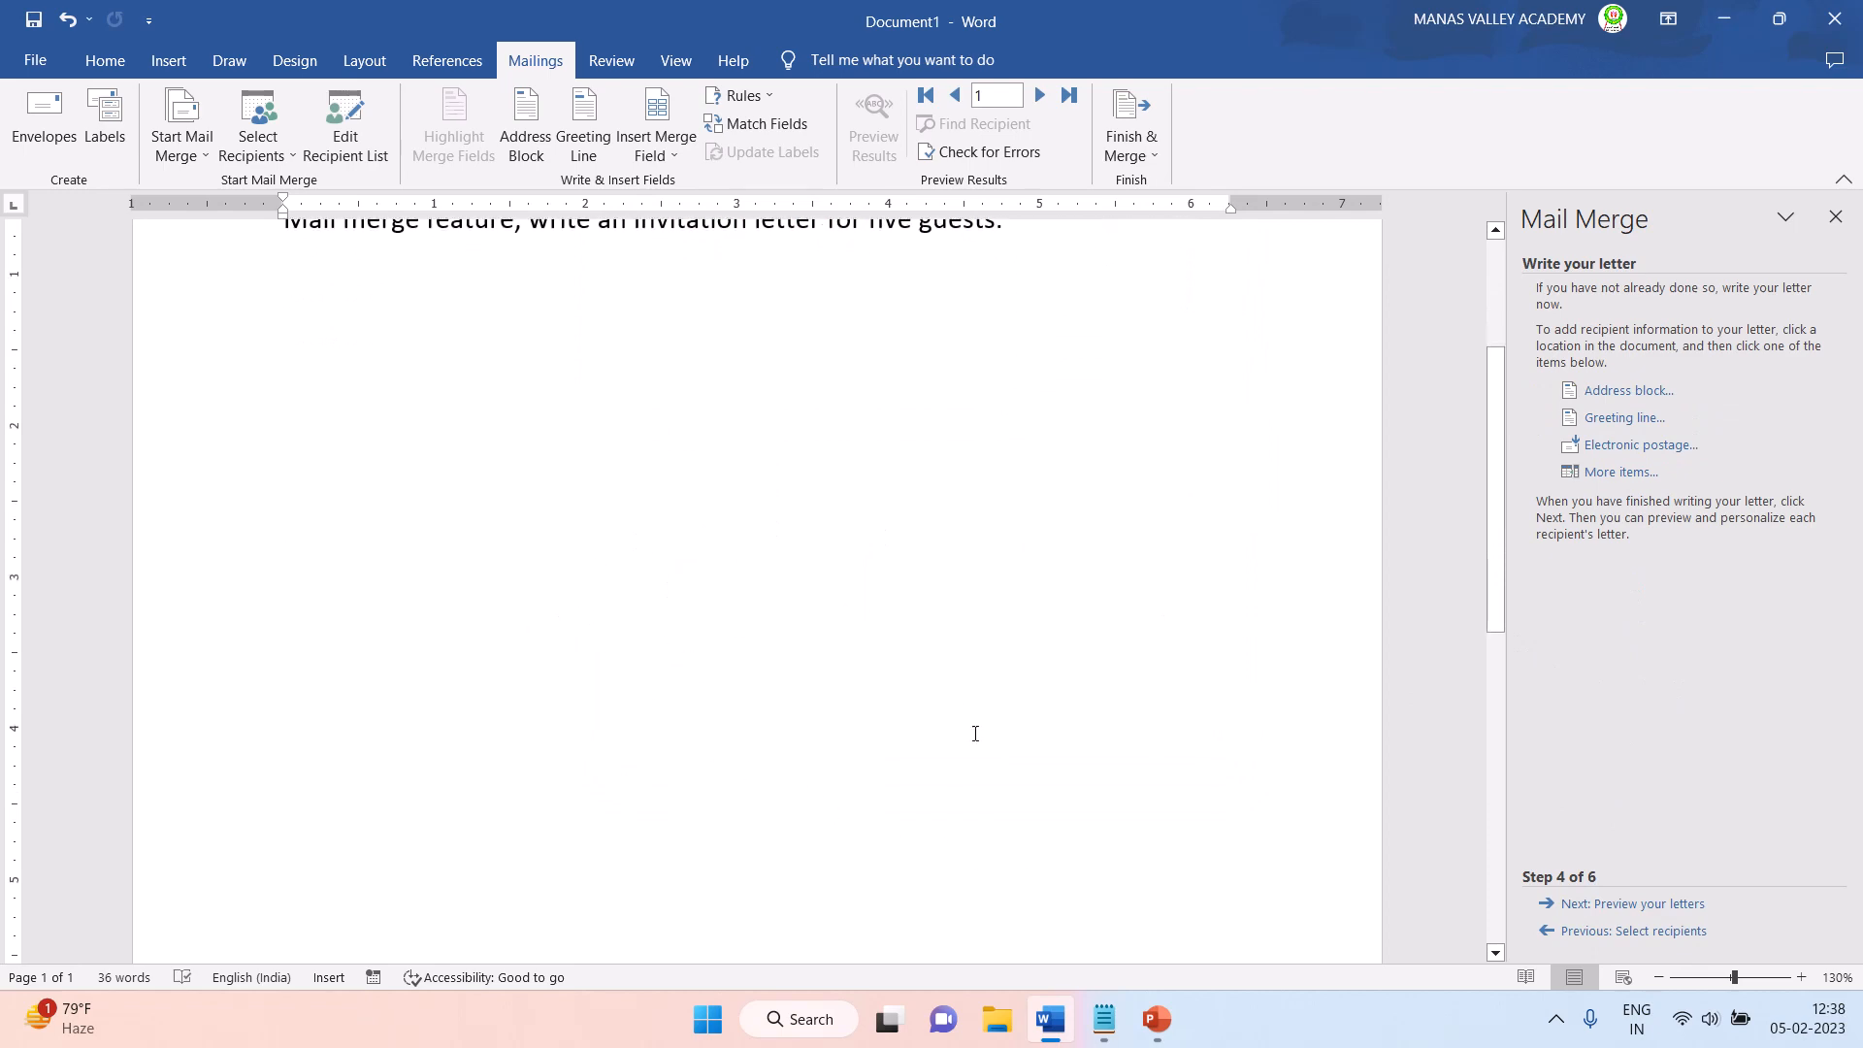
pyautogui.click(1104, 1019)
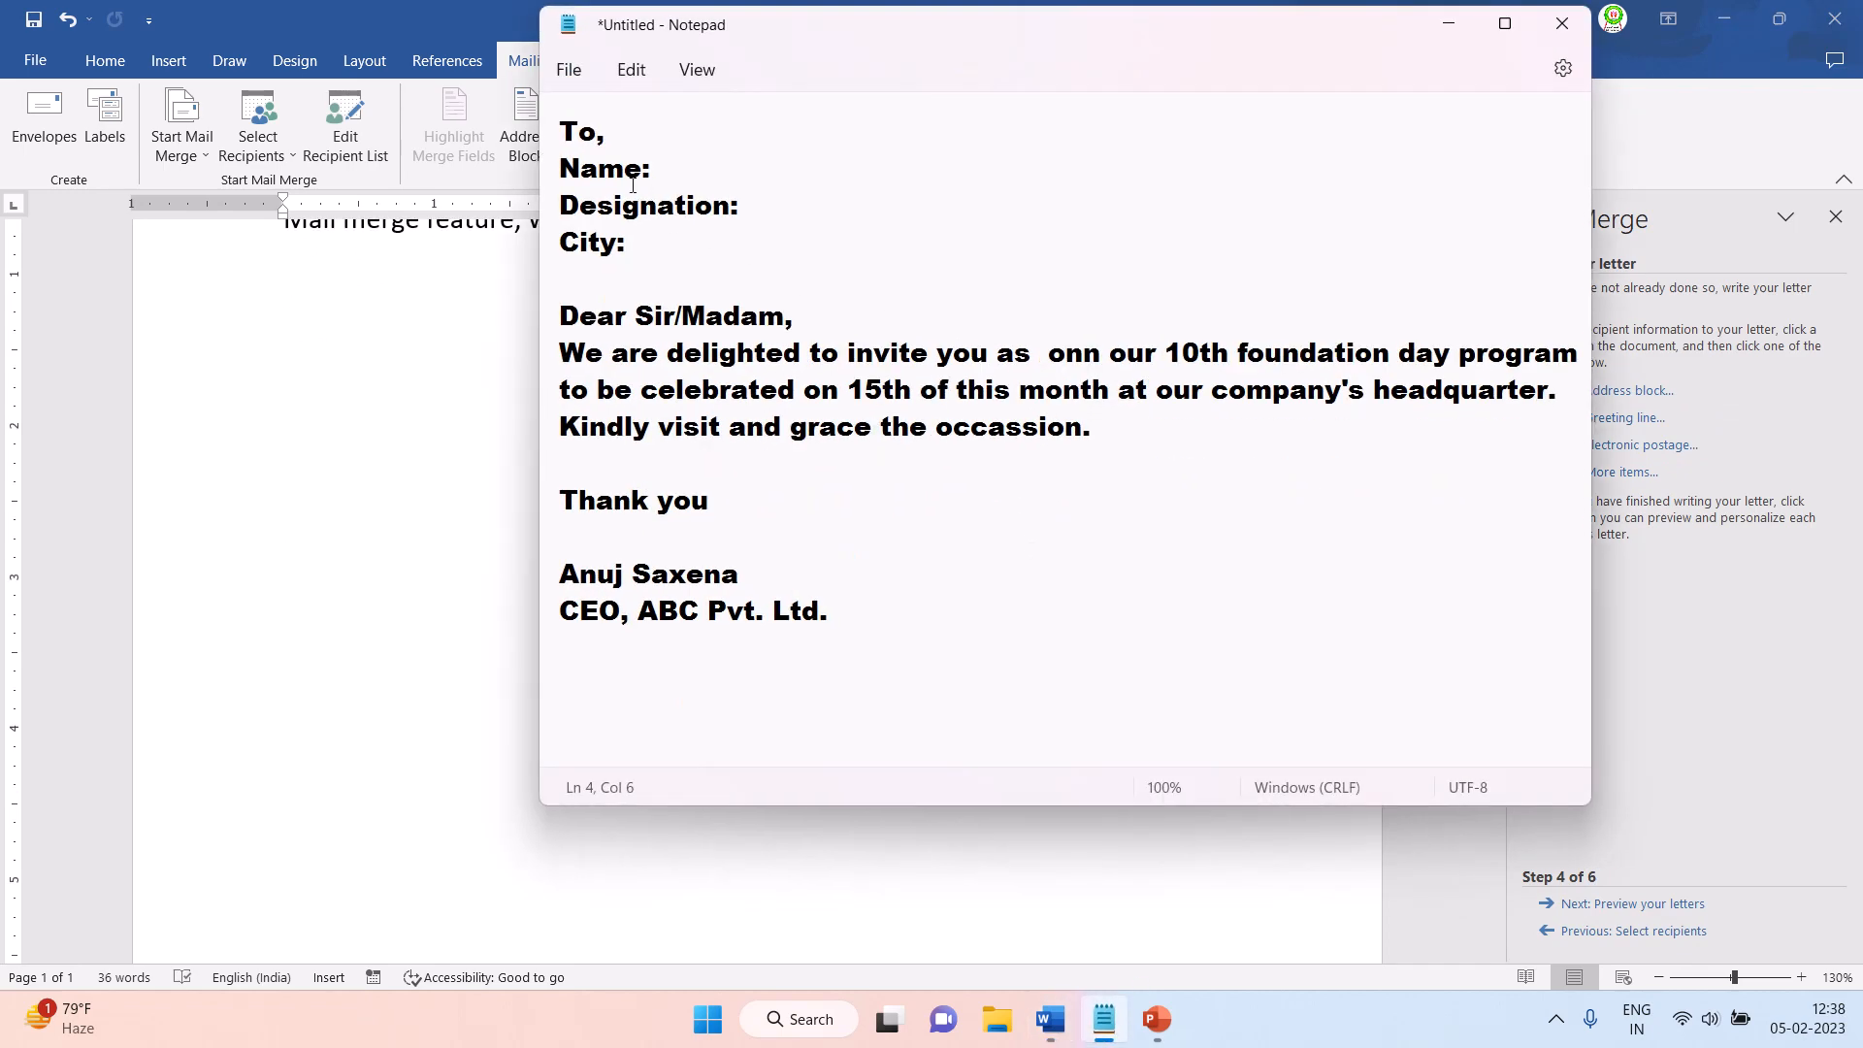
pyautogui.moveTo(567, 132); pyautogui.dragTo(834, 607)
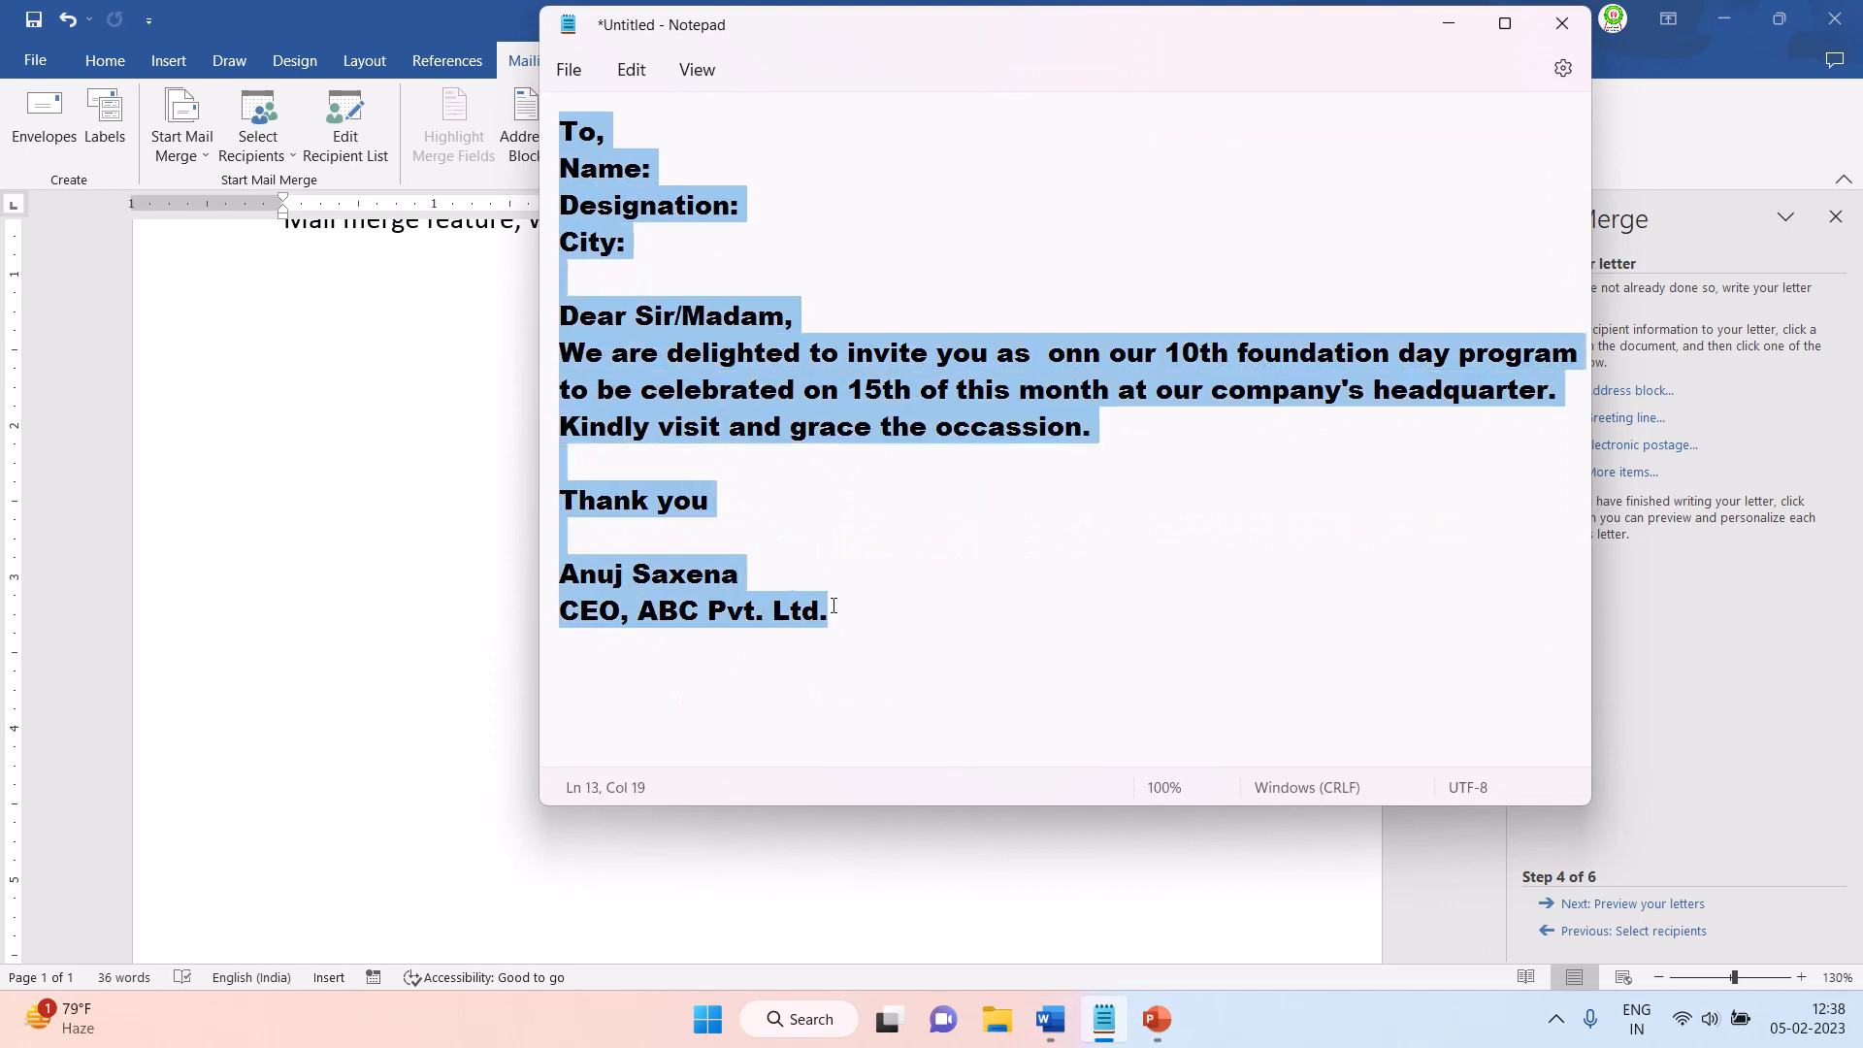
pyautogui.click(423, 377)
pyautogui.write("To, Name: Designation: City:  Dear Sir/Madam, We are delighted to invite you as  onn our 10th foundation day program to be celebrated on 15th of this month at our company's headquarter. Kindly visit and grace the occassion.  Thank you  Anuj Saxena CEO, ABC Pvt. Ltd.")
pyautogui.scroll(3, 535, 507)
pyautogui.scroll(-2, 536, 508)
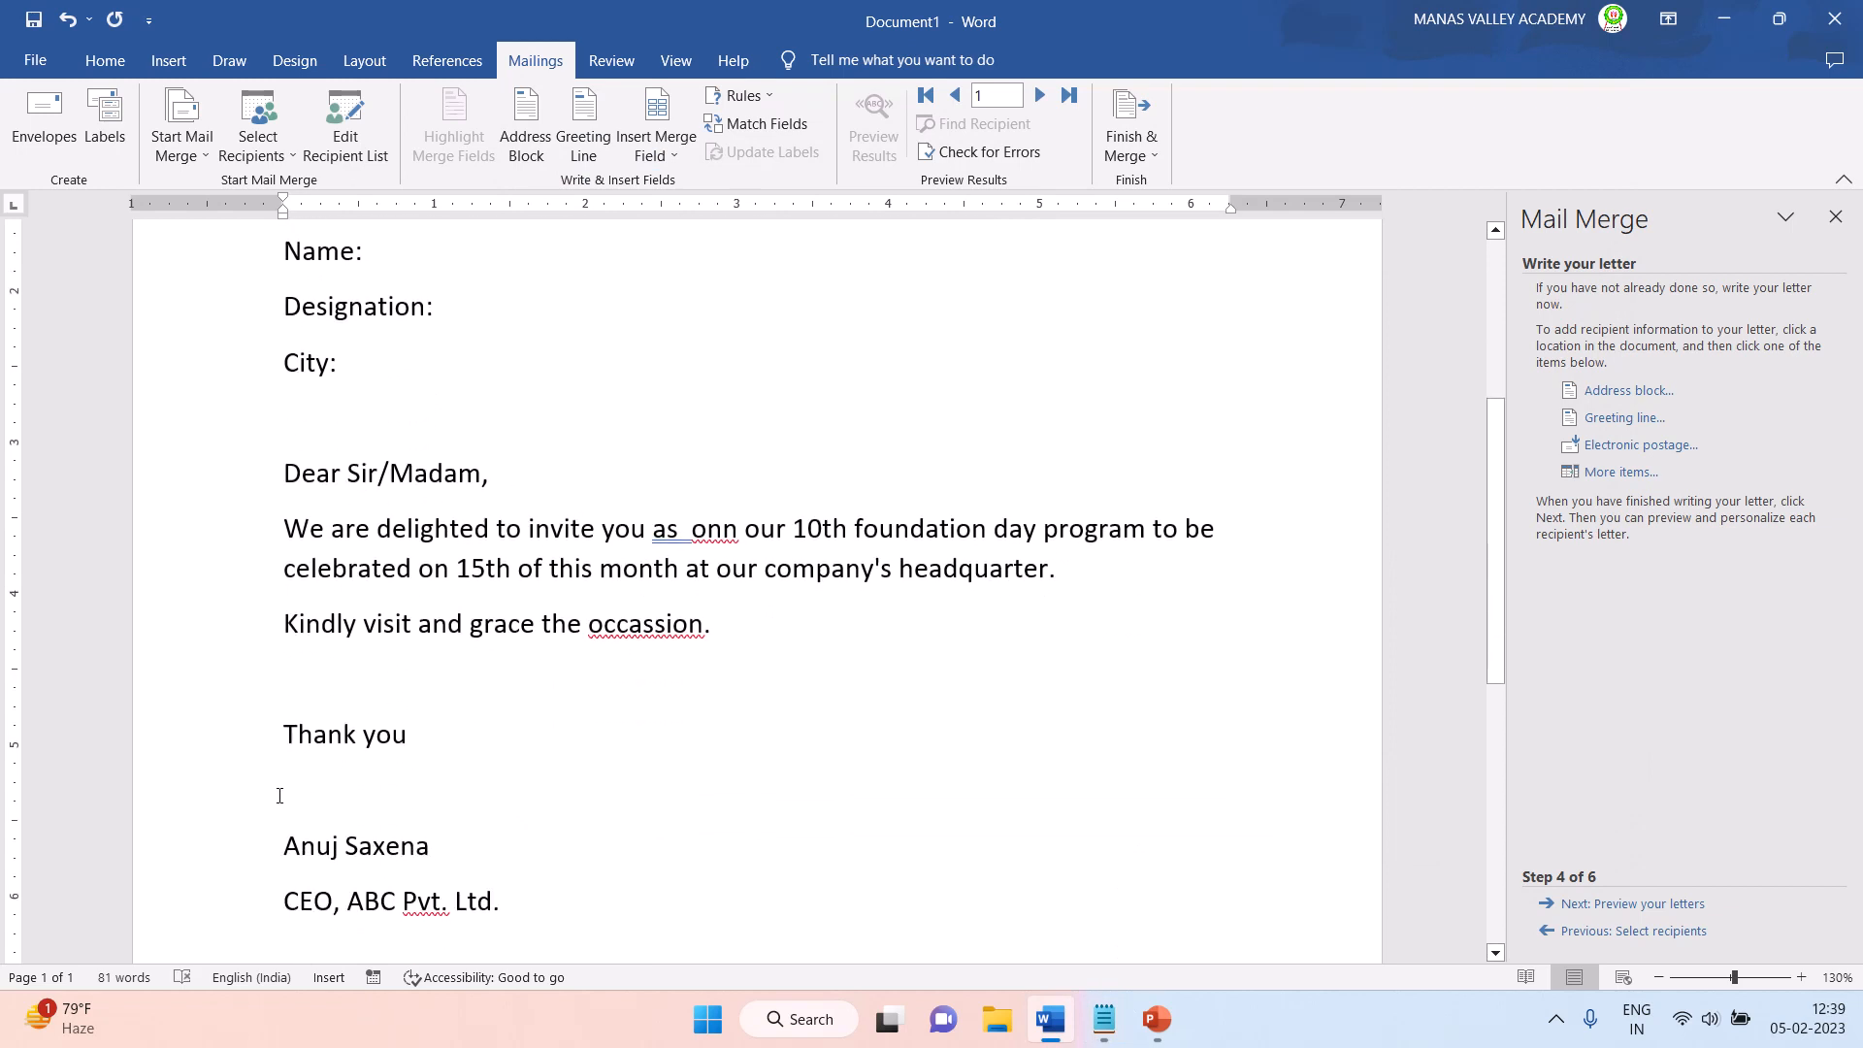
# - Remove the blank lines above "Thank you" and above the sender's name in the letter
pyautogui.click(277, 679)
pyautogui.press('BackSpace')
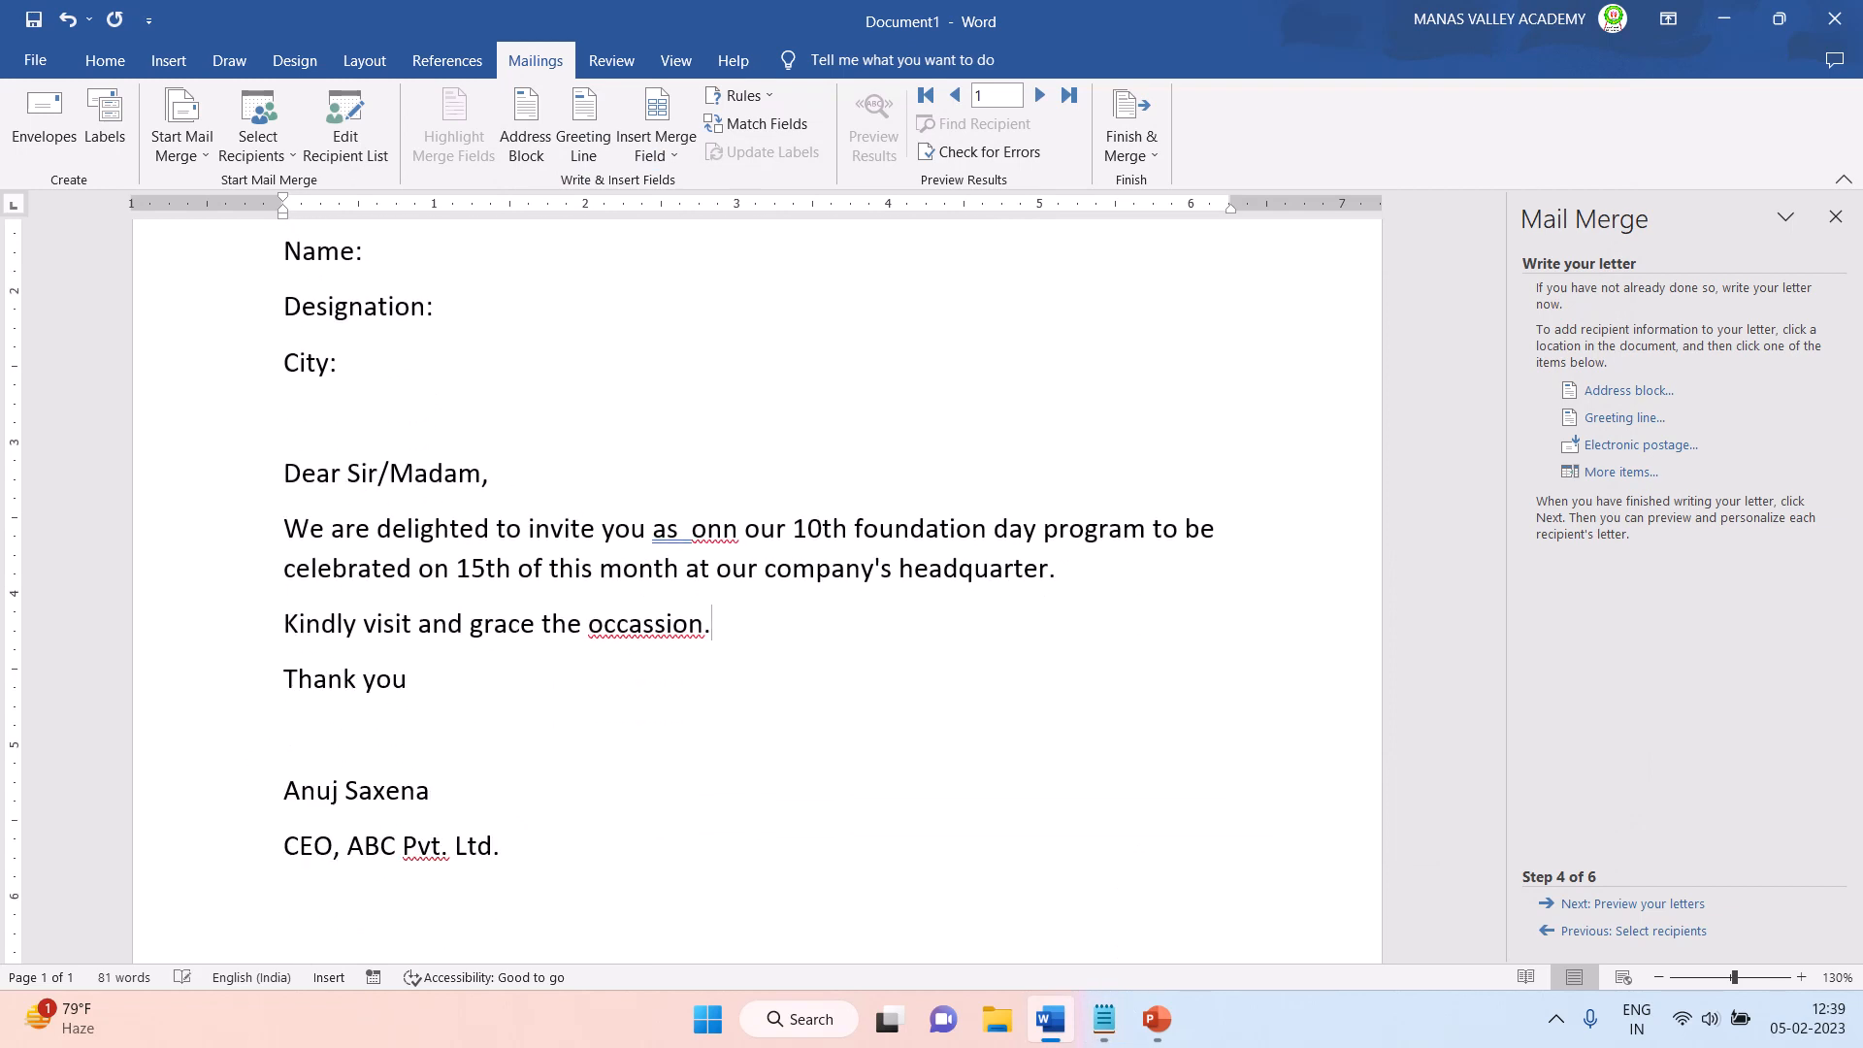
pyautogui.press('Down')
pyautogui.press('Down')
pyautogui.press('BackSpace')
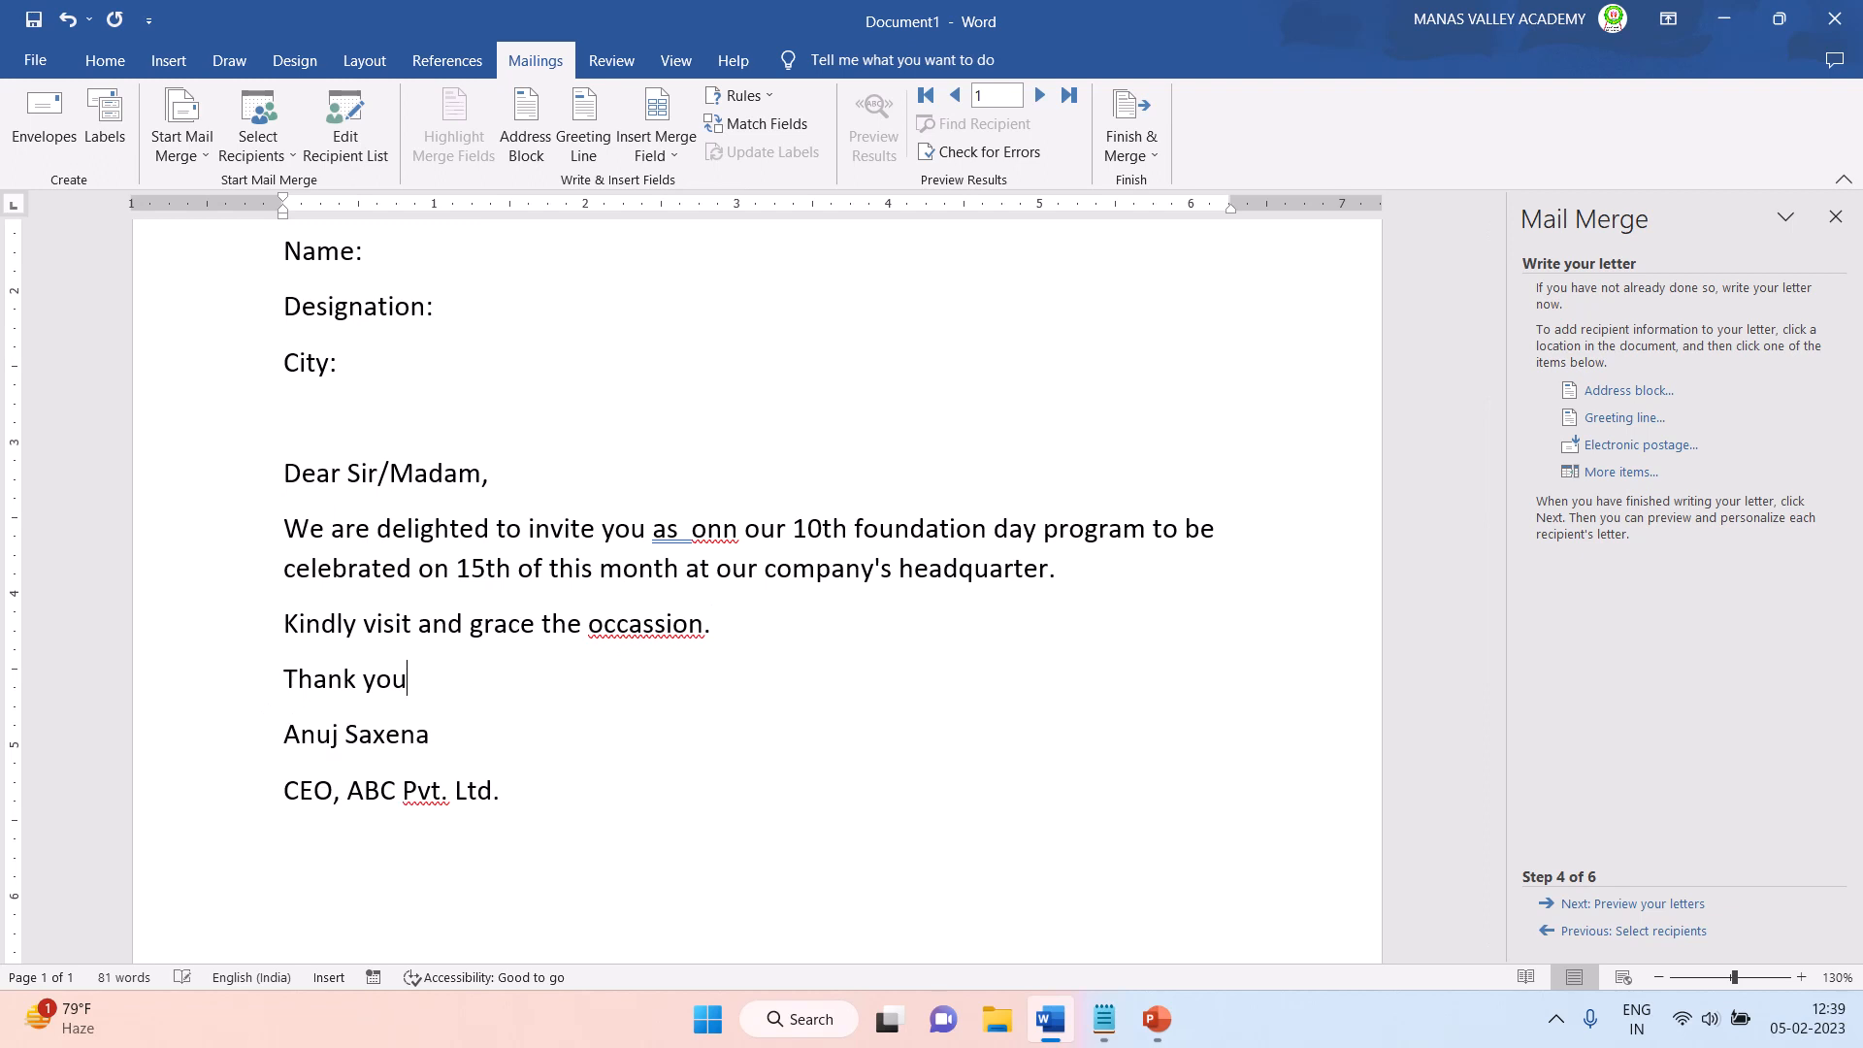
# - Review the Name, Designation and City lines and the word "as" in the letter as places for merge fields
pyautogui.scroll(2, 356, 378)
pyautogui.scroll(-1, 357, 379)
pyautogui.moveTo(283, 328); pyautogui.dragTo(363, 330)
pyautogui.moveTo(283, 384); pyautogui.dragTo(364, 384)
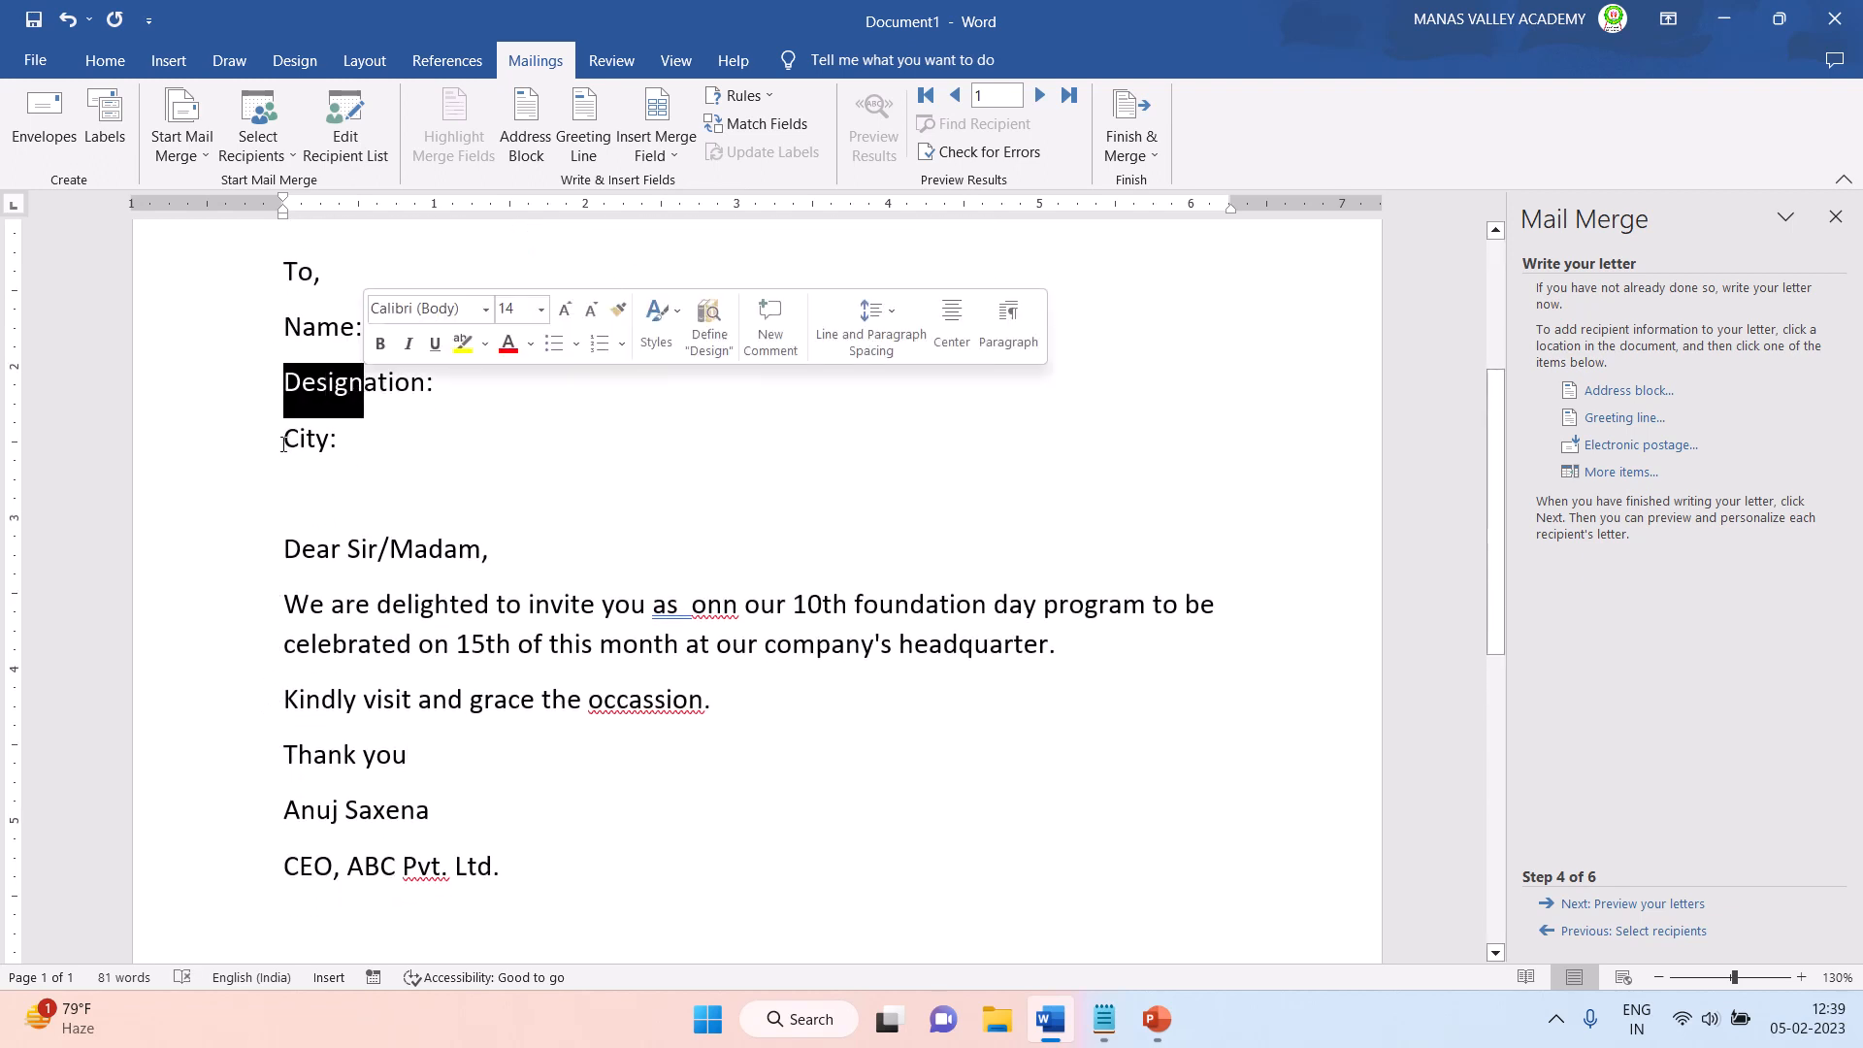
pyautogui.moveTo(284, 444); pyautogui.dragTo(337, 444)
pyautogui.click(315, 328)
pyautogui.click(369, 319)
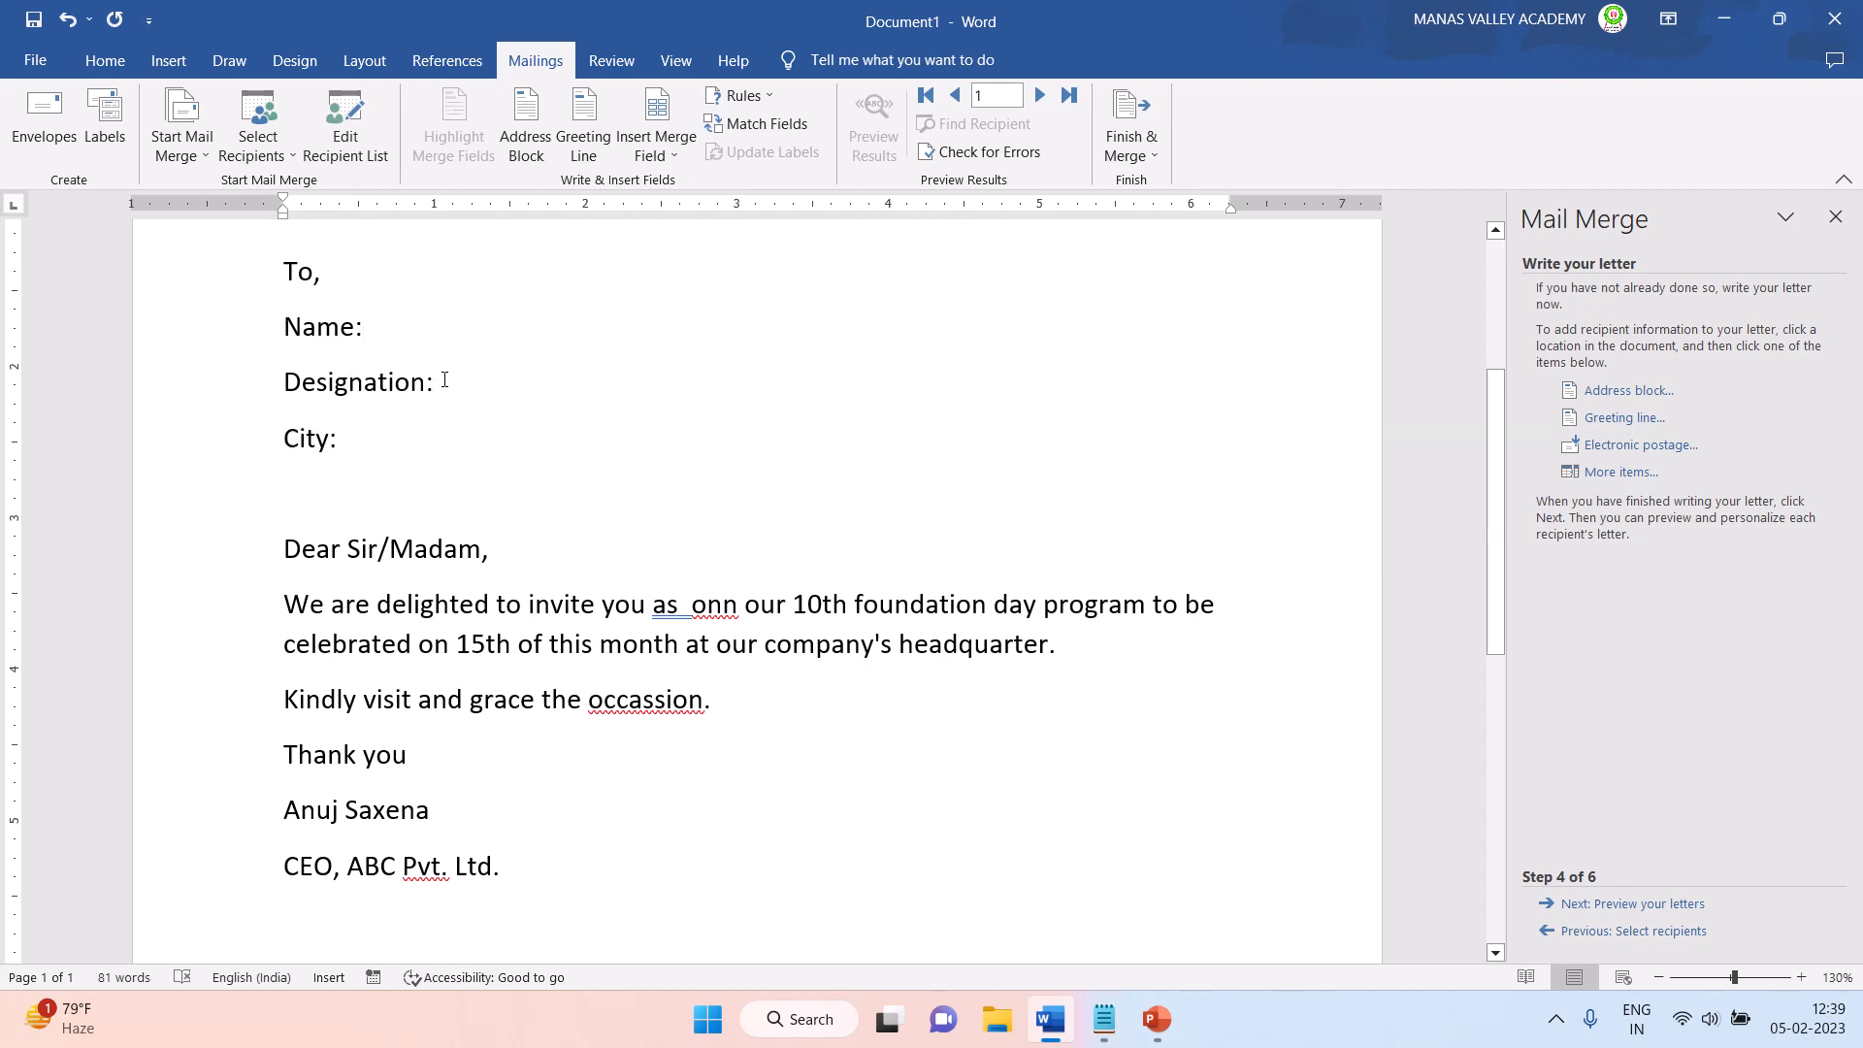
pyautogui.click(394, 444)
pyautogui.moveTo(652, 604)
pyautogui.mouseDown()
pyautogui.moveTo(740, 607)
pyautogui.moveTo(682, 611)
pyautogui.mouseUp()
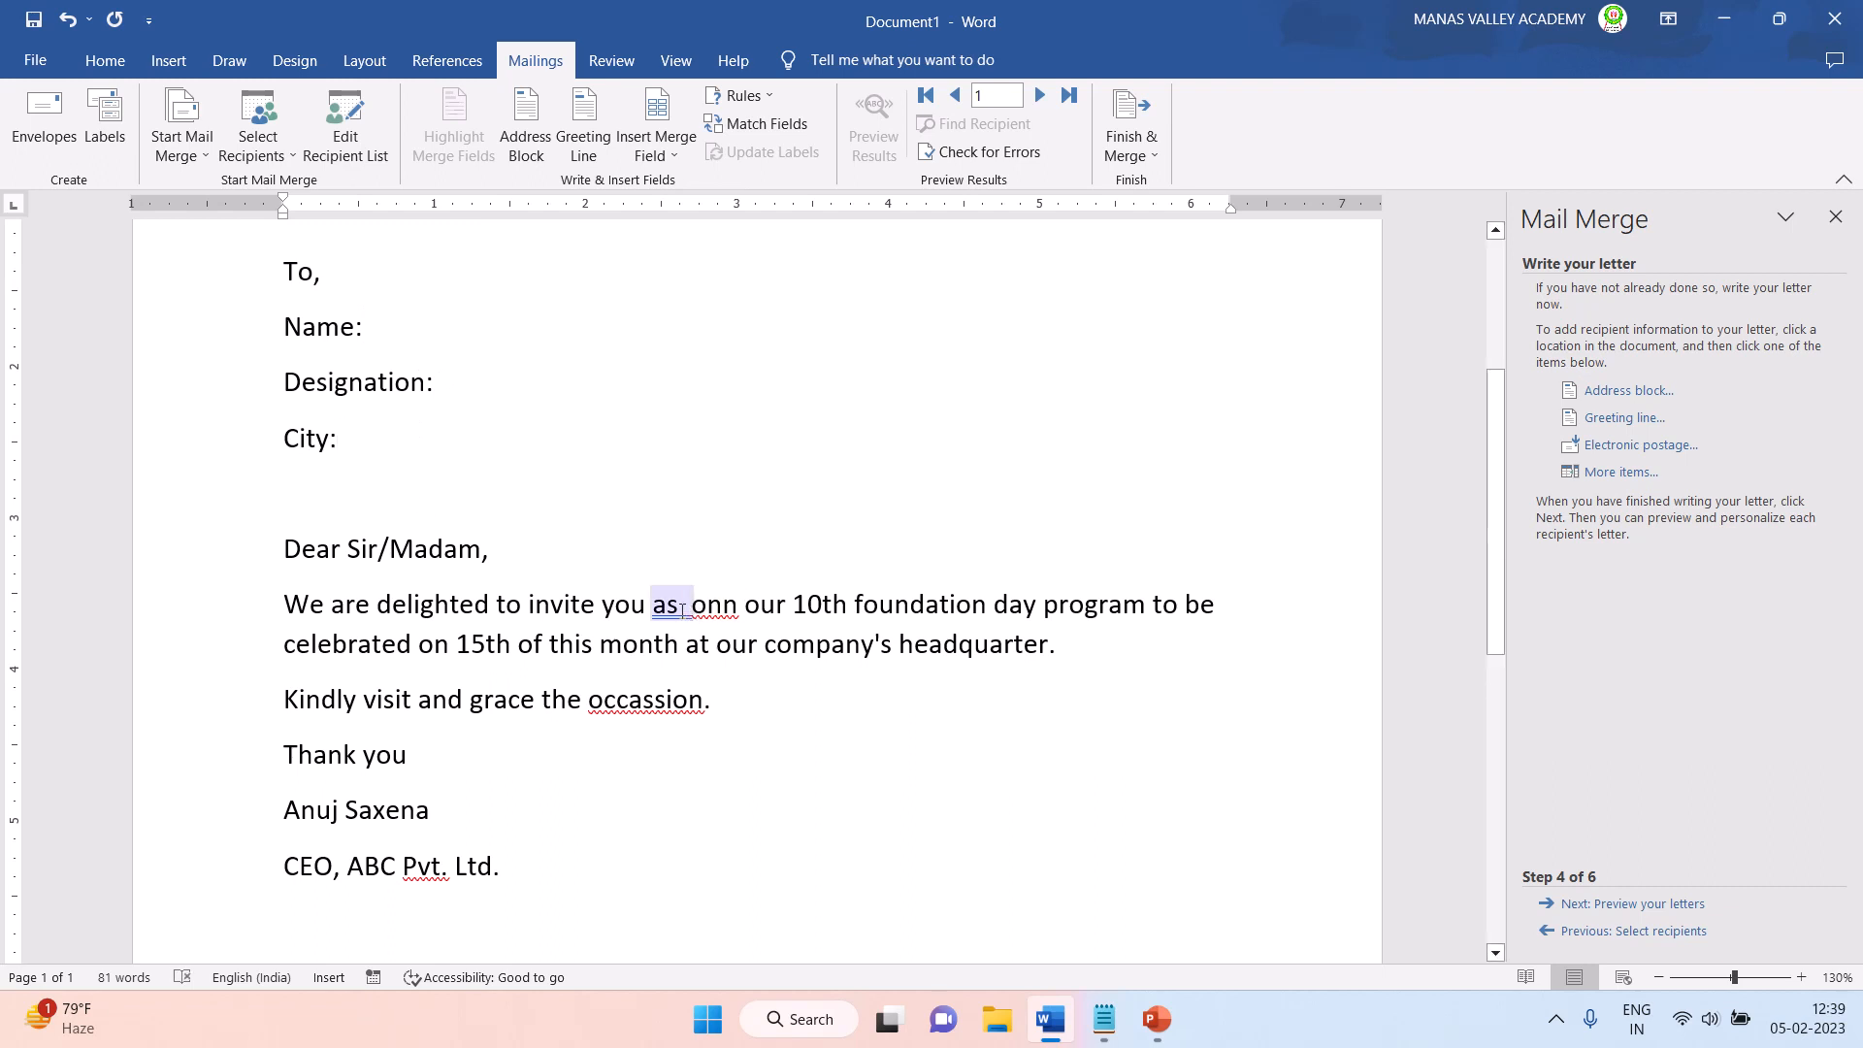
# - Correct the misspelled words in the letter body to "on" and "occasion"
pyautogui.click(738, 606)
pyautogui.press('BackSpace')
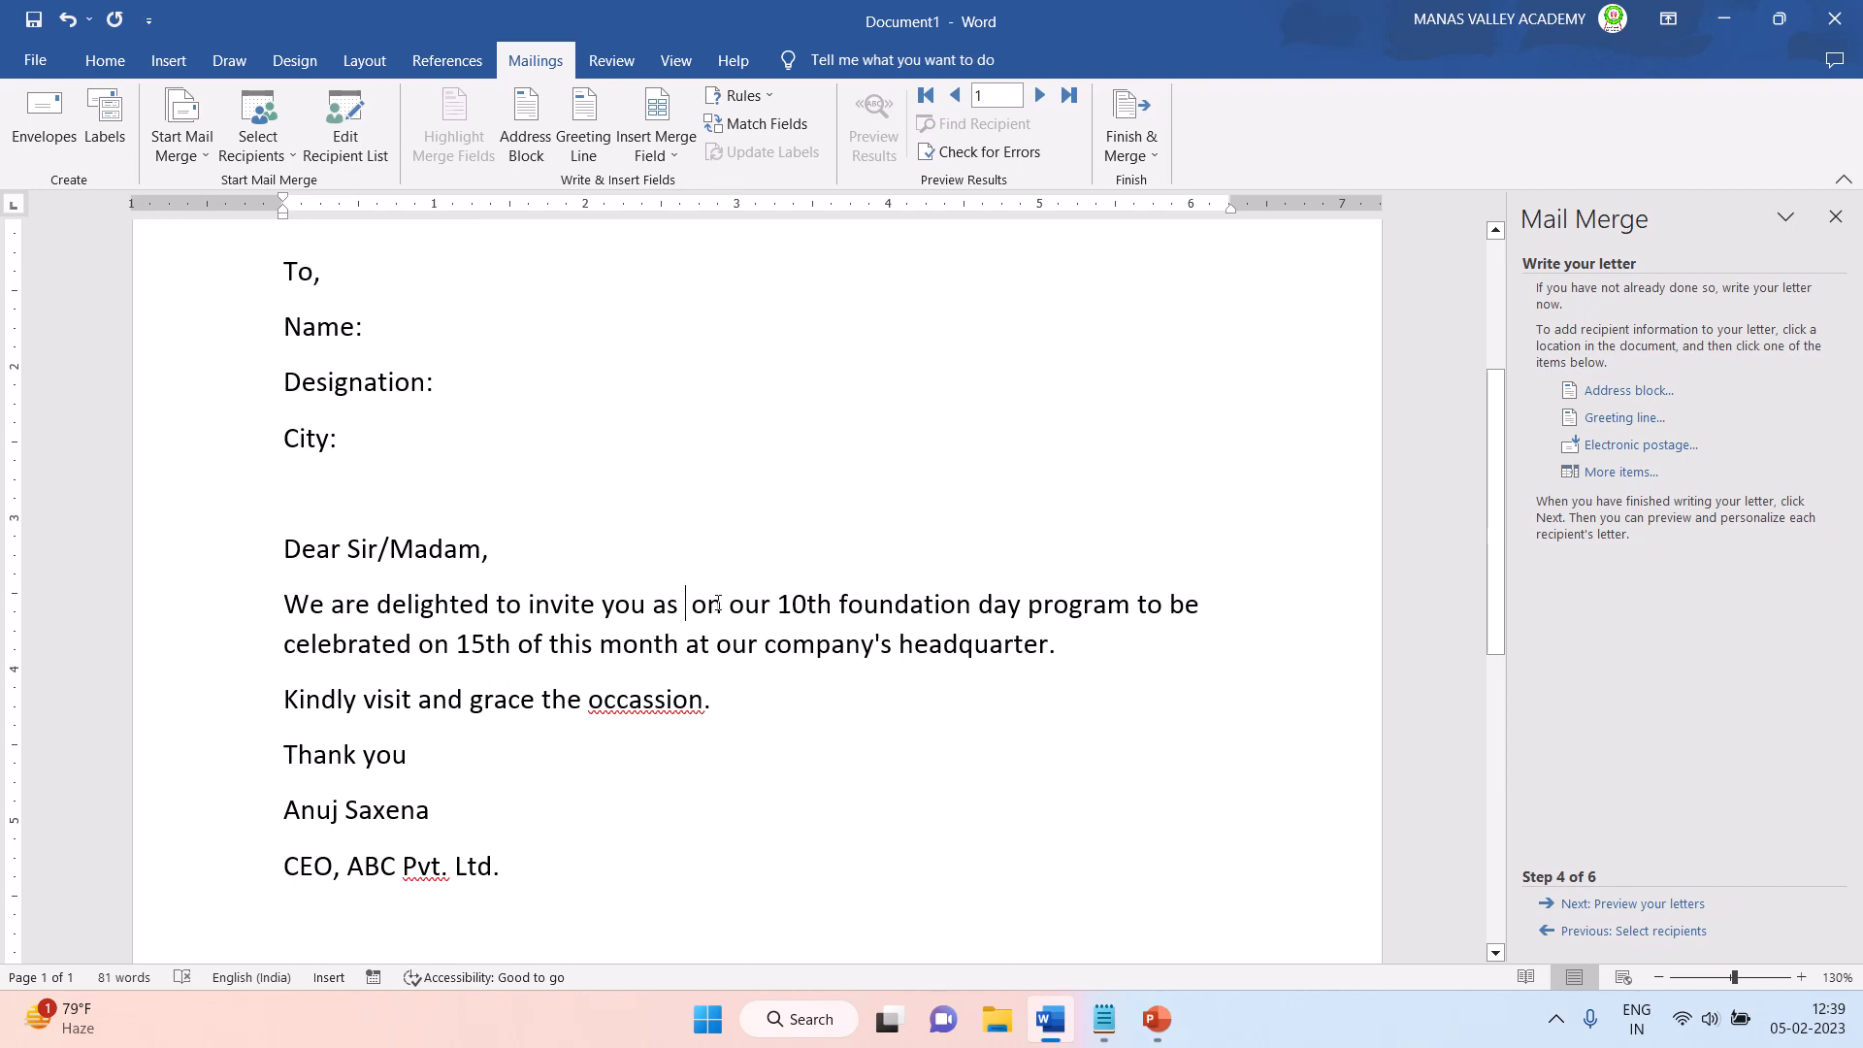
pyautogui.rightClick(634, 703)
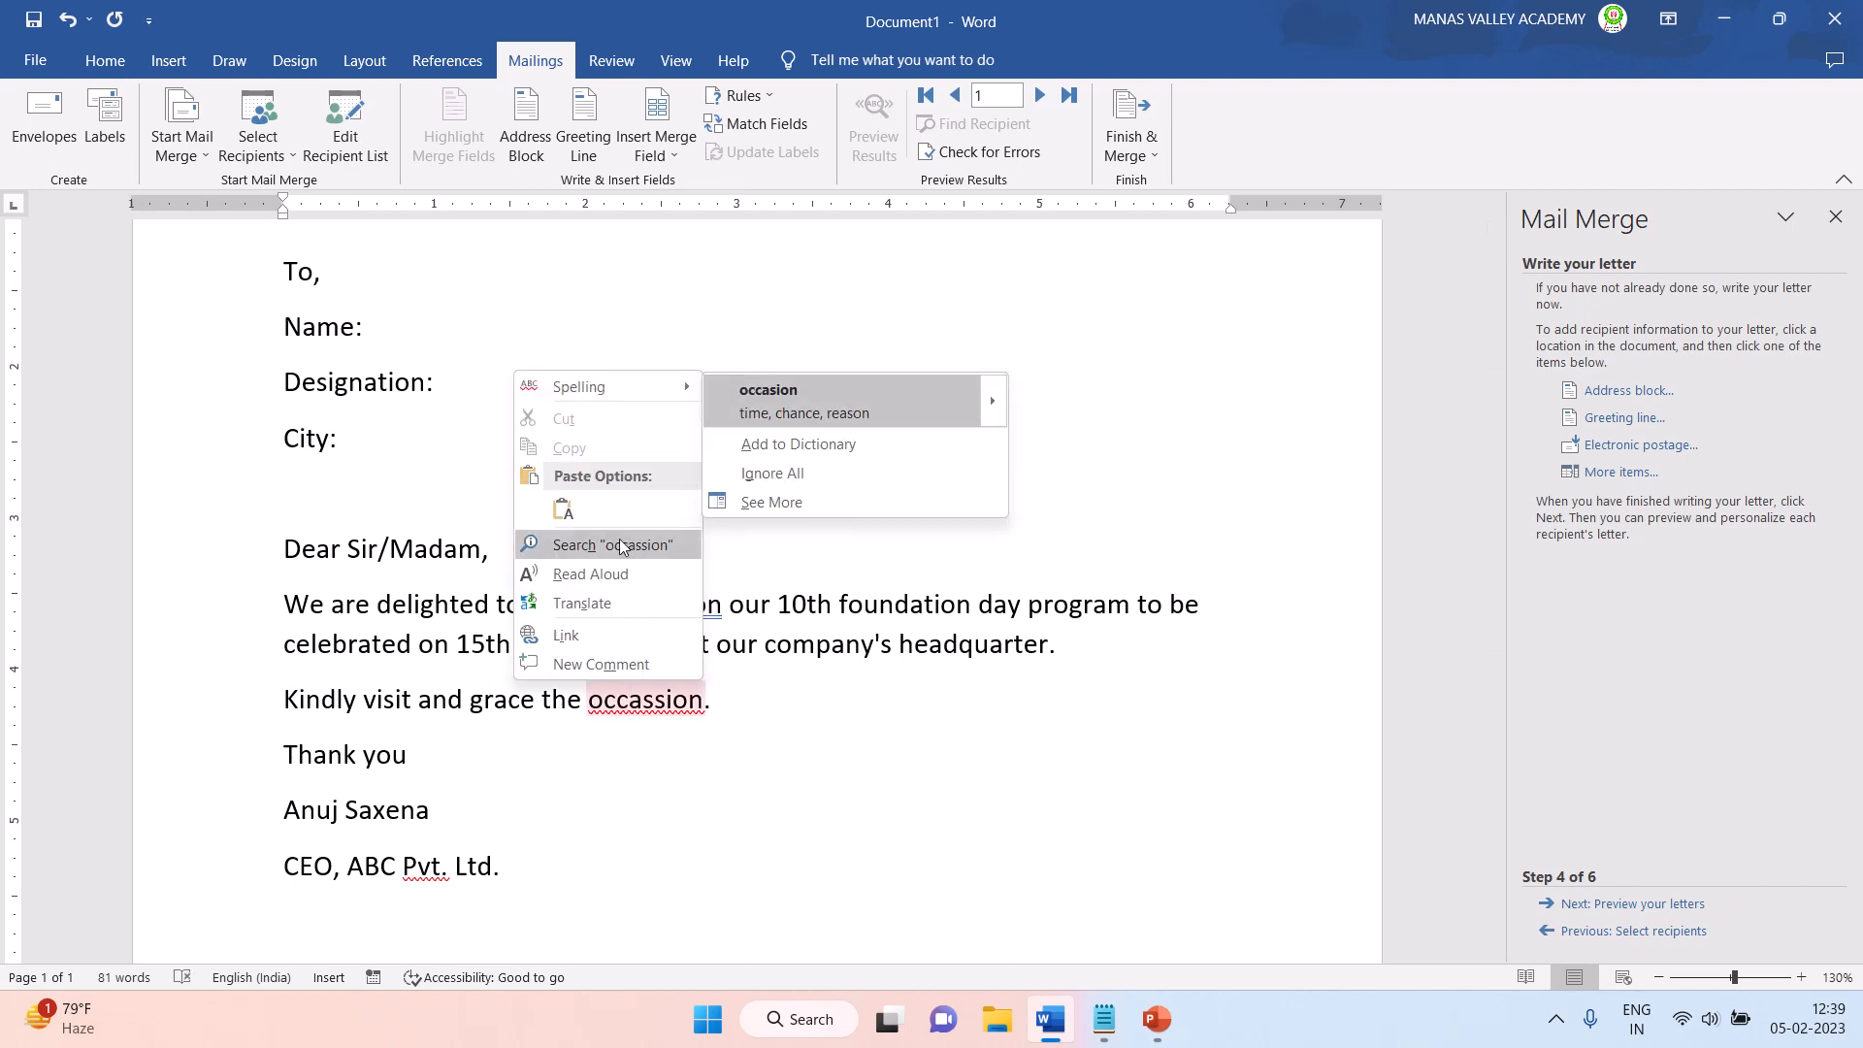
pyautogui.click(803, 401)
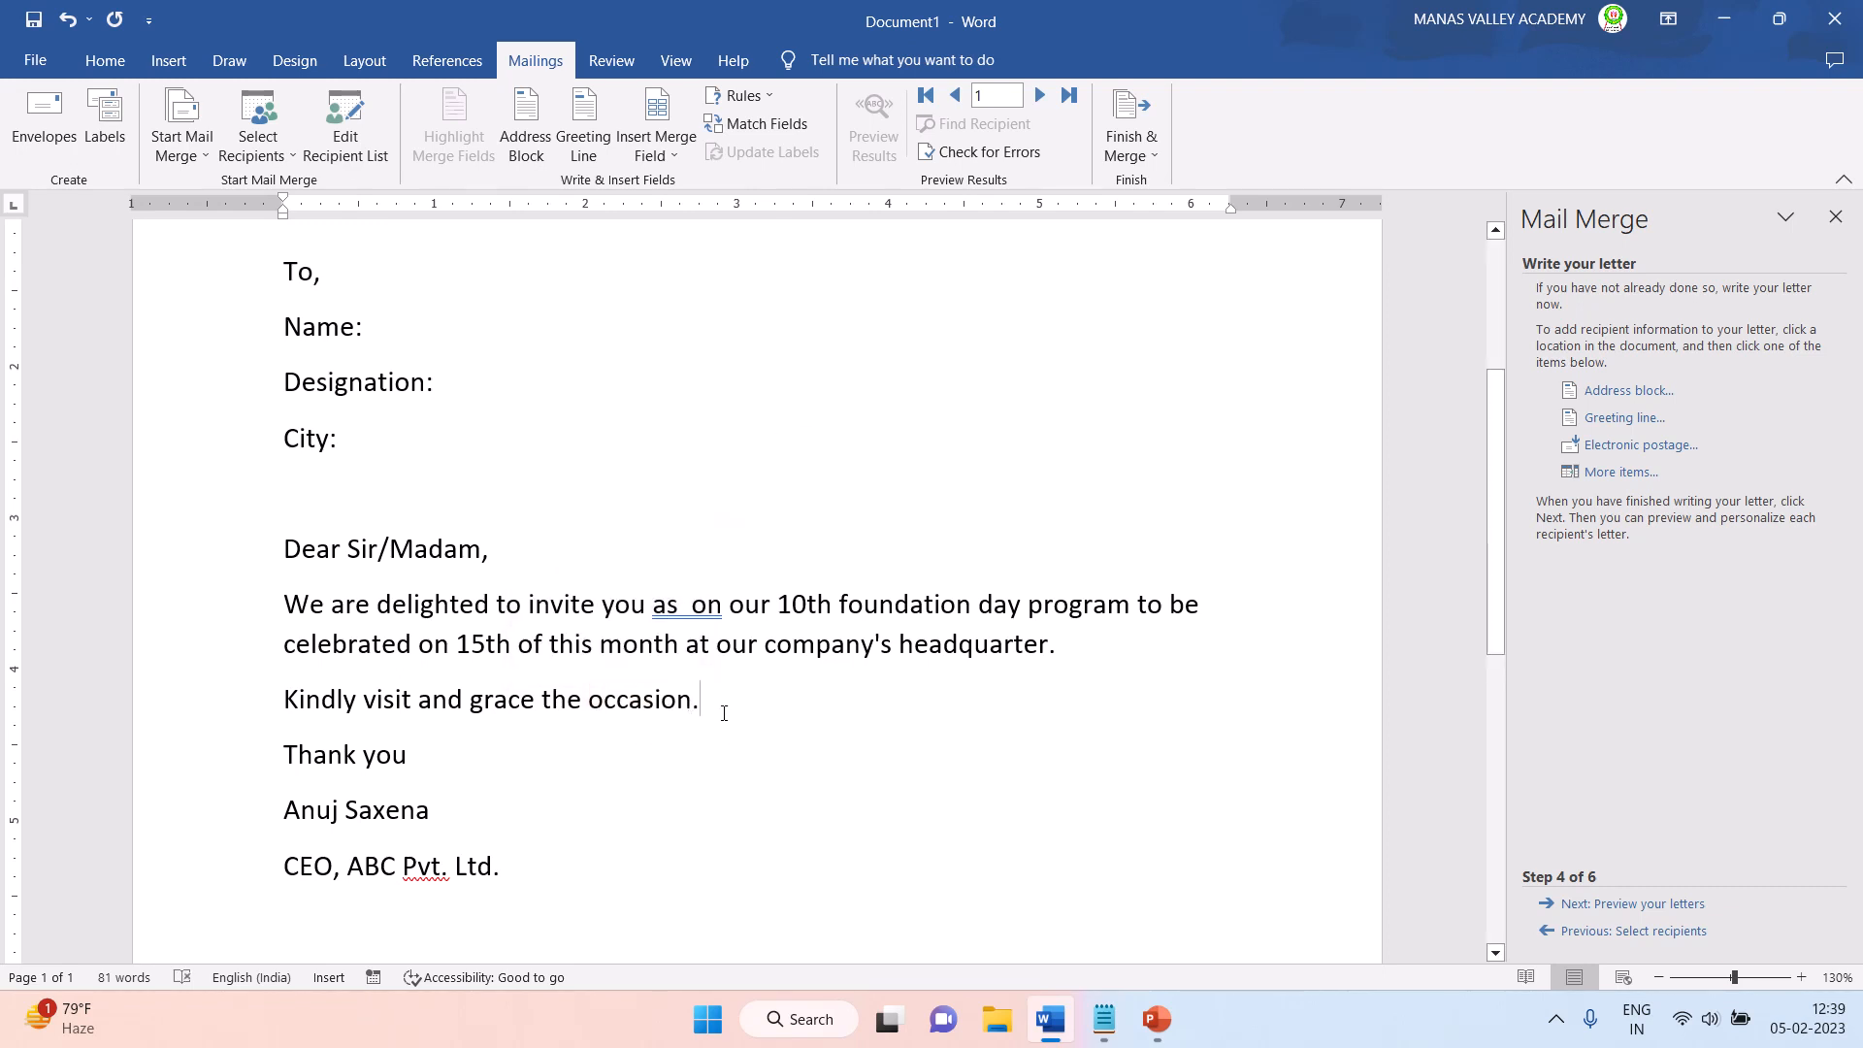
# - Insert the Name merge field after the "Name:" label in the letter
pyautogui.click(416, 327)
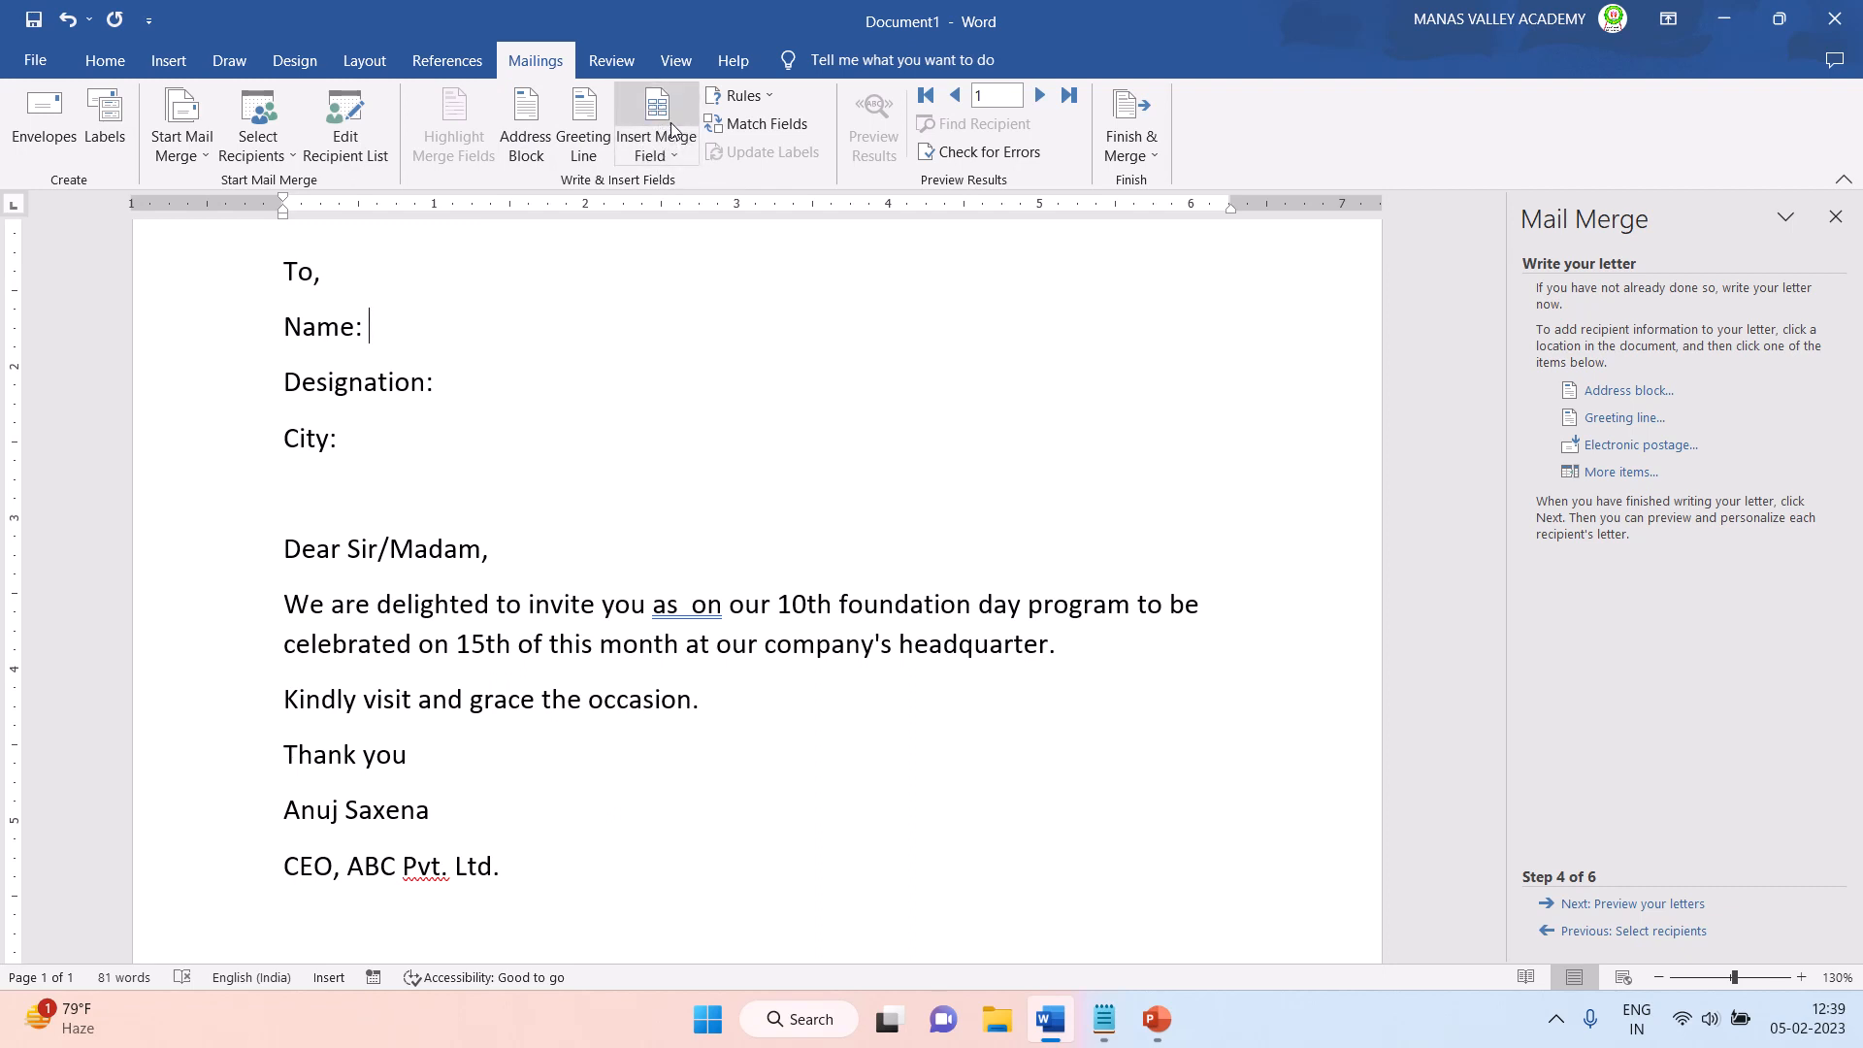
pyautogui.click(664, 158)
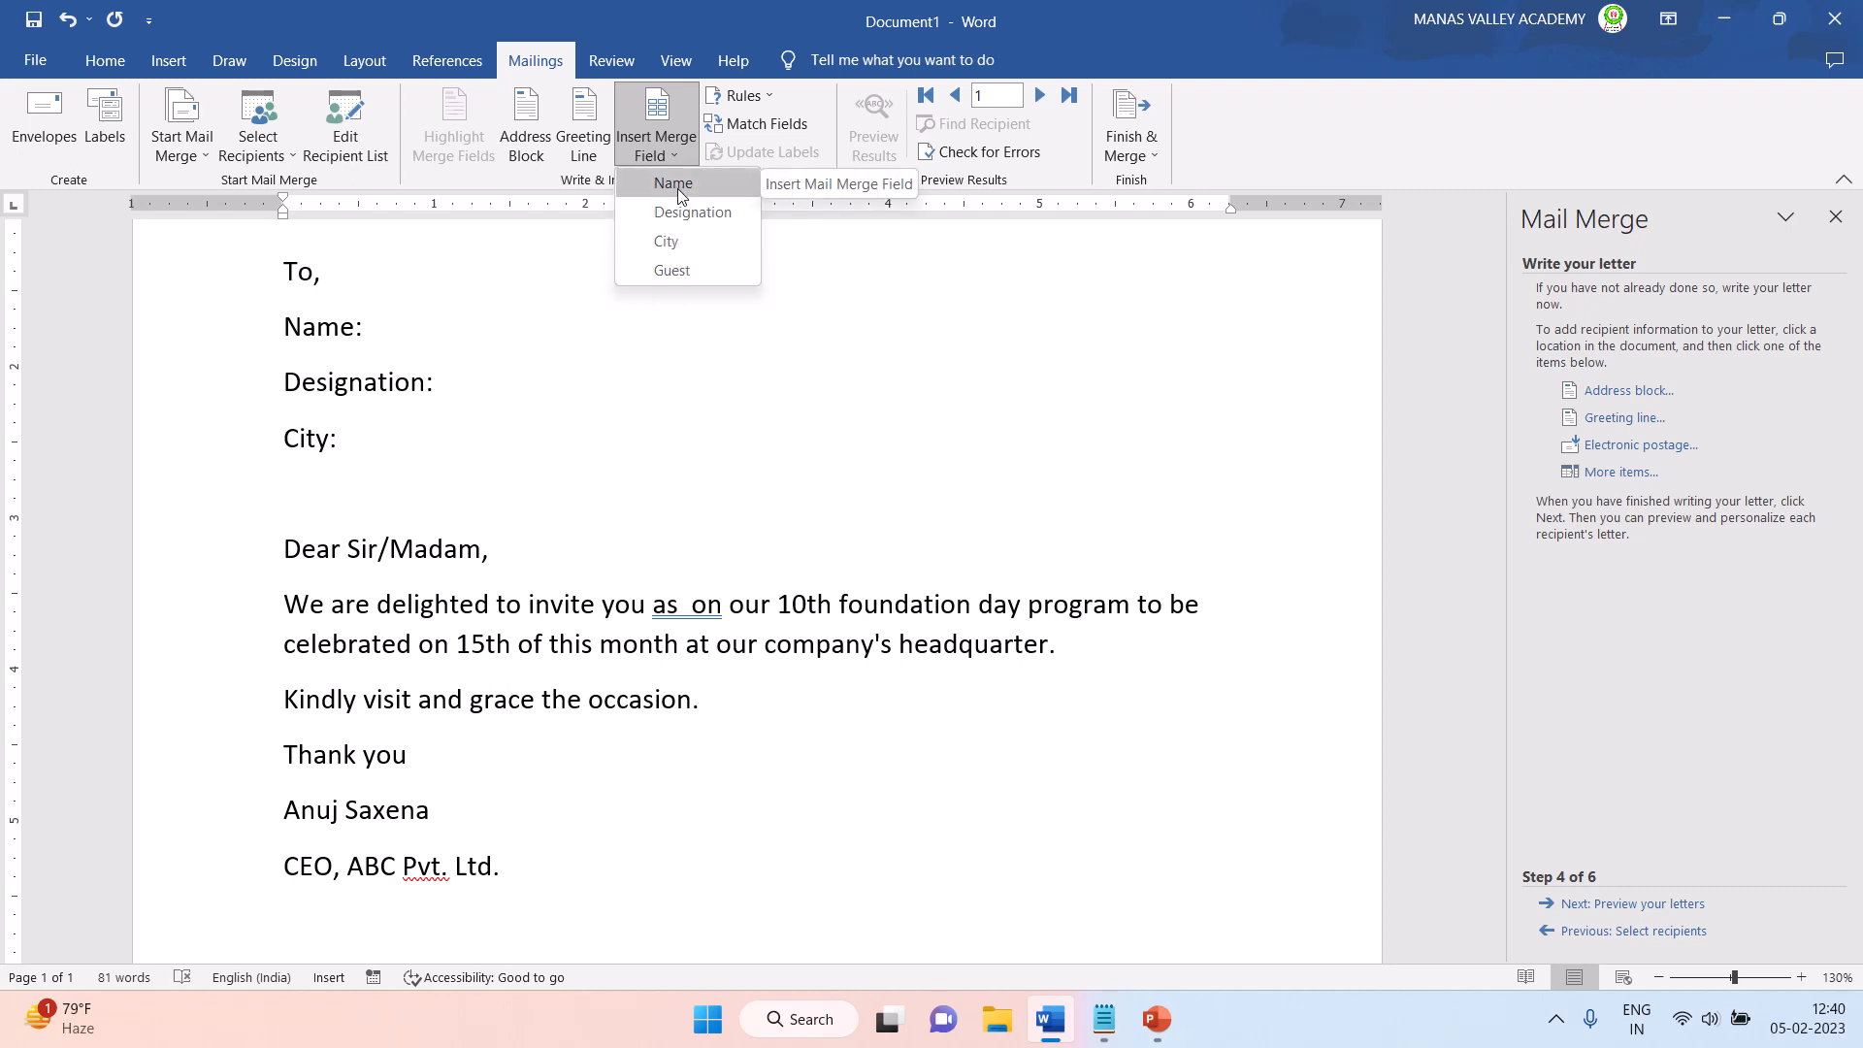
pyautogui.click(379, 337)
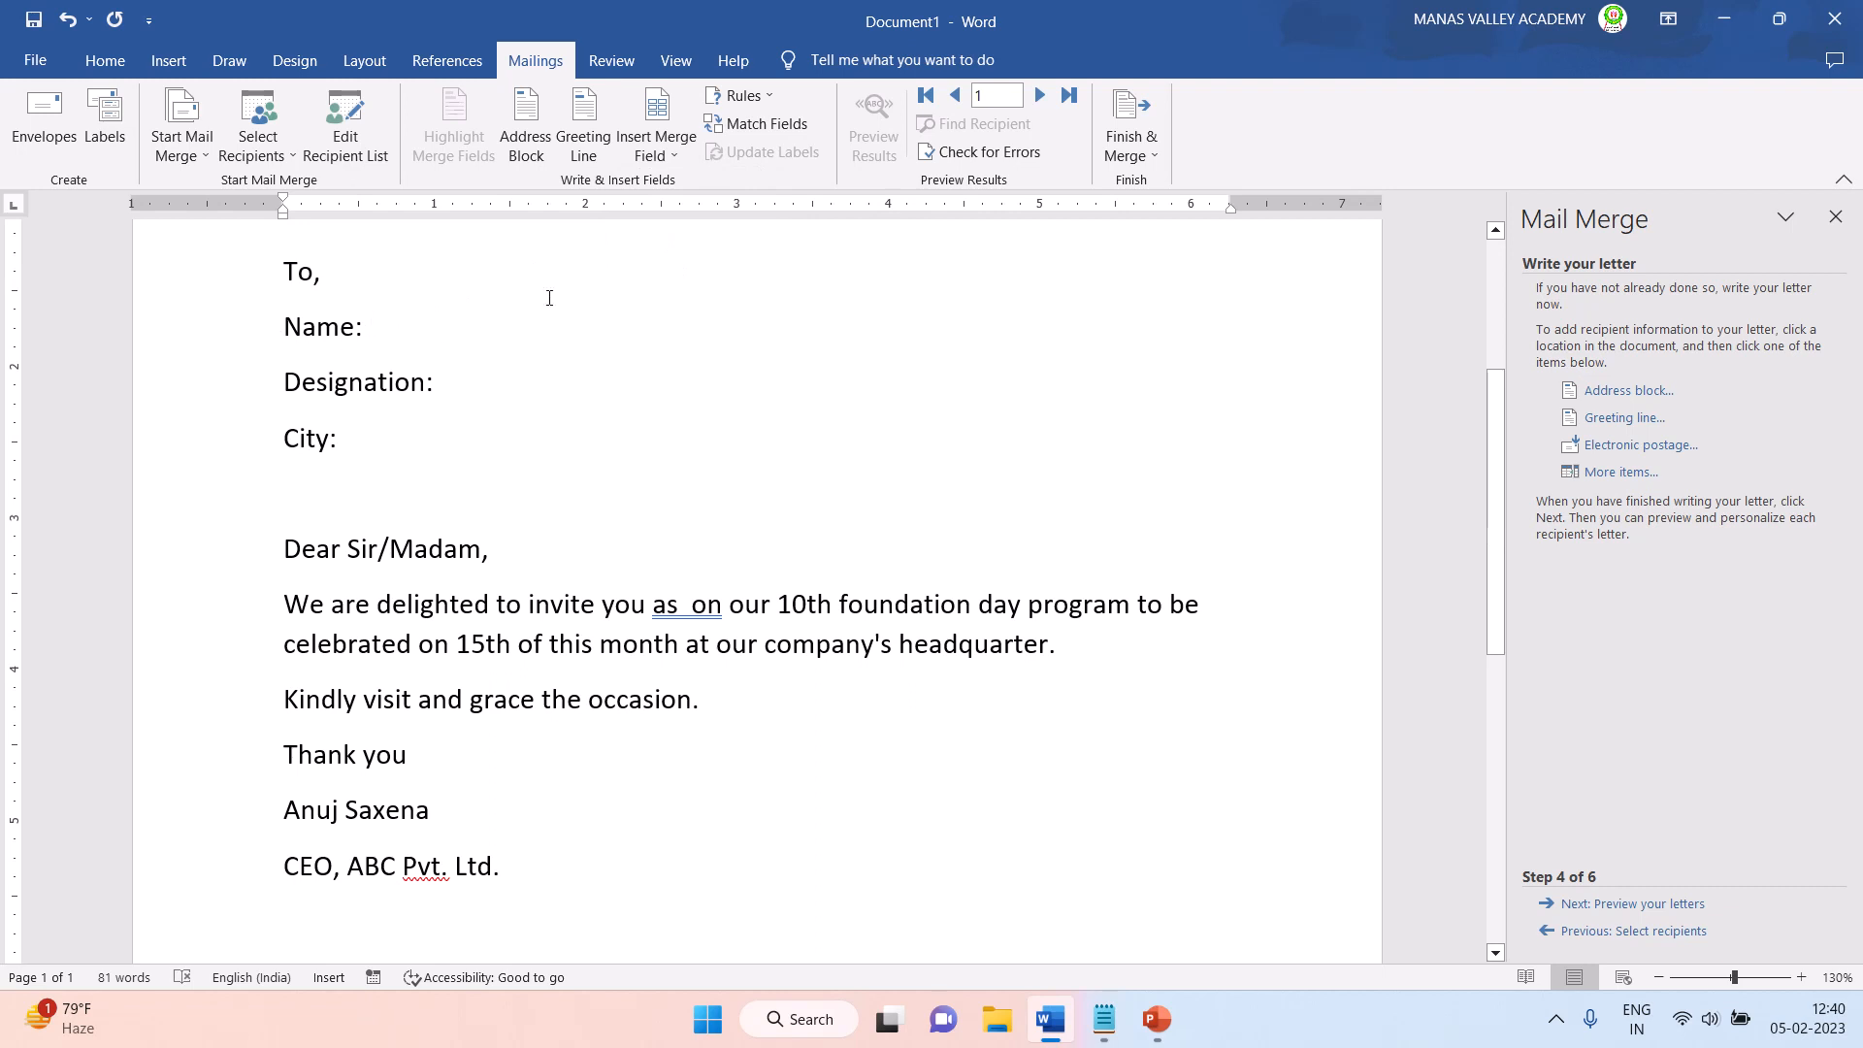
pyautogui.click(649, 155)
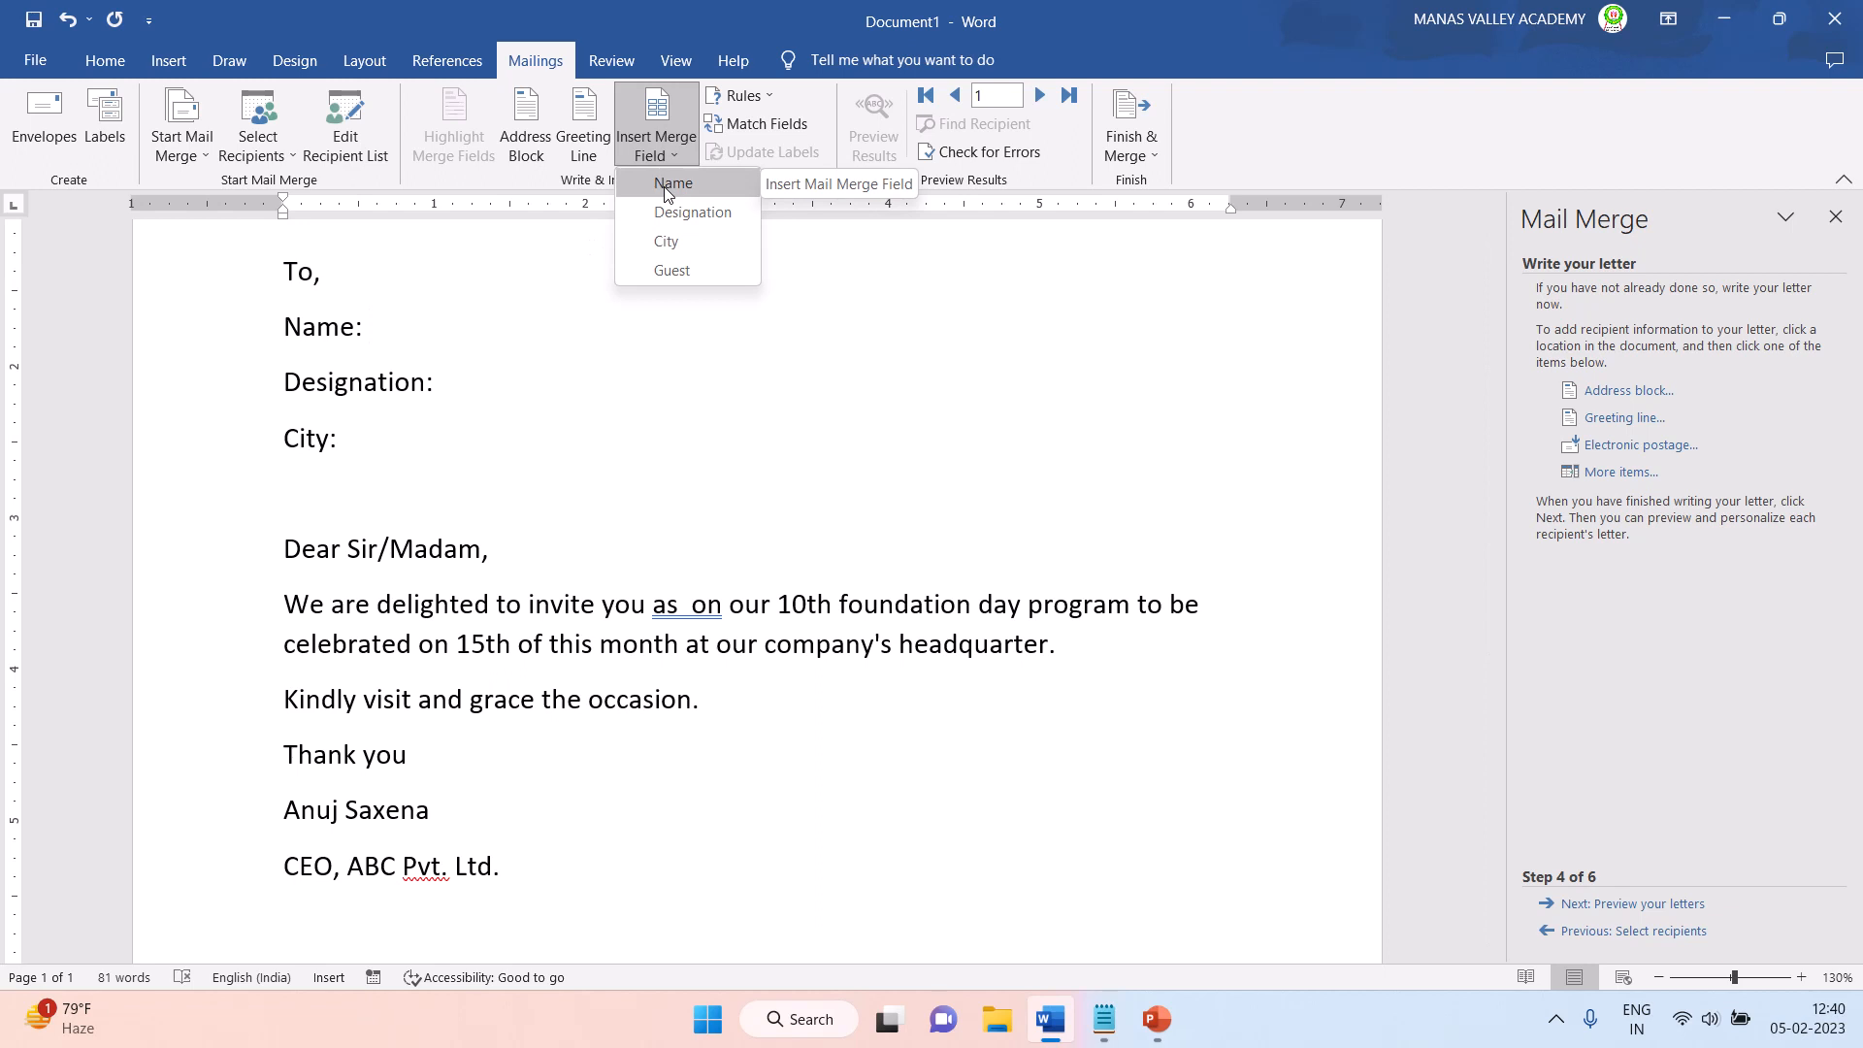
pyautogui.click(630, 63)
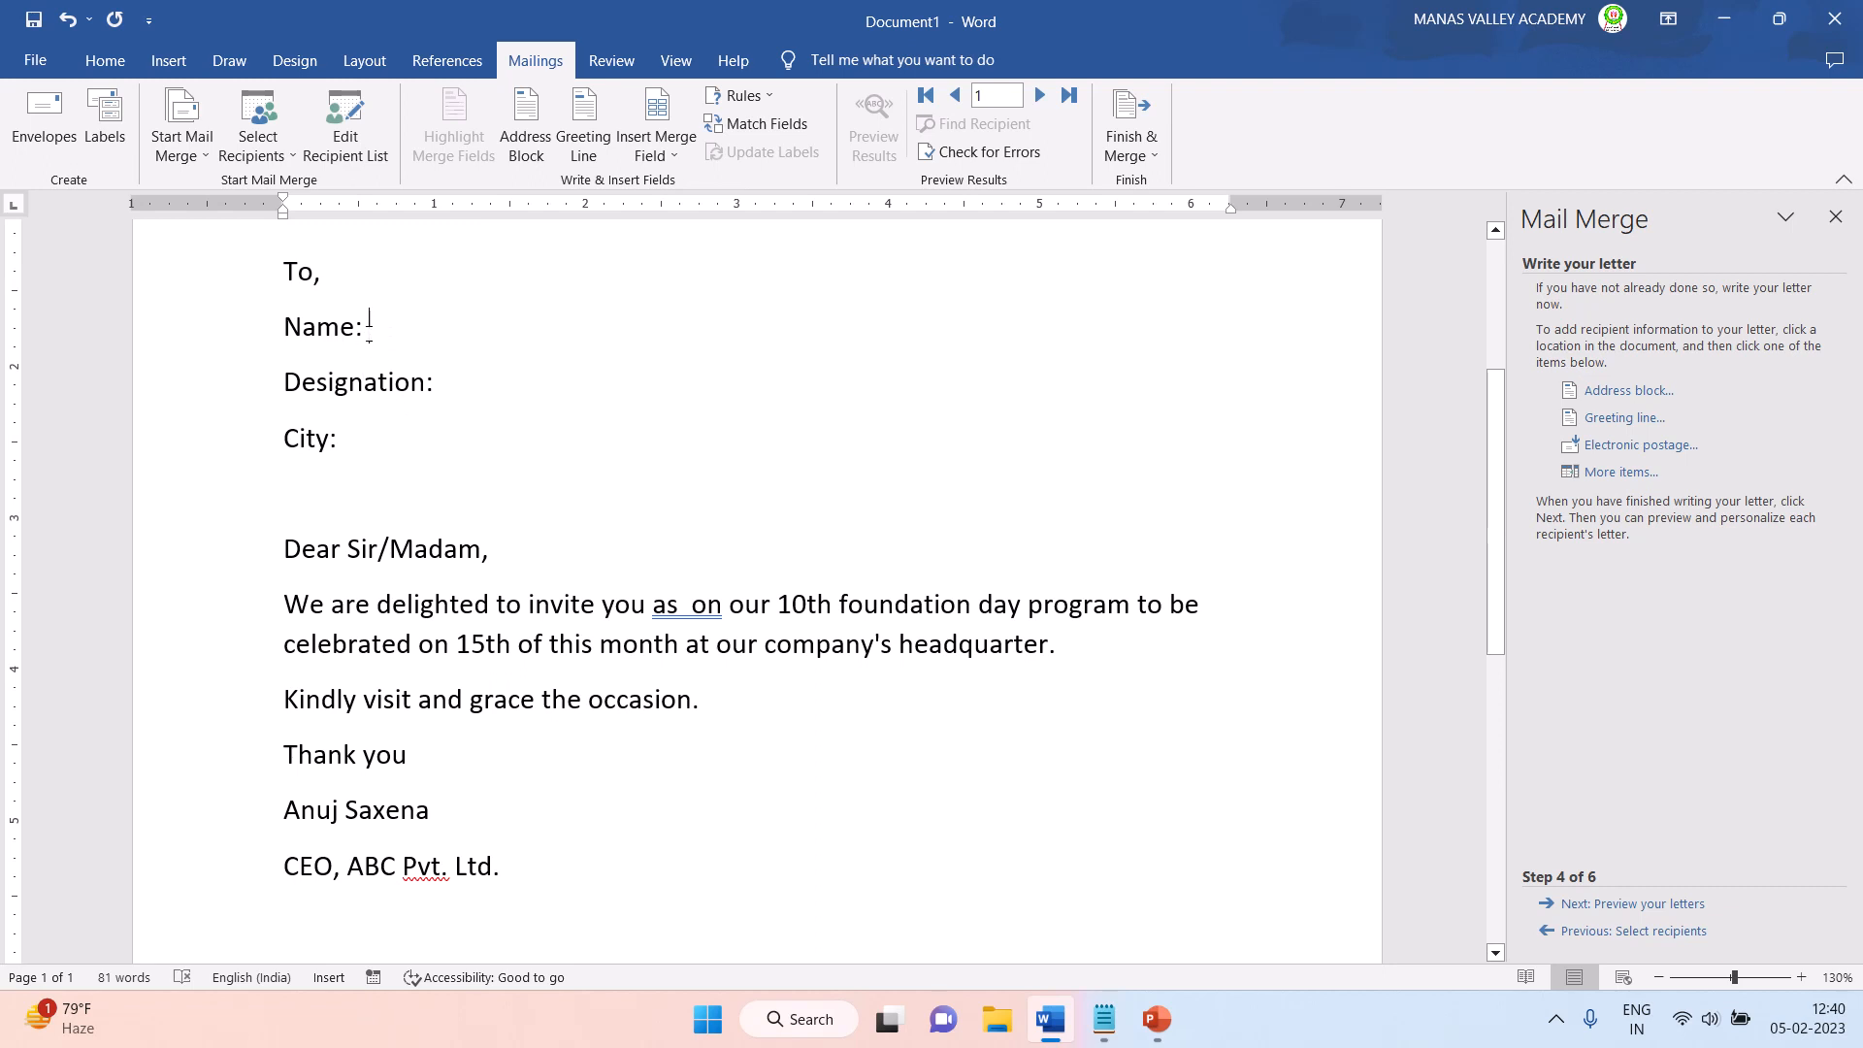
pyautogui.click(657, 147)
pyautogui.click(671, 182)
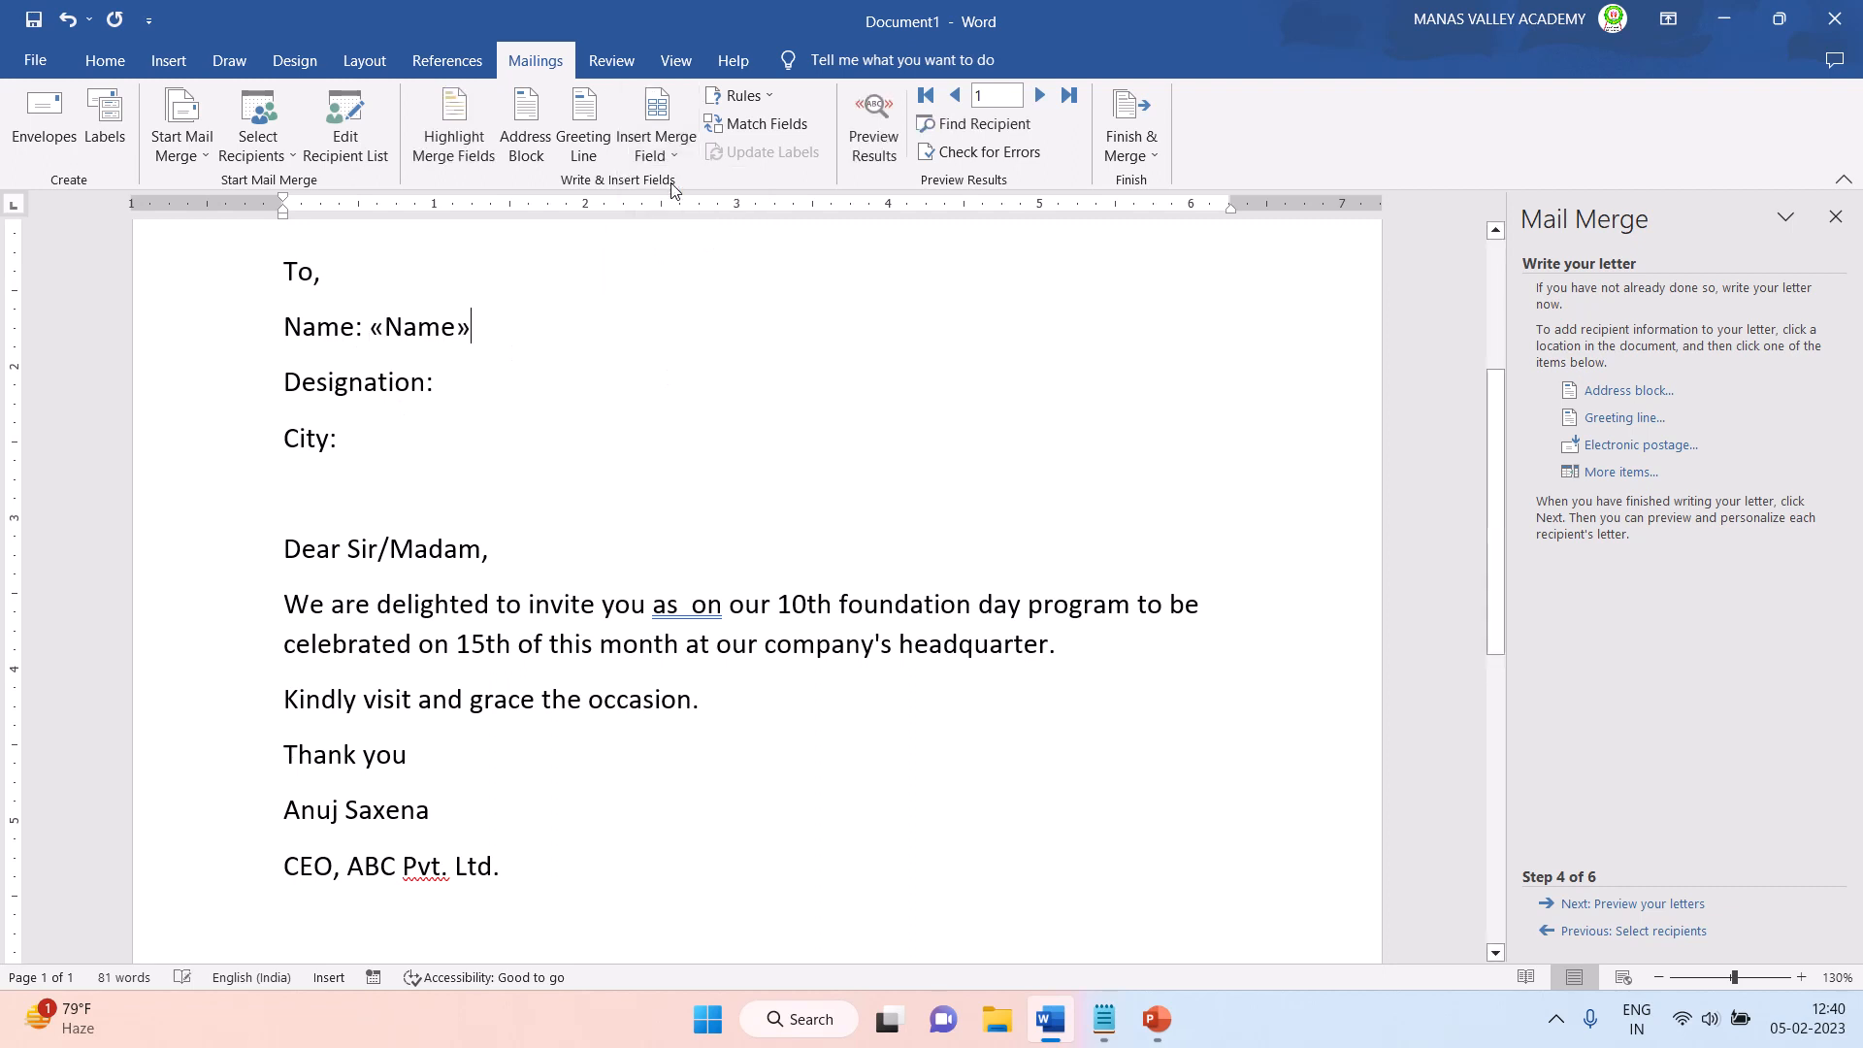
# - Insert the Designation merge field after "Designation:" and the City merge field after "City:"
pyautogui.click(462, 382)
pyautogui.click(663, 158)
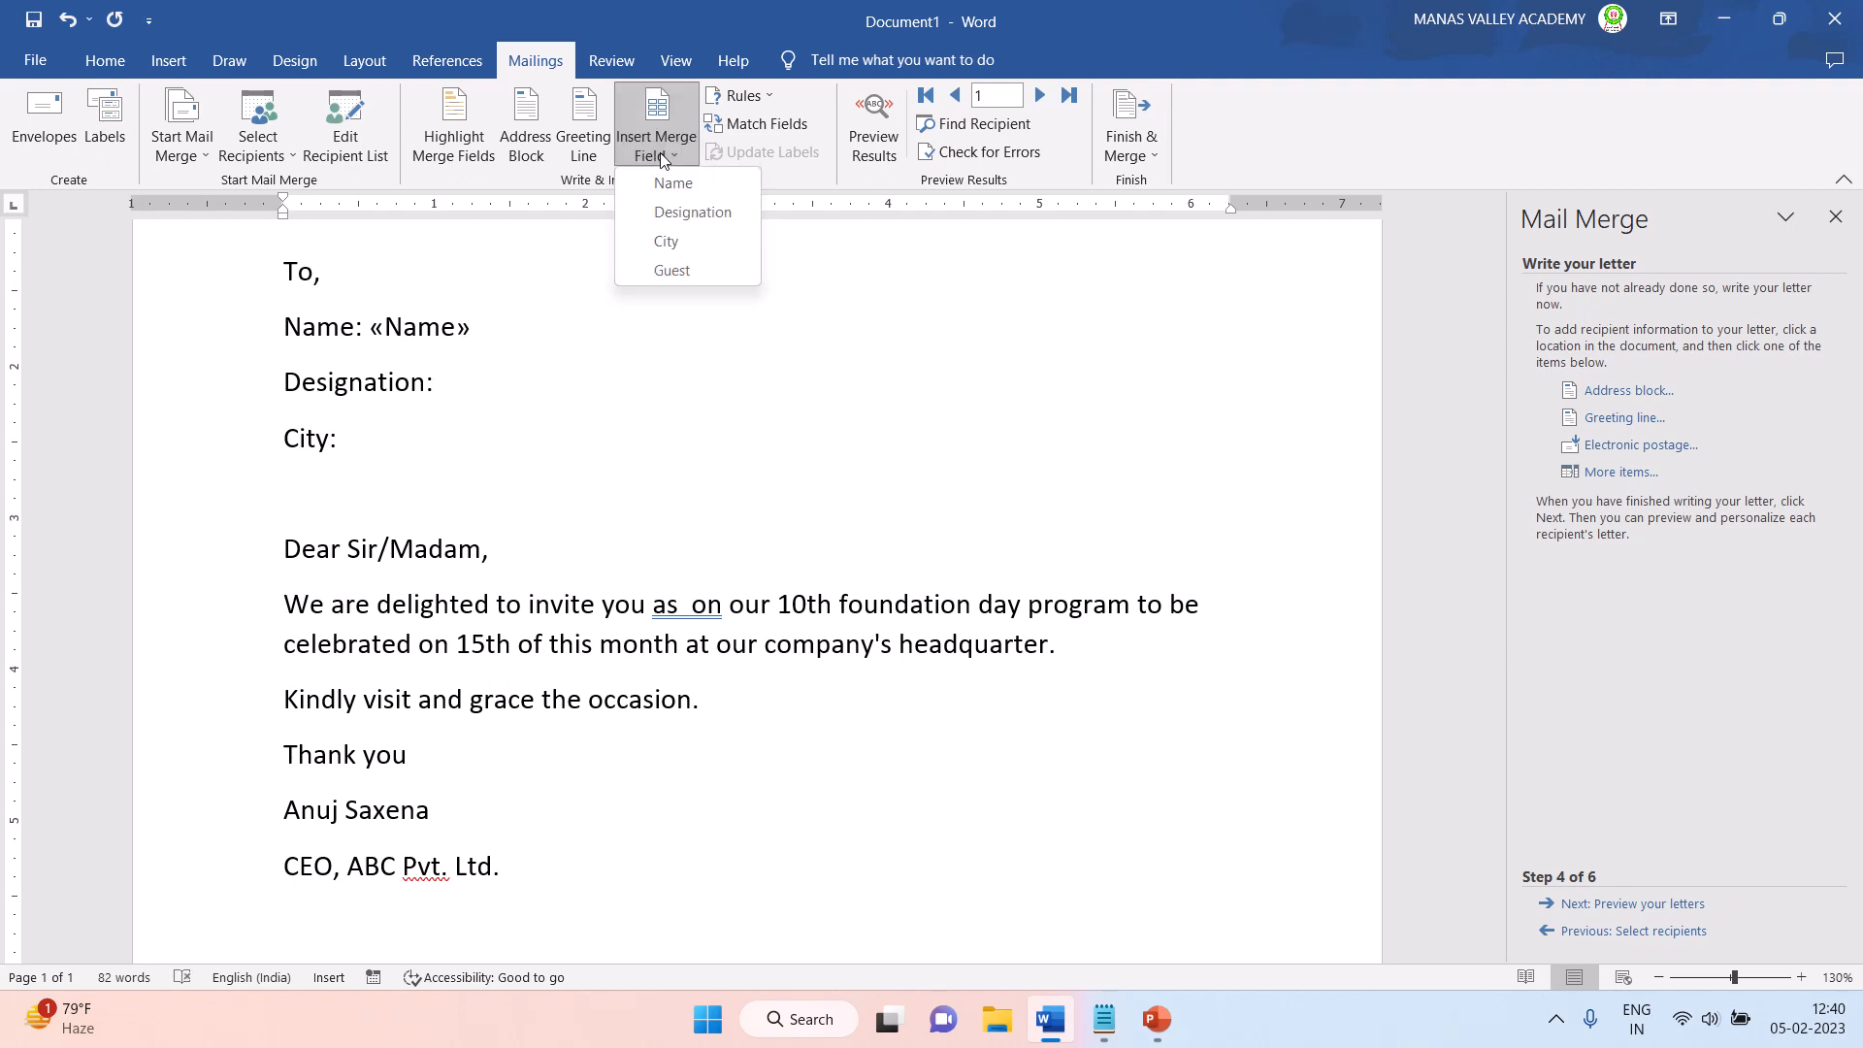
pyautogui.click(668, 215)
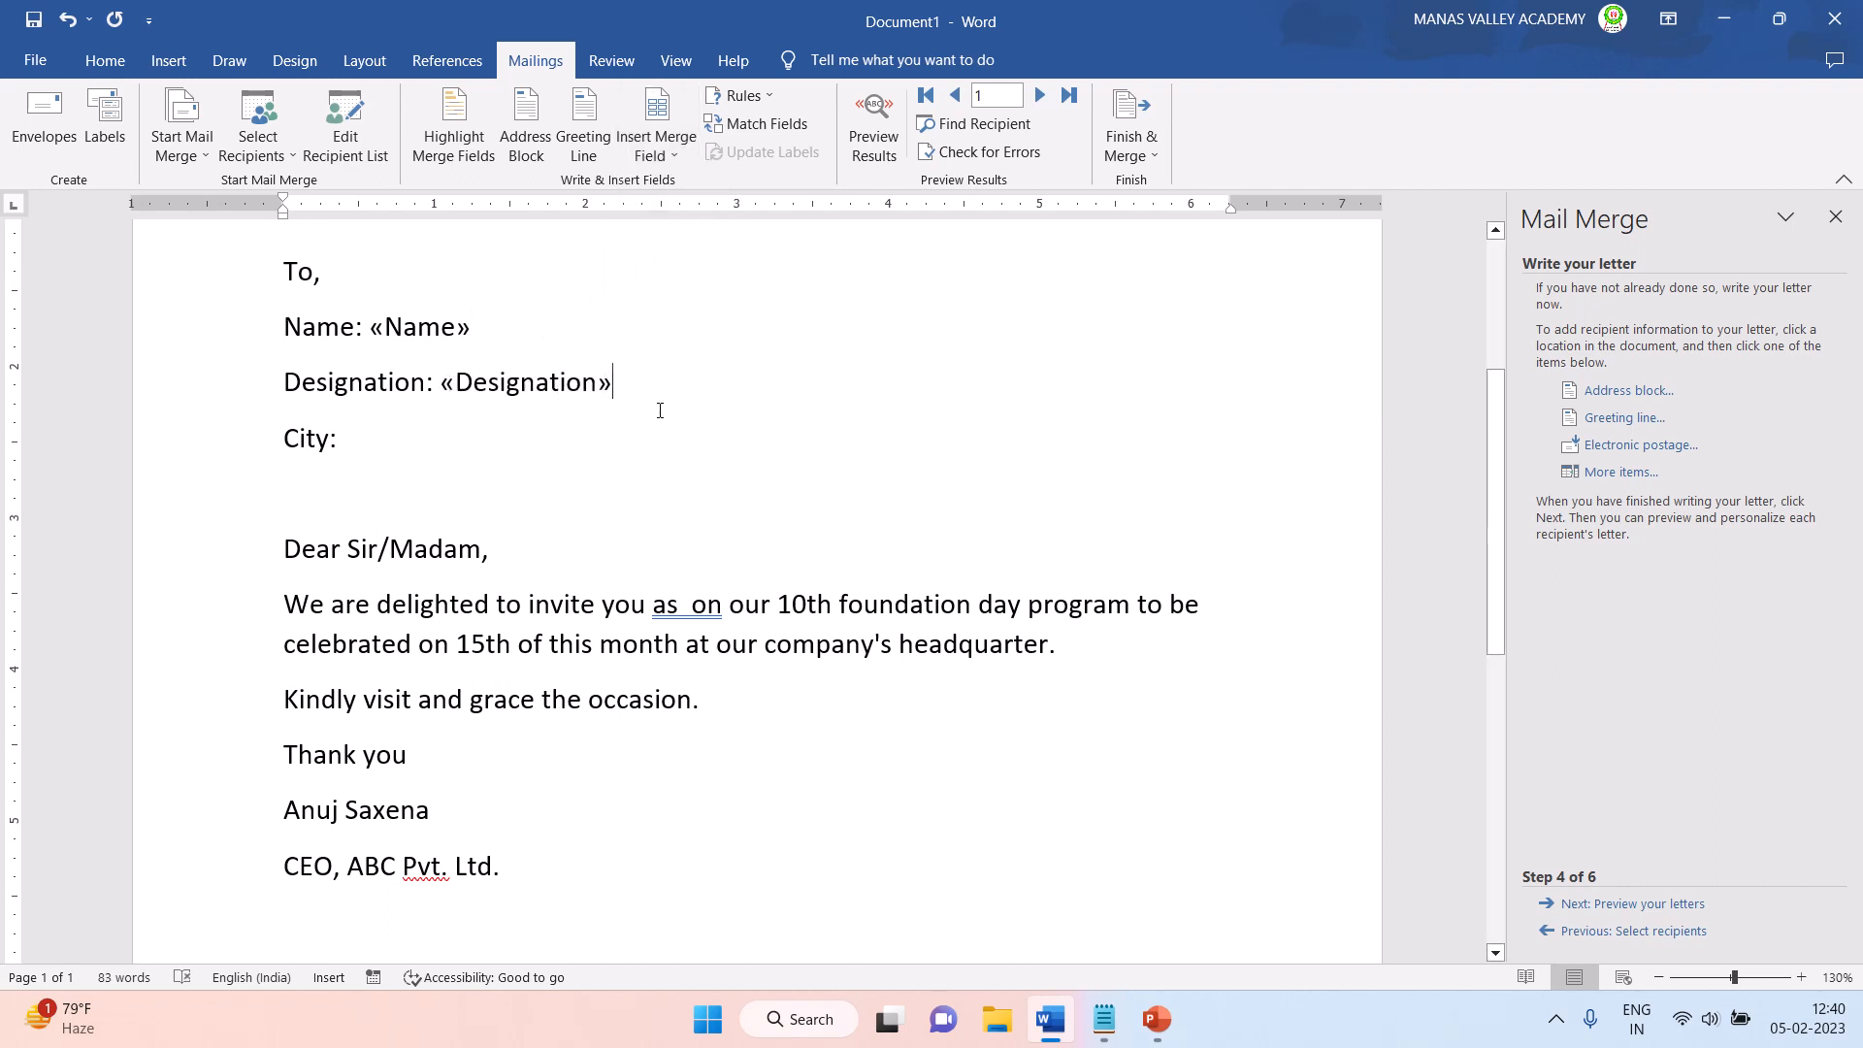
pyautogui.click(376, 437)
pyautogui.click(657, 147)
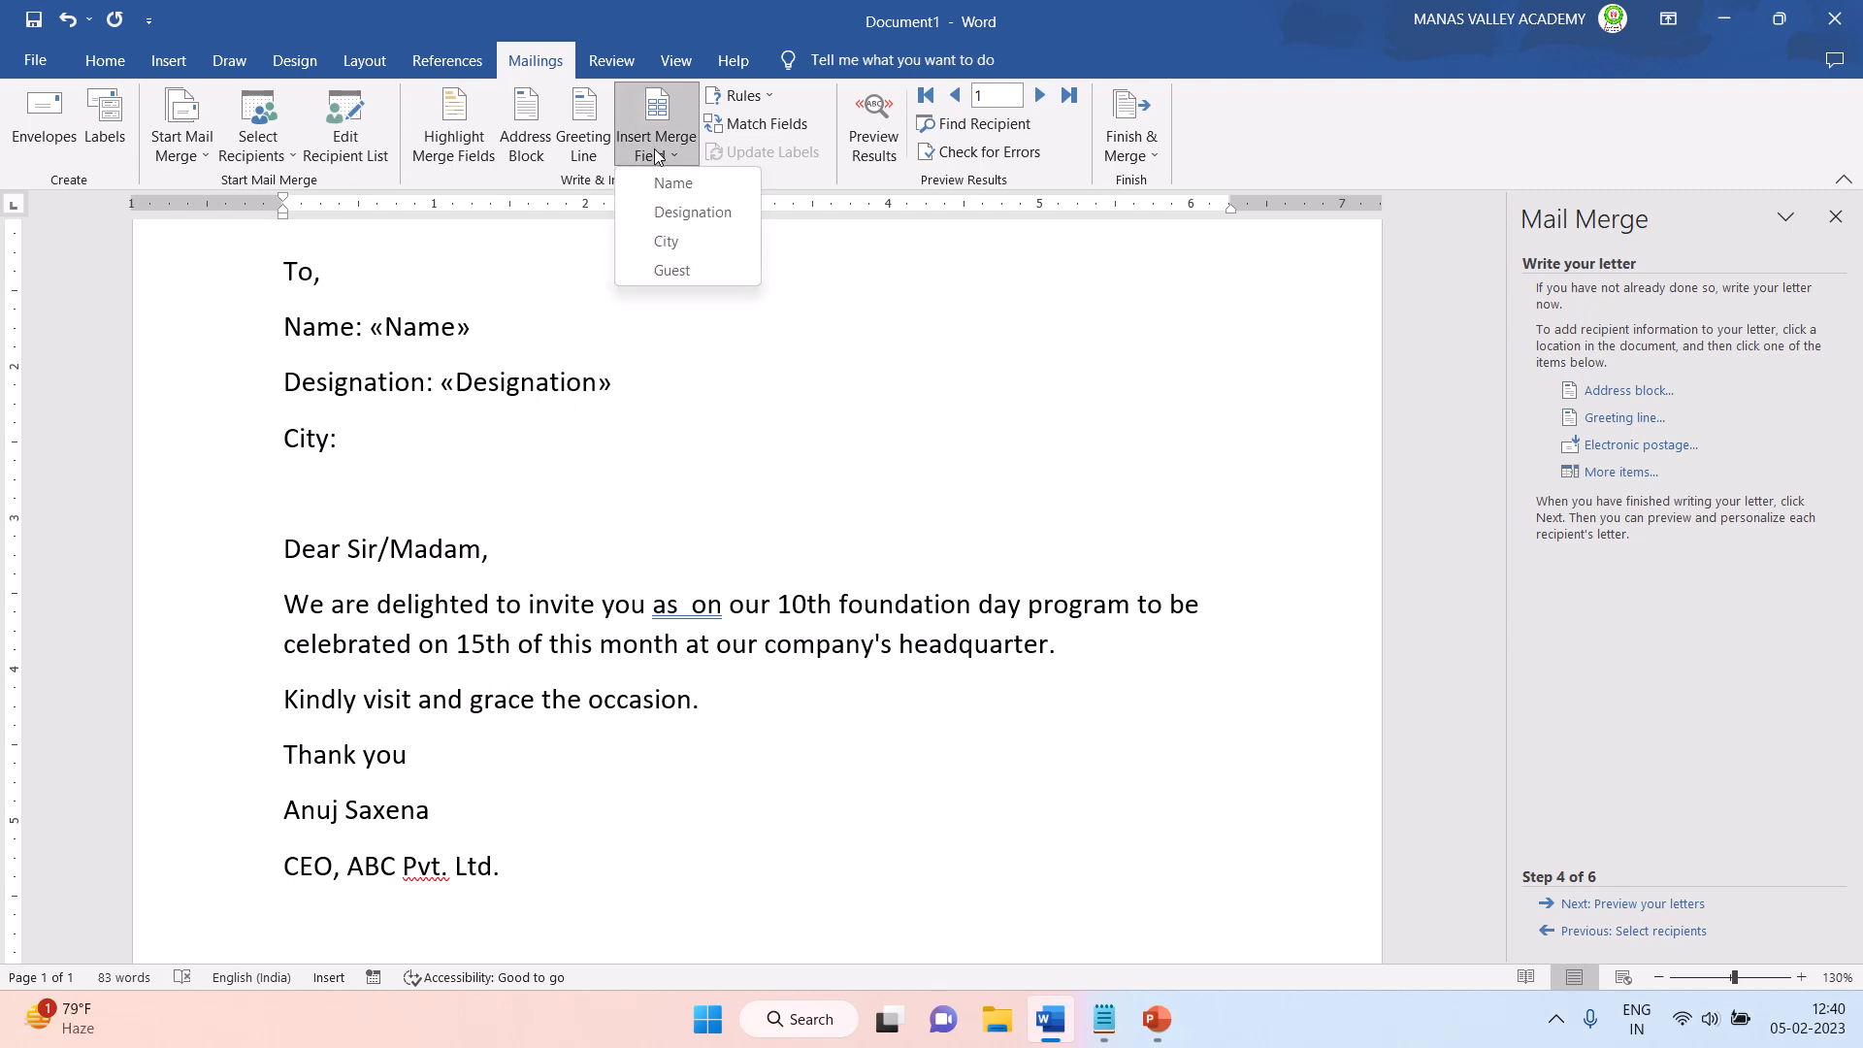
pyautogui.click(670, 242)
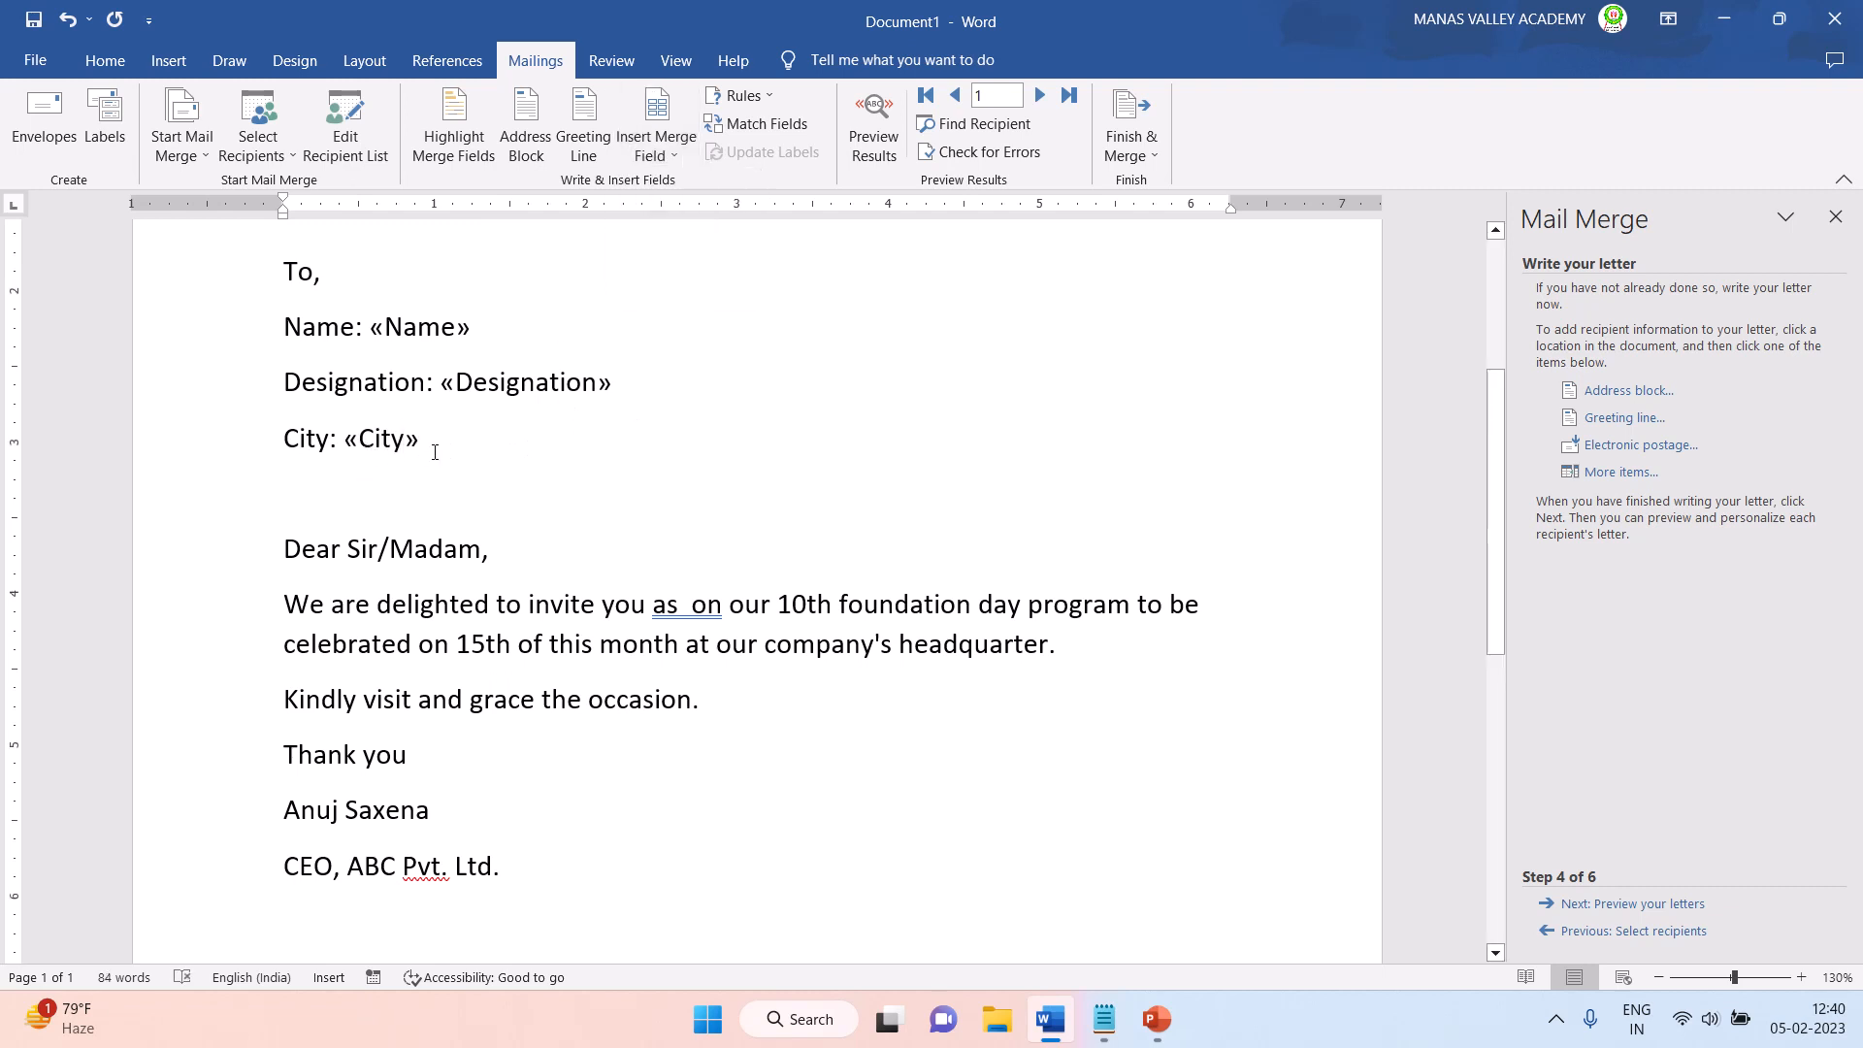
# - Insert the Guest merge field between "as" and "on" in the invitation sentence
pyautogui.scroll(-1, 435, 452)
pyautogui.click(685, 529)
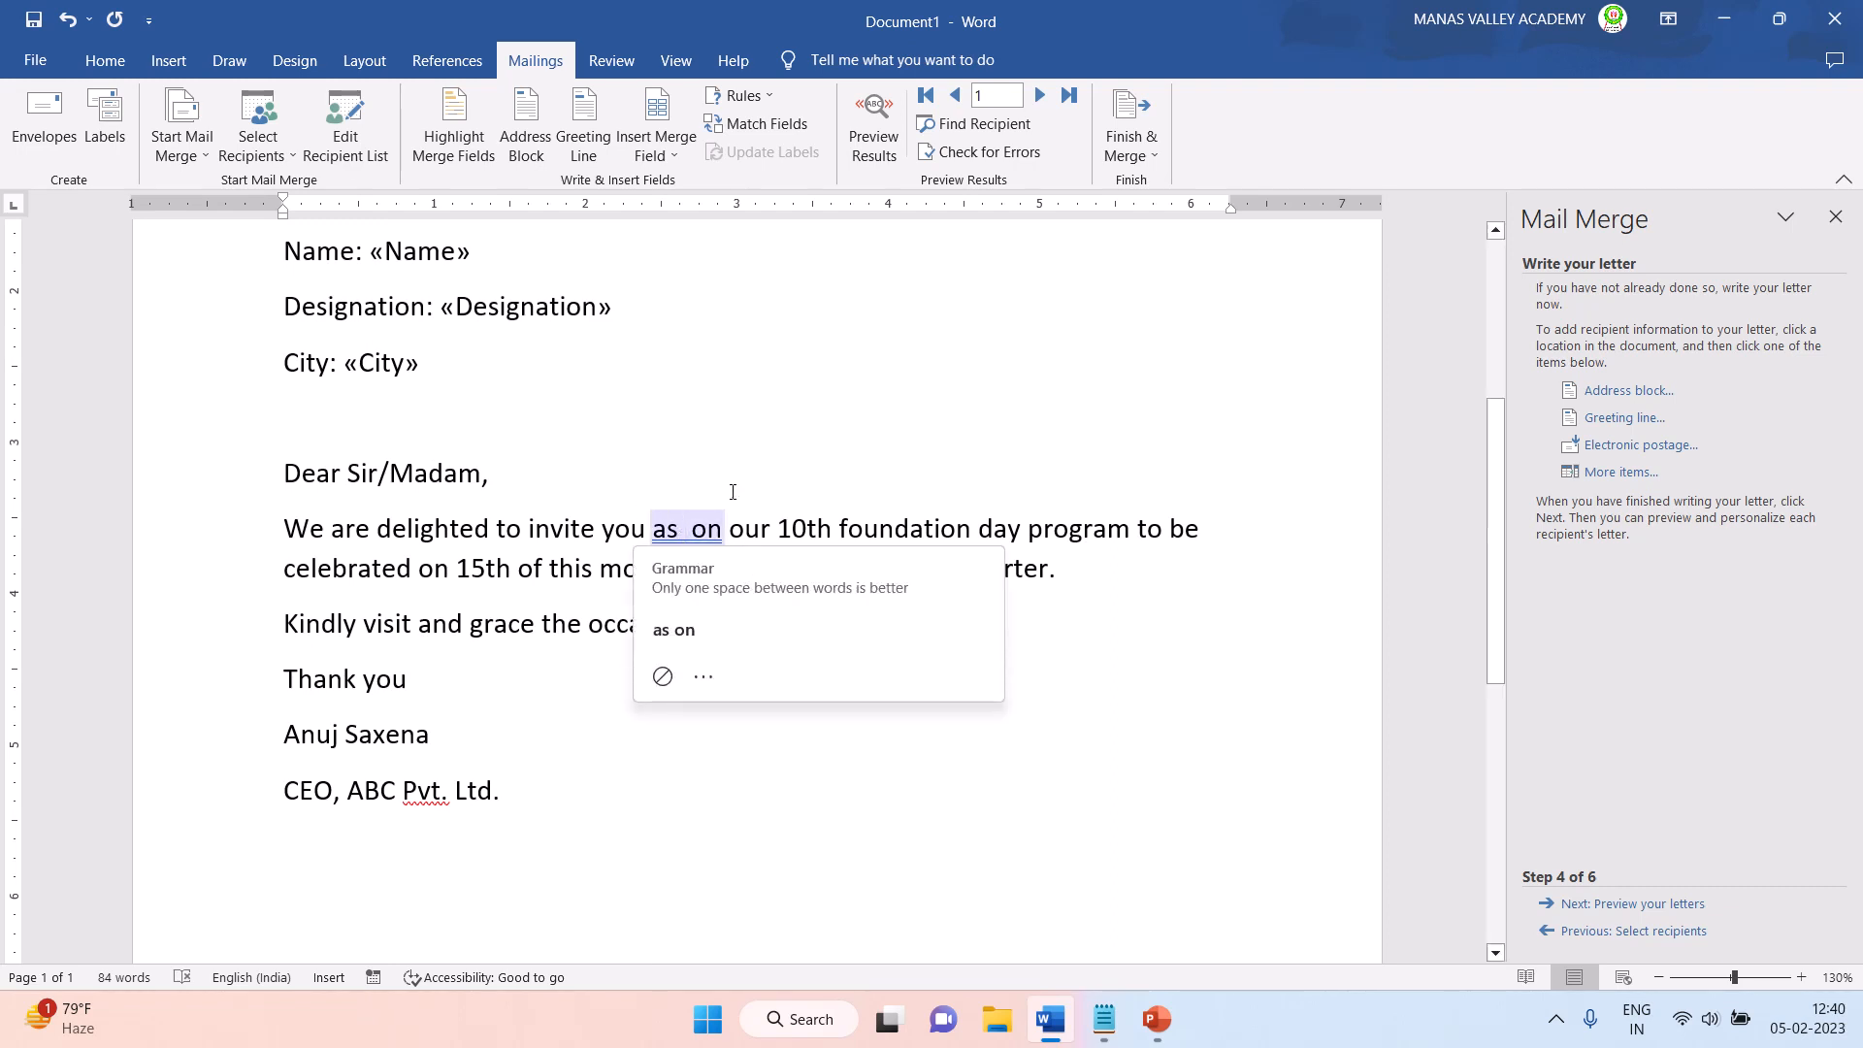
pyautogui.click(668, 148)
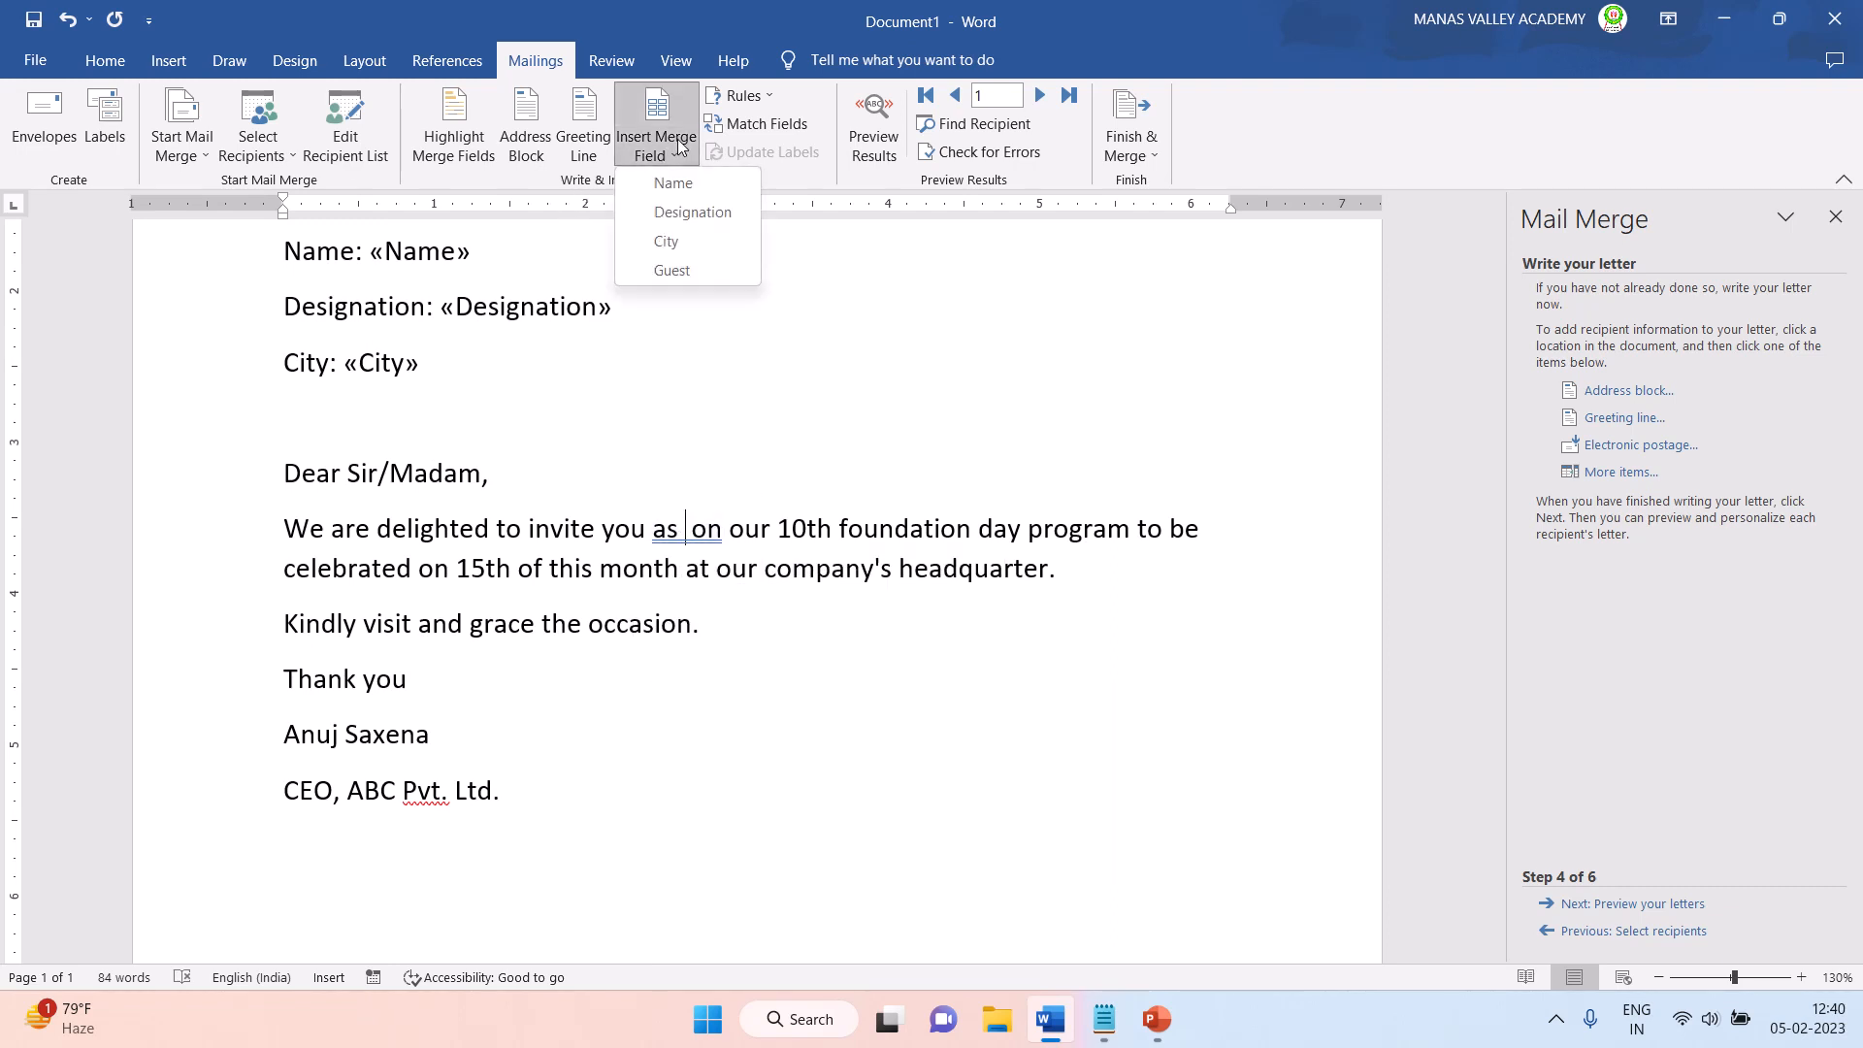
pyautogui.click(654, 271)
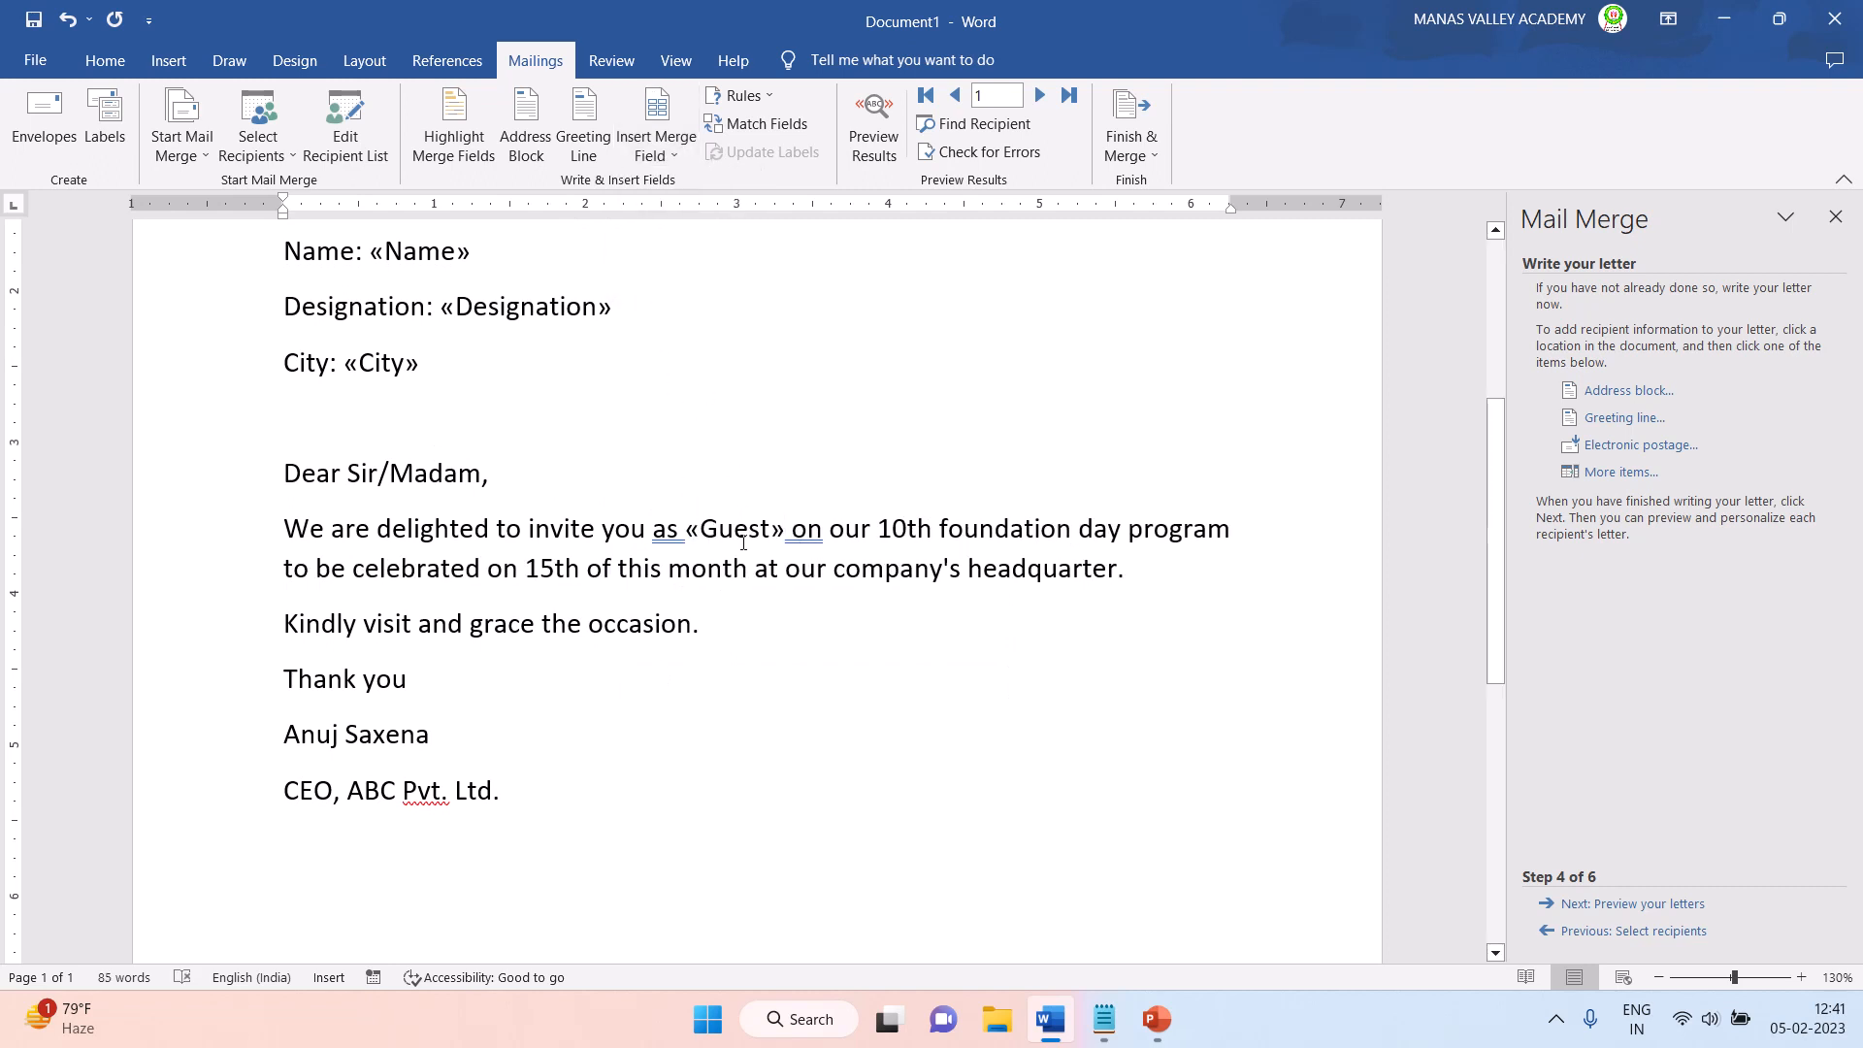
pyautogui.click(938, 584)
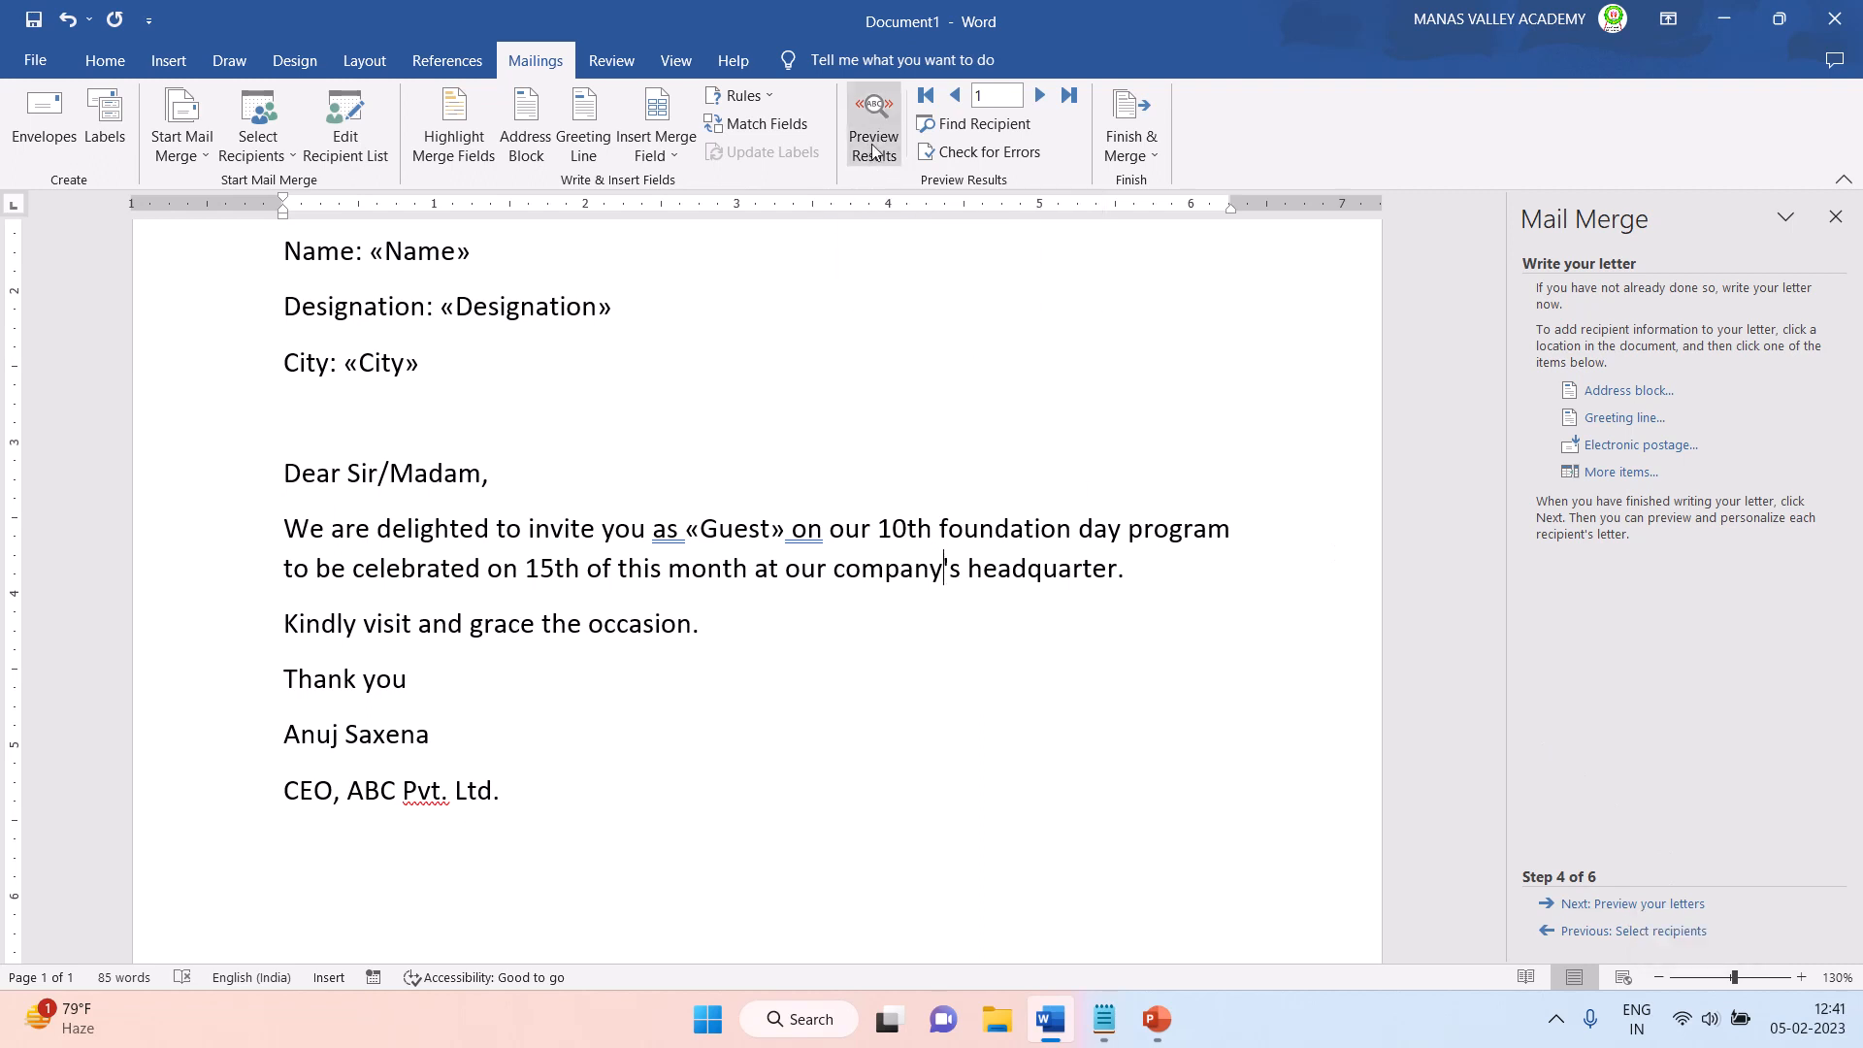
# - Preview the merge results and step through the letters from the first to the fifth recipient
pyautogui.click(871, 144)
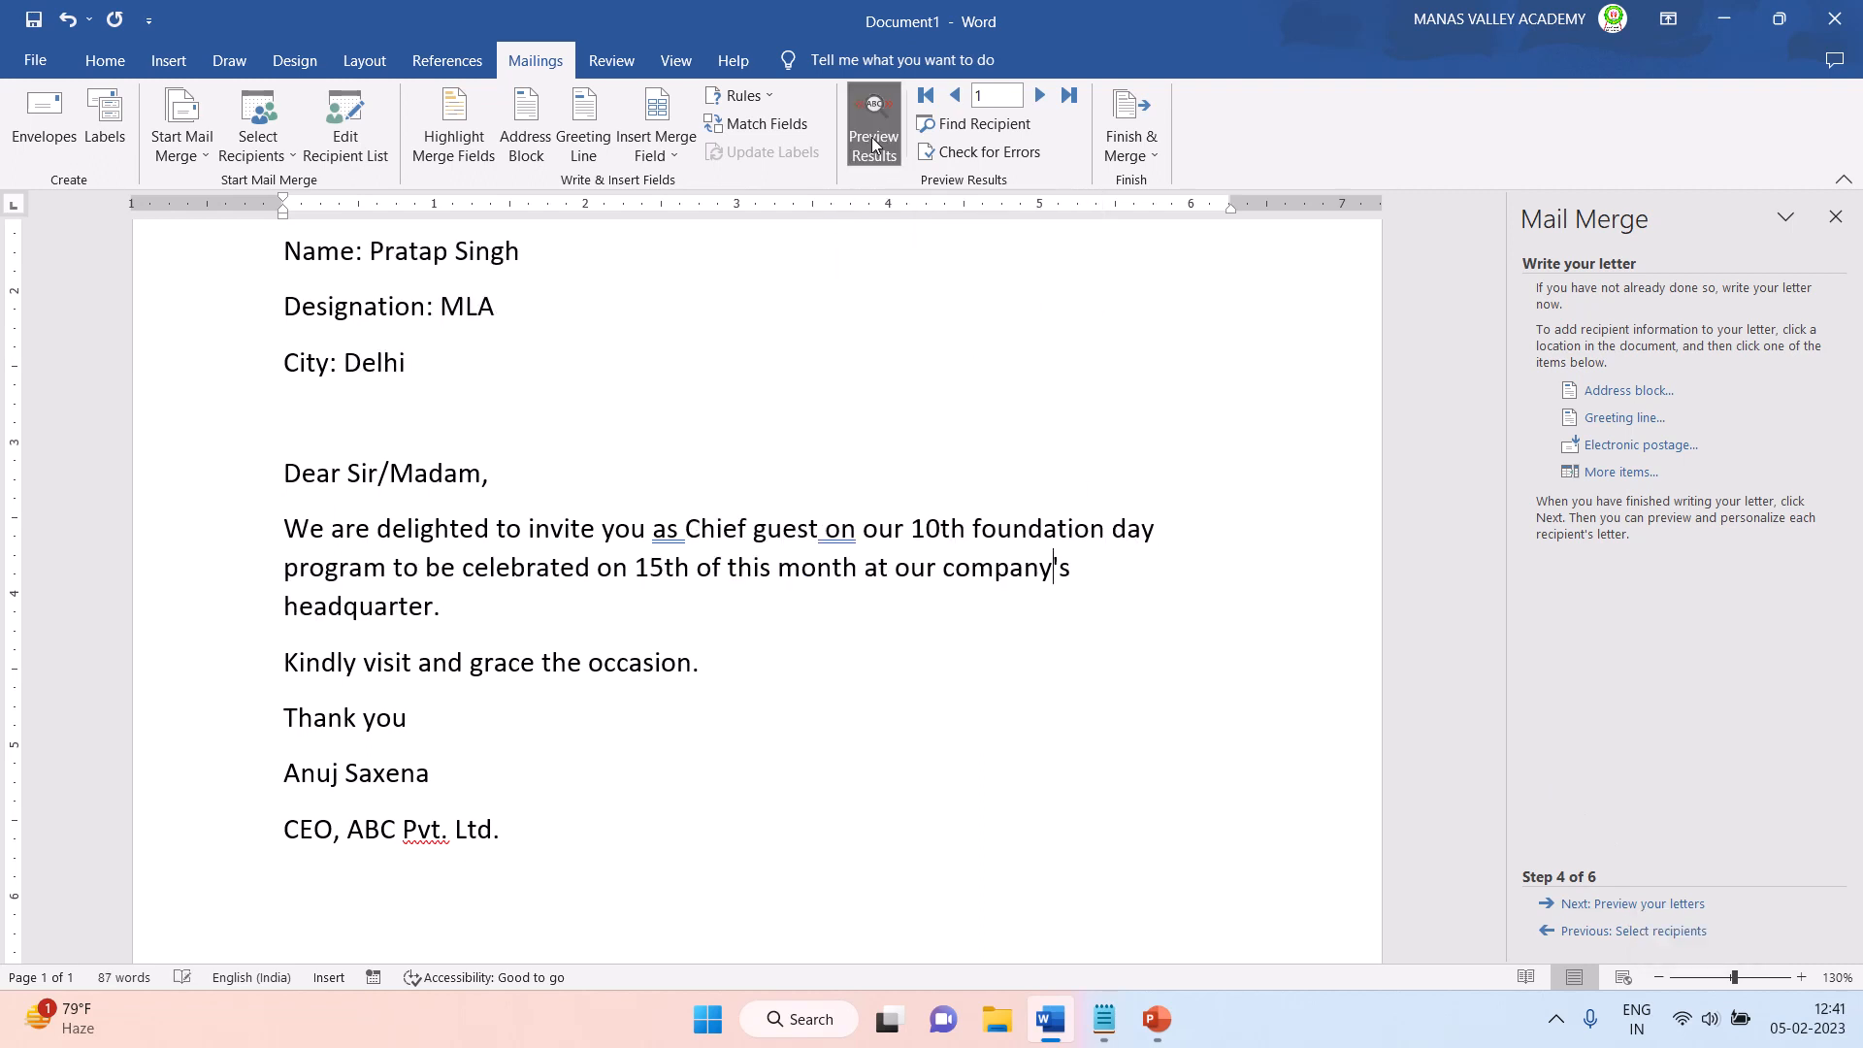
pyautogui.scroll(1, 661, 418)
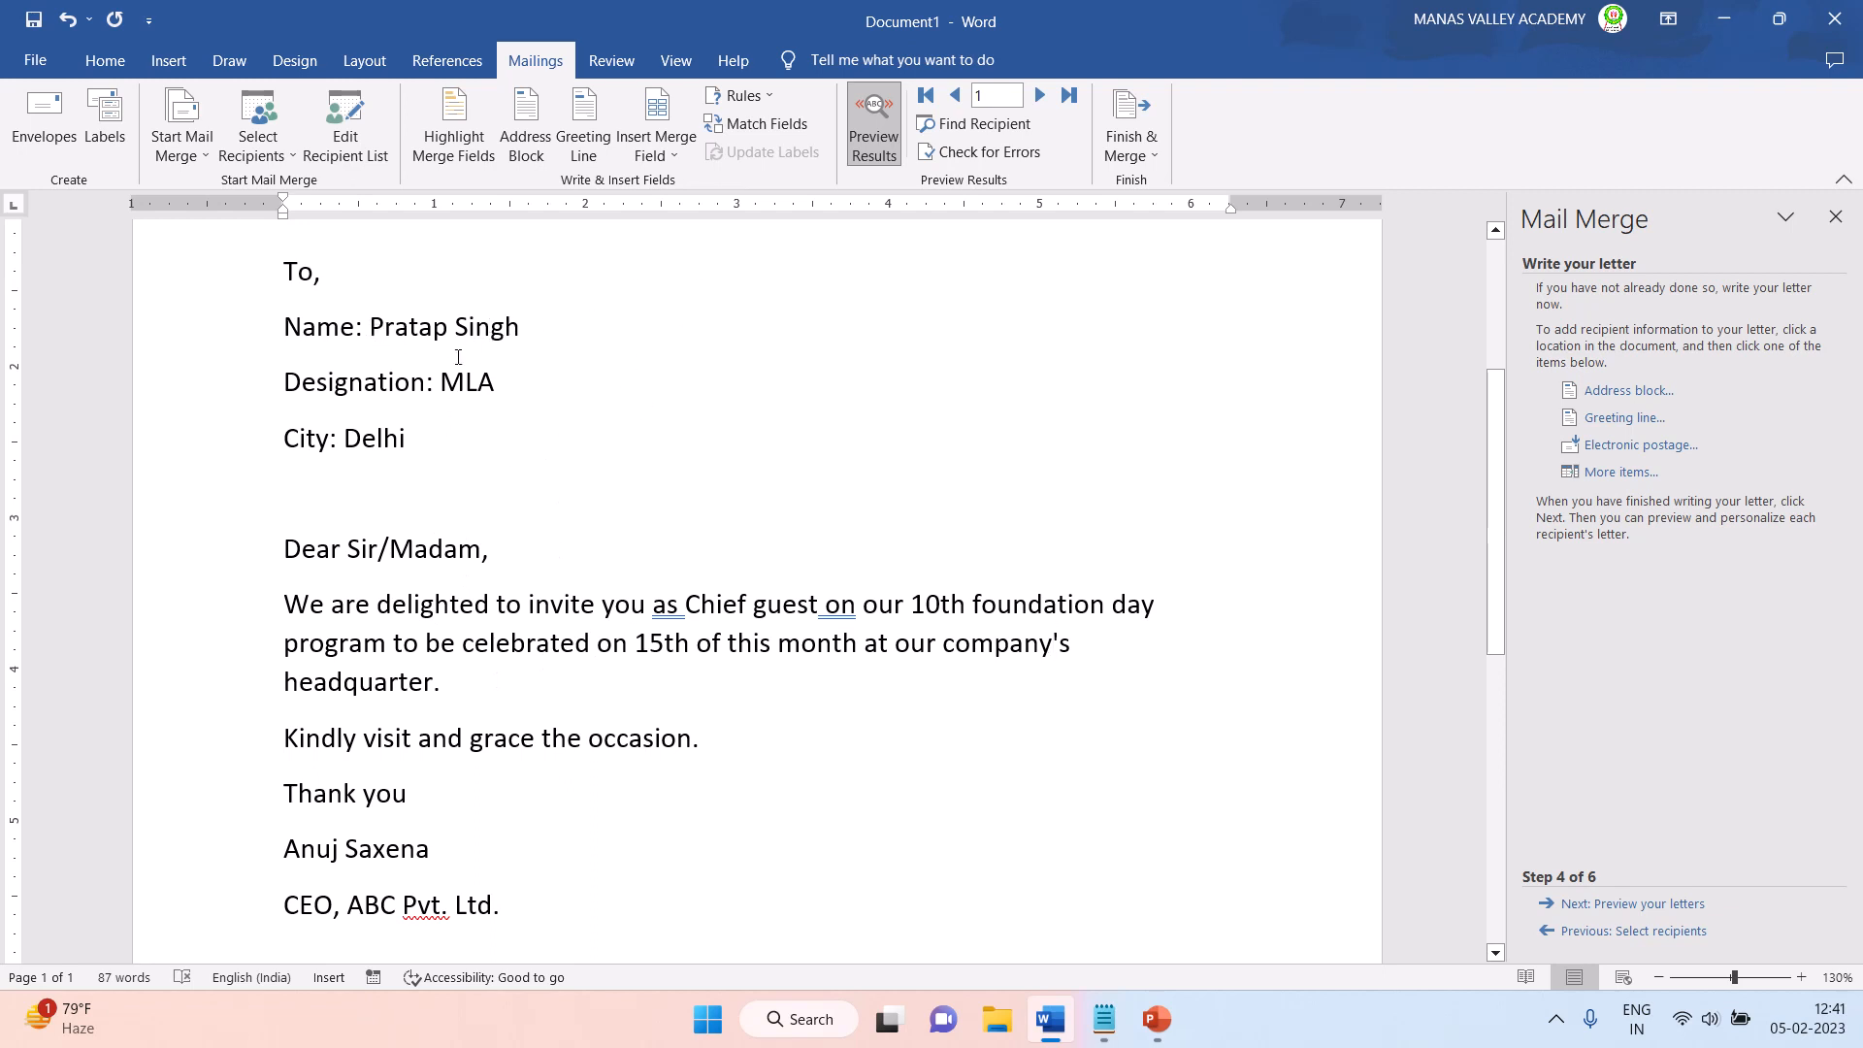
pyautogui.click(401, 448)
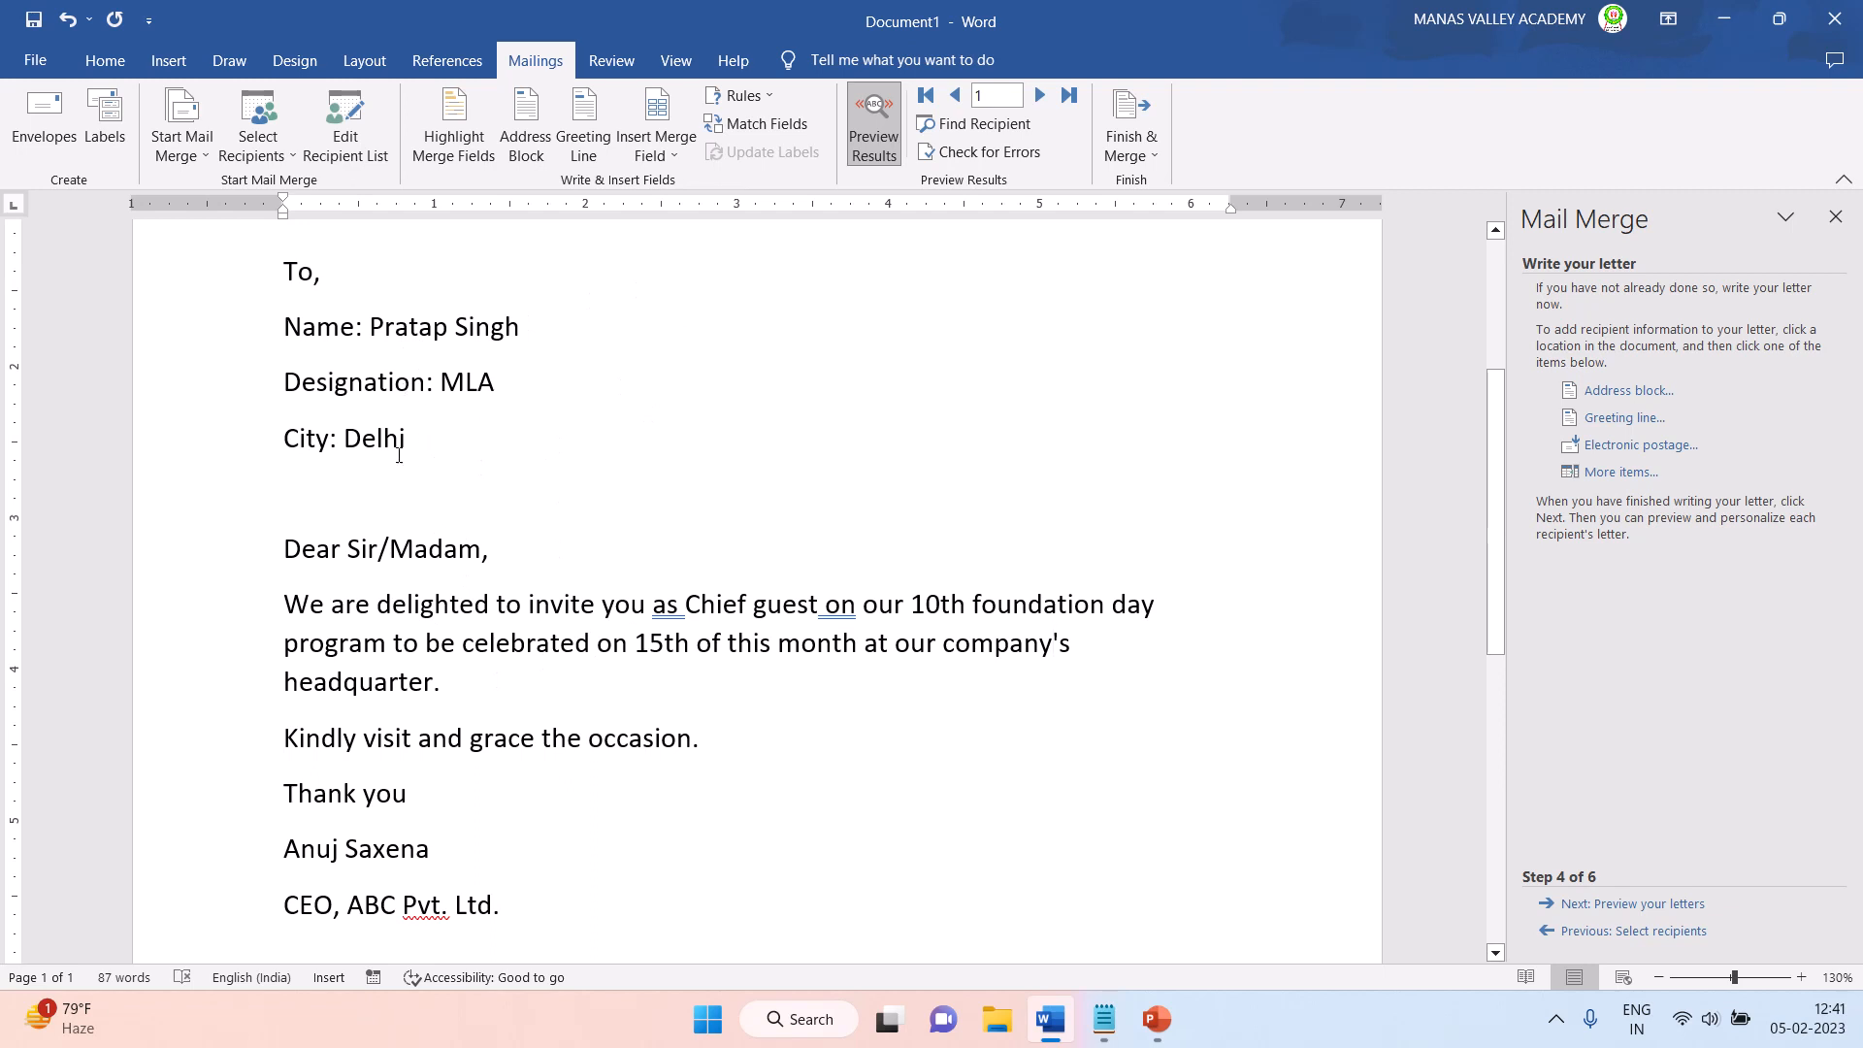
pyautogui.click(1038, 104)
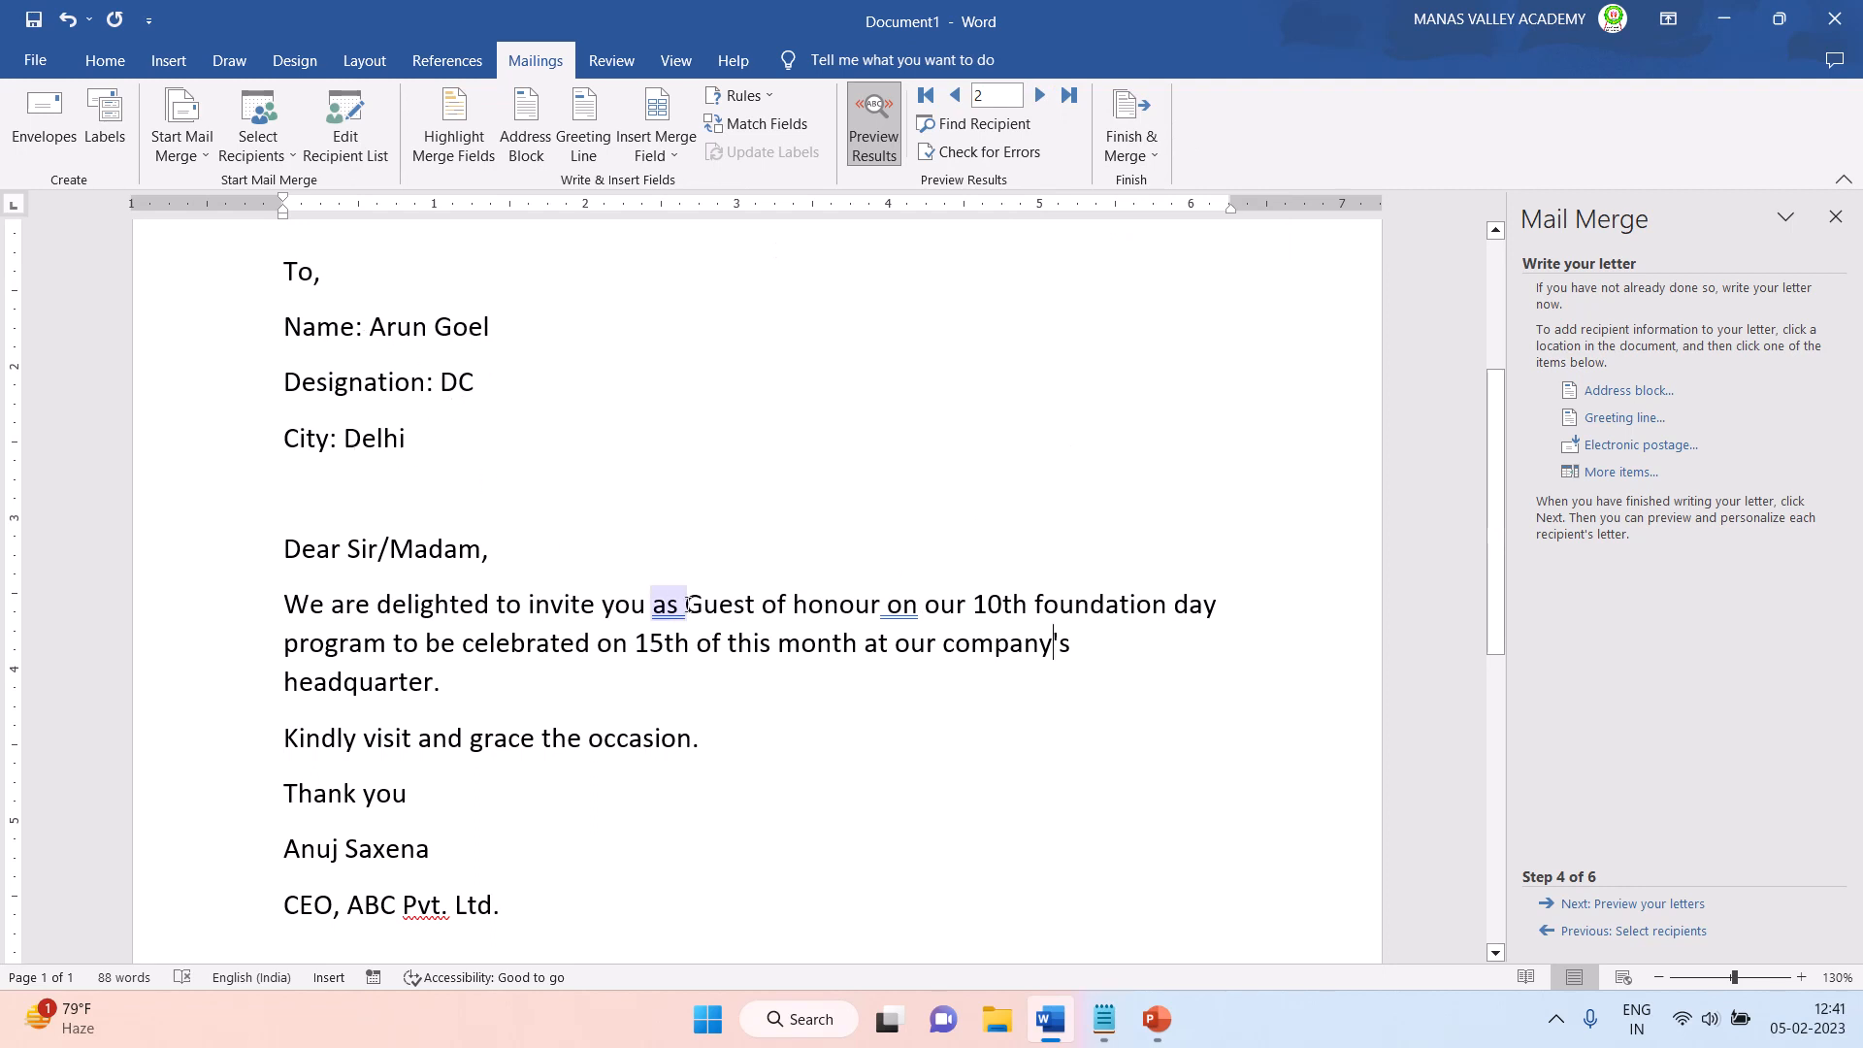
pyautogui.click(1042, 97)
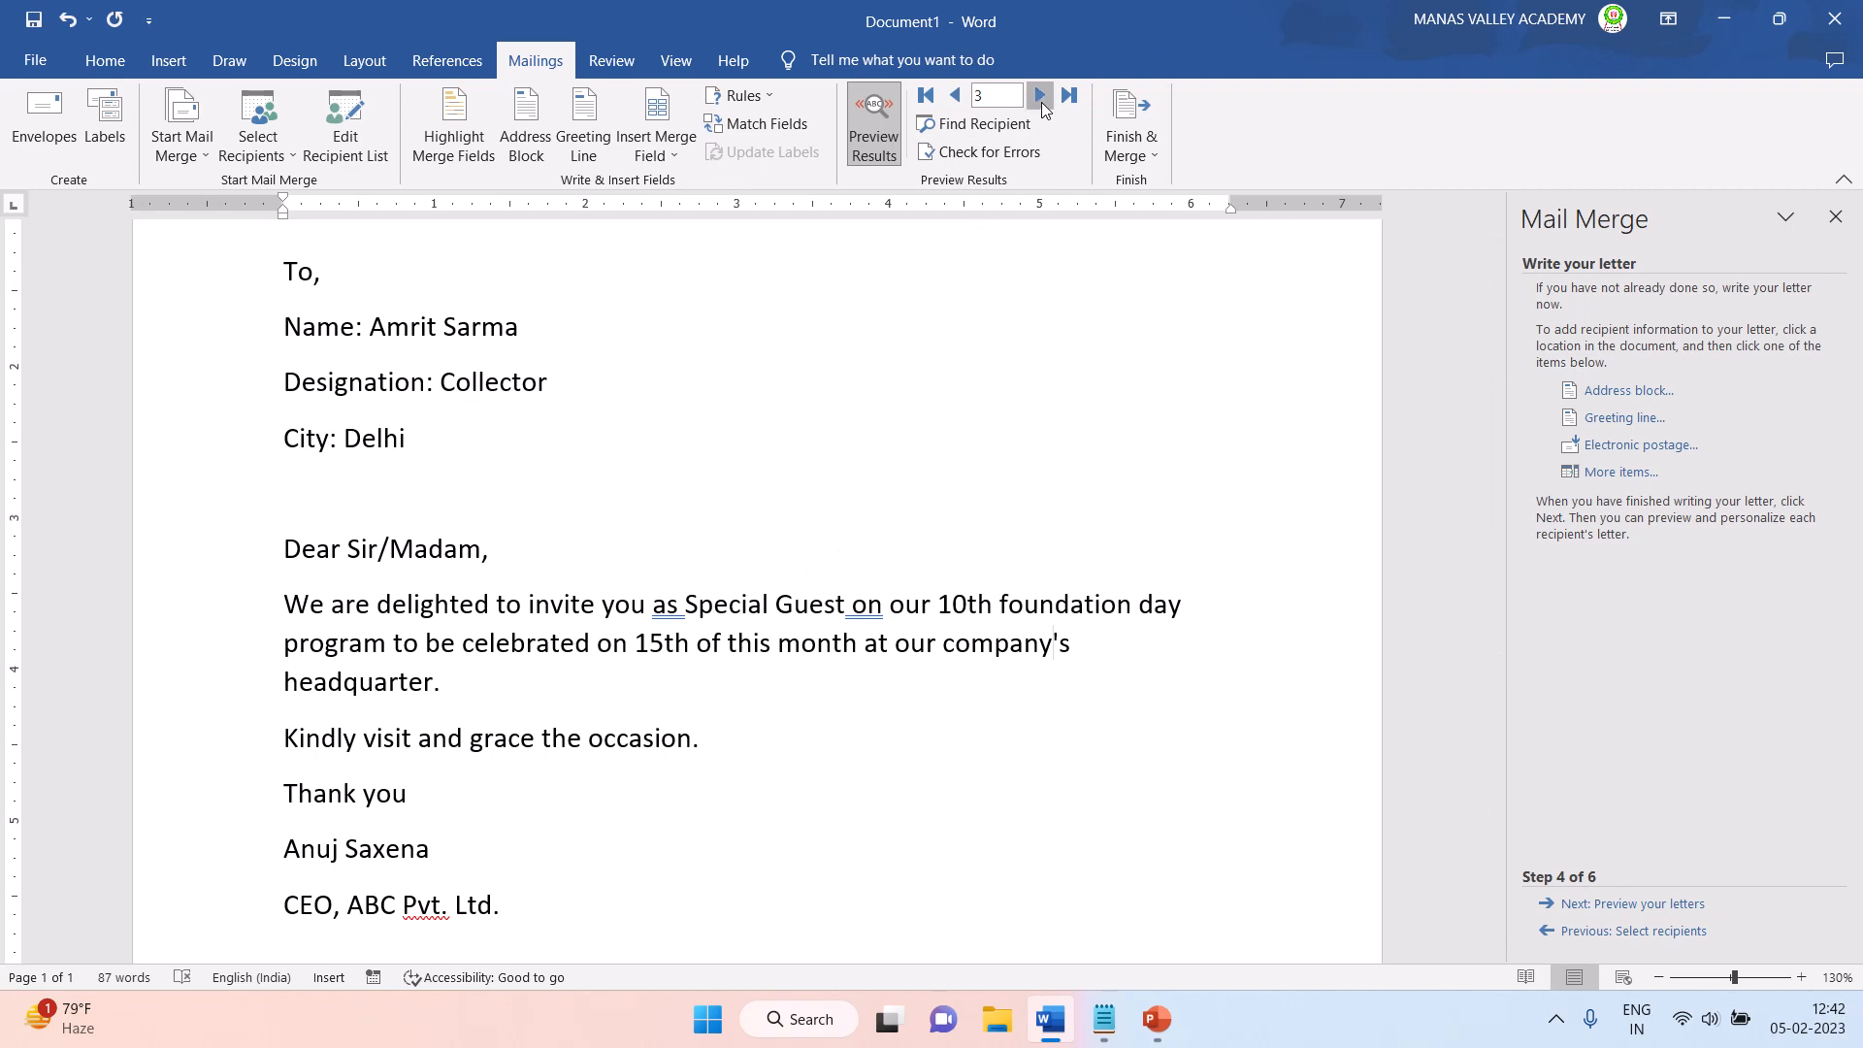
pyautogui.click(1043, 97)
pyautogui.click(1042, 98)
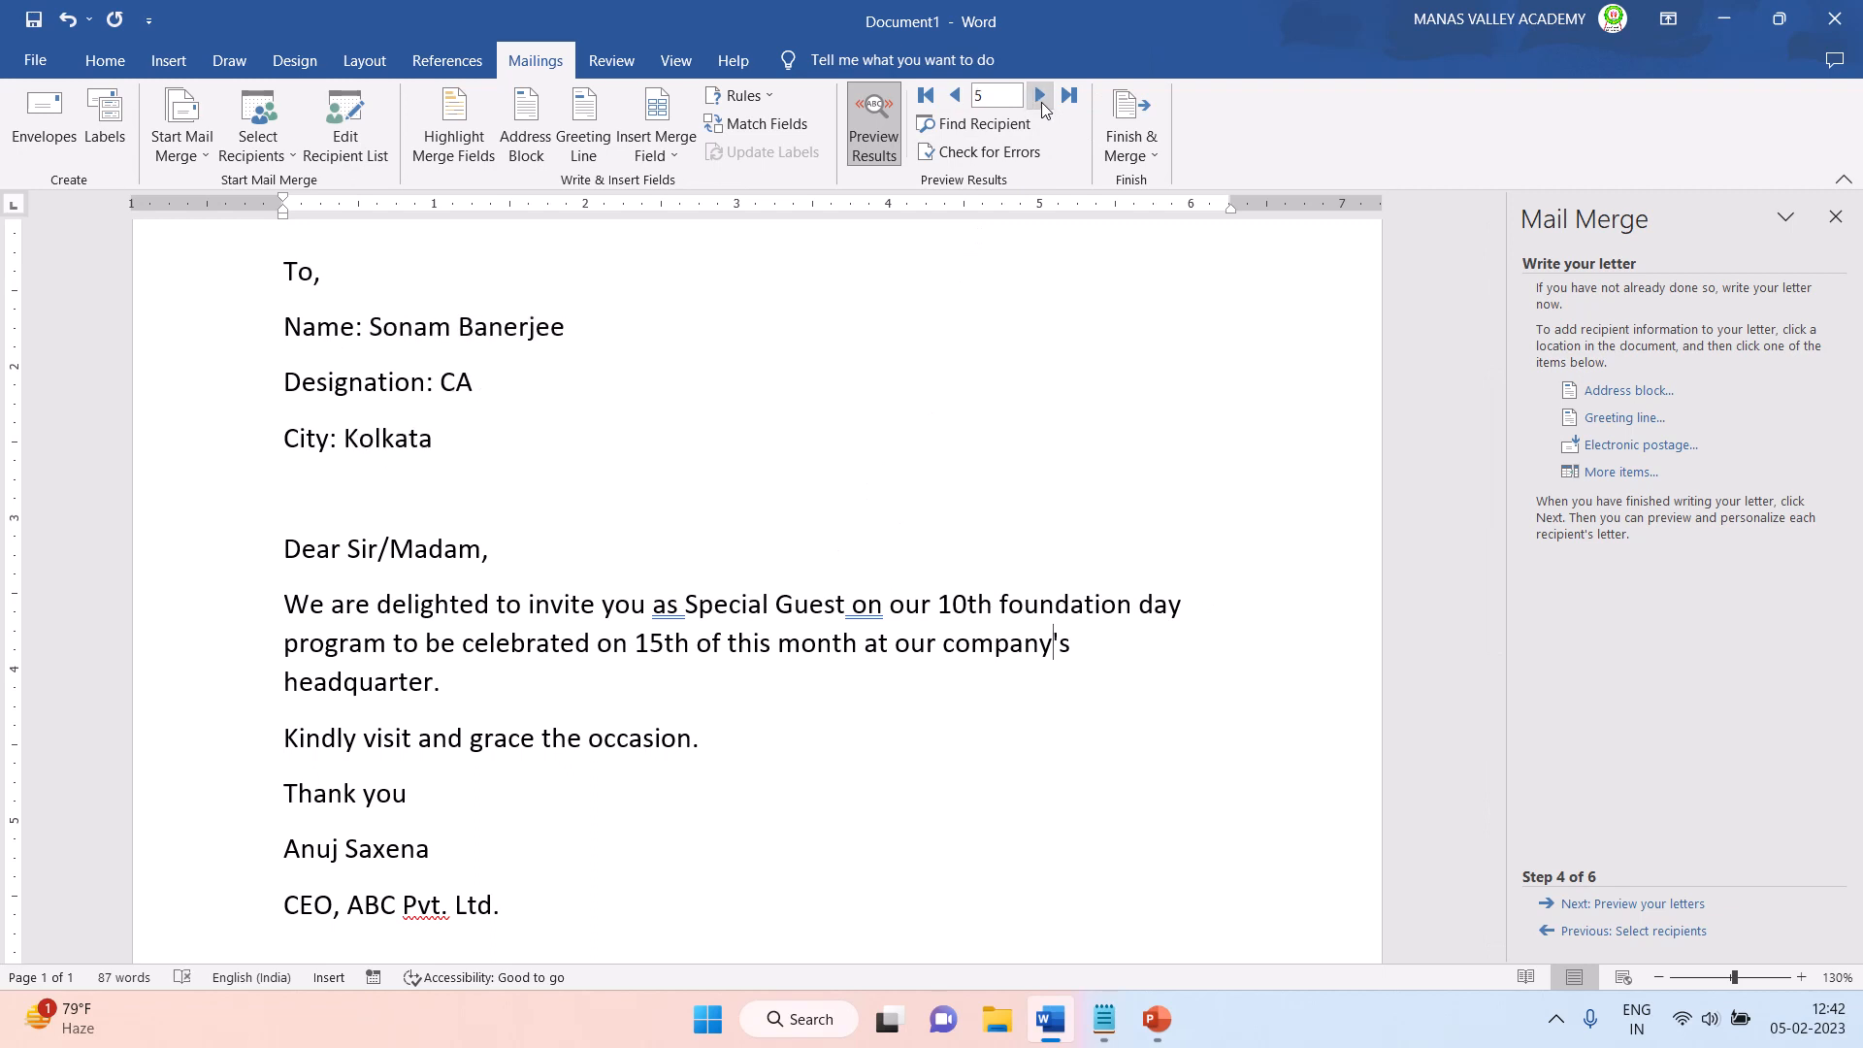
# - Step the preview back to the first recipient's letter and forward again to the fourth
pyautogui.click(952, 101)
pyautogui.click(952, 97)
pyautogui.click(952, 97)
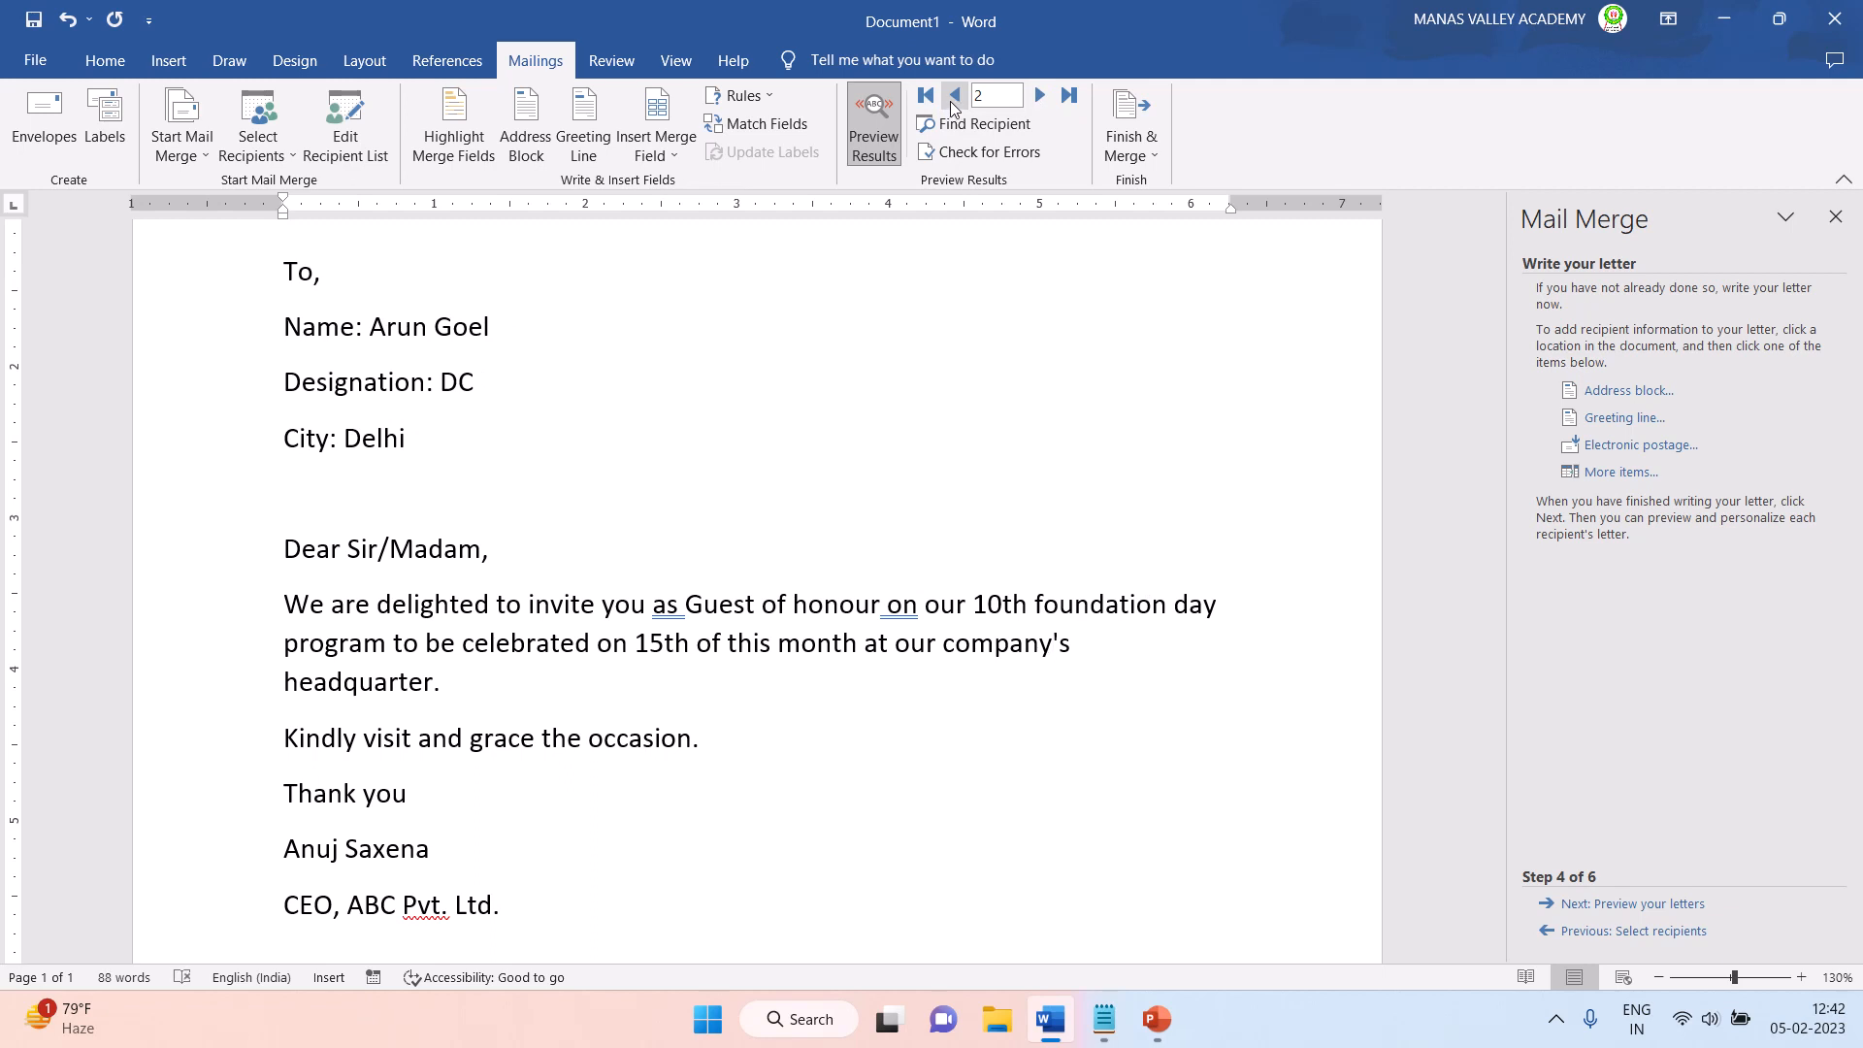
pyautogui.click(952, 105)
pyautogui.click(1036, 105)
pyautogui.click(1037, 105)
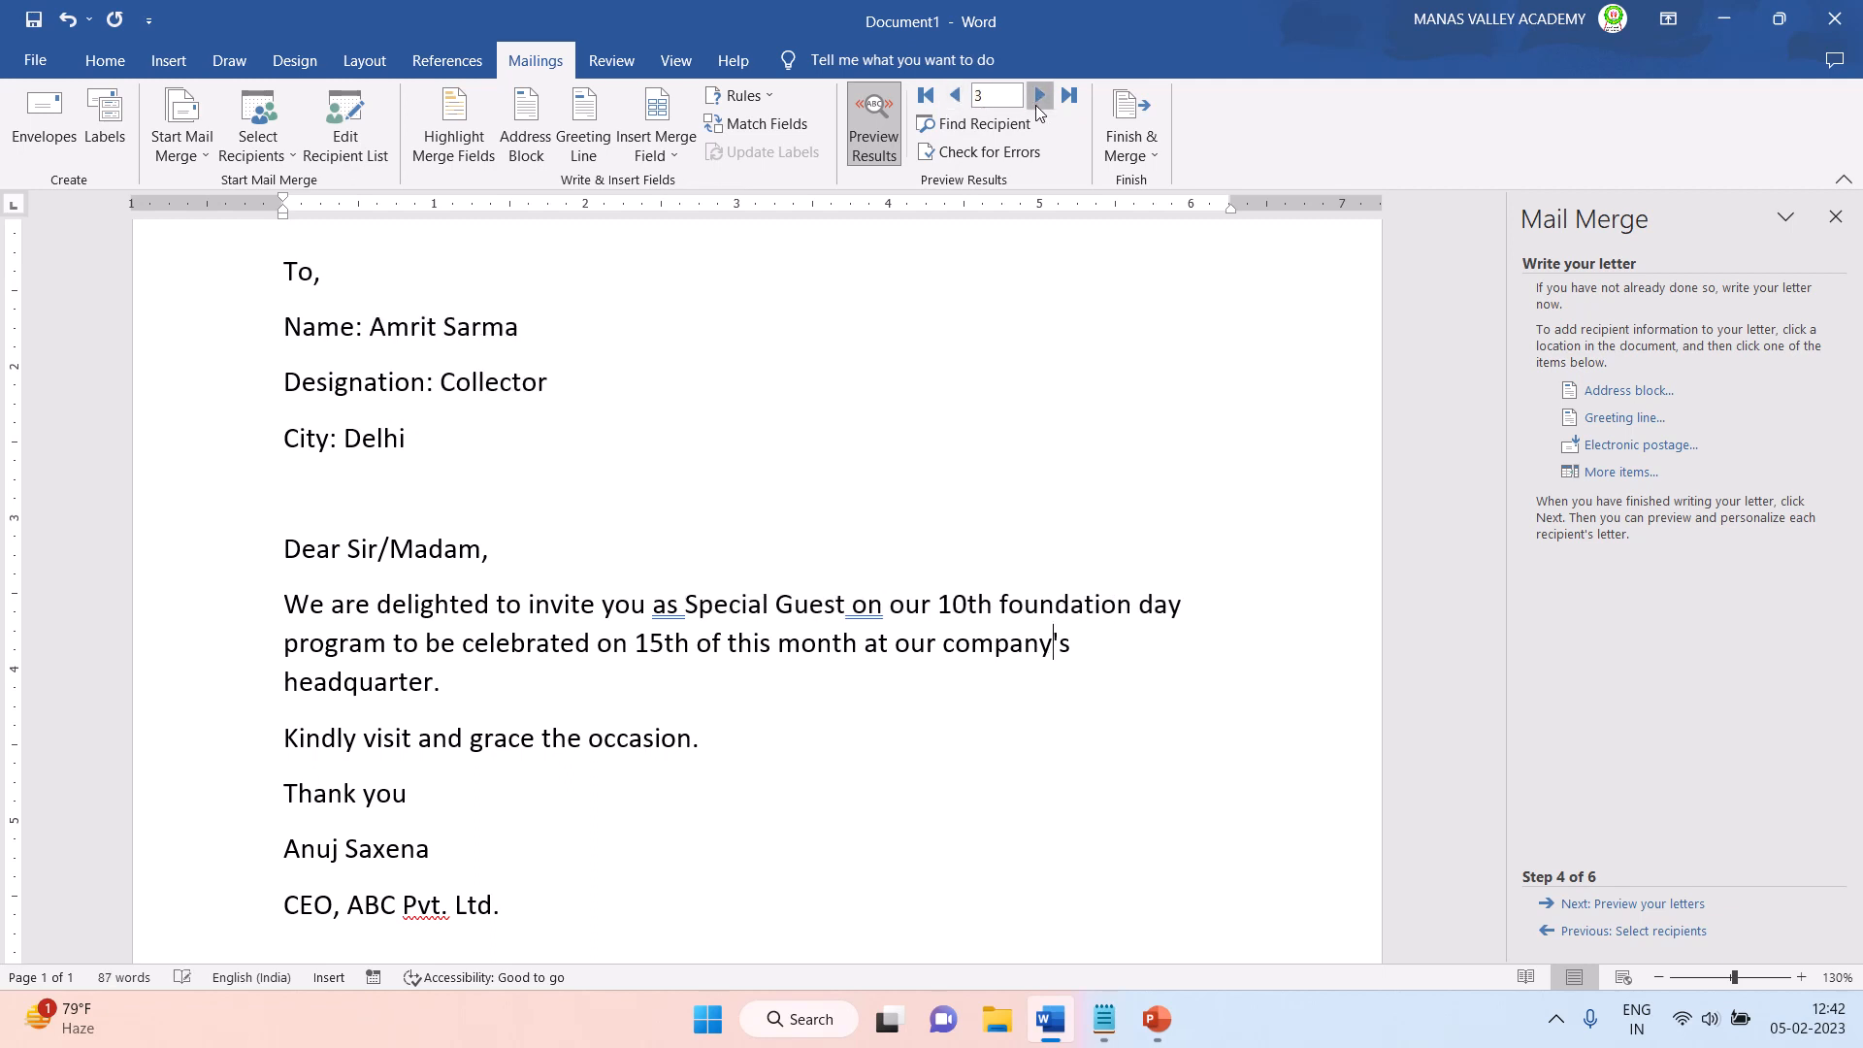
pyautogui.click(1036, 97)
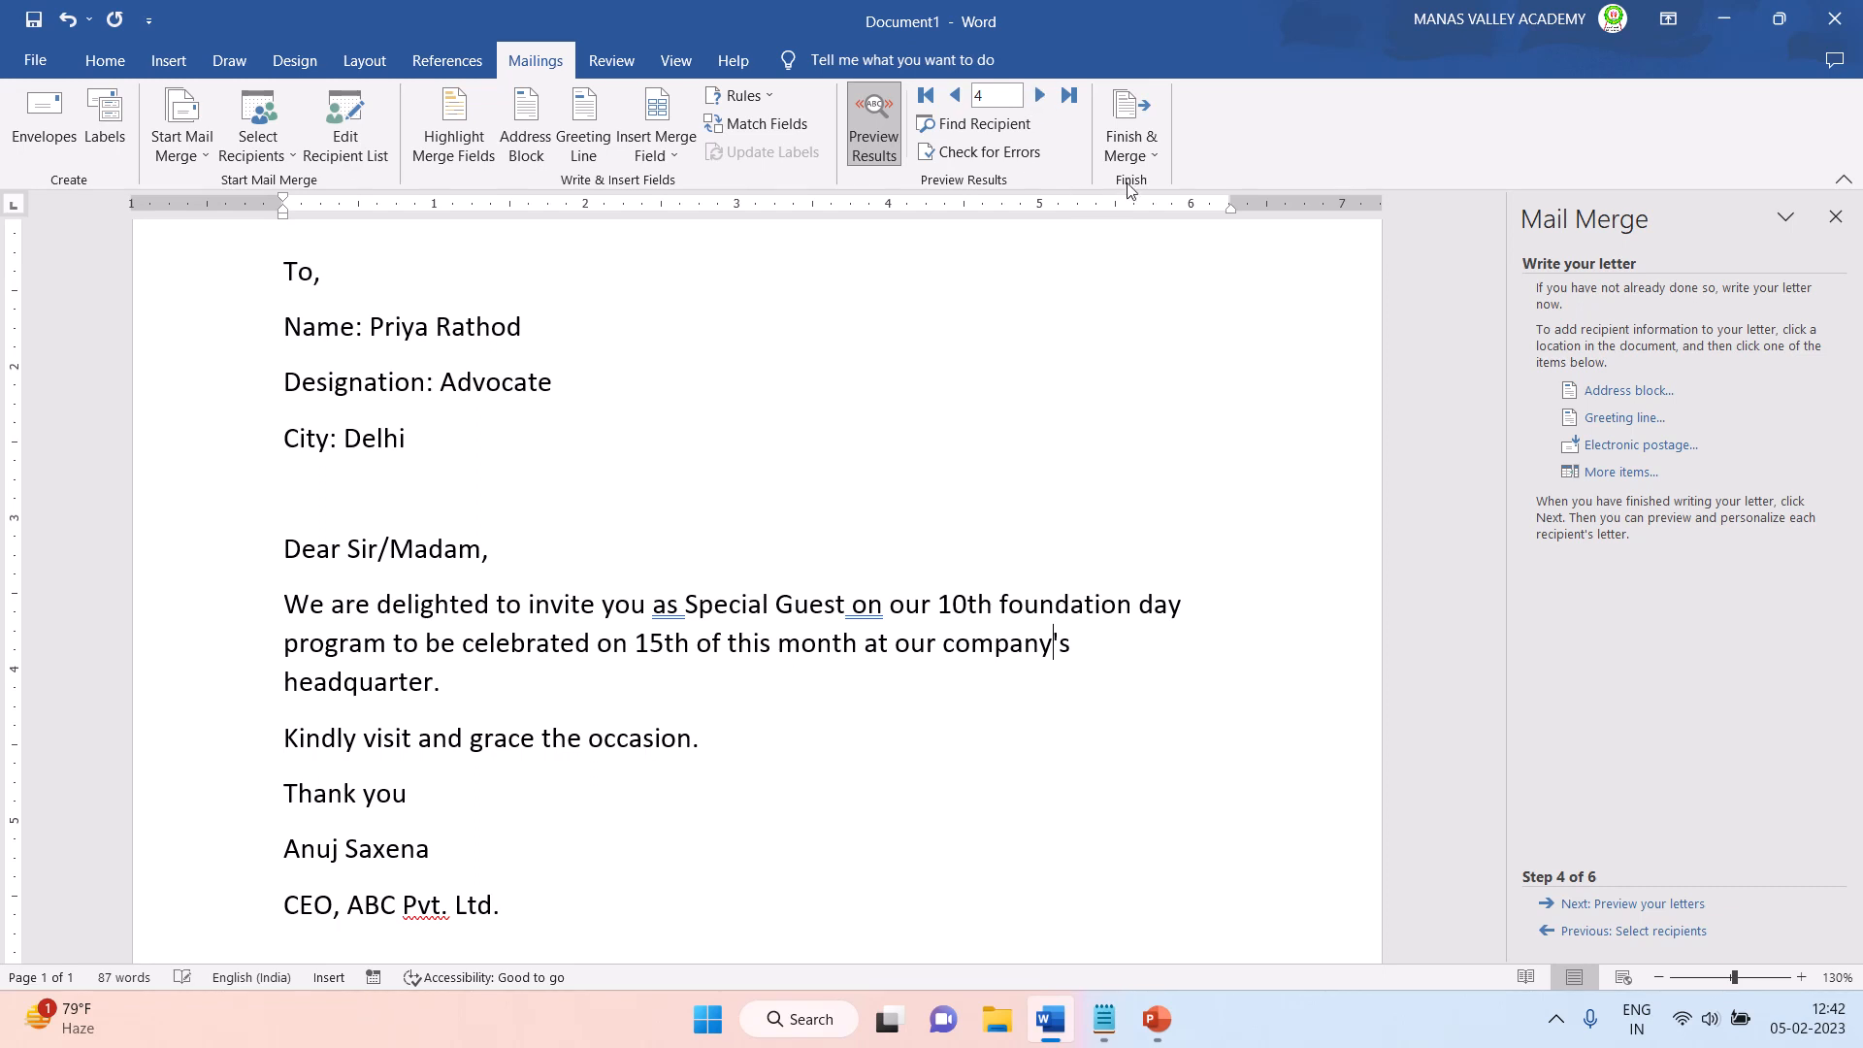
# - Finish the merge by creating individual letters for all records in a new document
pyautogui.click(1137, 127)
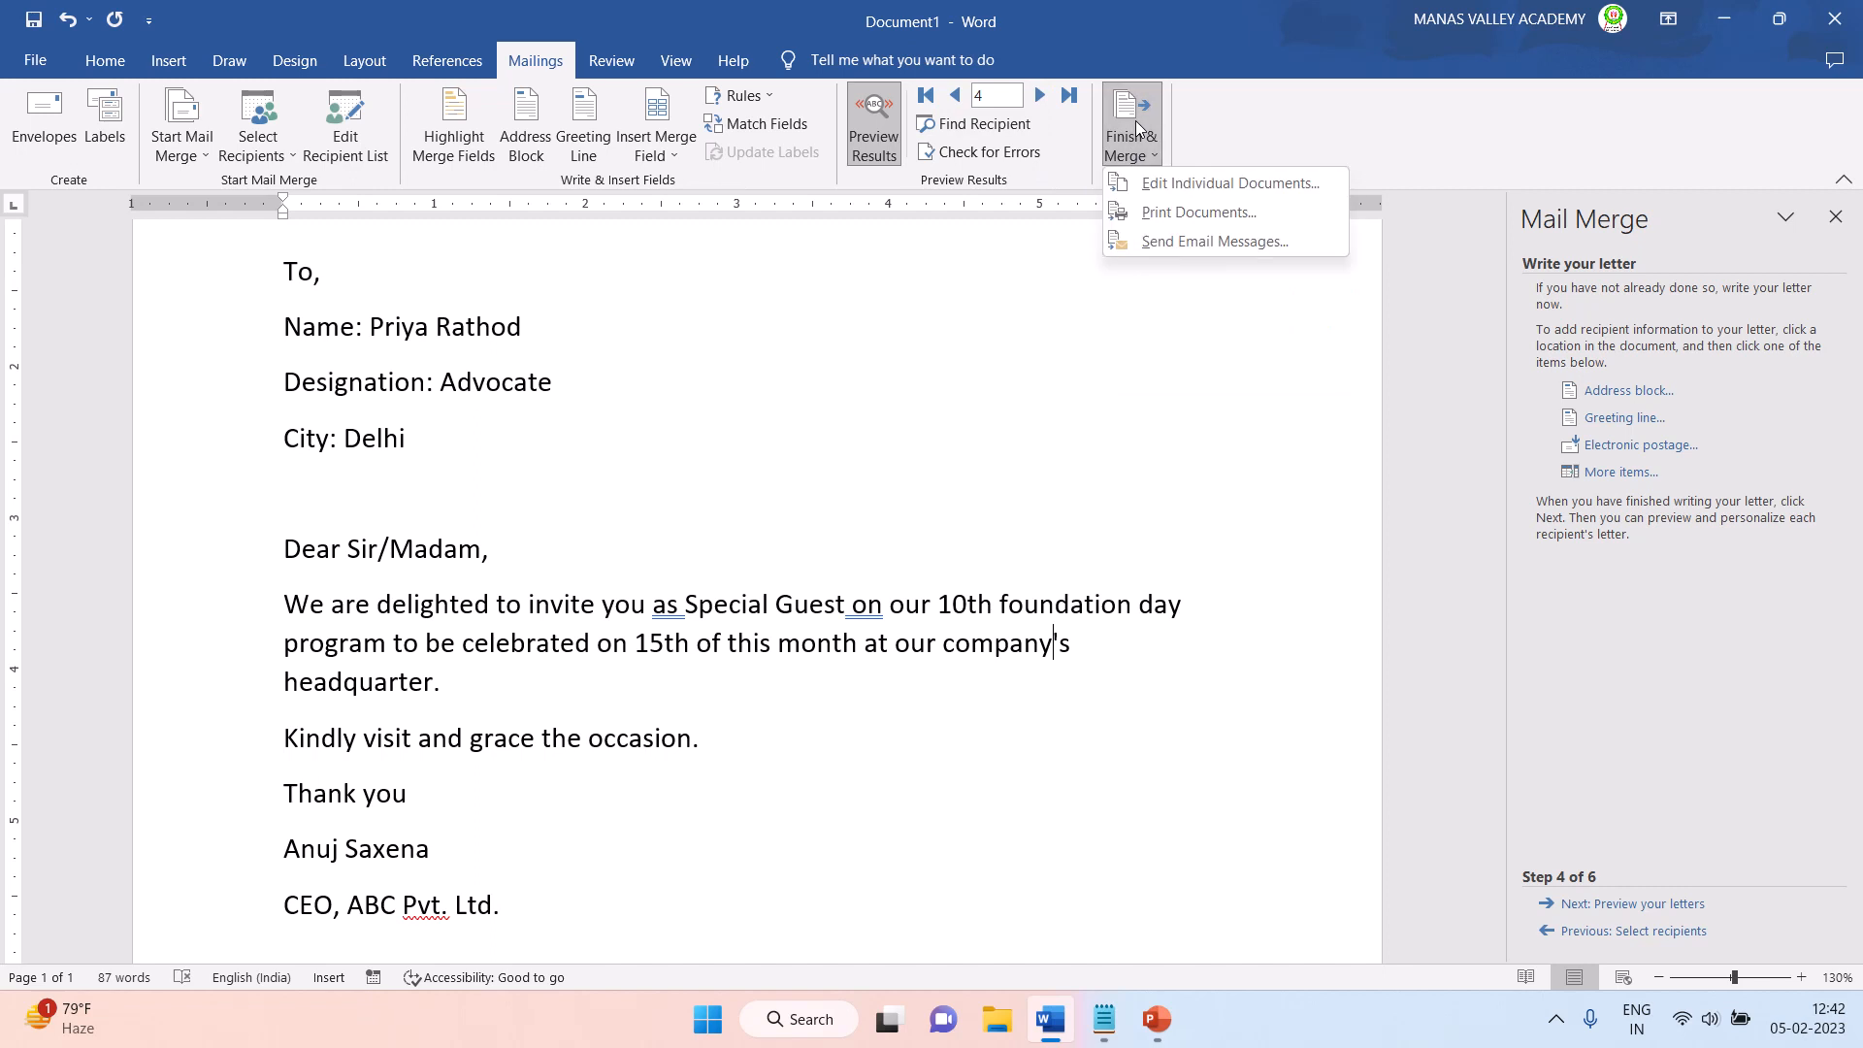
pyautogui.click(1163, 183)
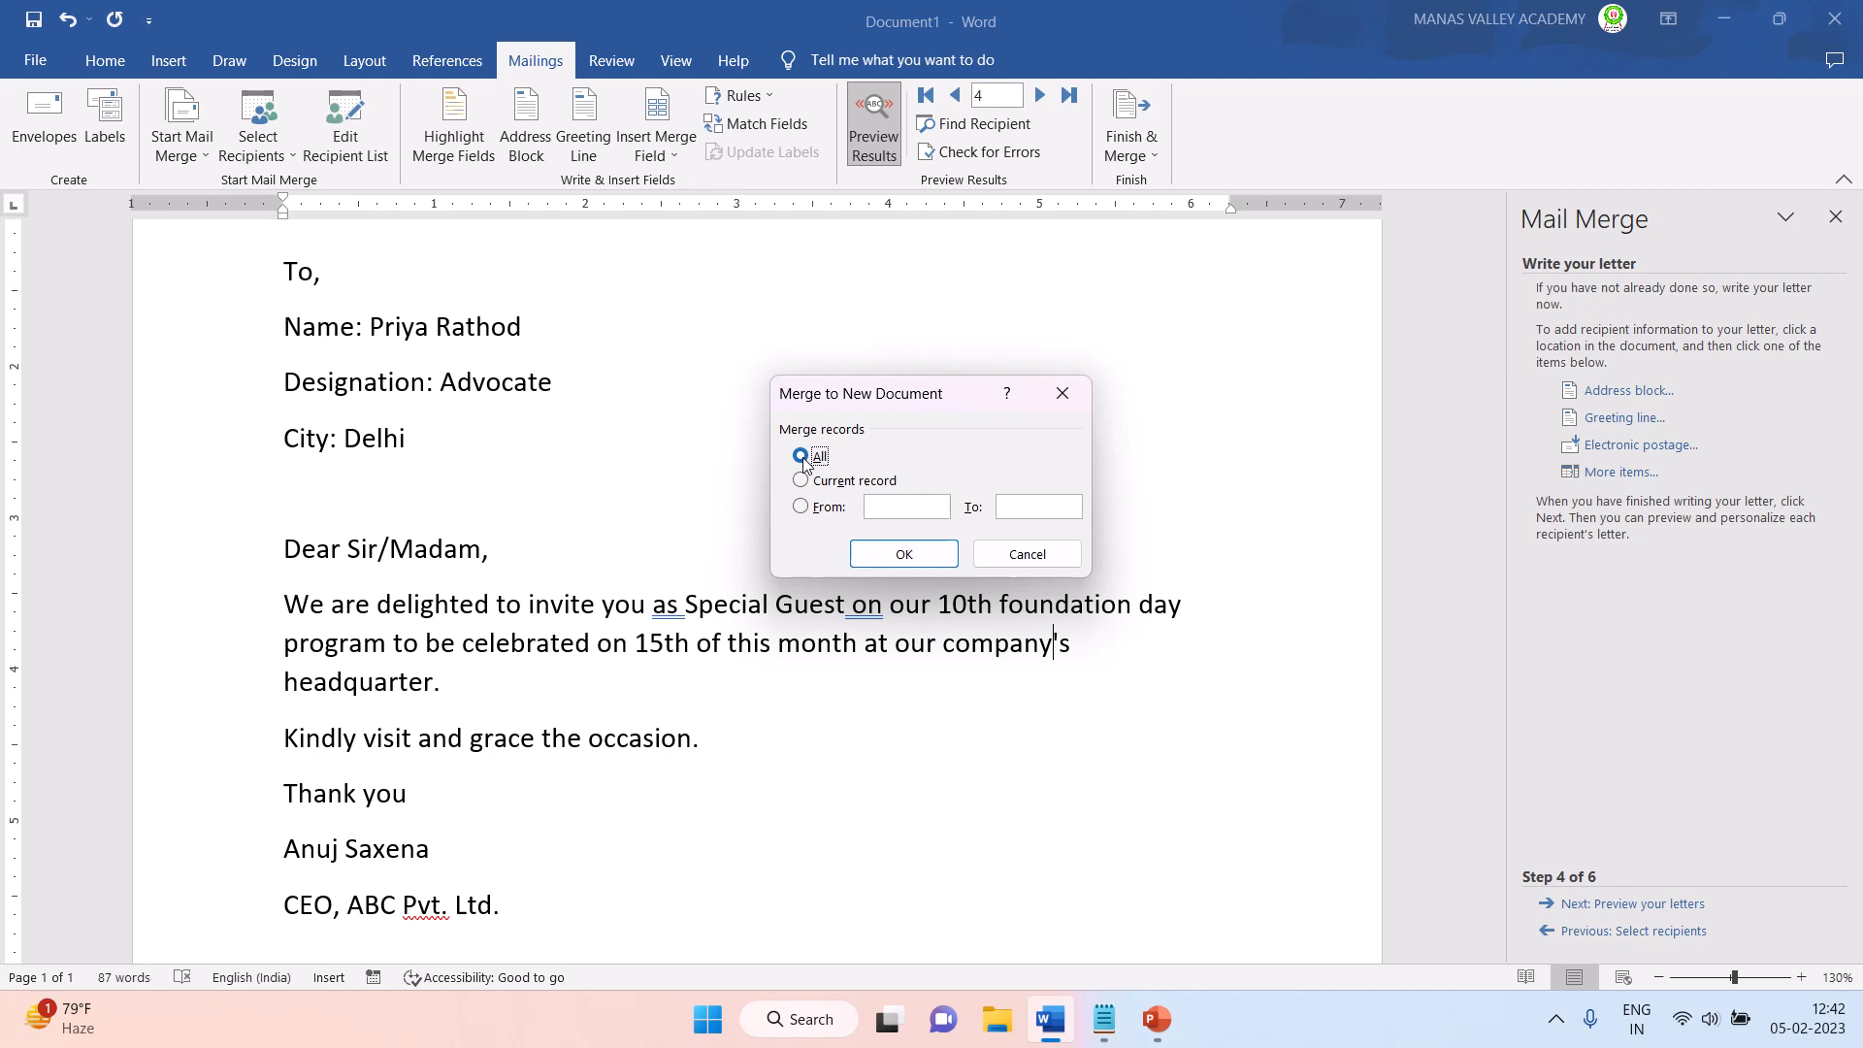
pyautogui.click(904, 555)
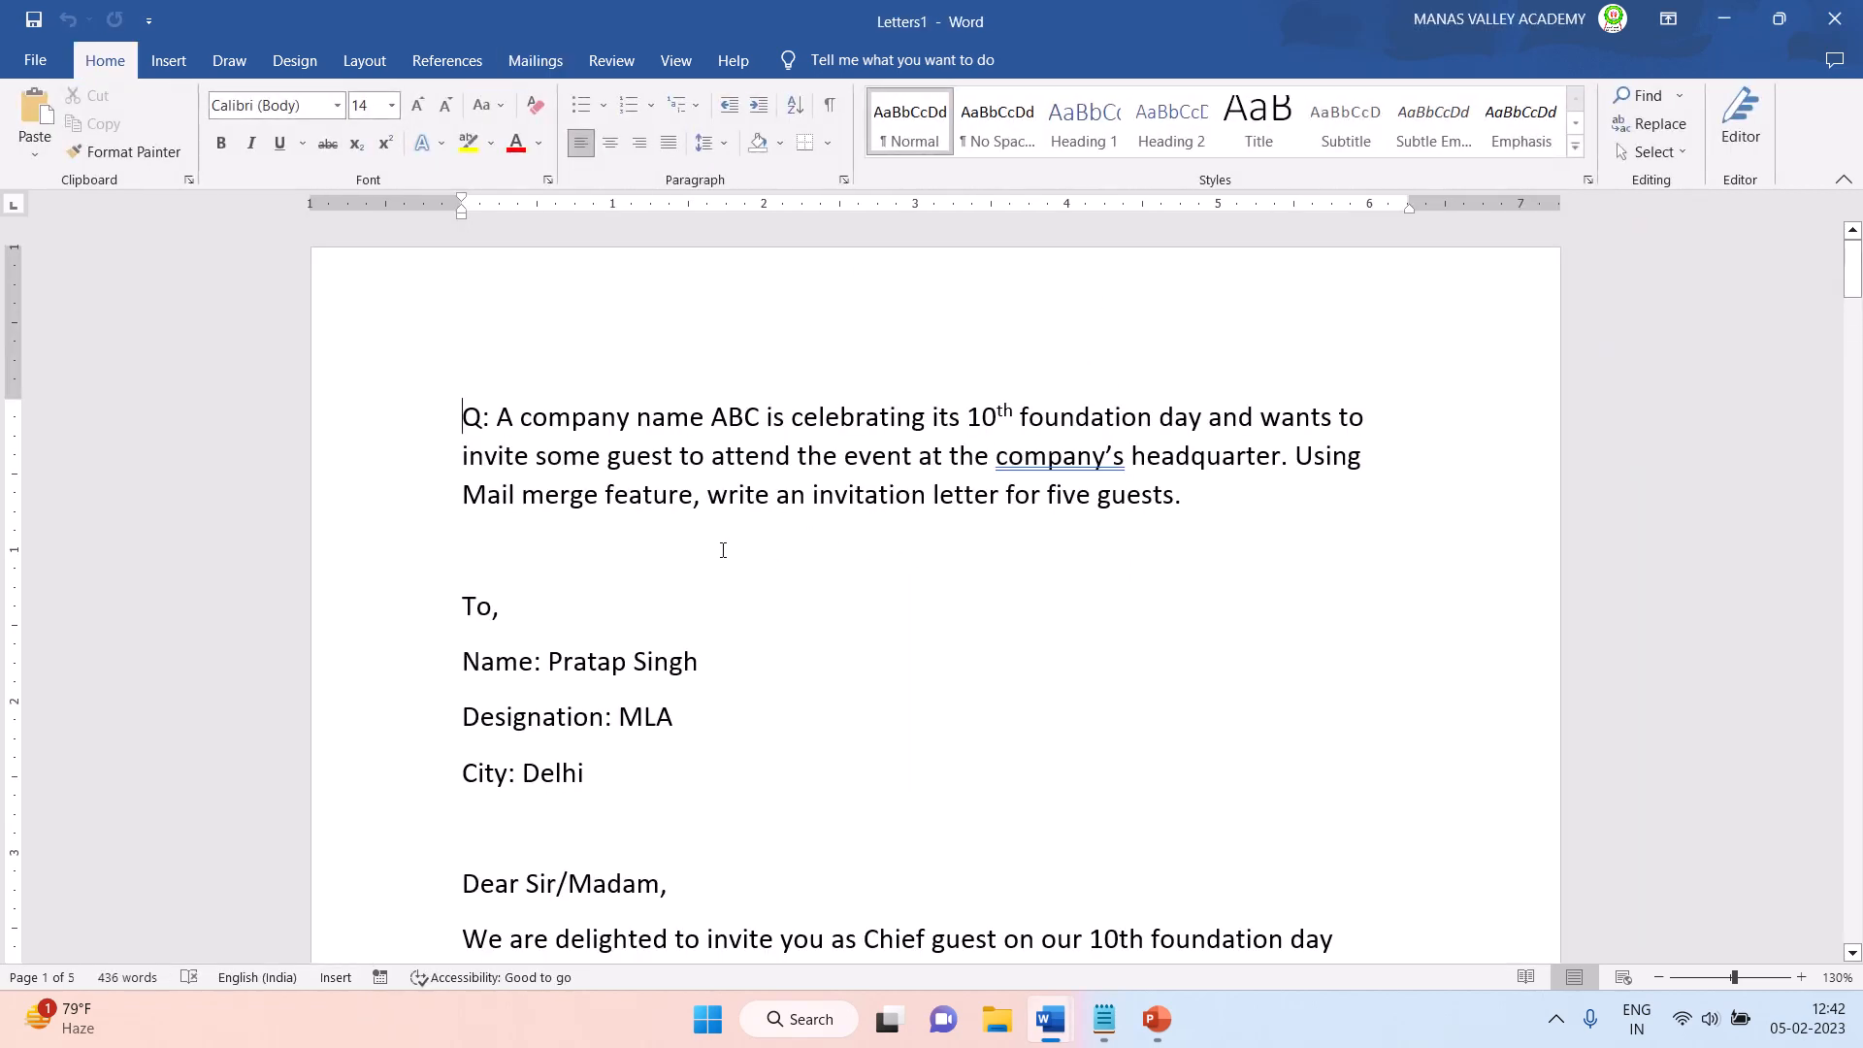
# - Check the guest details and invitation text in the first and second merged letters
pyautogui.scroll(-4, 574, 505)
pyautogui.moveTo(463, 303); pyautogui.dragTo(704, 640)
pyautogui.scroll(-1, 777, 621)
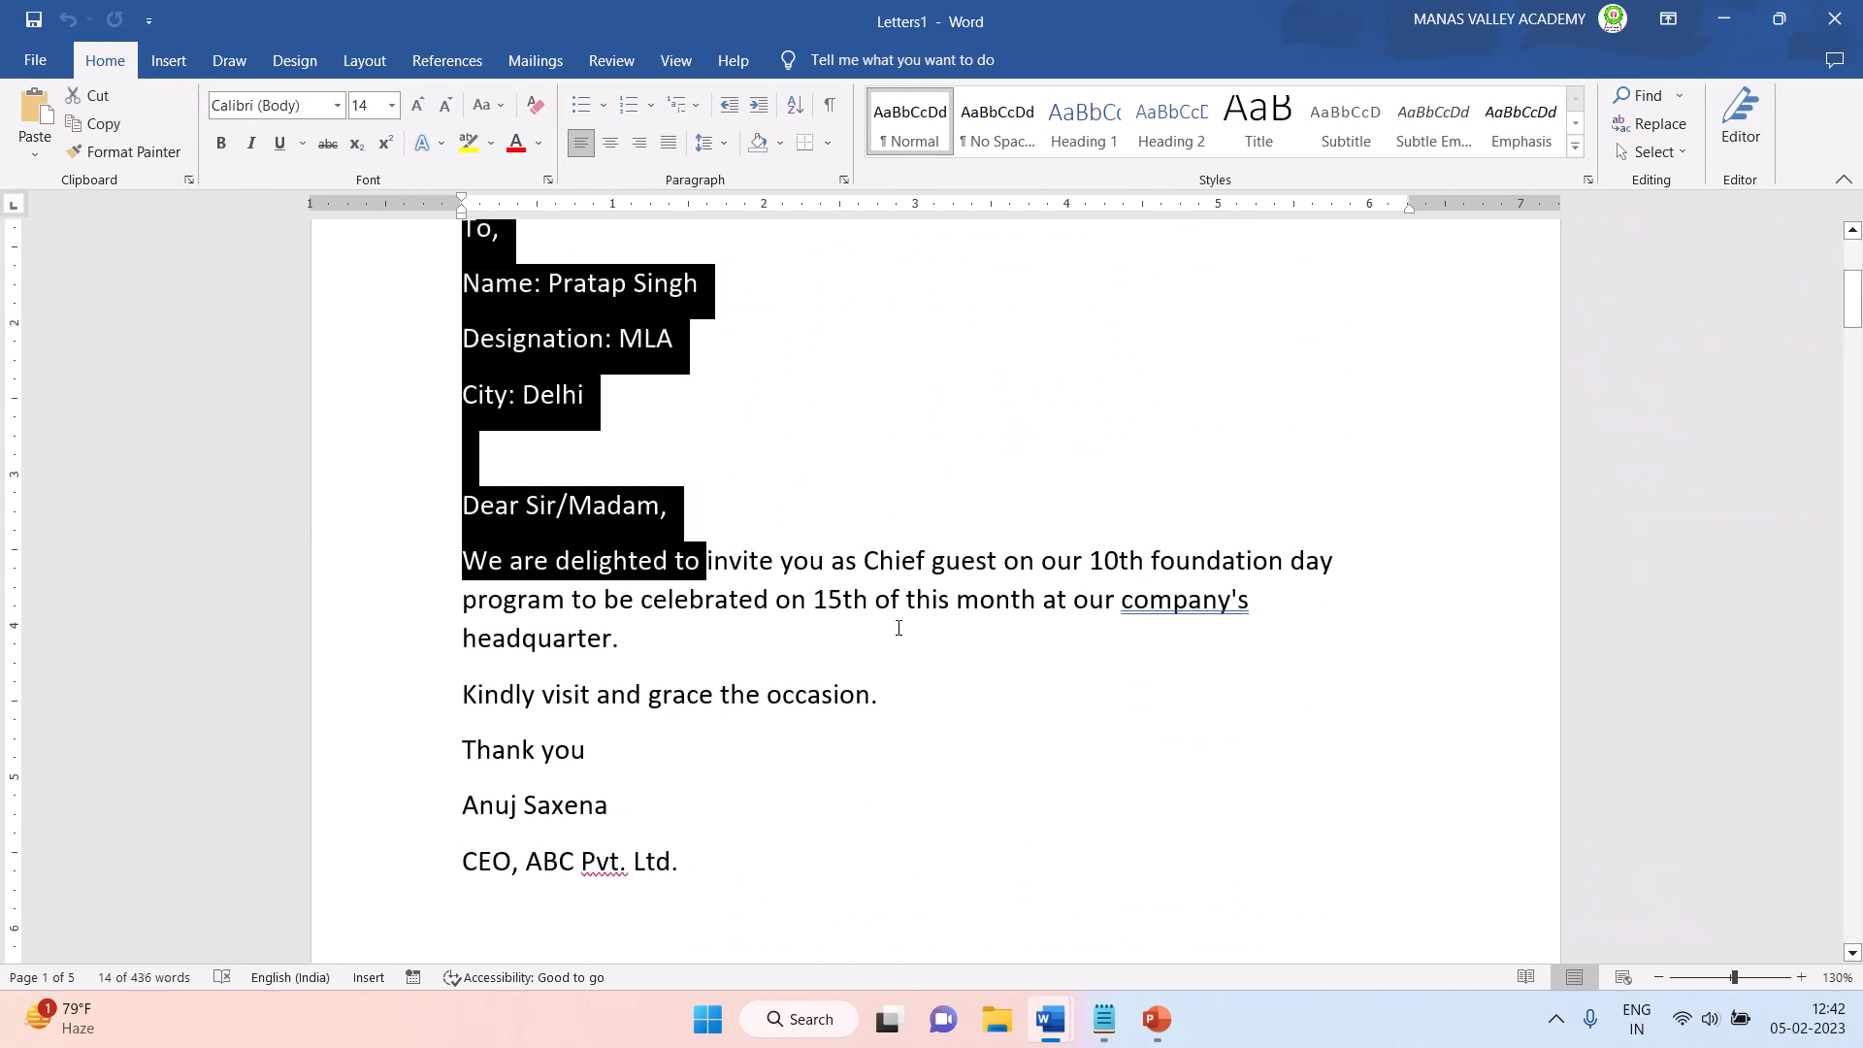
pyautogui.click(904, 616)
pyautogui.scroll(-15, 904, 616)
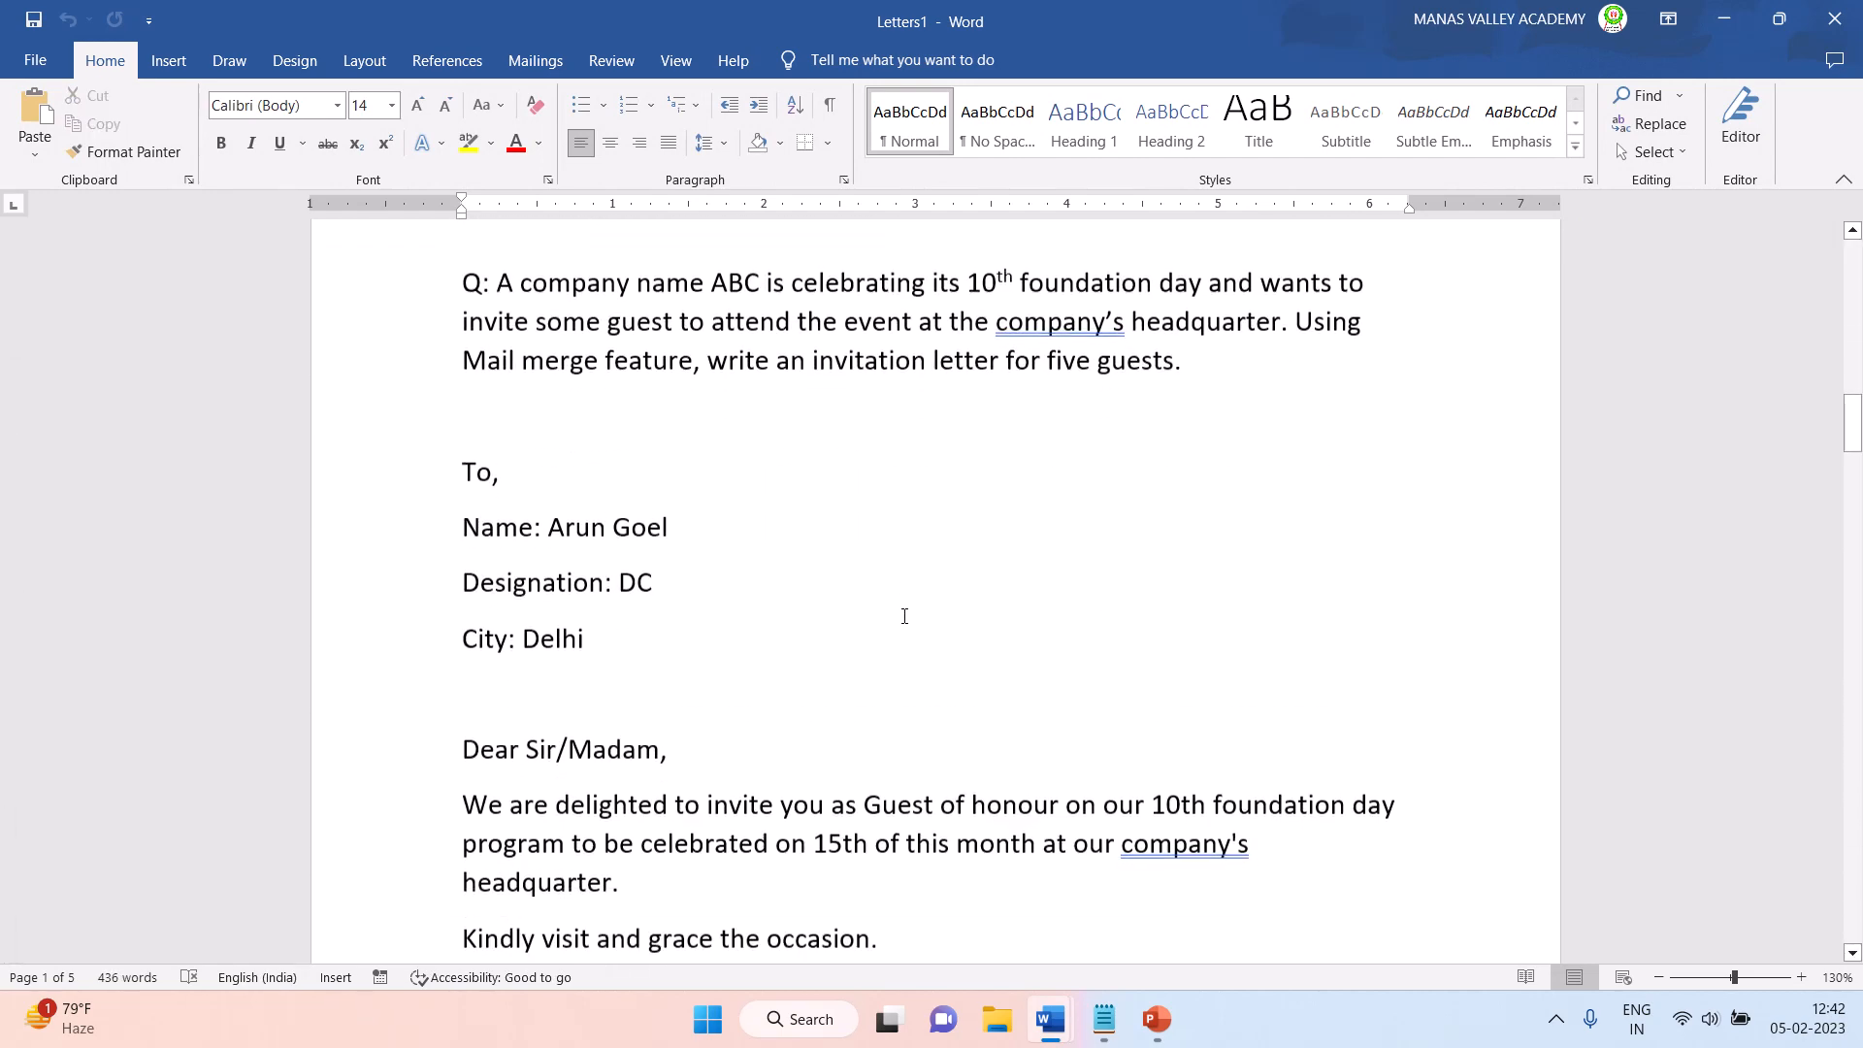
pyautogui.scroll(2, 588, 443)
pyautogui.moveTo(464, 411); pyautogui.dragTo(724, 644)
# - Check the recipient blocks and guest roles in the third, fourth and fifth merged letters
pyautogui.scroll(-10, 835, 636)
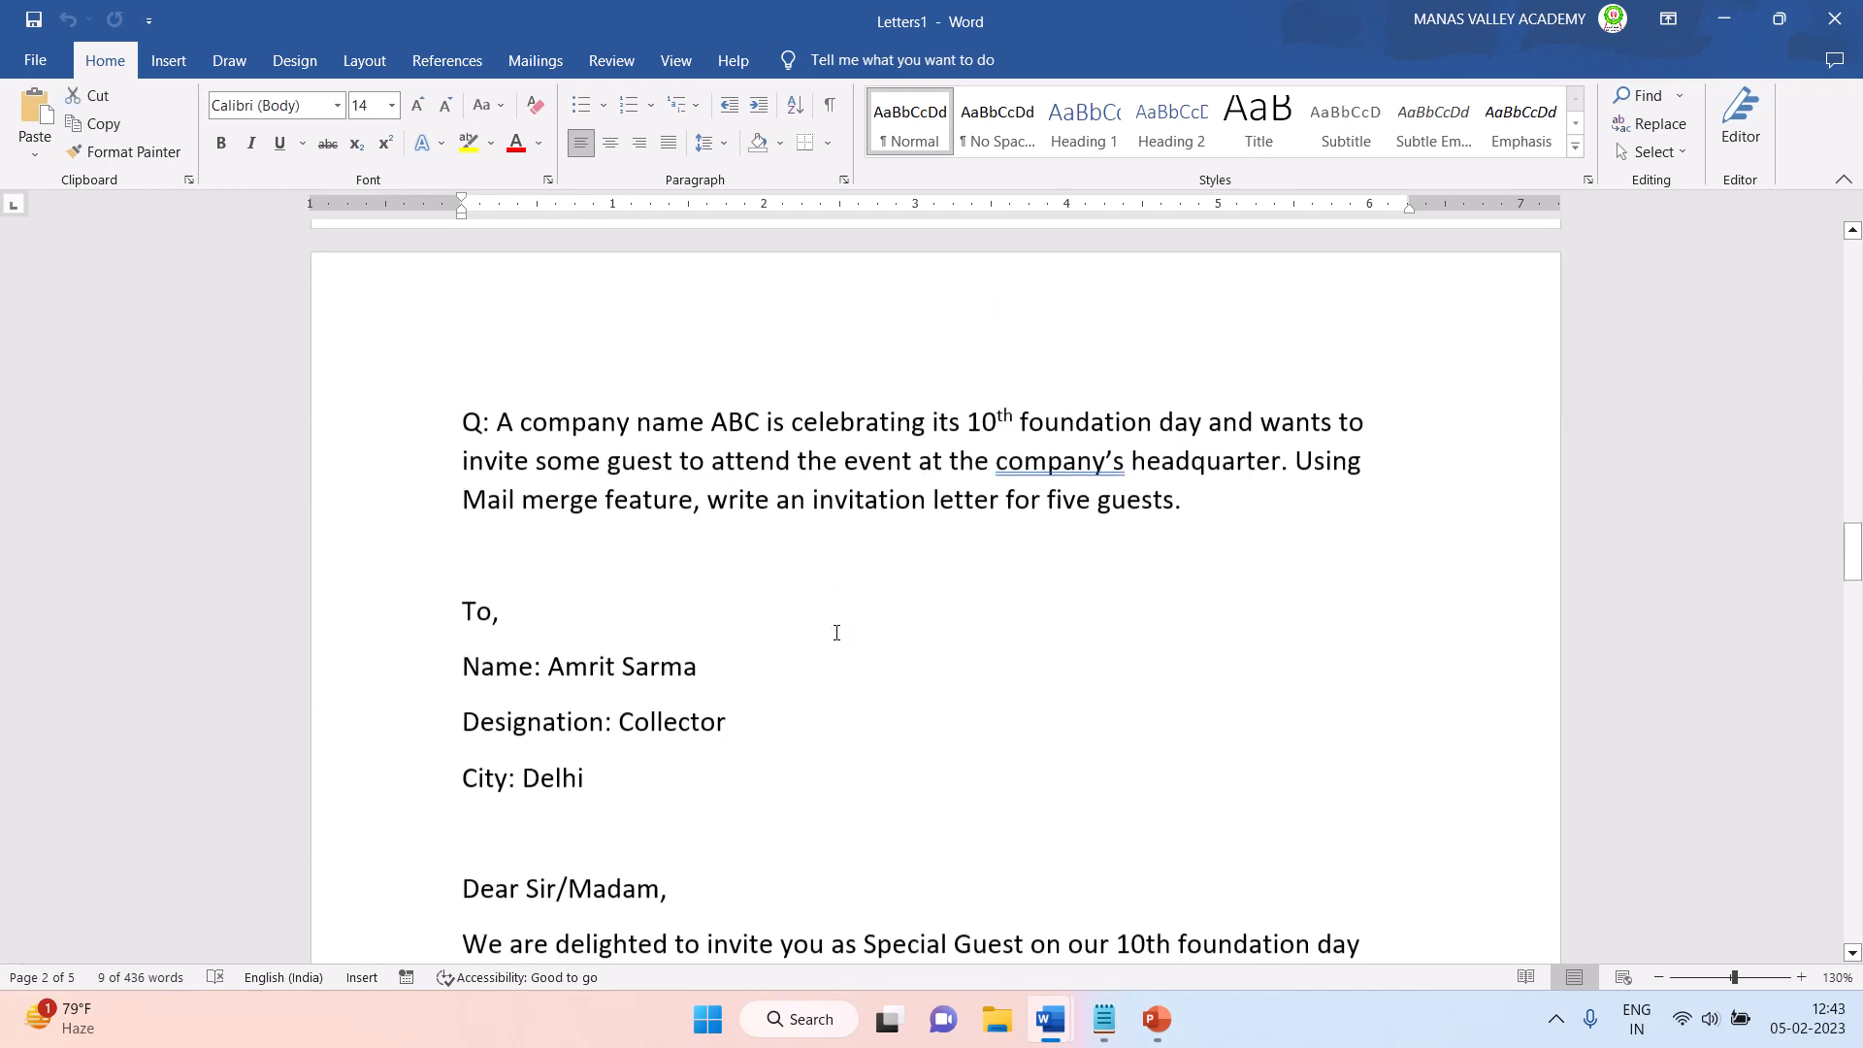
pyautogui.moveTo(603, 621); pyautogui.dragTo(726, 669)
pyautogui.scroll(-10, 723, 658)
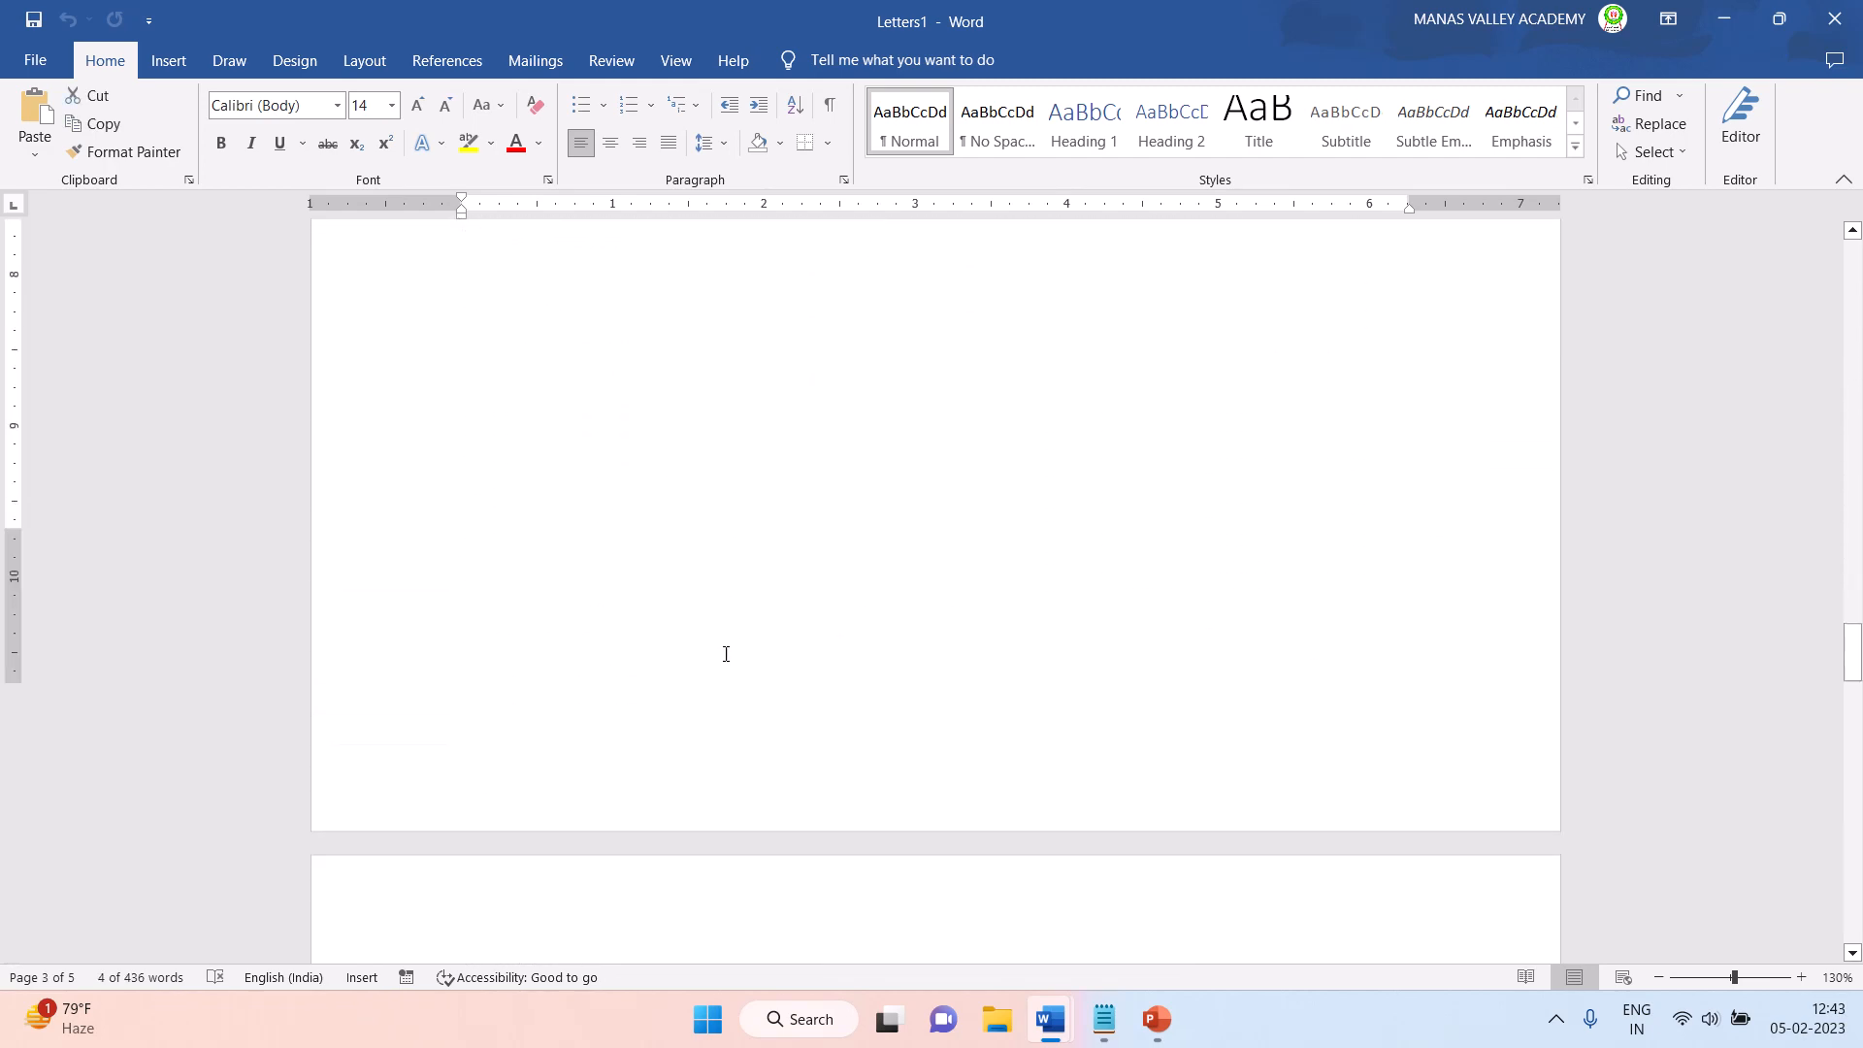
pyautogui.scroll(-8, 726, 654)
pyautogui.moveTo(609, 305); pyautogui.dragTo(652, 402)
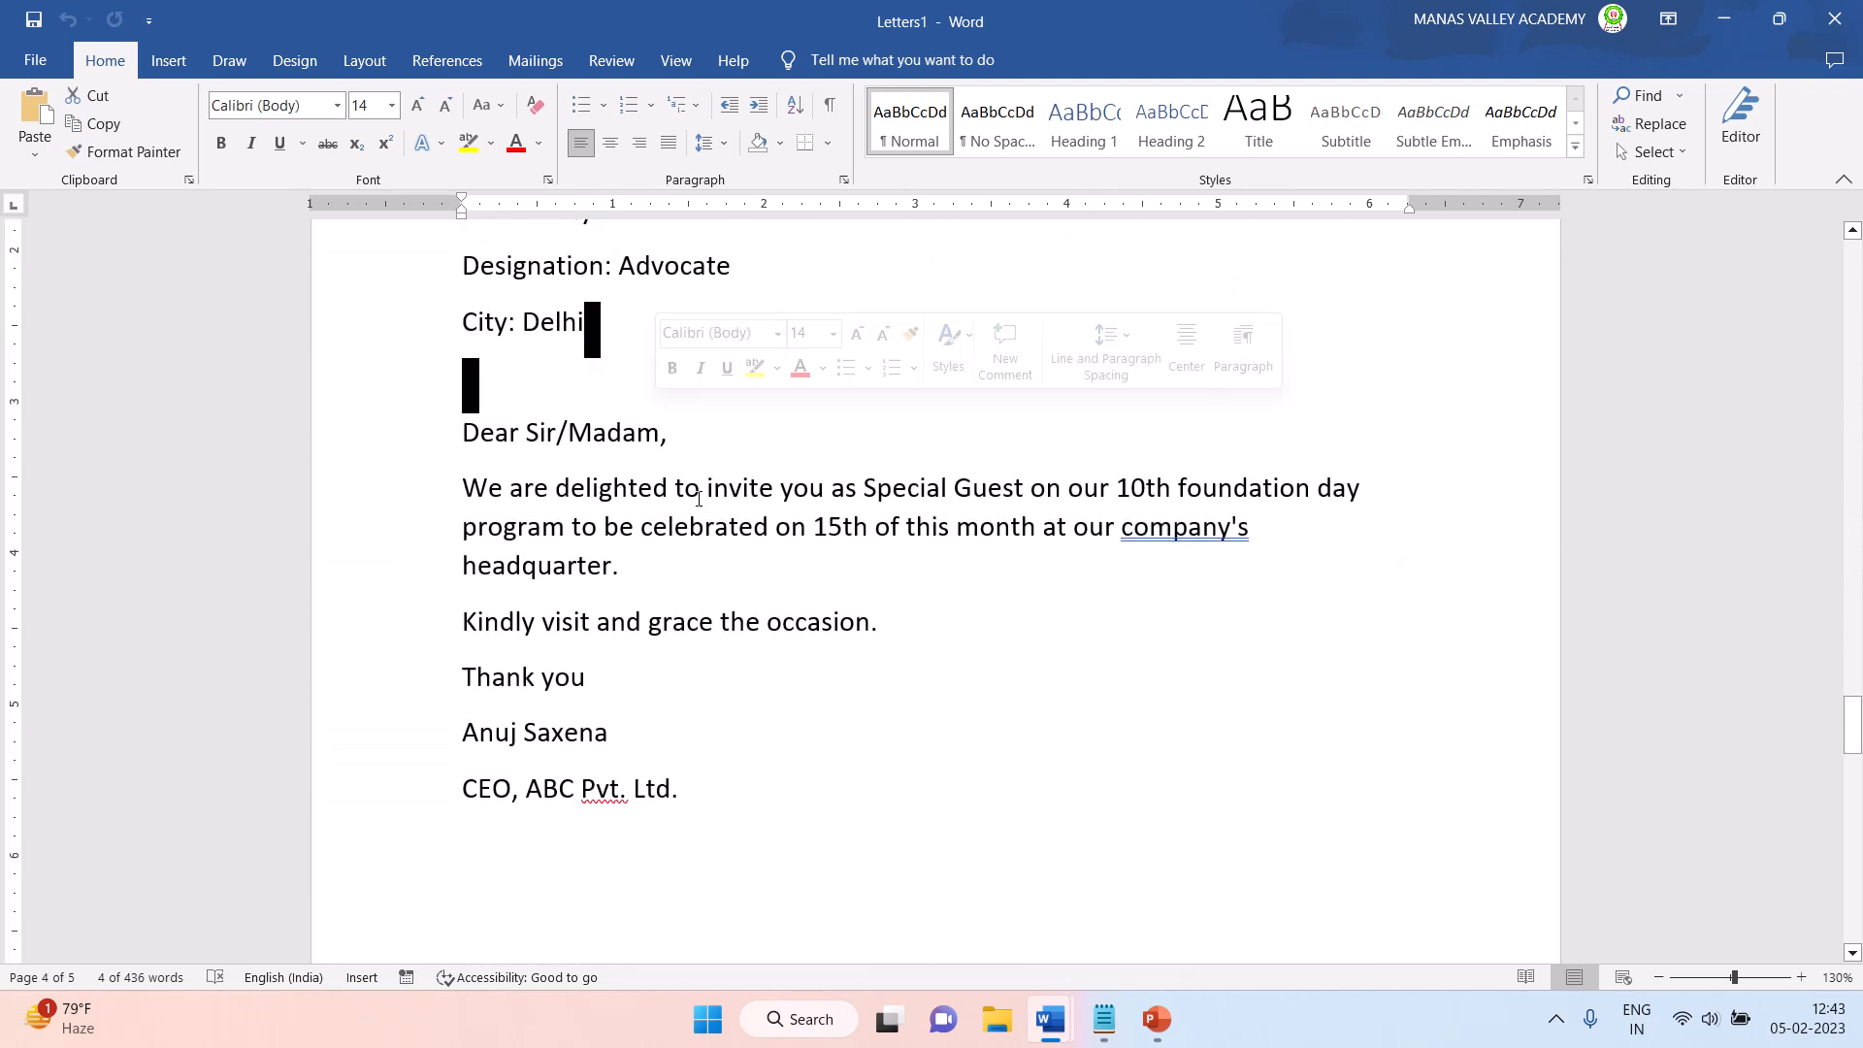
pyautogui.scroll(3, 701, 496)
pyautogui.scroll(-5, 718, 533)
pyautogui.scroll(-15, 734, 544)
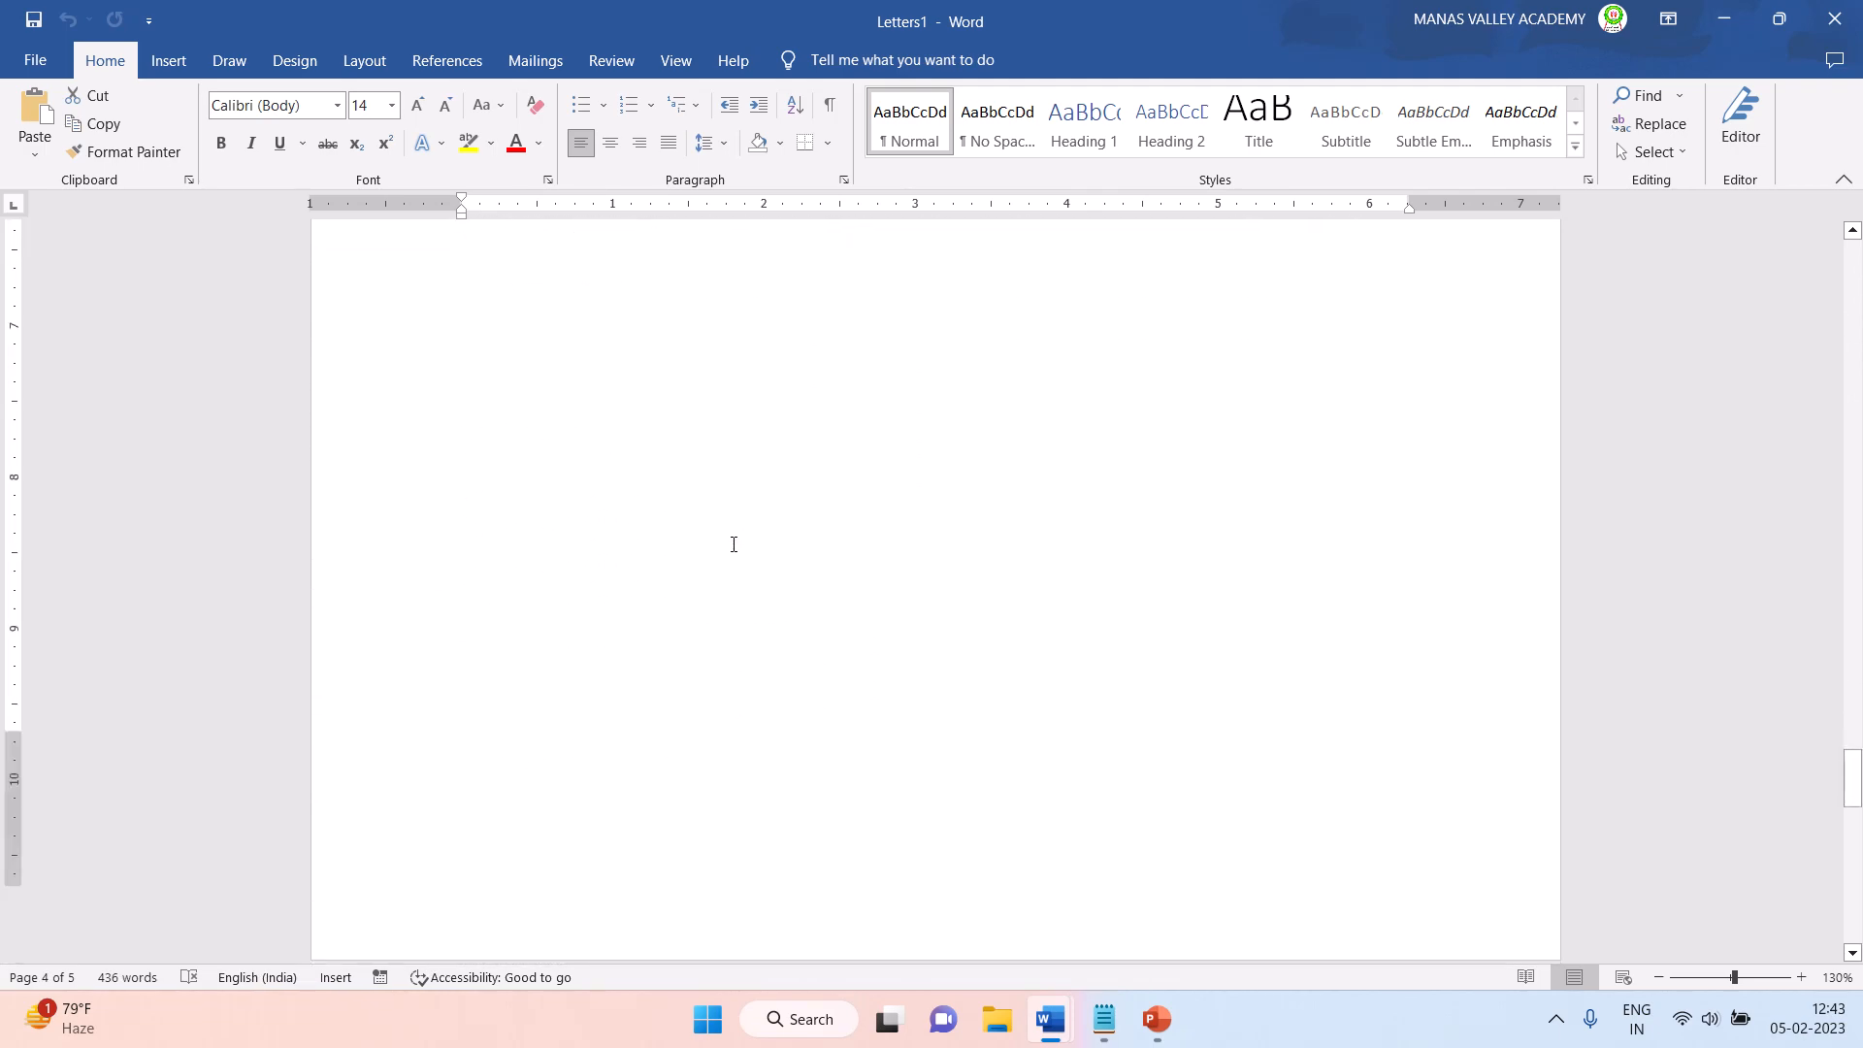
pyautogui.moveTo(567, 340); pyautogui.dragTo(659, 491)
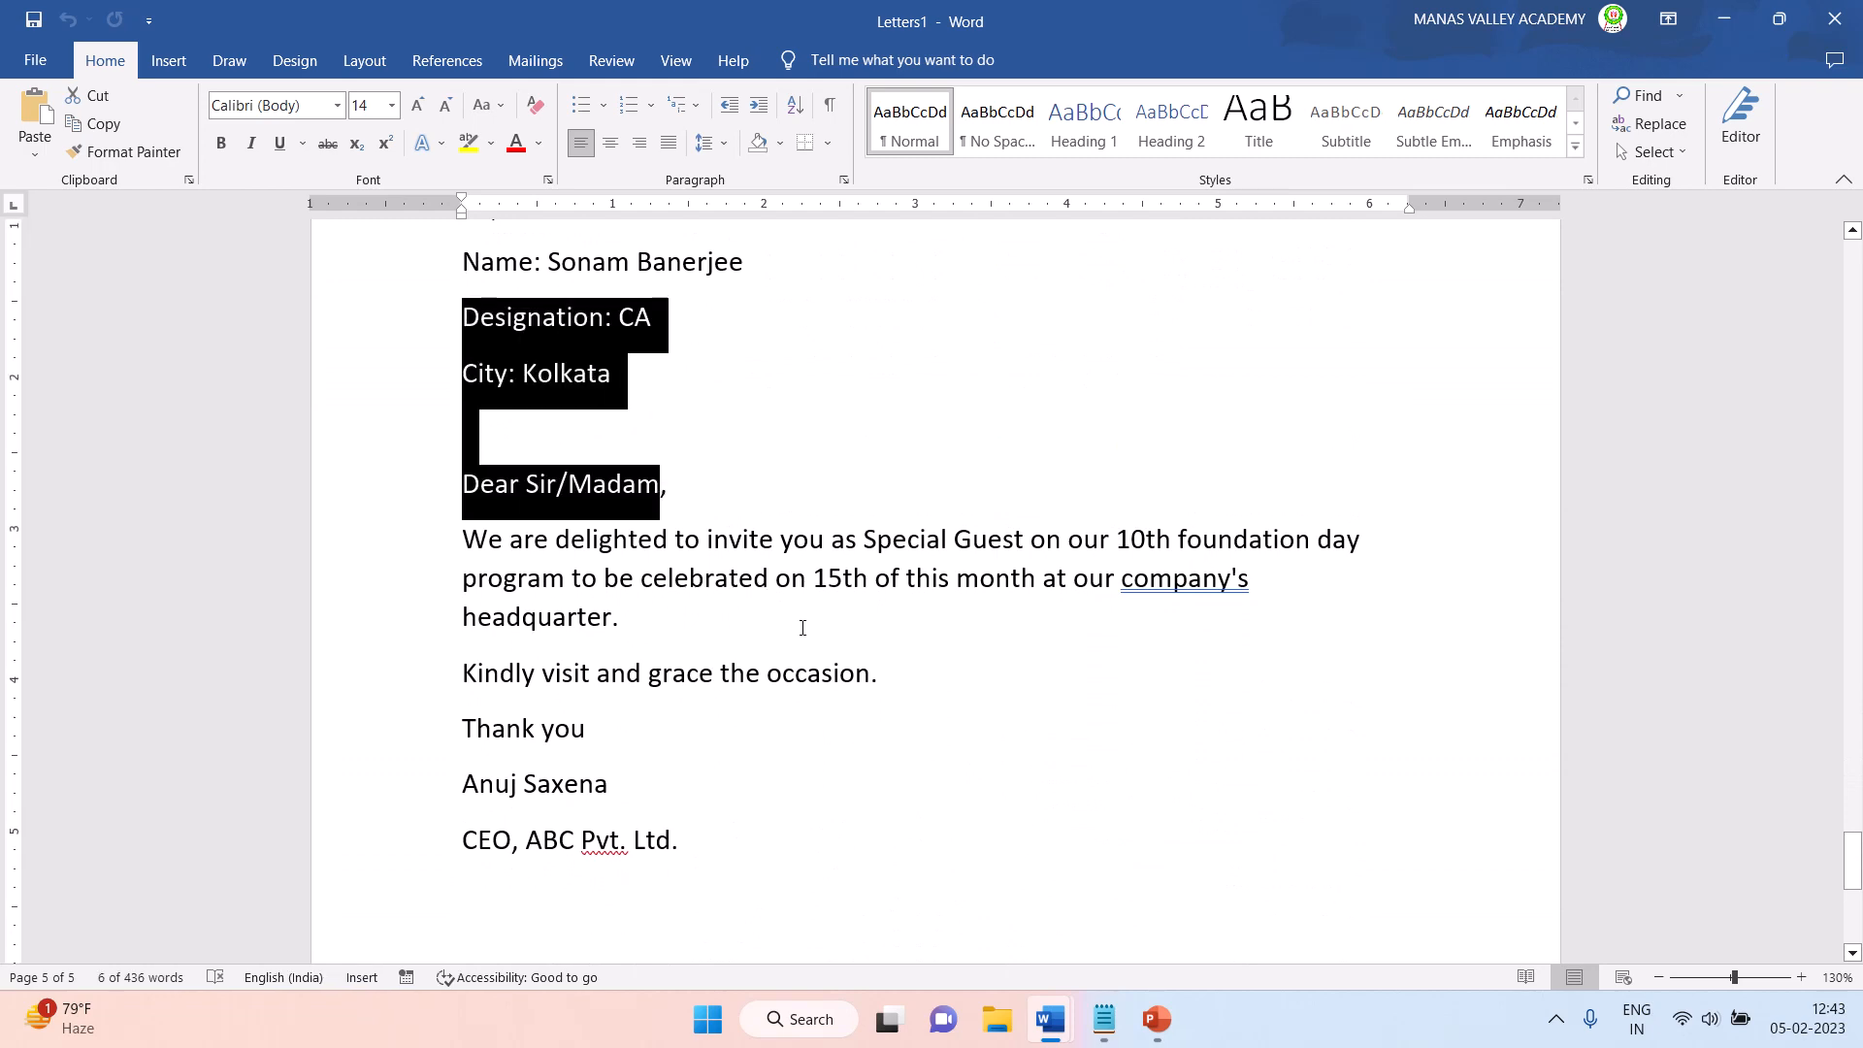
# - Go back through the merged letters from the fifth to the second and review the second letter's text
pyautogui.scroll(12, 803, 628)
pyautogui.scroll(12, 802, 628)
pyautogui.scroll(12, 802, 628)
pyautogui.scroll(12, 803, 627)
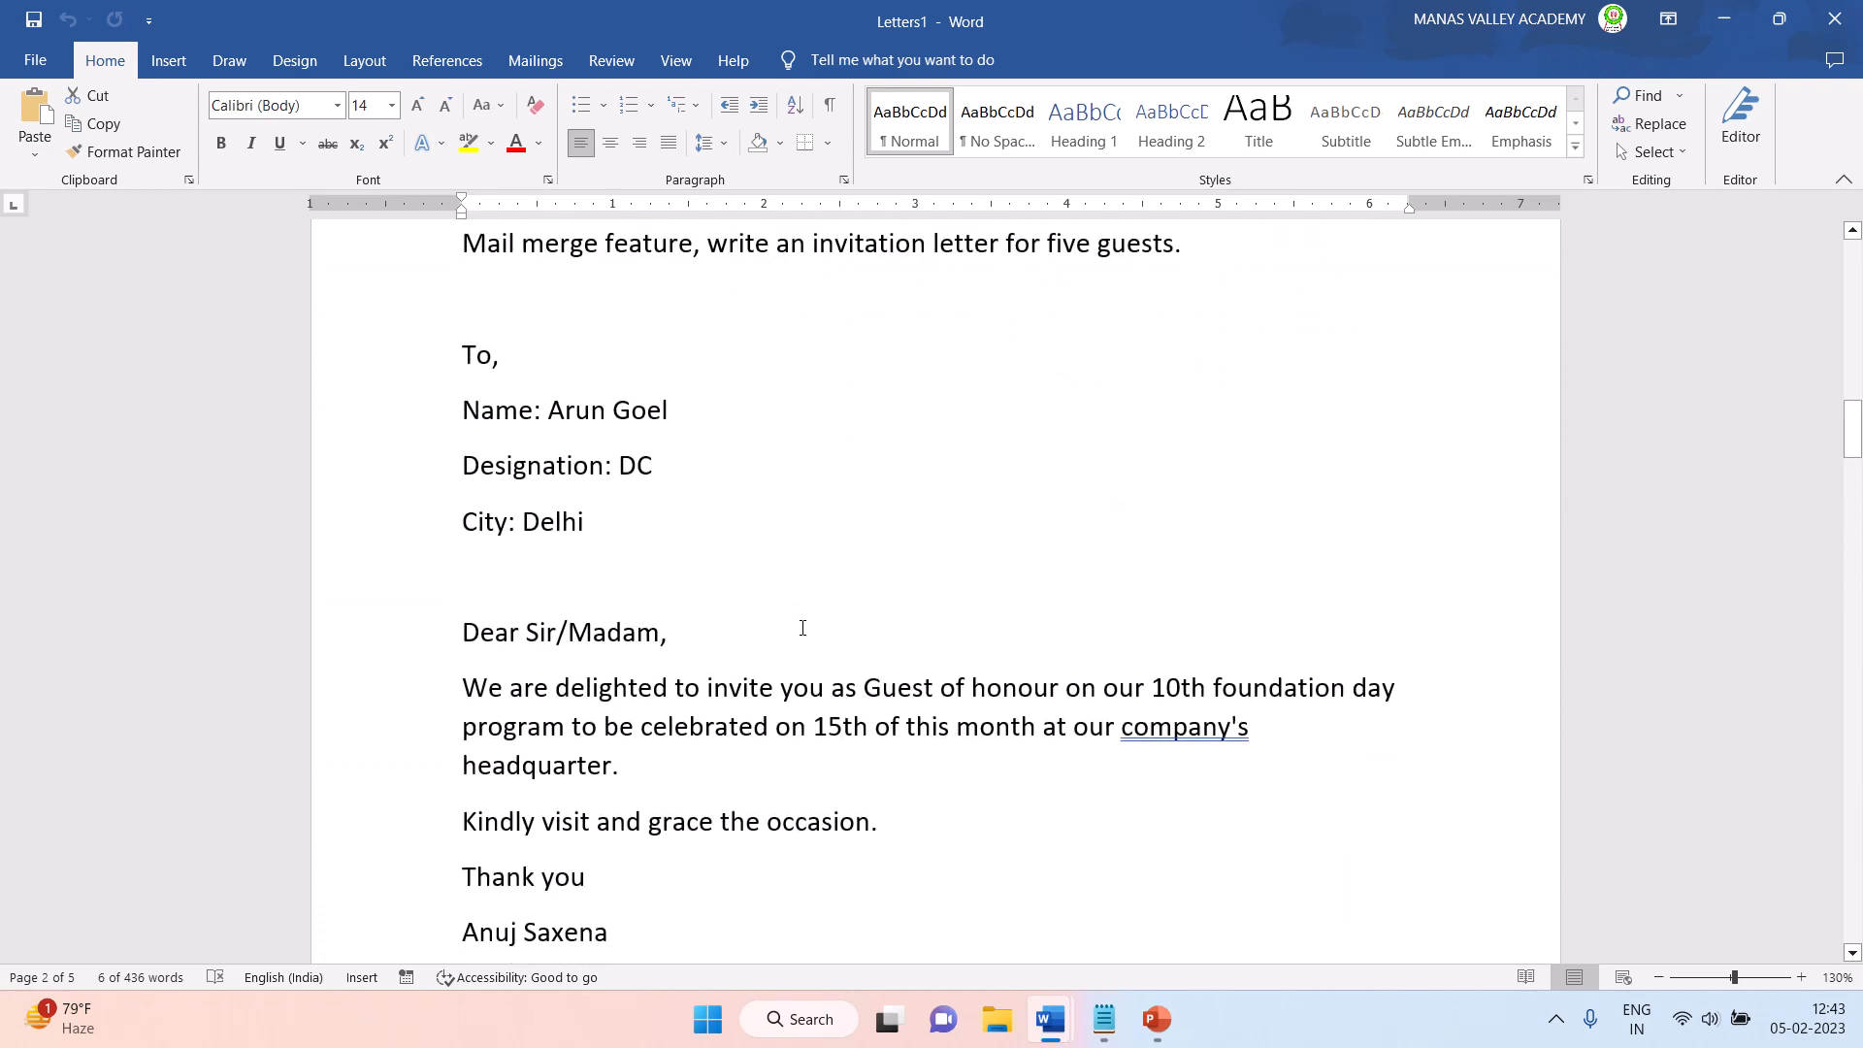
pyautogui.scroll(3, 802, 628)
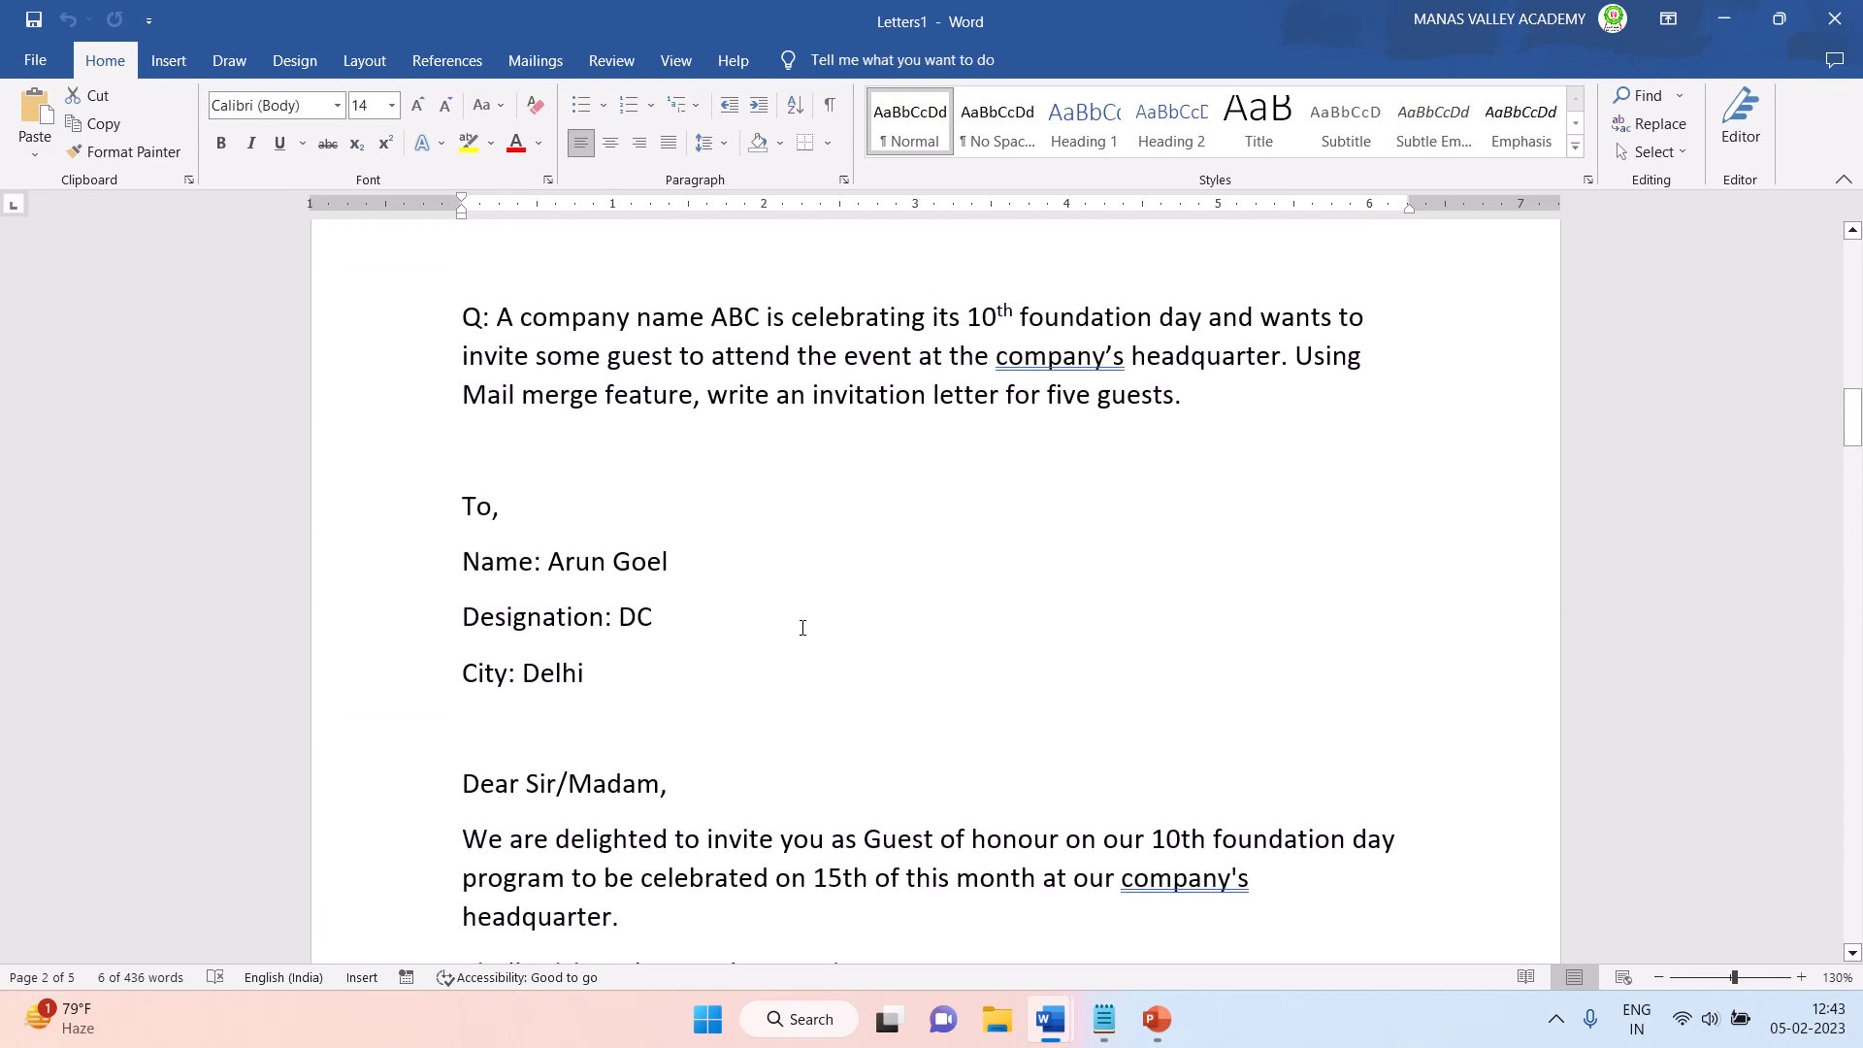
pyautogui.scroll(-1, 802, 628)
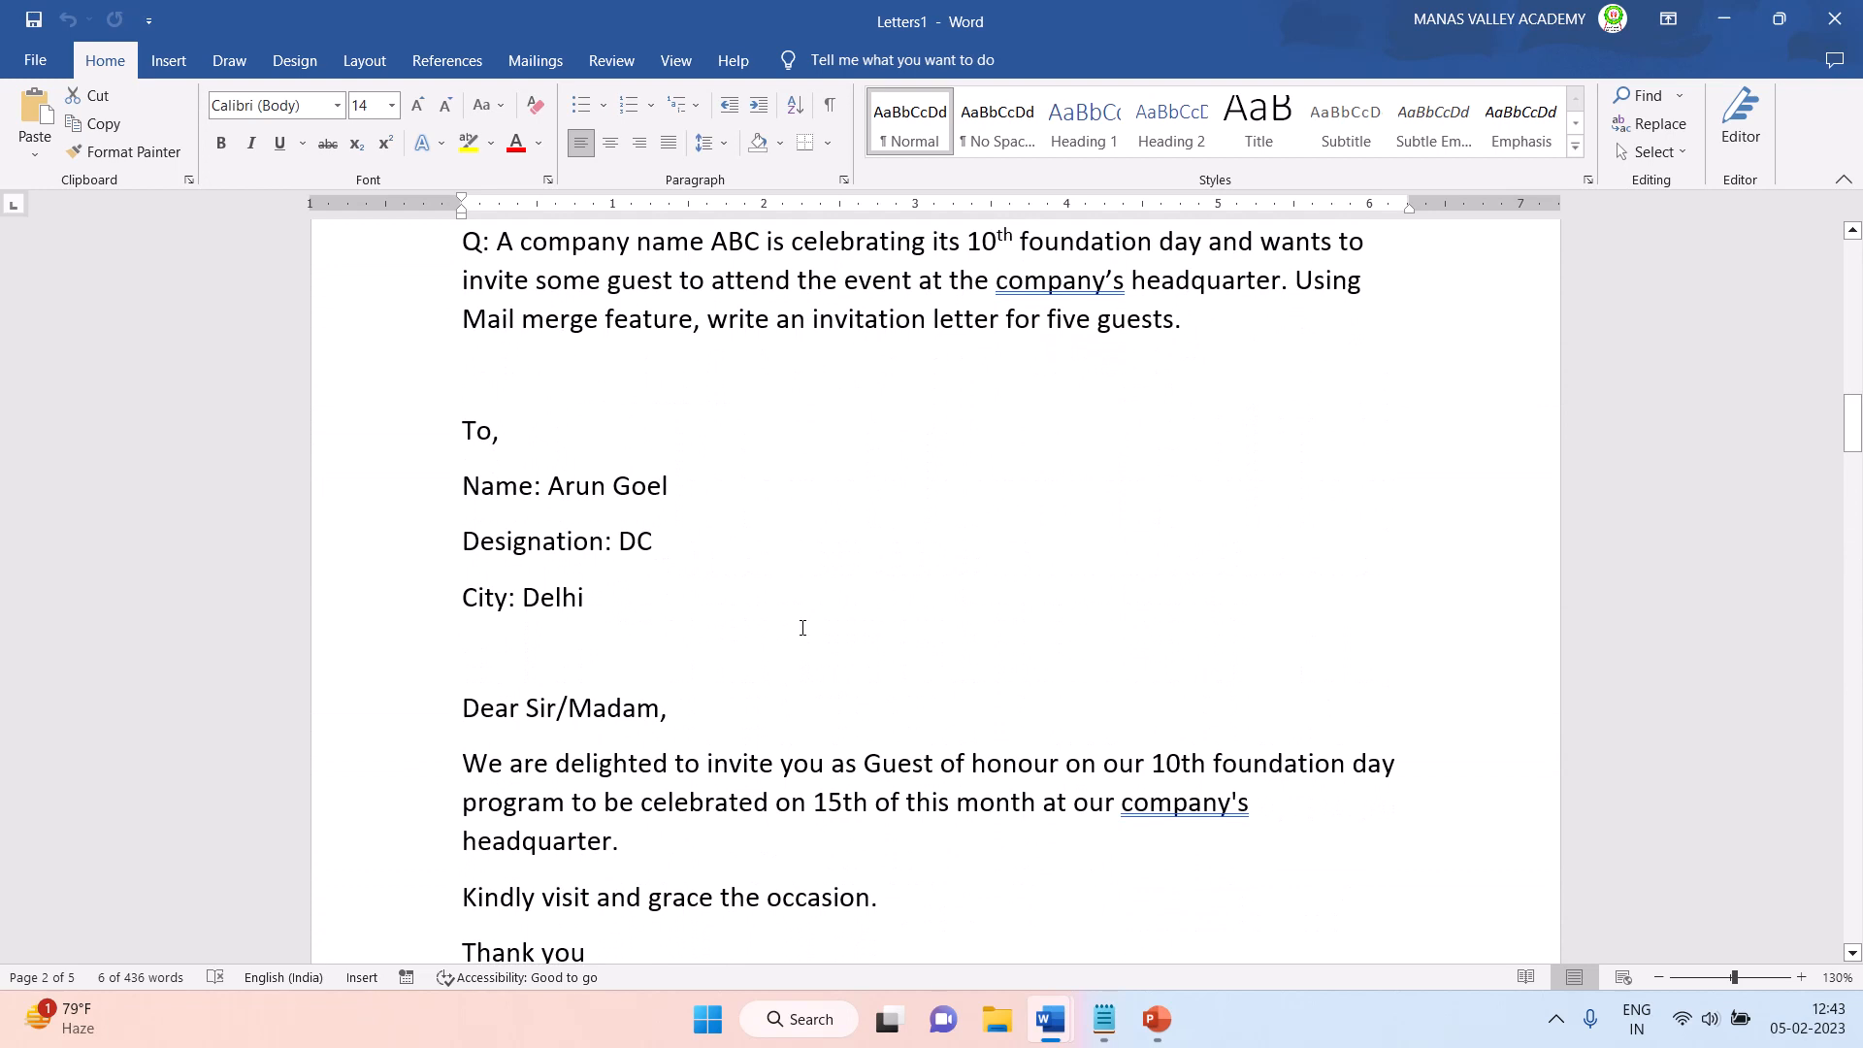